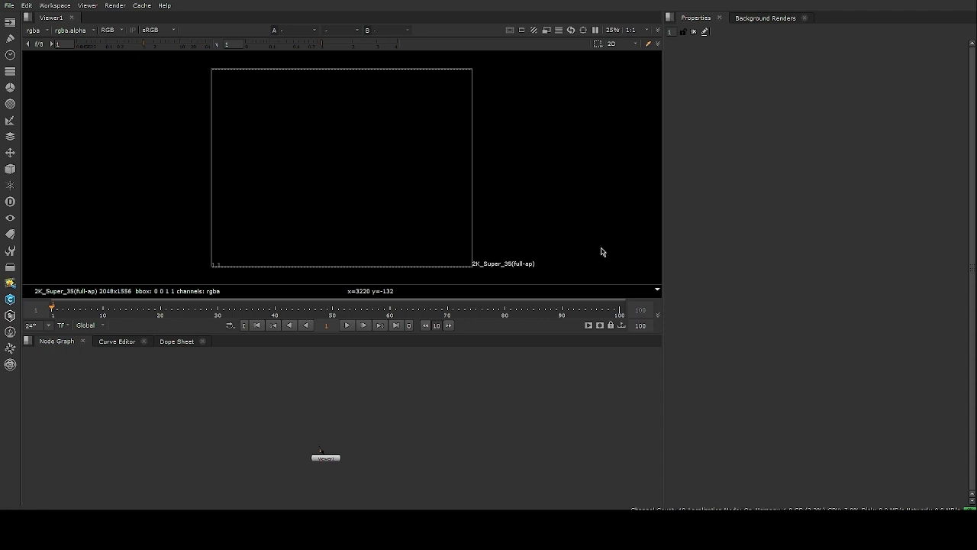
- Import the Tracking_Example JPG sequence as a Read node, show it in the Viewer, and align the Viewer node beneath it
left_click(601, 249)
left_click_drag(378, 444, 335, 409)
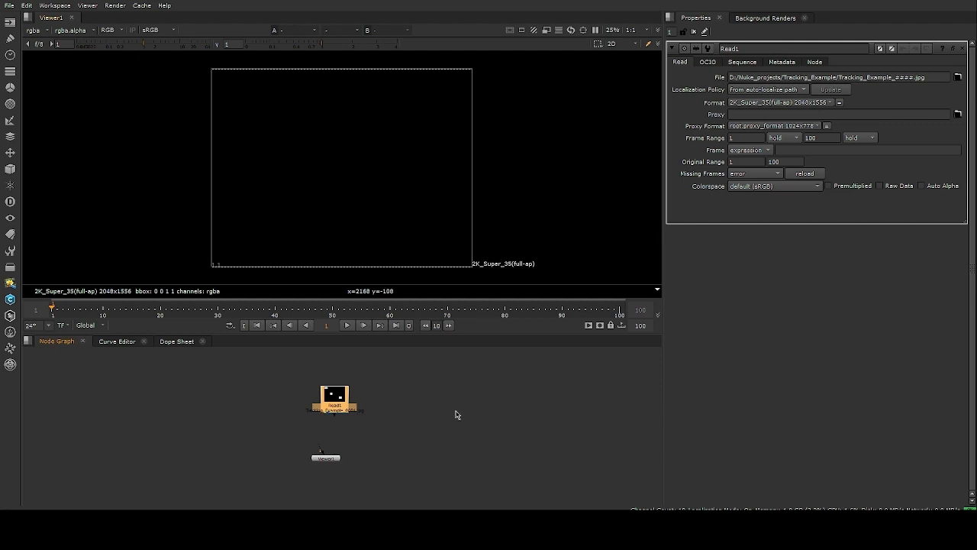
key("1")
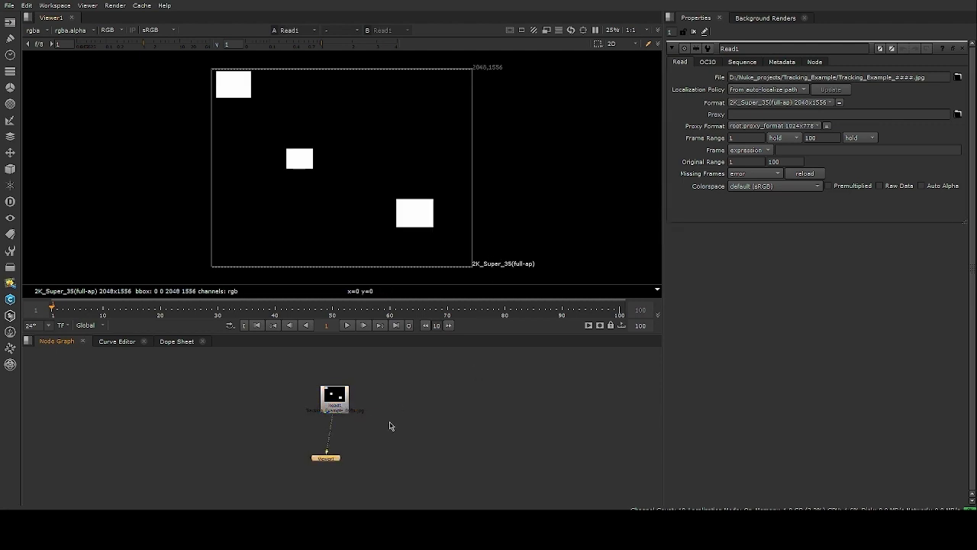
left_click_drag(332, 467, 340, 483)
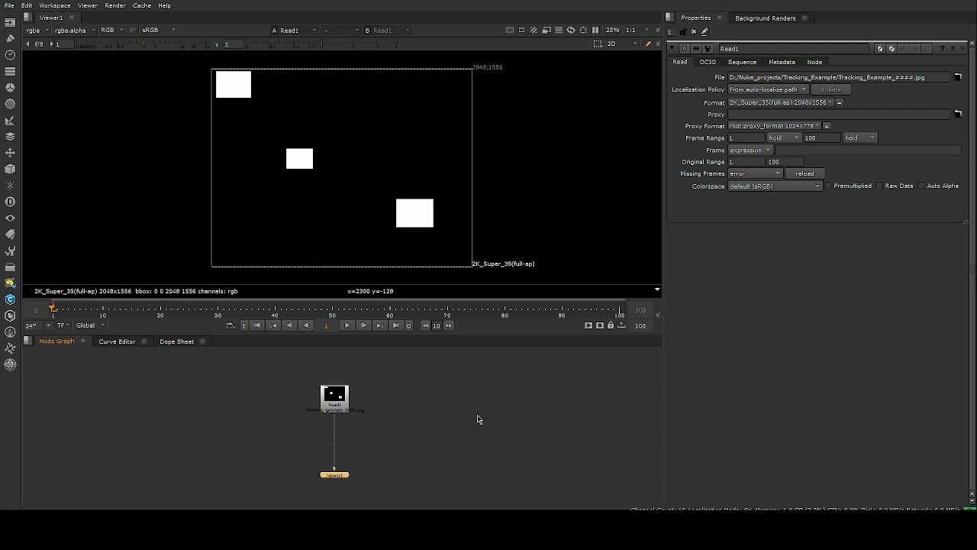
- Check the frame range, fps and full size format in the project settings, and clear the open property panels
key("s")
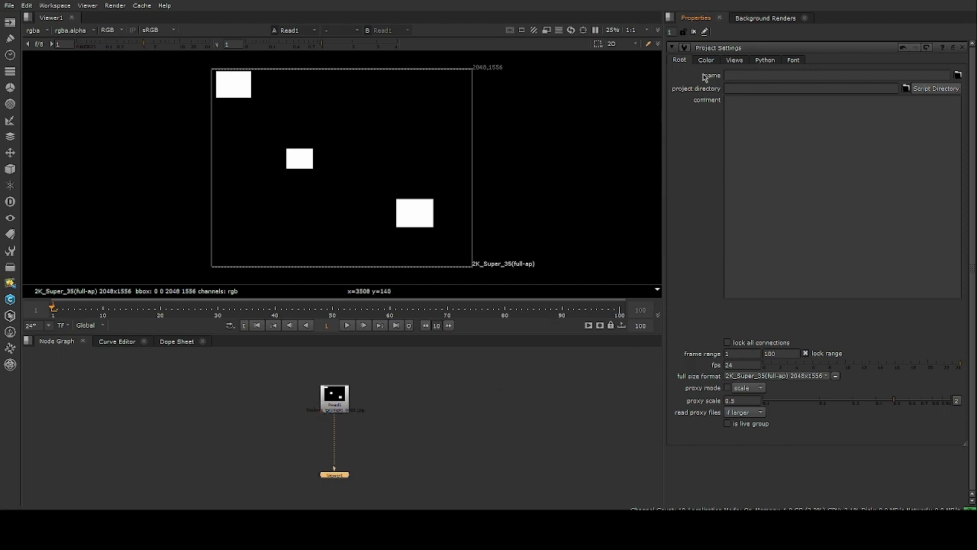
left_click(693, 33)
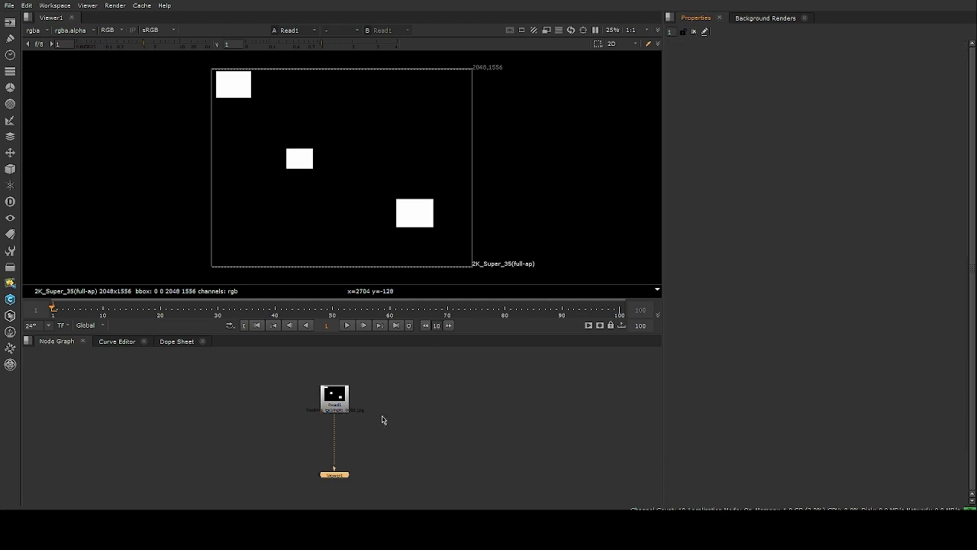
- Add a Tracker node beside the Read-to-Viewer connection and move the Viewer node lower to make room
middle_click_drag(371, 437, 338, 420)
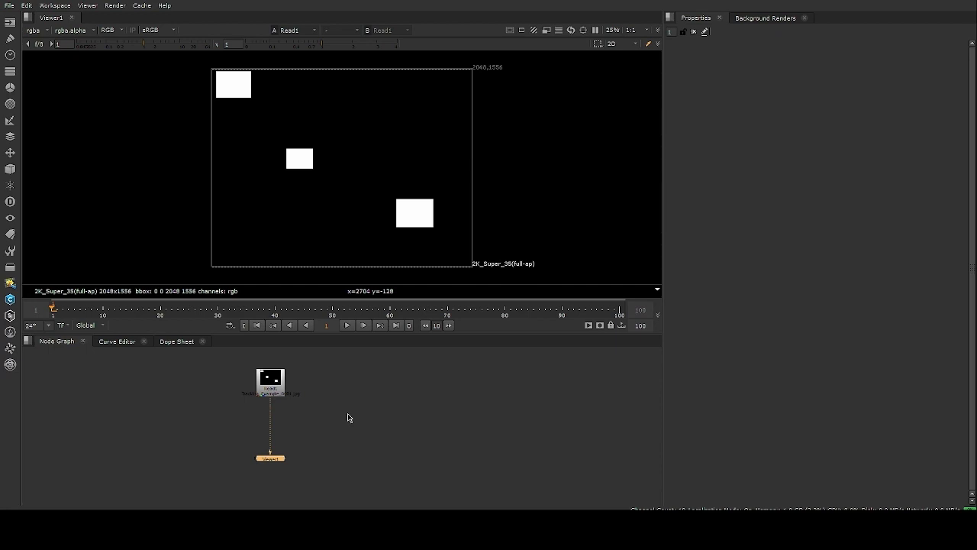
left_click(295, 423)
mouse_move(342, 424)
left_mouse_down()
mouse_move(358, 428)
mouse_move(338, 434)
left_mouse_up()
left_click_drag(277, 460, 276, 502)
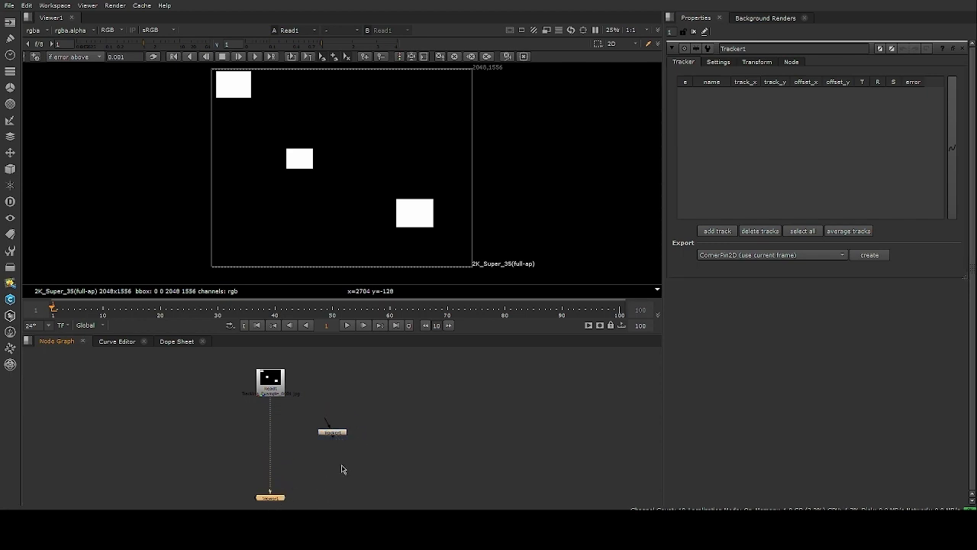
left_click_drag(335, 435, 332, 436)
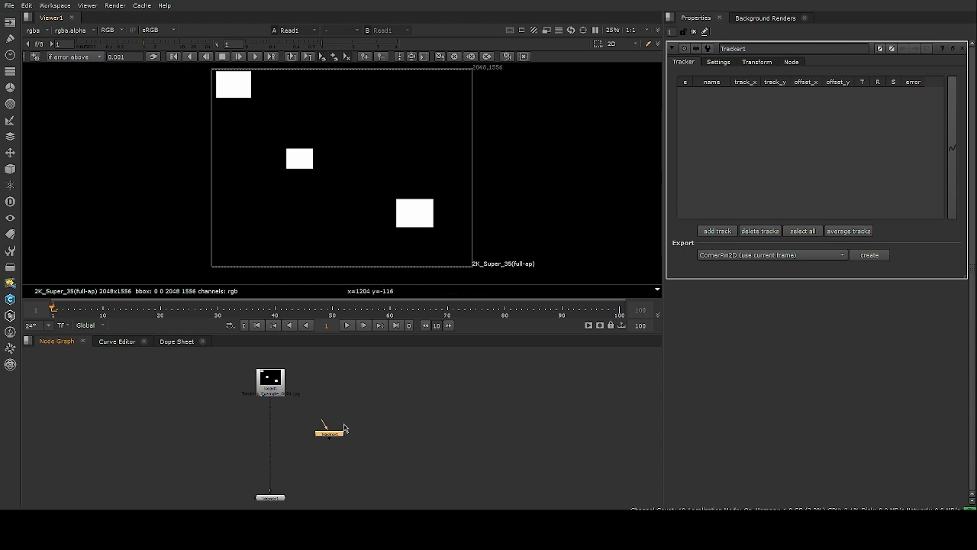
- Clear the property panels, insert the Tracker node between the Read and Viewer nodes, and open its properties
left_click(694, 32)
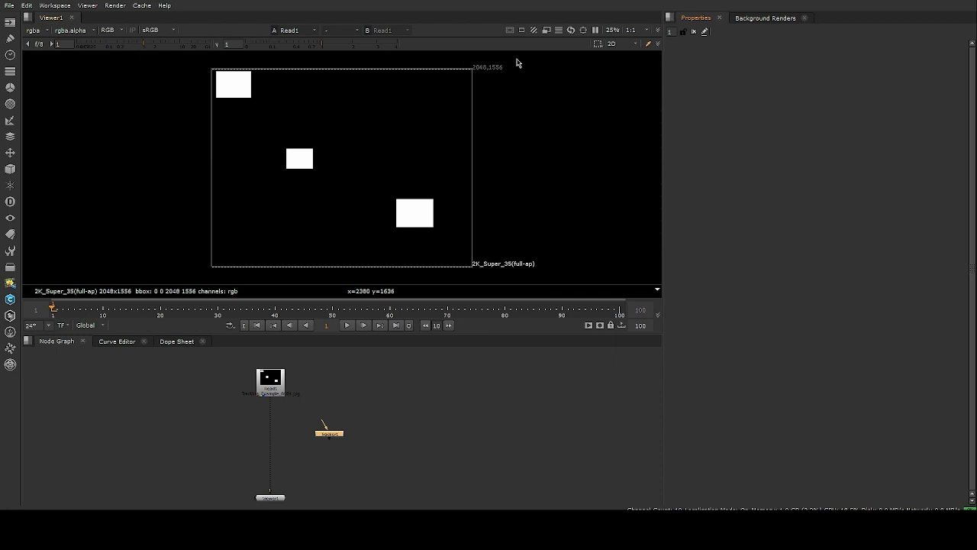
left_click_drag(332, 440, 275, 437)
double_click(275, 437)
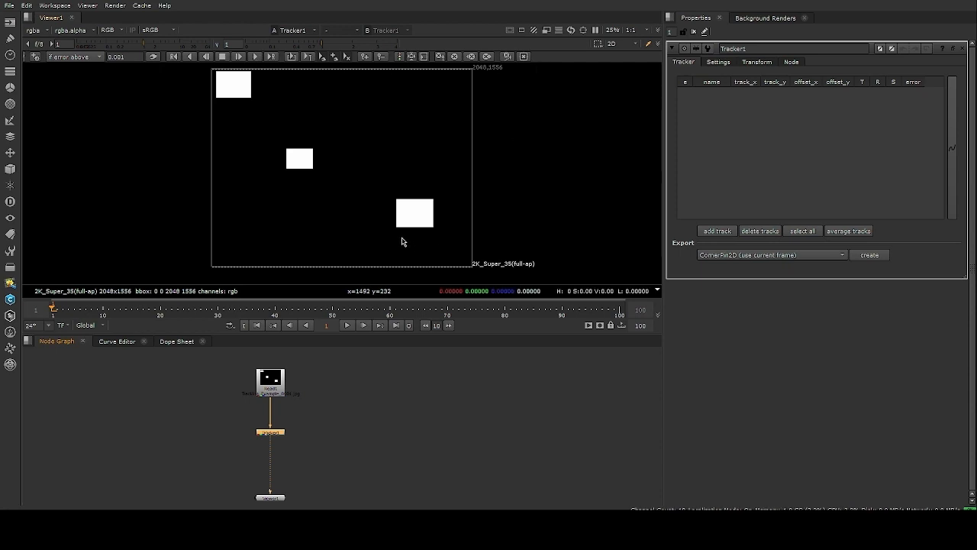
- Play the sequence to review how the white squares move, and return to frame 1
left_click(348, 325)
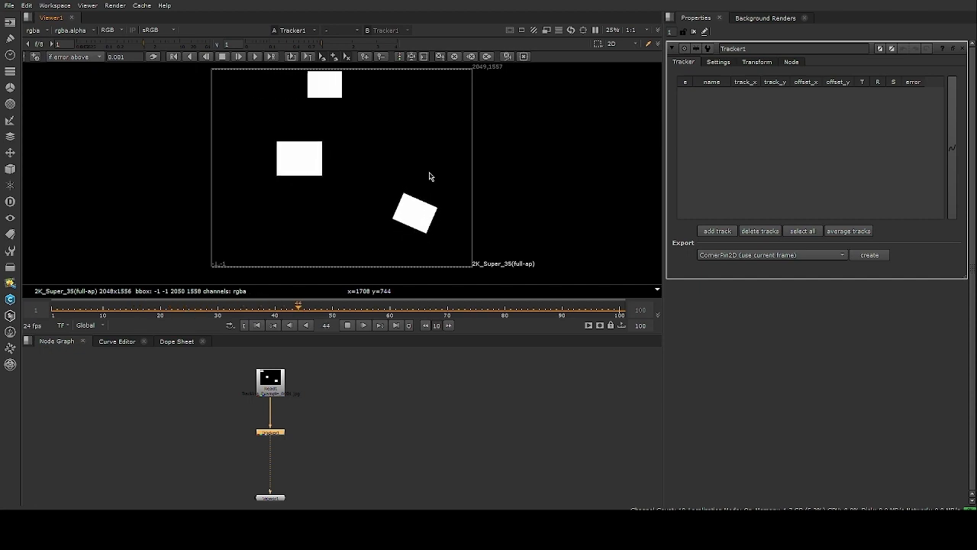
left_click(347, 325)
left_click(257, 325)
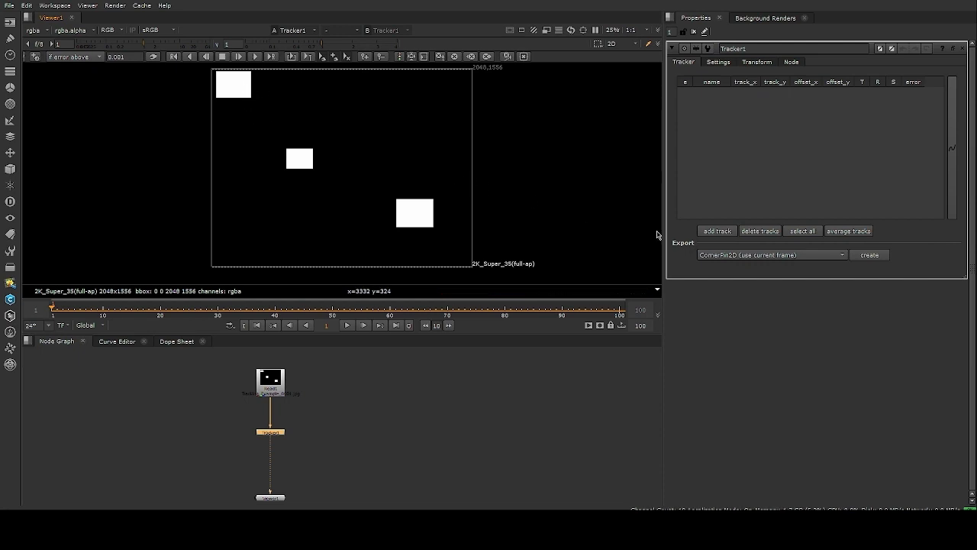
- Add ten default tracks to the Tracker's track list and delete them all
left_click(723, 232)
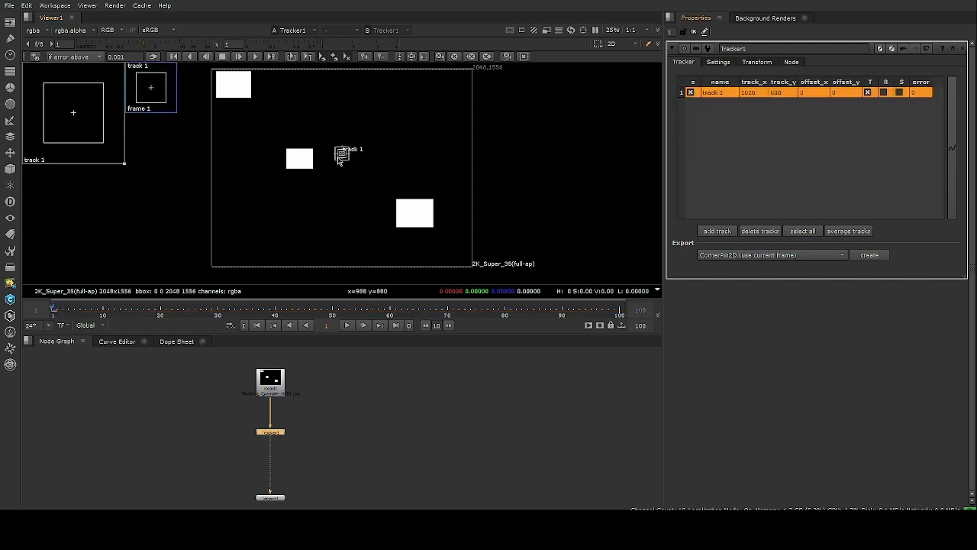
left_click(718, 231)
left_click(718, 231)
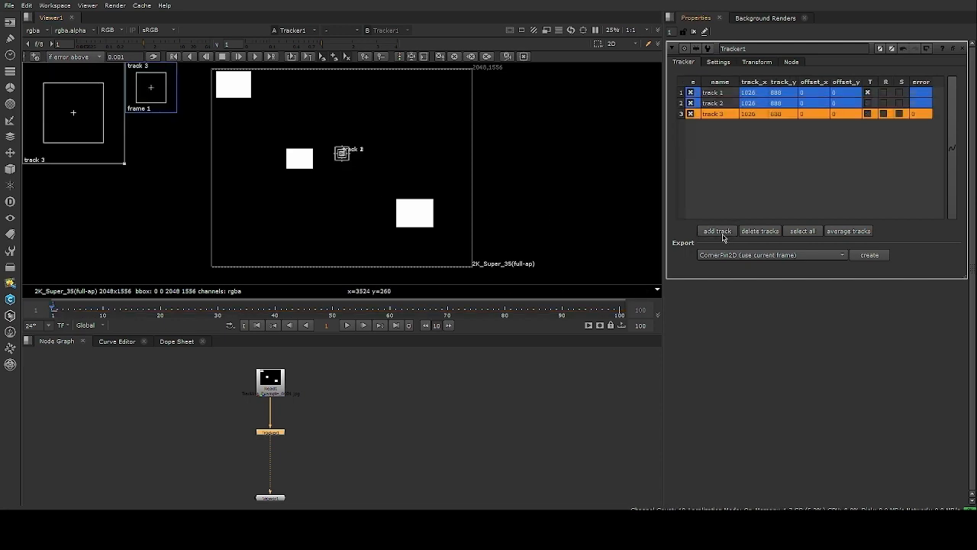
left_click(718, 232)
left_click(718, 231)
left_click(717, 231)
left_click(717, 231)
left_click(718, 231)
left_click(718, 231)
left_click(717, 231)
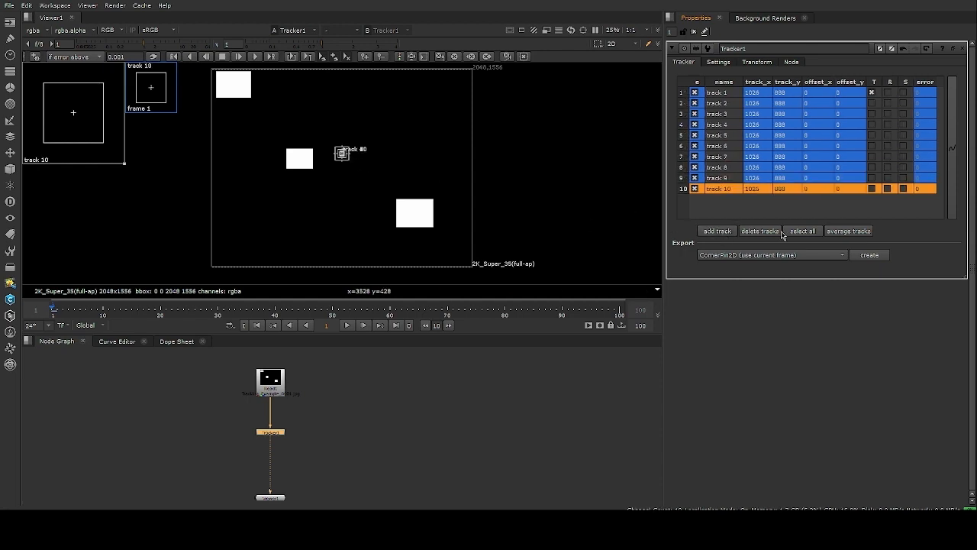
left_click(803, 231)
left_click(760, 232)
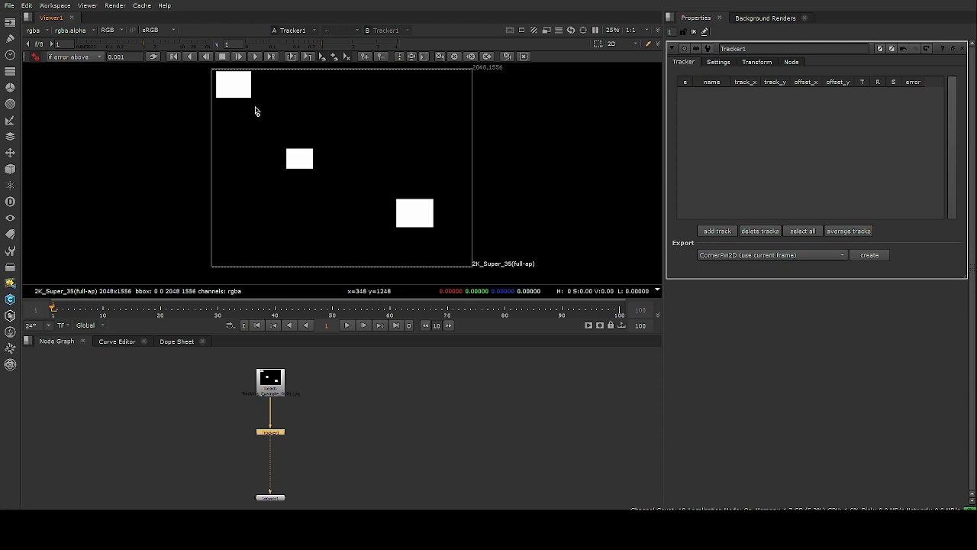
- Place six tracks directly in the image on corners of the three white squares, and delete all of them
left_click(313, 169, "ctrl+alt")
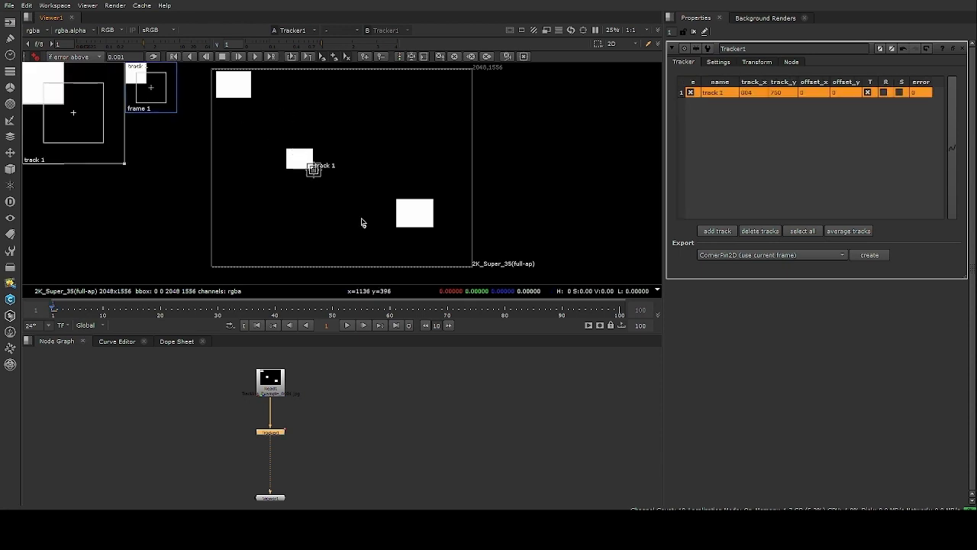
left_click(433, 231, "ctrl+alt")
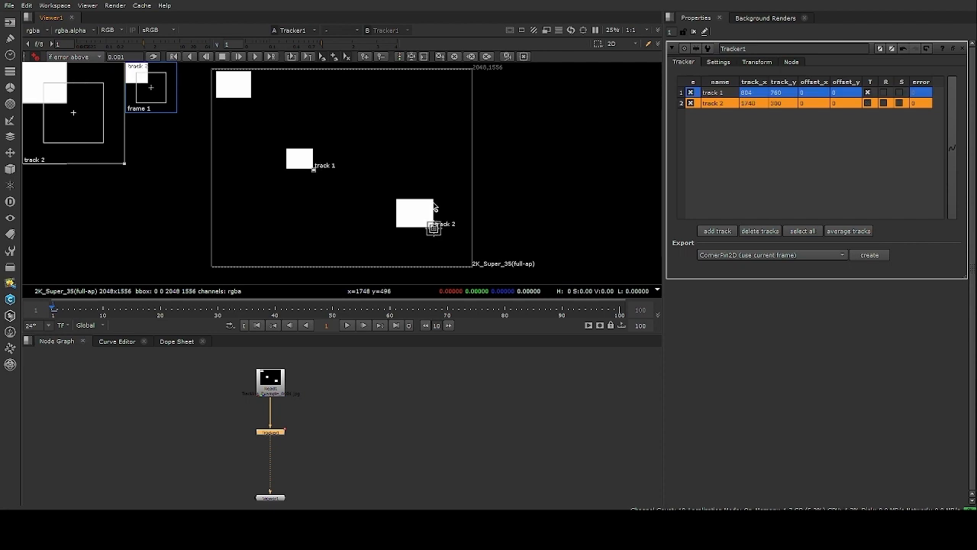
left_click(435, 207, "ctrl+alt")
left_click(396, 202, "ctrl+alt")
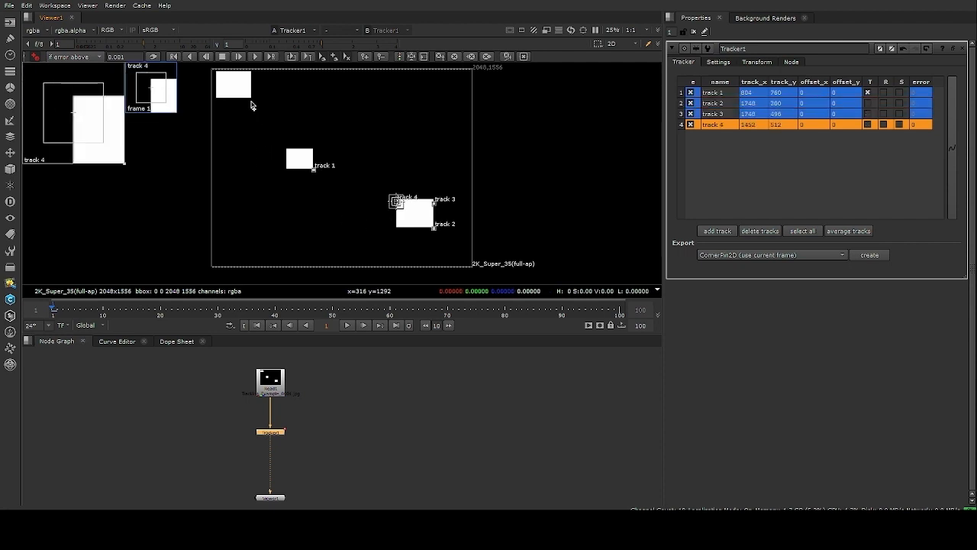
left_click(252, 99, "ctrl+alt")
left_click(219, 73, "ctrl+alt")
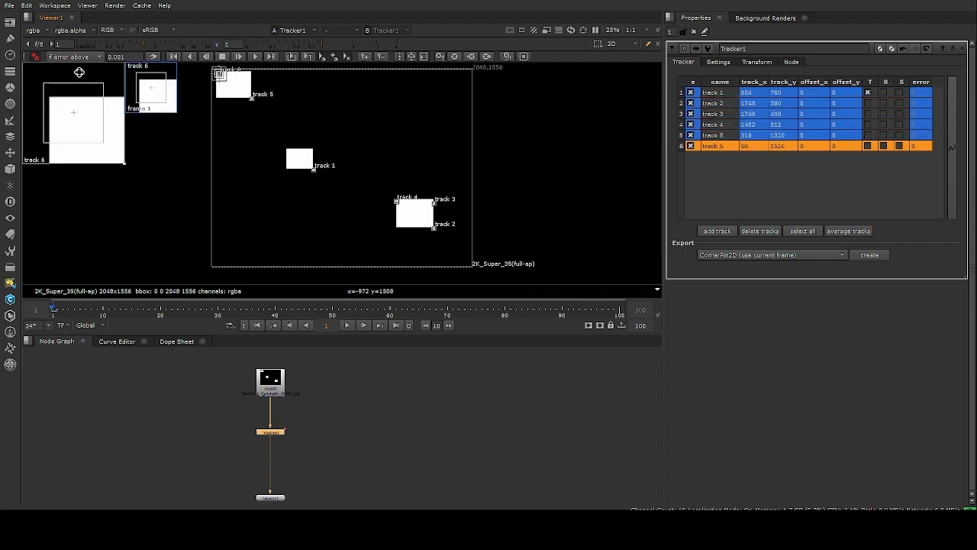
left_click(333, 117)
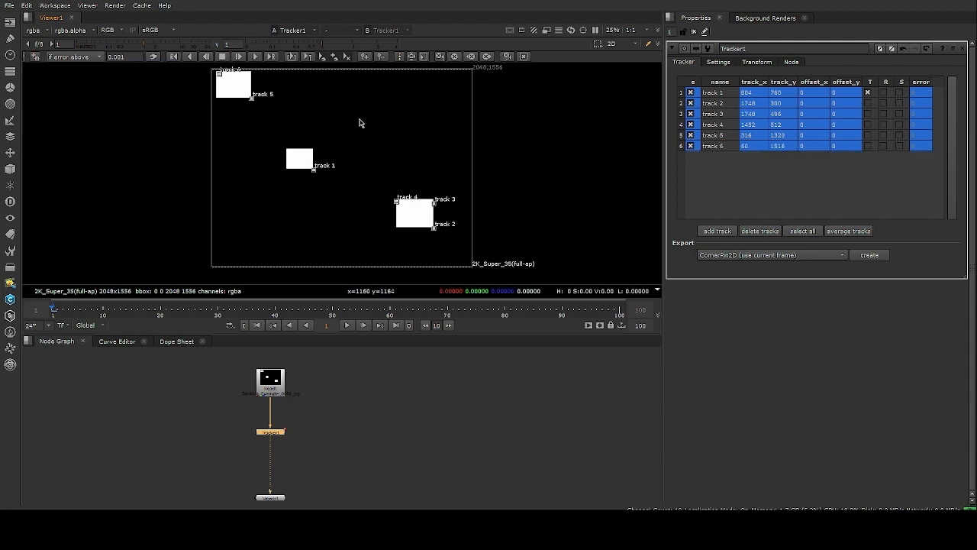
left_click(801, 231)
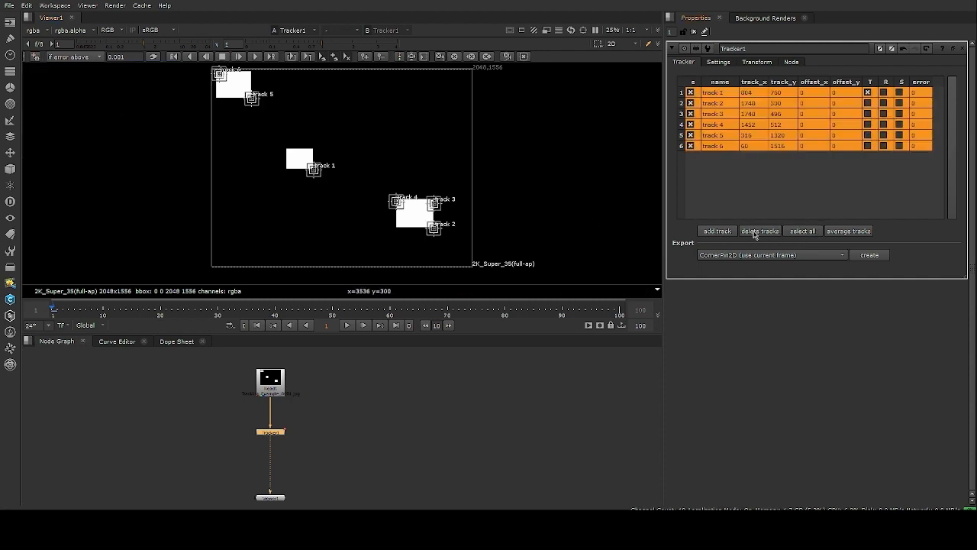
left_click(753, 232)
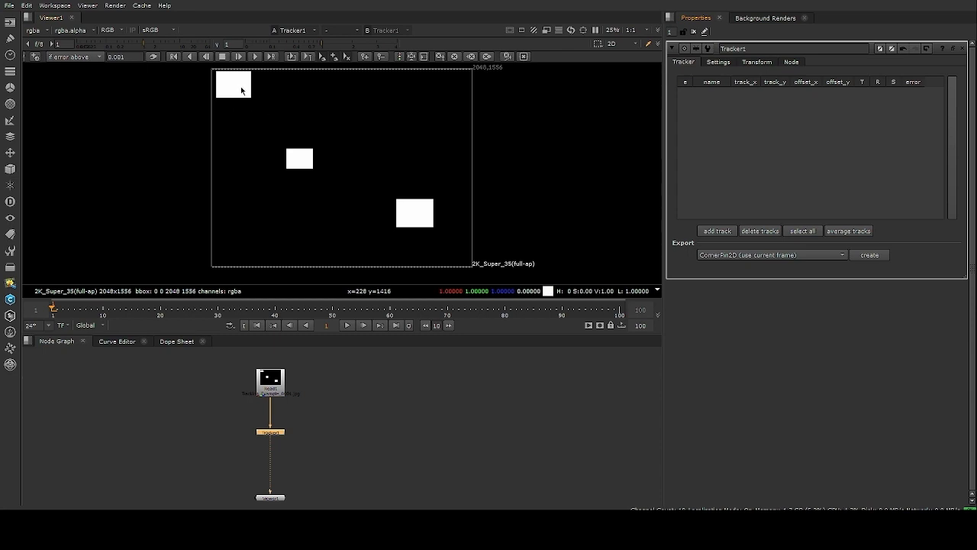
- Examine the white squares and their corners in the image, looking closely at the upper-left square
scroll(241, 91, "up", 8)
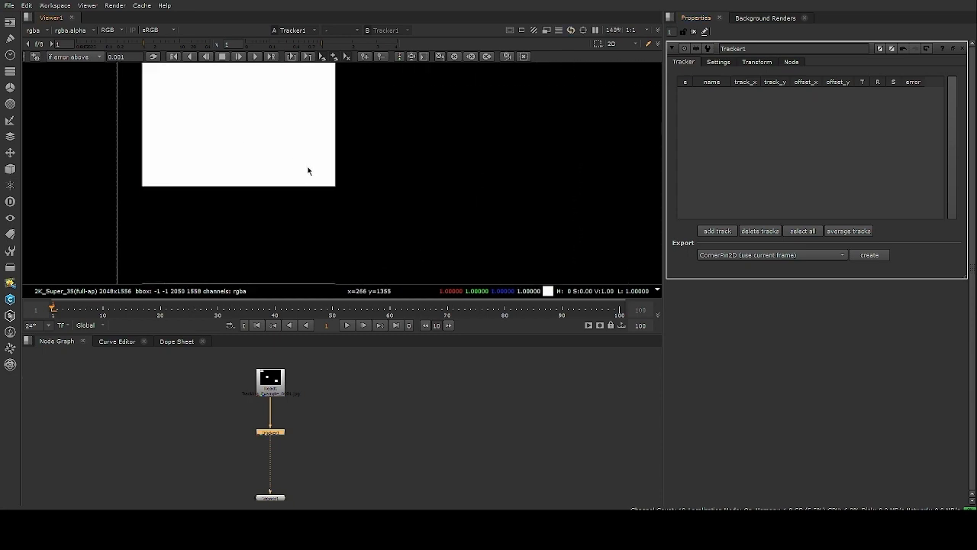
middle_click_drag(309, 167, 369, 187)
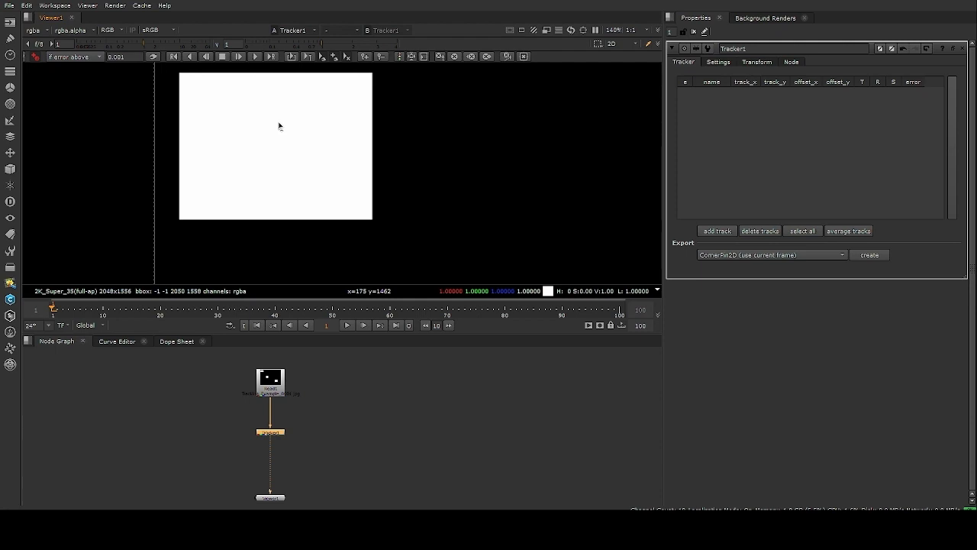
scroll(306, 135, "down", 5)
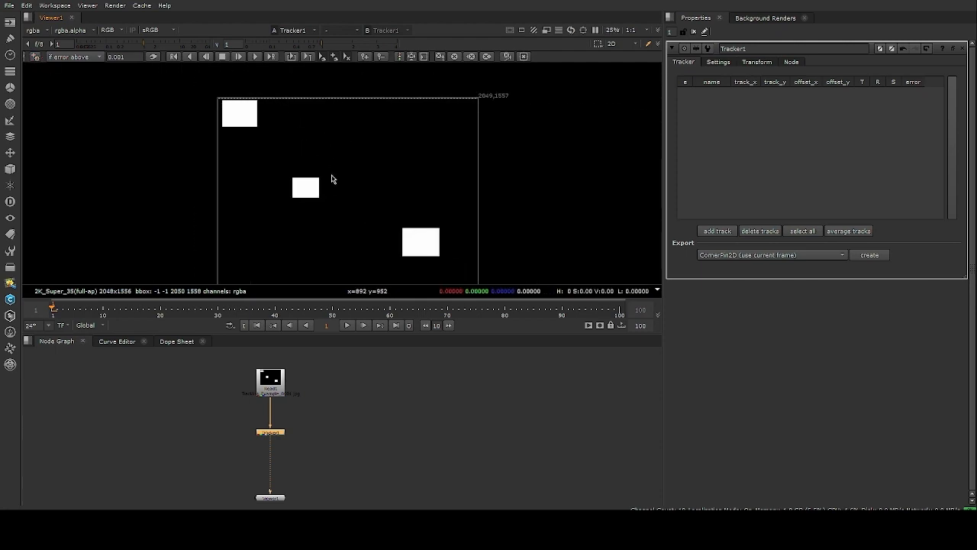
middle_click_drag(345, 185, 310, 171)
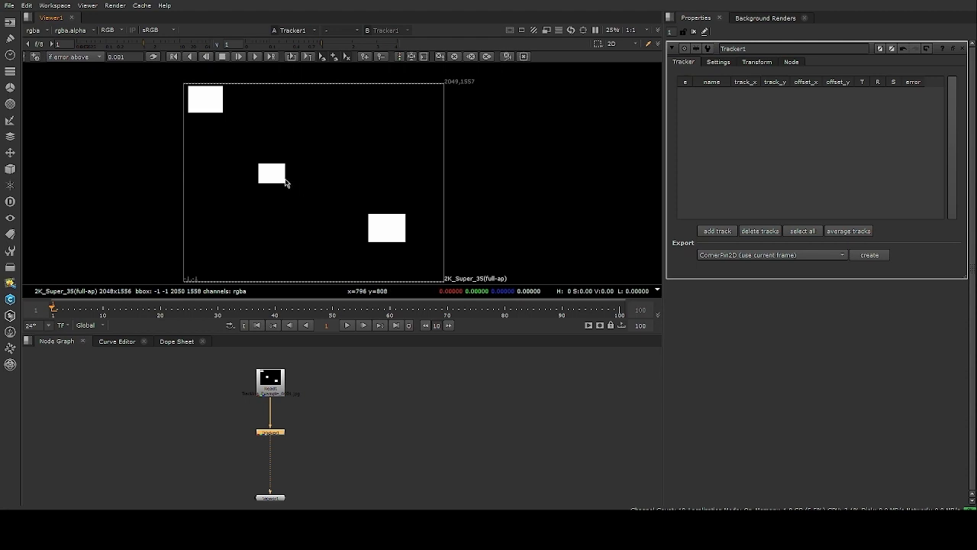
scroll(284, 174, "up", 5)
scroll(285, 174, "down", 4)
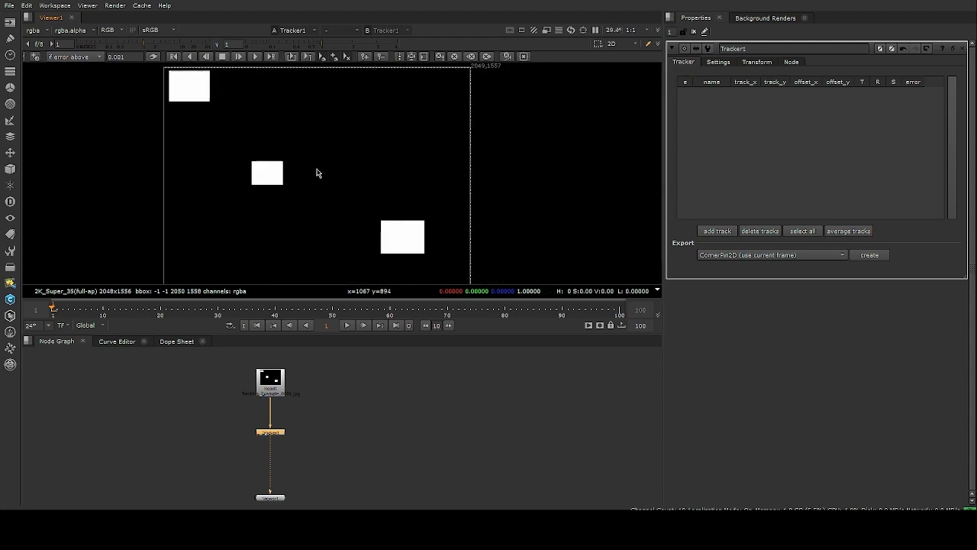
middle_click_drag(349, 193, 264, 190)
key("f")
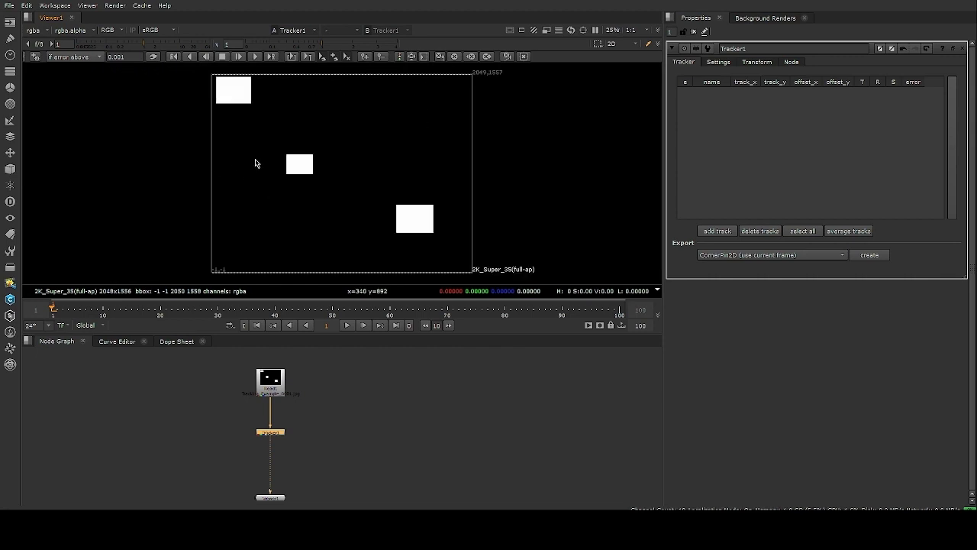
middle_click_drag(295, 157, 274, 158)
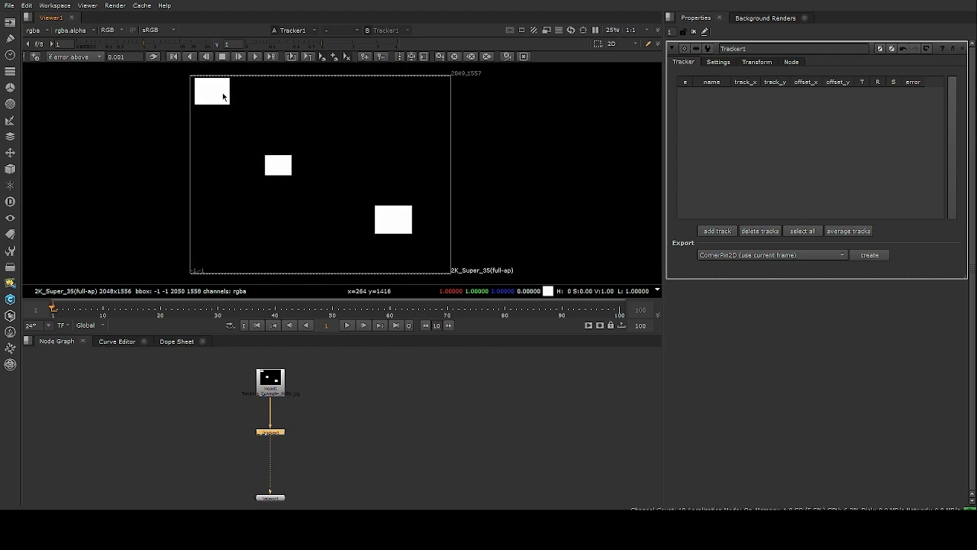
scroll(218, 87, "up", 3)
middle_click_drag(218, 87, 279, 143)
scroll(282, 145, "up", 3)
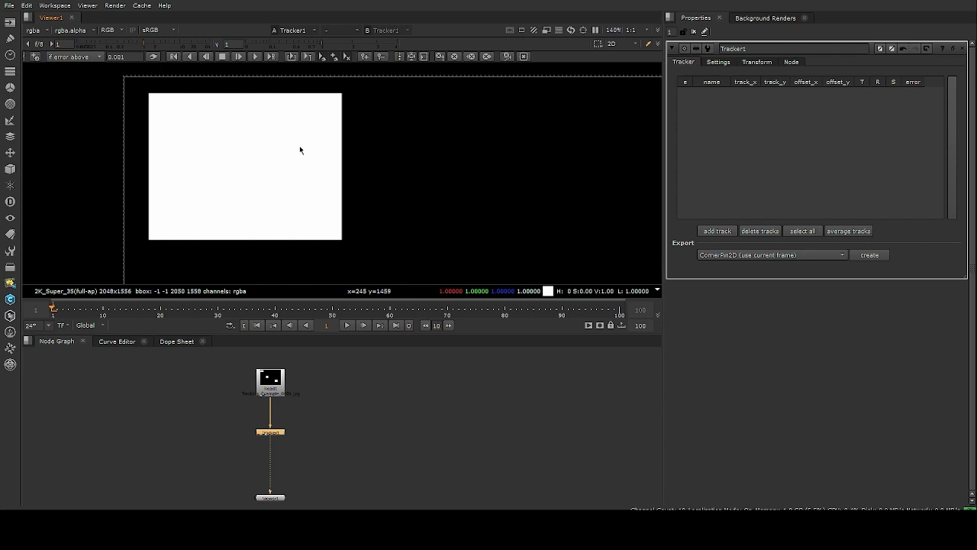
scroll(321, 143, "down", 2)
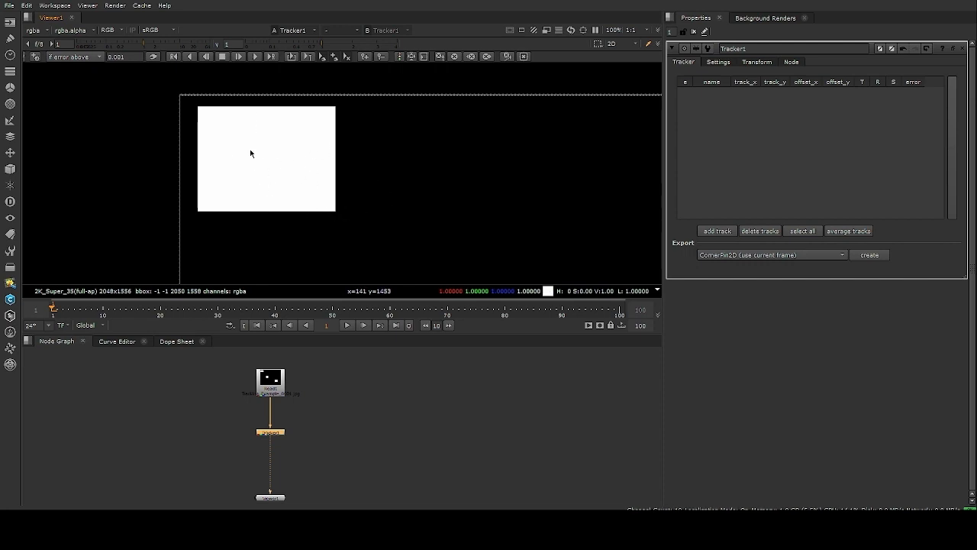
scroll(312, 151, "down", 3)
scroll(321, 188, "up", 6)
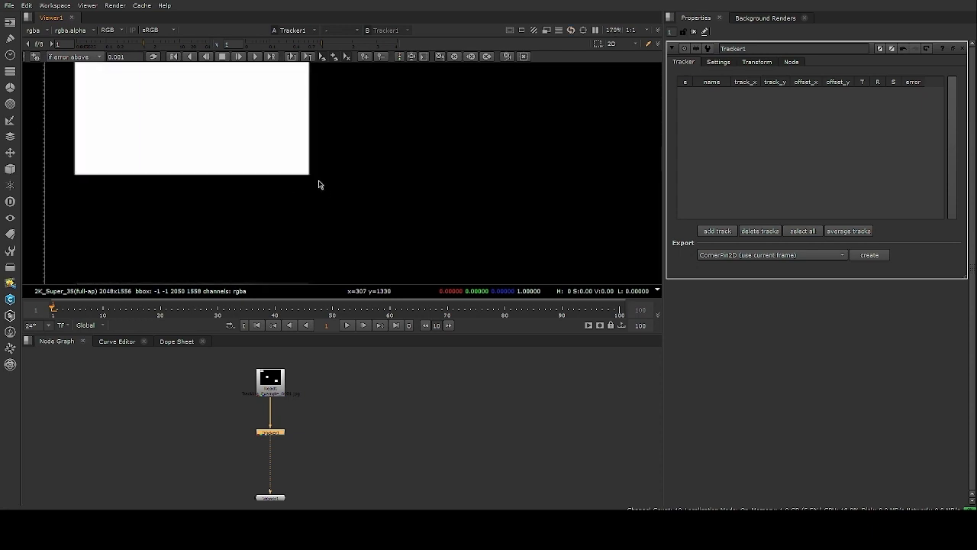
scroll(365, 218, "down", 2)
middle_click_drag(318, 182, 359, 216)
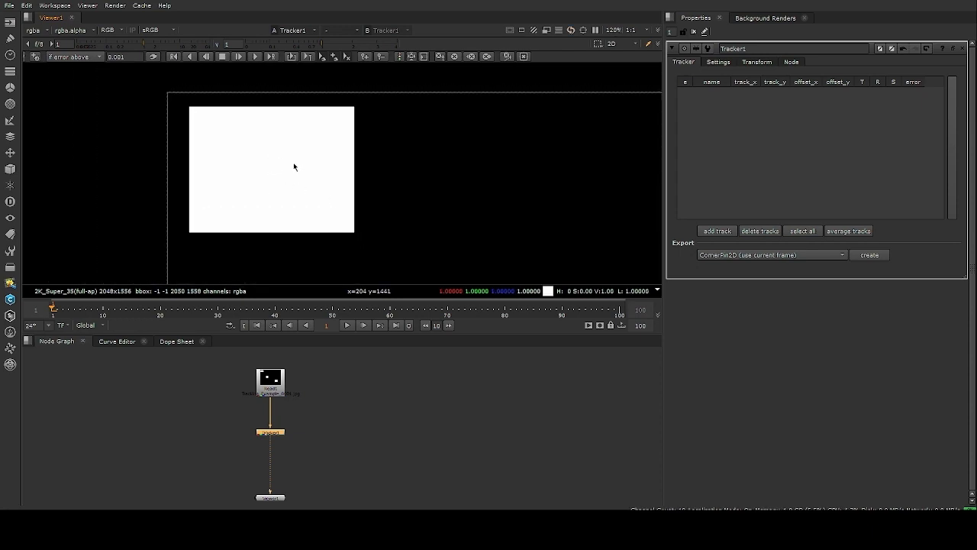
scroll(355, 150, "down", 4)
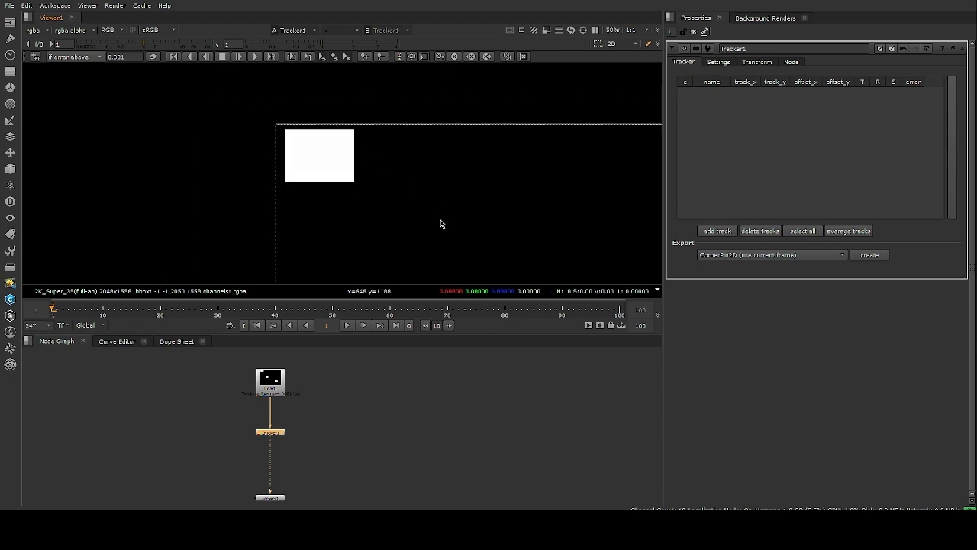
- Place a track in the image on the lower-right corner of the upper-left white square
scroll(343, 203, "up", 4)
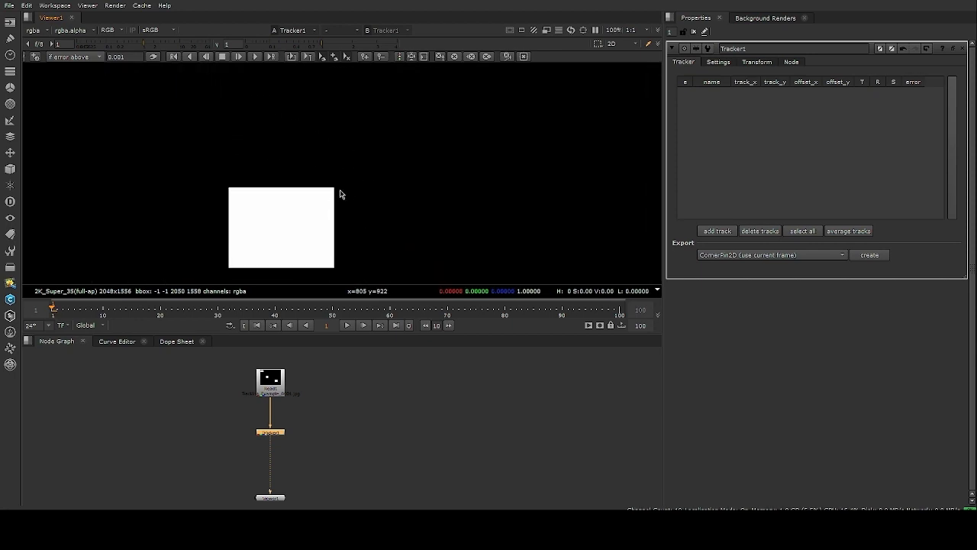
scroll(341, 195, "down", 4)
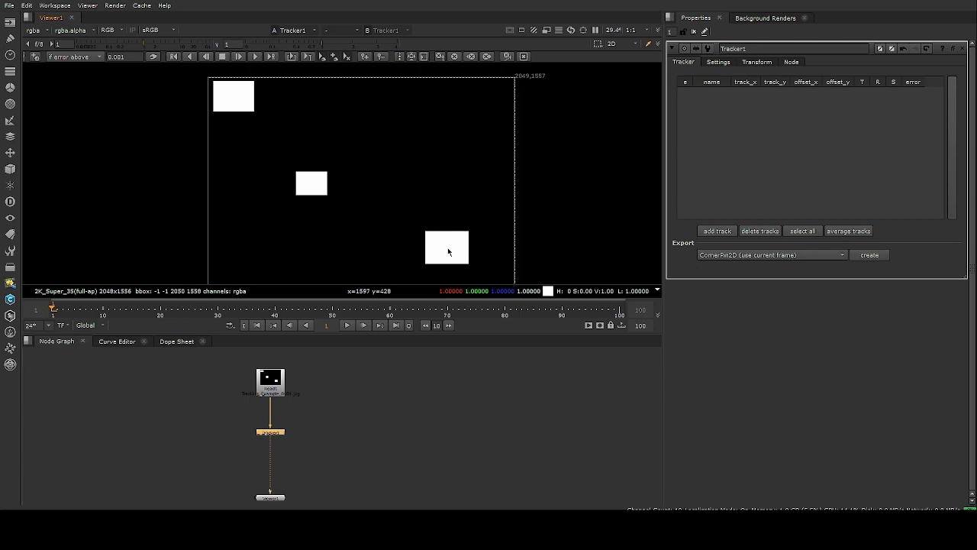
scroll(291, 152, "up", 3)
middle_click_drag(200, 68, 303, 167)
scroll(328, 134, "up", 4)
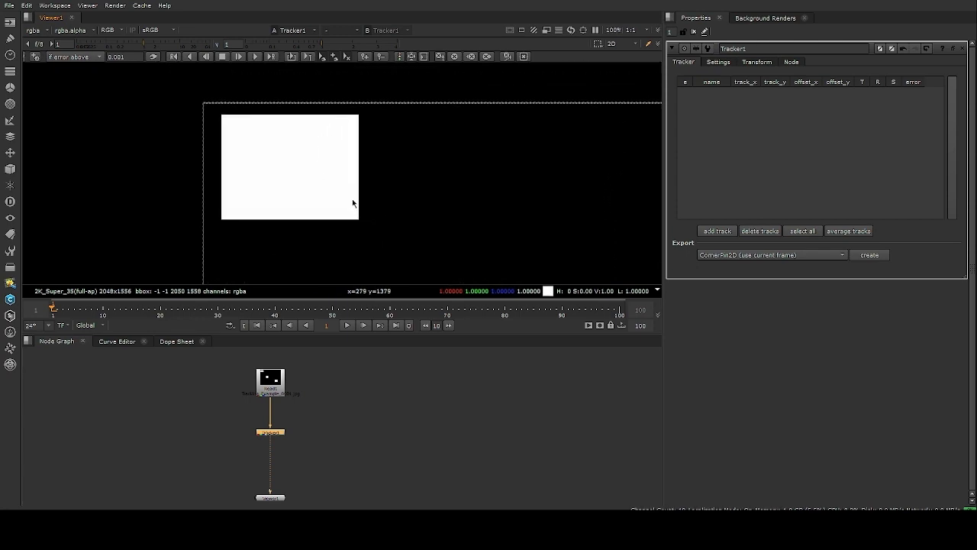
scroll(376, 223, "up", 3)
middle_click_drag(354, 215, 383, 235)
scroll(379, 225, "down", 1)
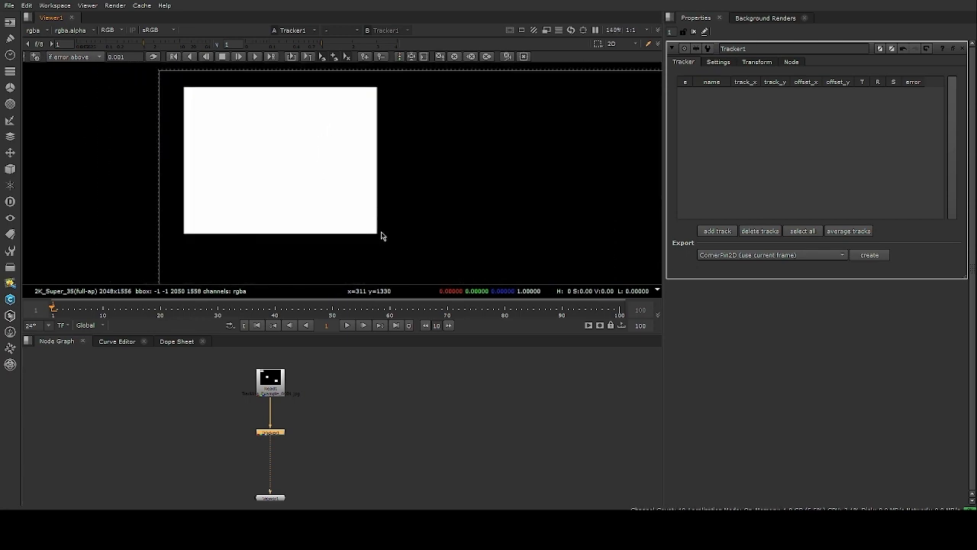
key("alt+shift")
left_click(377, 236)
- Shrink track 1's inner pattern area around the square's corner and move the track's centre precisely onto the corner
scroll(422, 258, "down", 2)
middle_click_drag(437, 249, 415, 214)
scroll(422, 227, "up", 3)
scroll(393, 184, "up", 2)
middle_click_drag(358, 184, 406, 155)
scroll(390, 183, "down", 1)
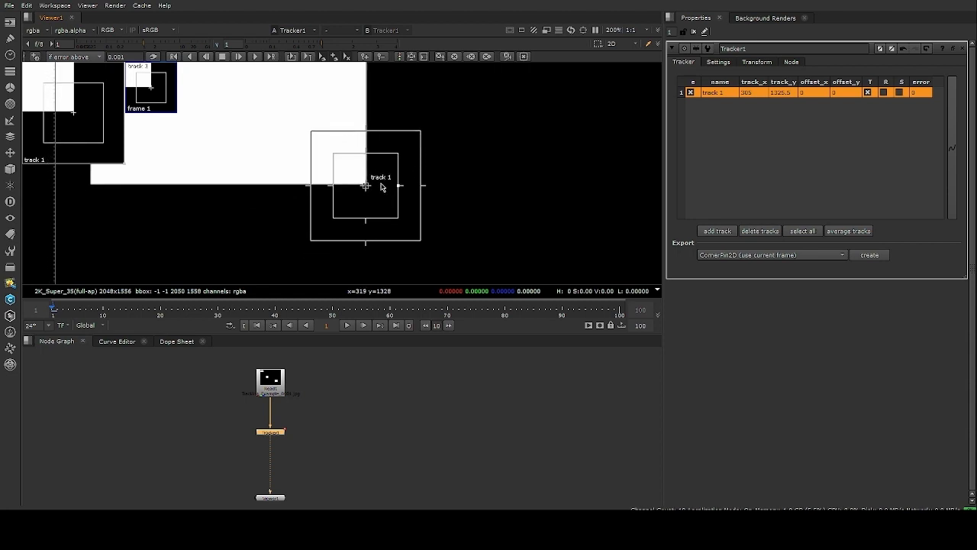
scroll(377, 183, "up", 1)
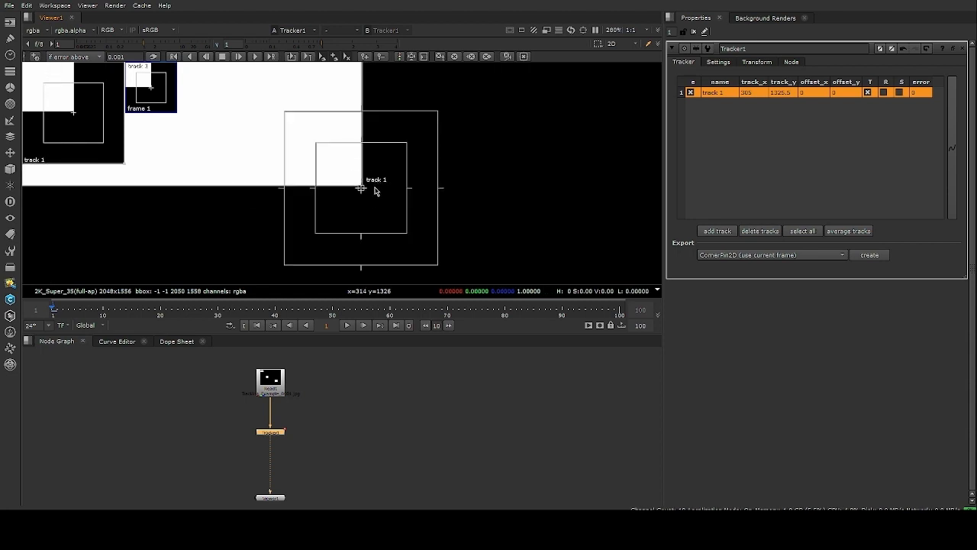
scroll(375, 191, "down", 1)
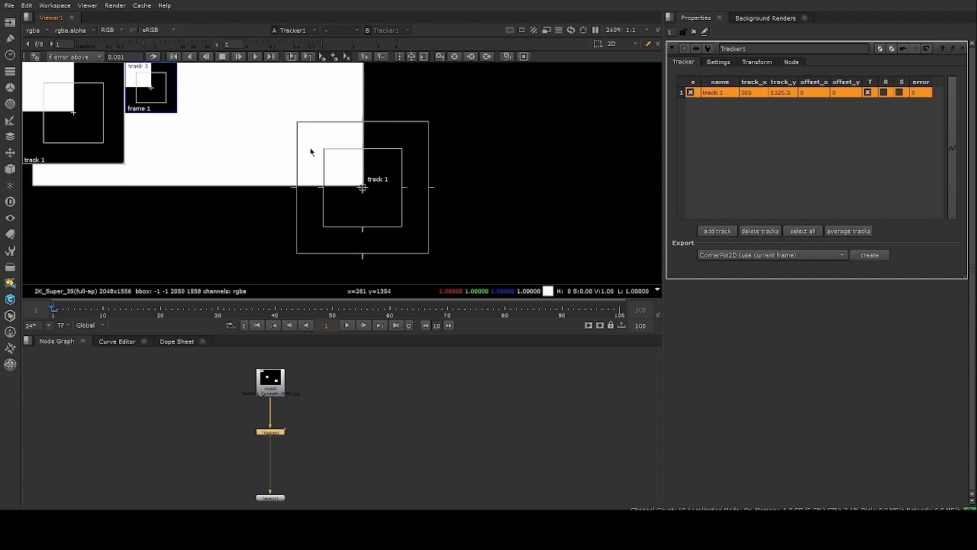
scroll(412, 183, "down", 2)
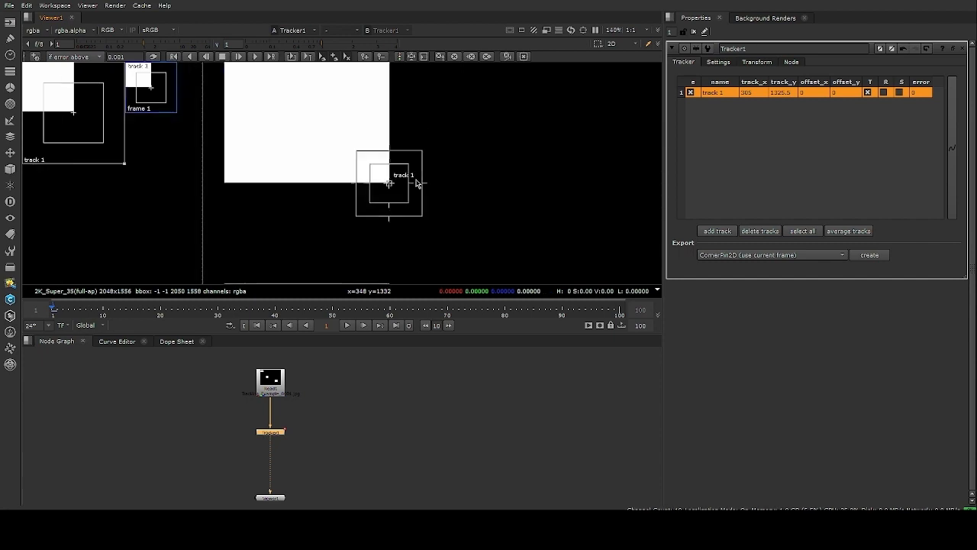
middle_click_drag(359, 150, 393, 155)
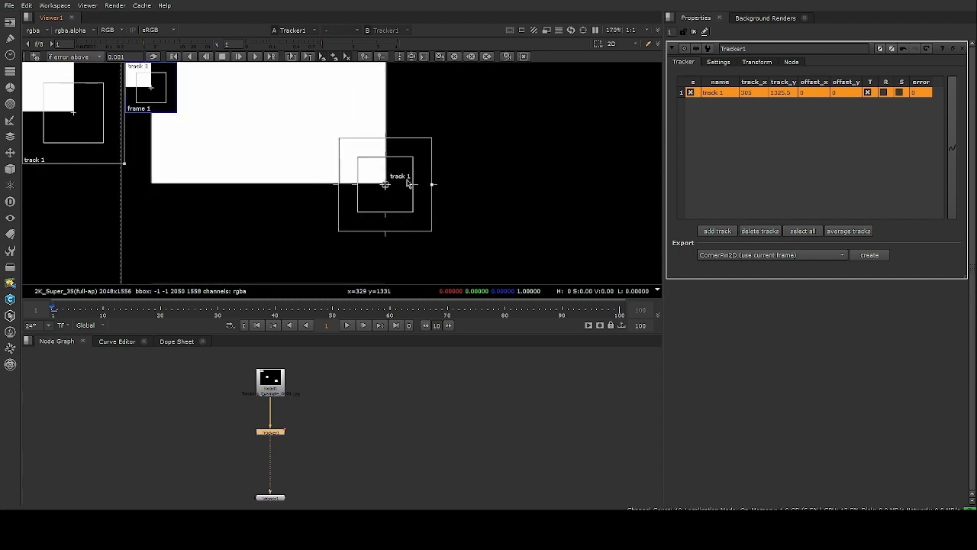
scroll(407, 183, "up", 2)
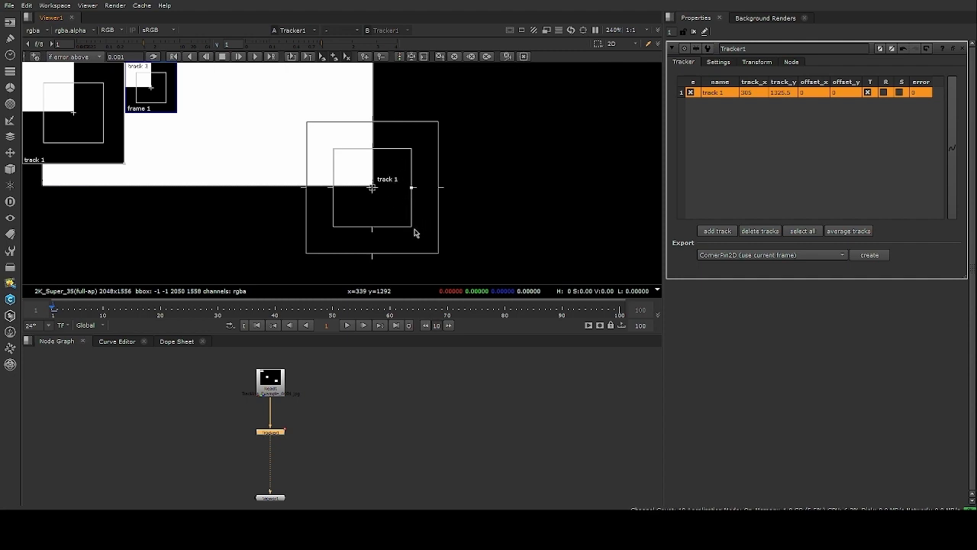
left_click_drag(415, 232, 394, 216)
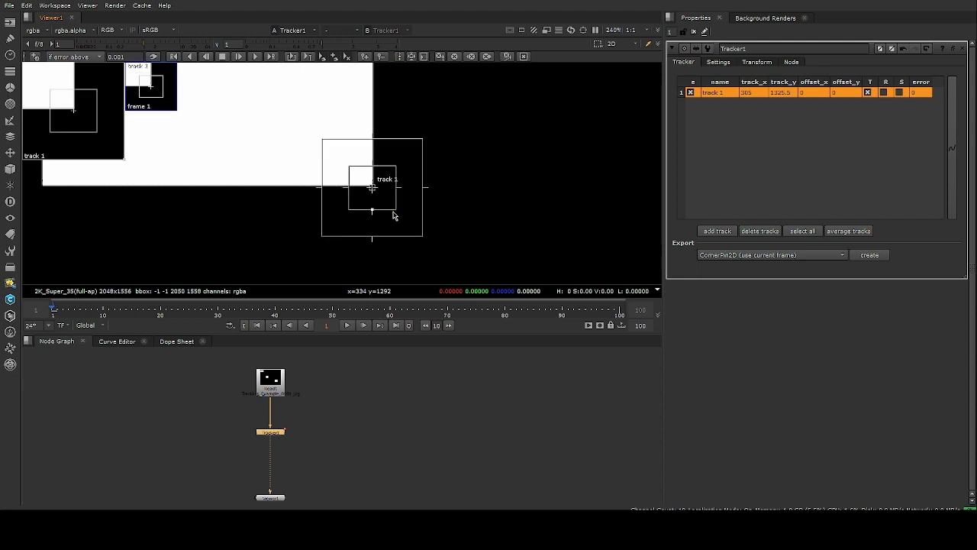
scroll(382, 203, "up", 5)
left_click_drag(389, 205, 388, 194)
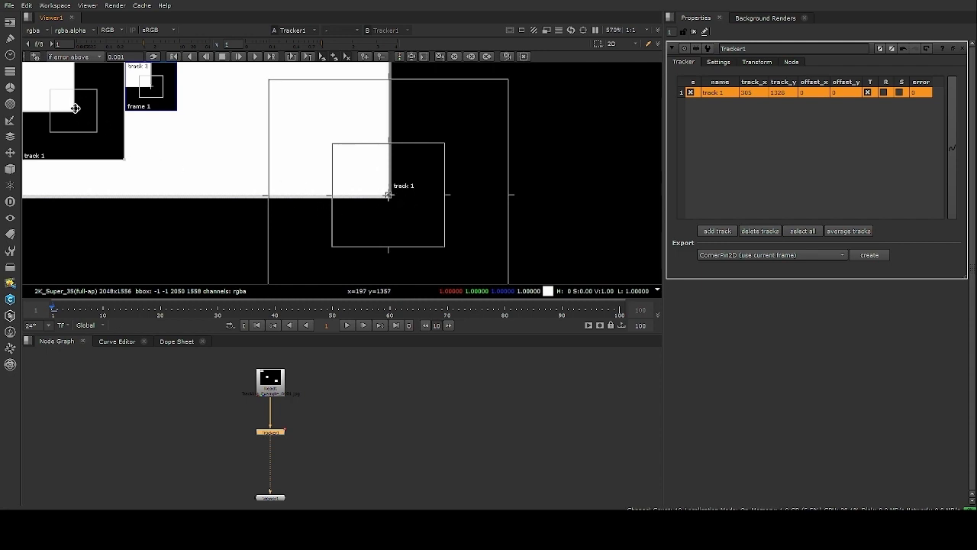
- Enlarge track 1's outer search area so it extends well beyond the inner pattern area on all sides
scroll(419, 149, "down", 3)
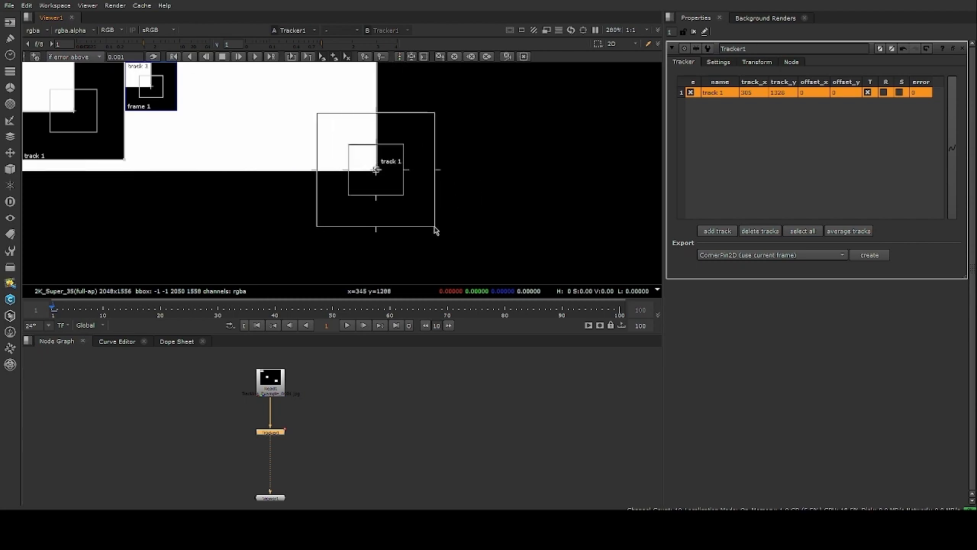
mouse_move(434, 230)
left_mouse_down()
mouse_move(453, 247)
mouse_move(437, 236)
left_mouse_up()
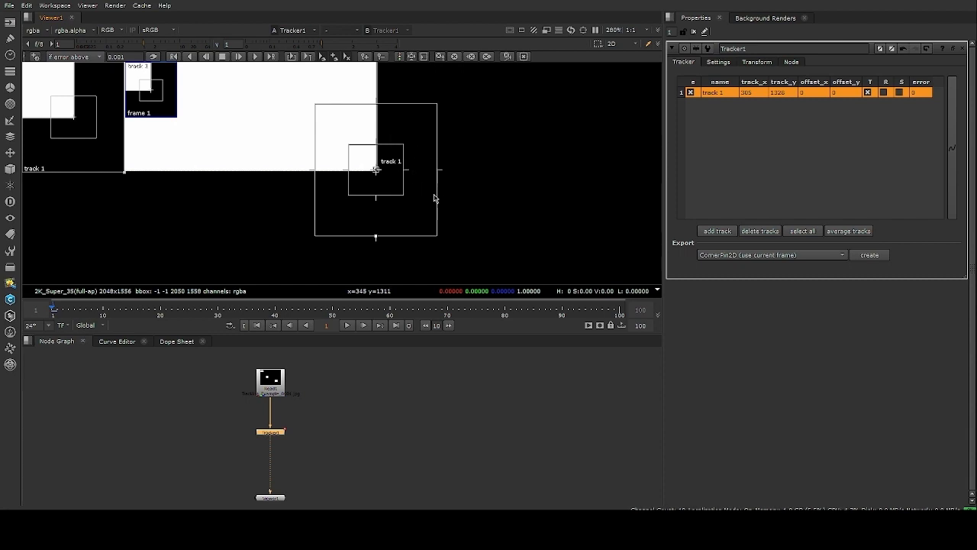
scroll(436, 195, "down", 2)
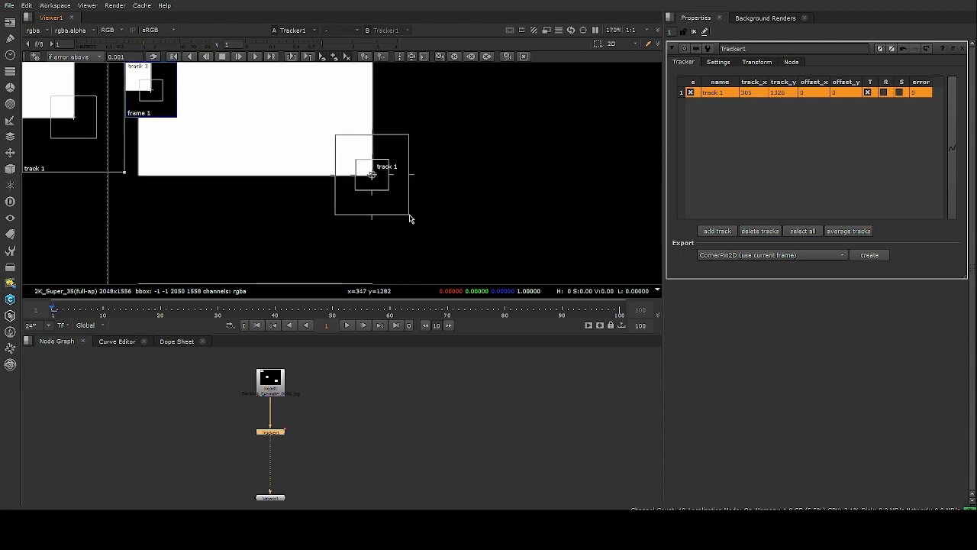
left_click_drag(409, 218, 494, 273)
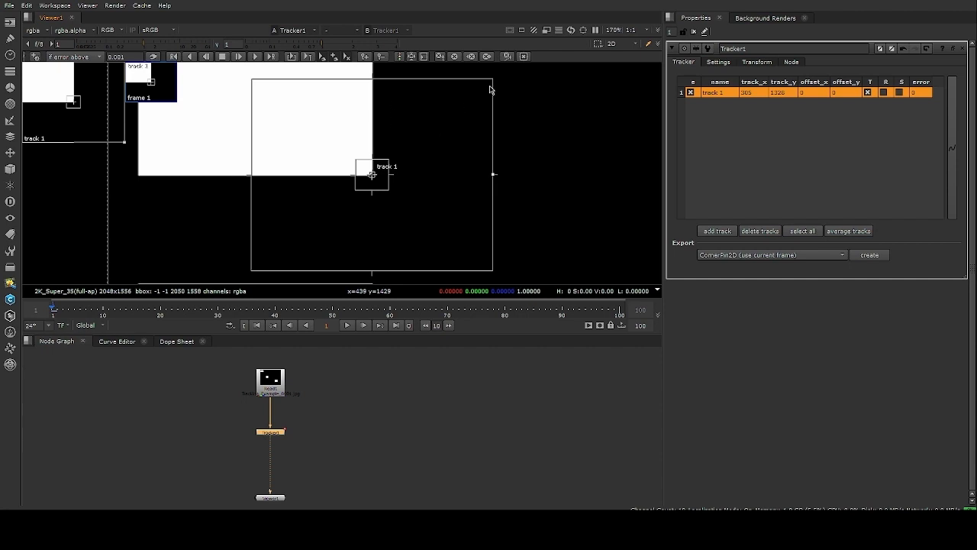
left_click_drag(492, 79, 439, 120)
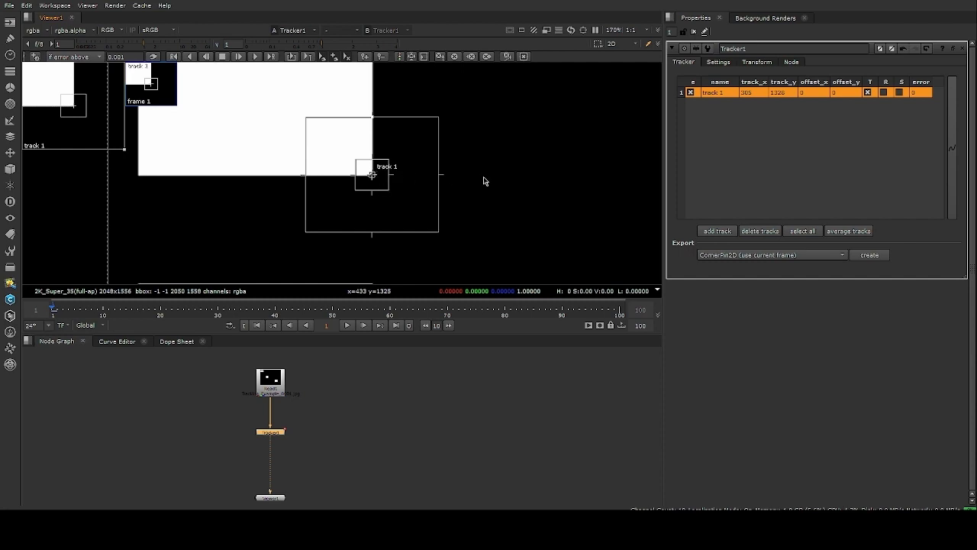
- Step back and forth through frames 1 to 5 to compare the corner's movement with the search area, and return to frame 1
key("Right")
key("Right")
key("Right")
key("Left")
key("Left")
key("Left")
key("Right")
key("Right")
key("Right")
key("Right")
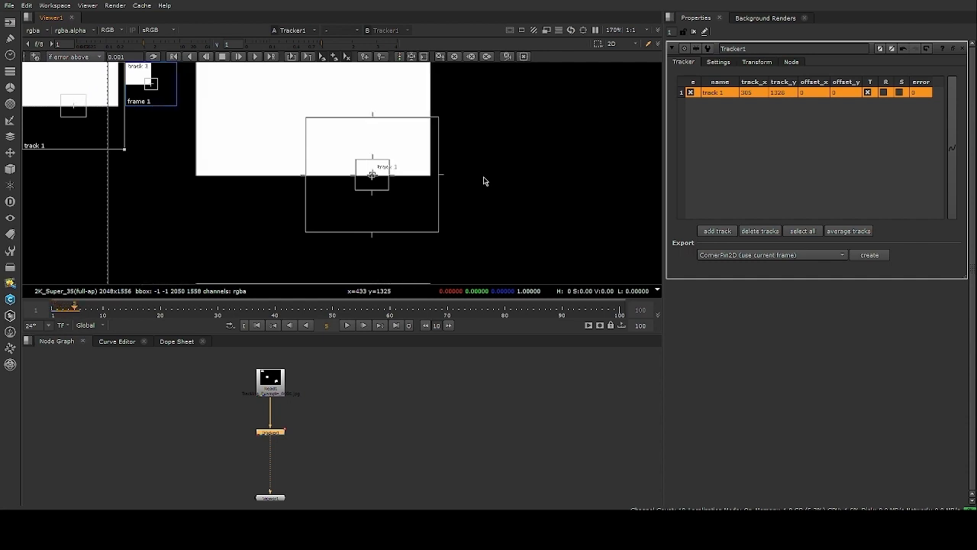
key("Left")
key("Left")
key("Left")
key("Left")
key("Right")
key("Right")
key("Right")
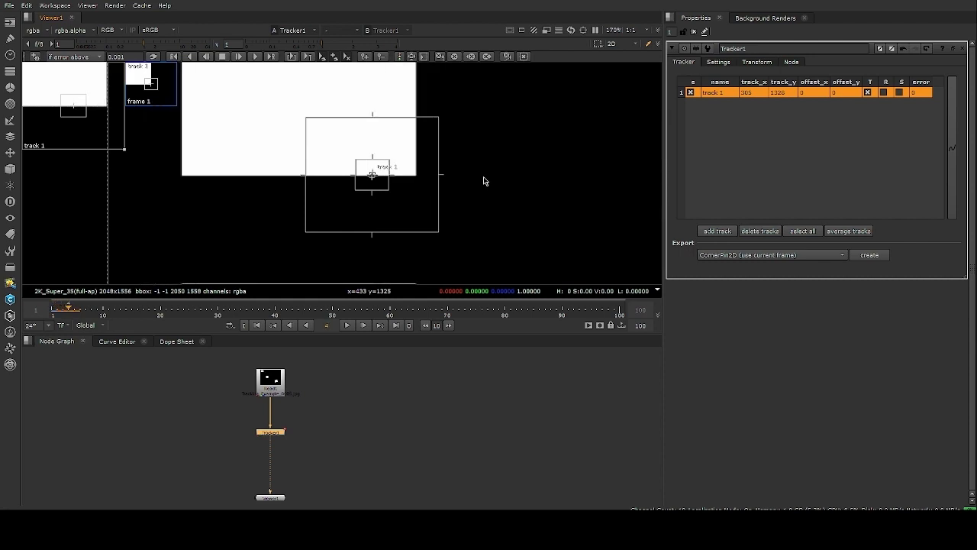
key("Right")
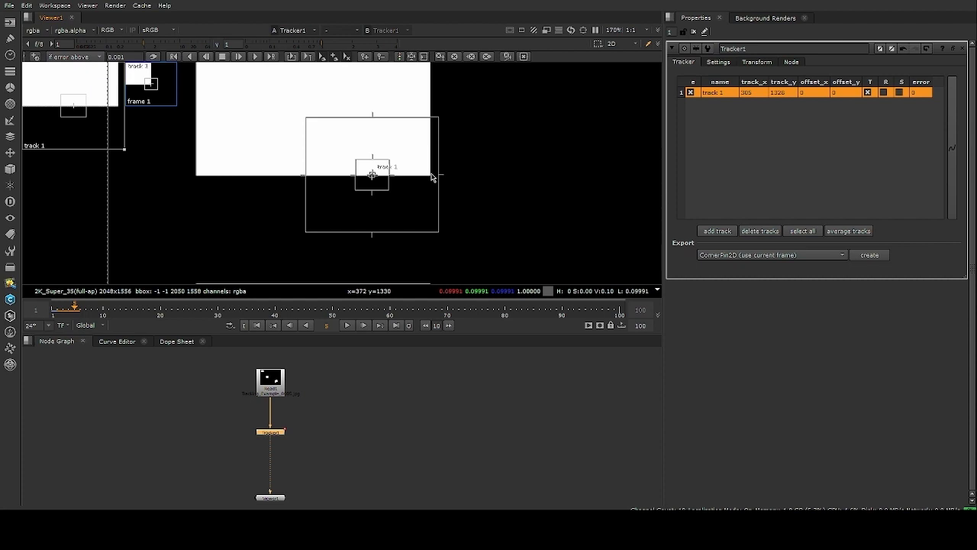
left_click_drag(75, 310, 52, 310)
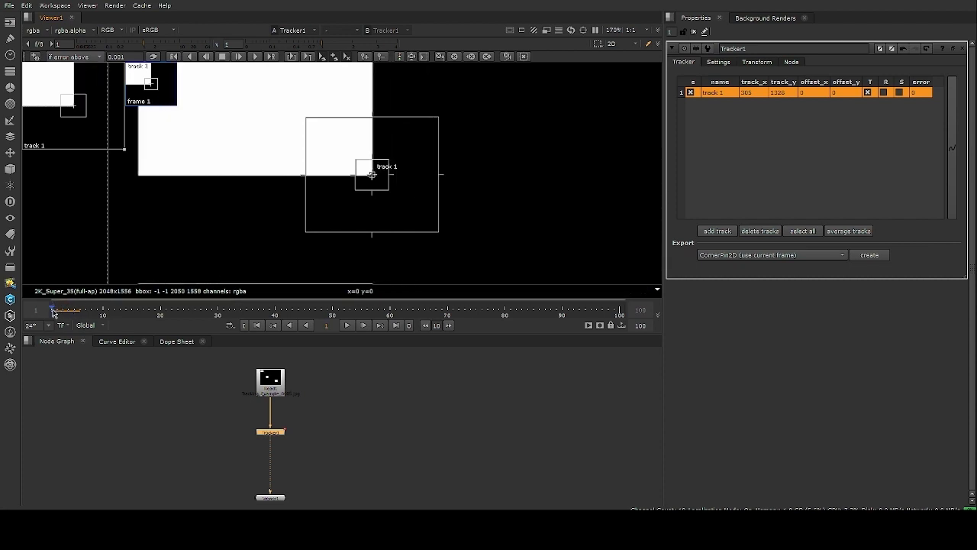
- Track the square's corner forward from frame 1 to frame 100
scroll(428, 163, "down", 5)
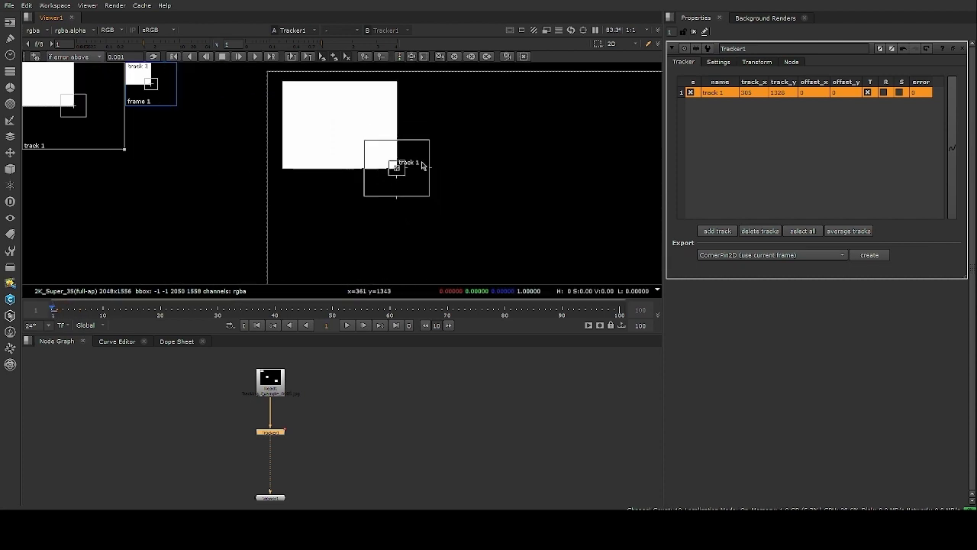
scroll(435, 162, "up", 2)
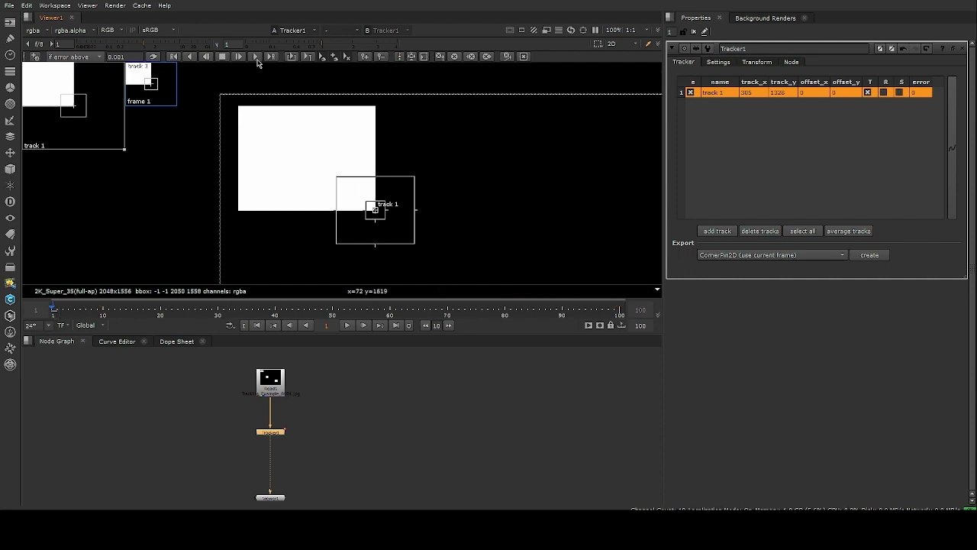
scroll(425, 160, "down", 2)
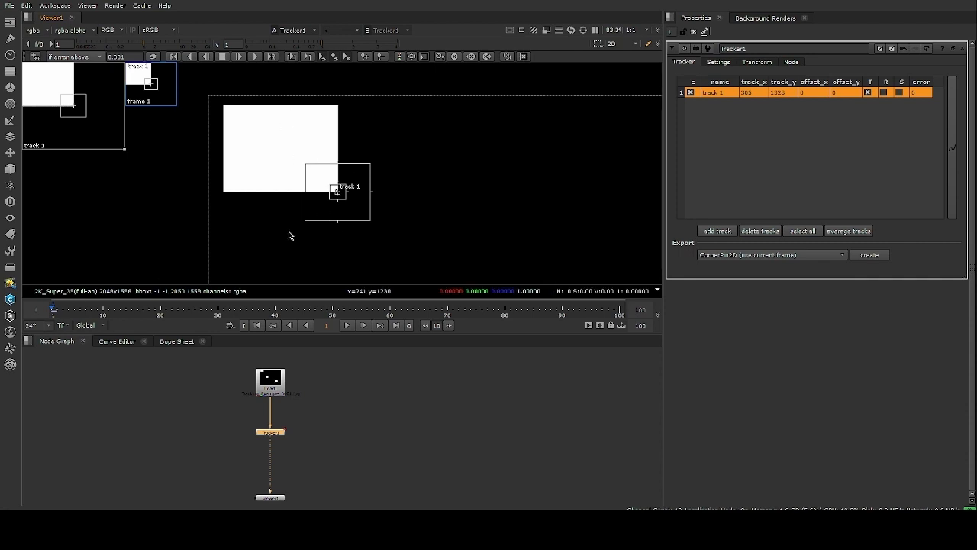
left_click(256, 57)
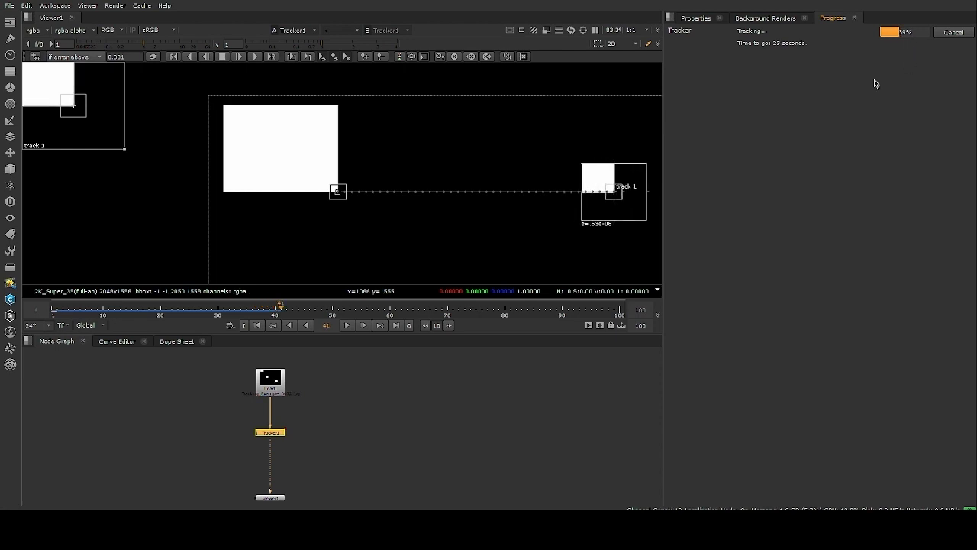
scroll(588, 153, "down", 1)
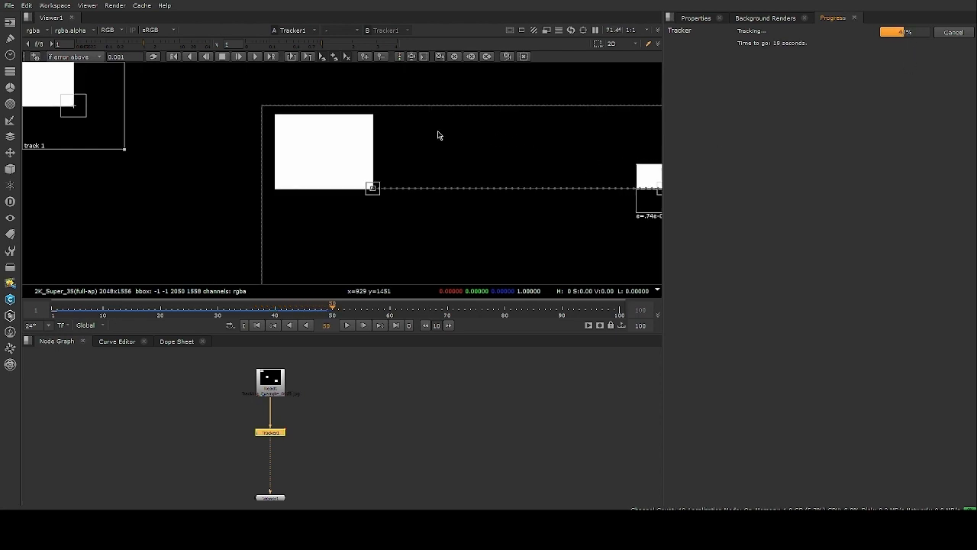
middle_click_drag(600, 147, 438, 135)
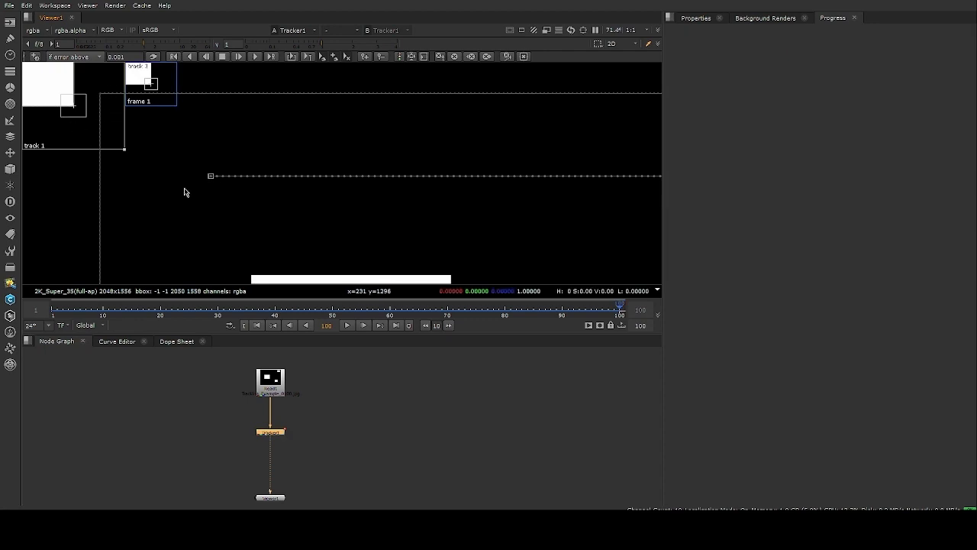
- Check the tracked result at frames 1 and 100, return to frame 1, and show the error colours along track 1's path
left_click(52, 311)
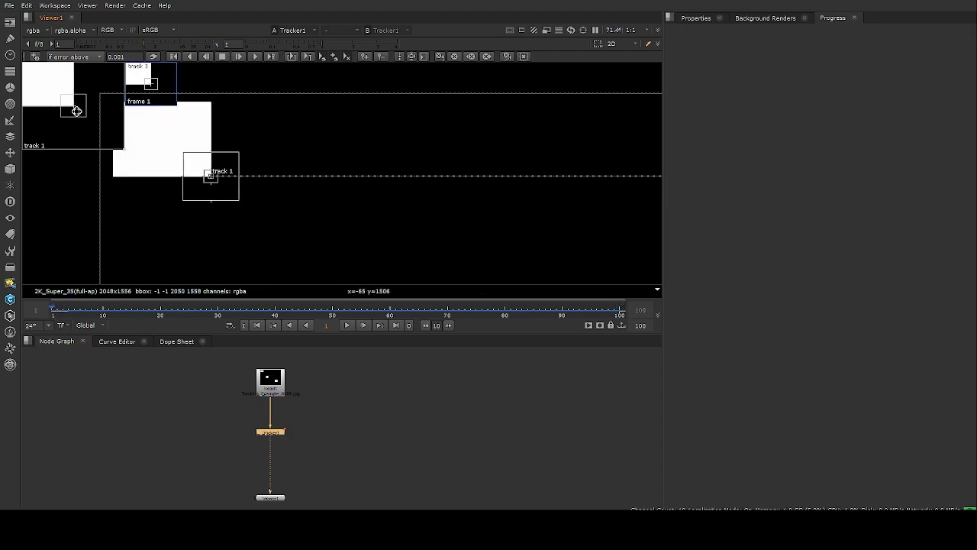
left_click(395, 326)
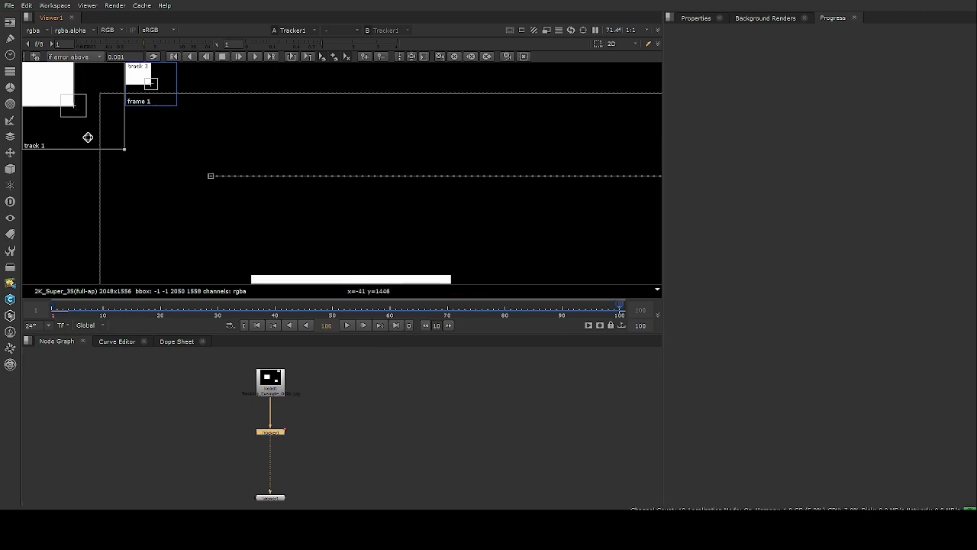
left_click_drag(336, 309, 52, 313)
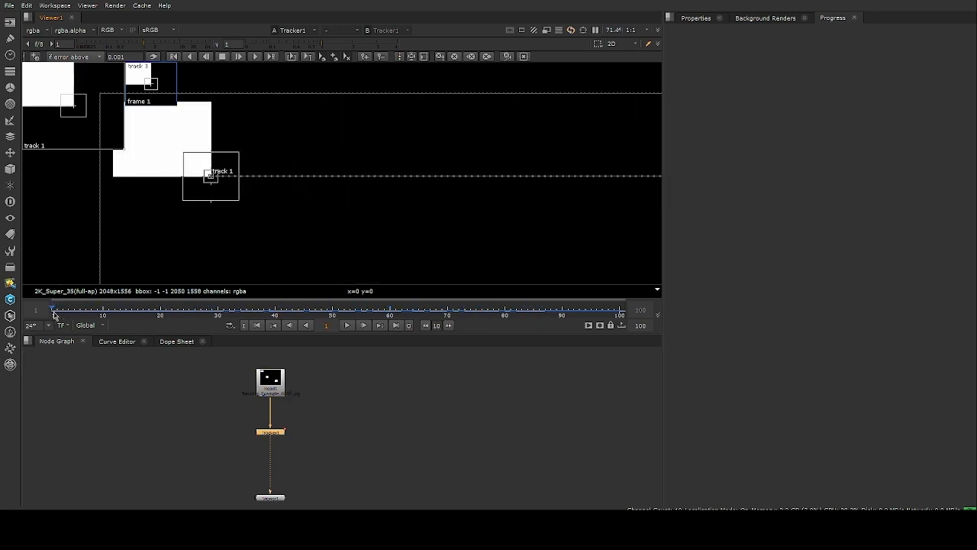
scroll(307, 161, "down", 4)
scroll(329, 183, "up", 4)
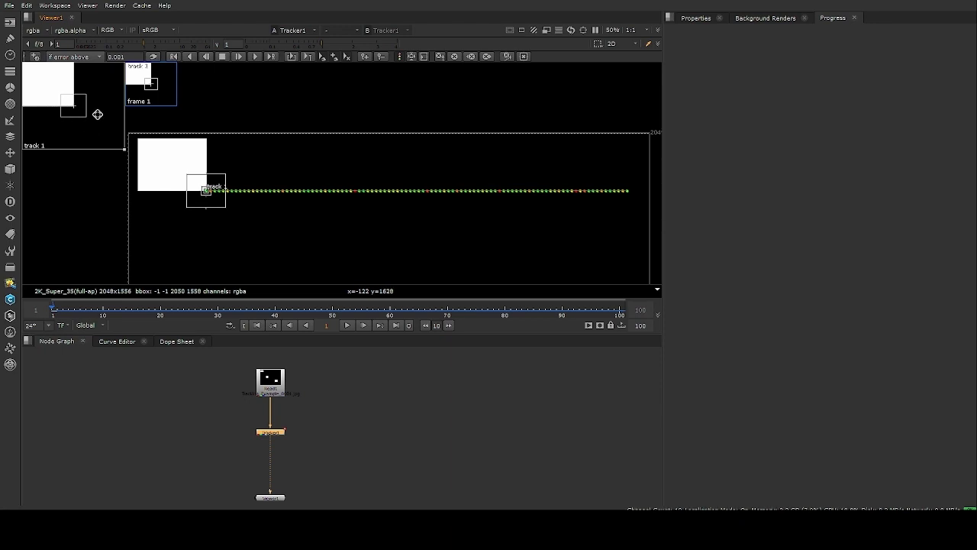
- Magnify and enlarge track 1's zoom window, and play the sequence to check how the track follows the square's corner
key("ctrl")
mouse_move(71, 104)
left_mouse_down("ctrl")
mouse_move(375, 184)
mouse_move(43, 105)
mouse_move(64, 107)
left_mouse_up("ctrl")
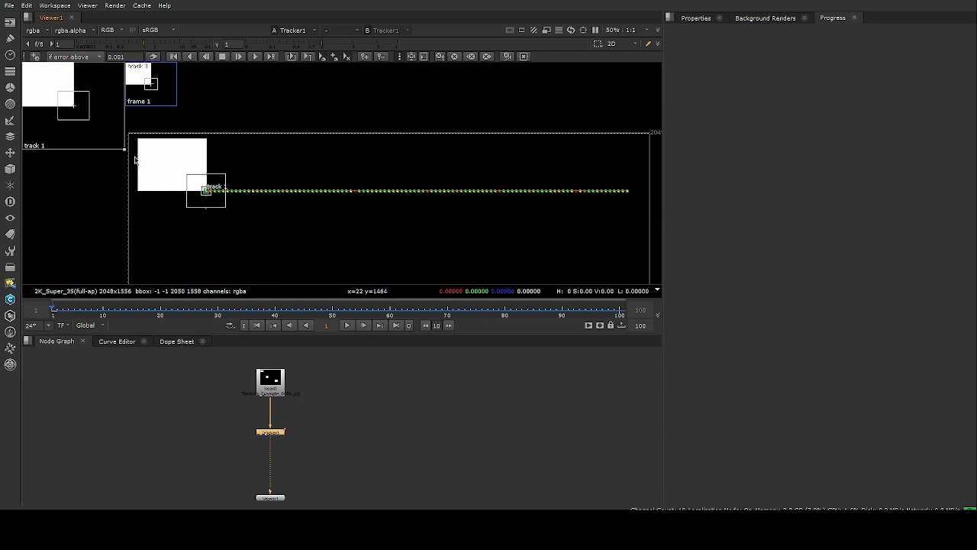
left_click_drag(125, 150, 305, 240)
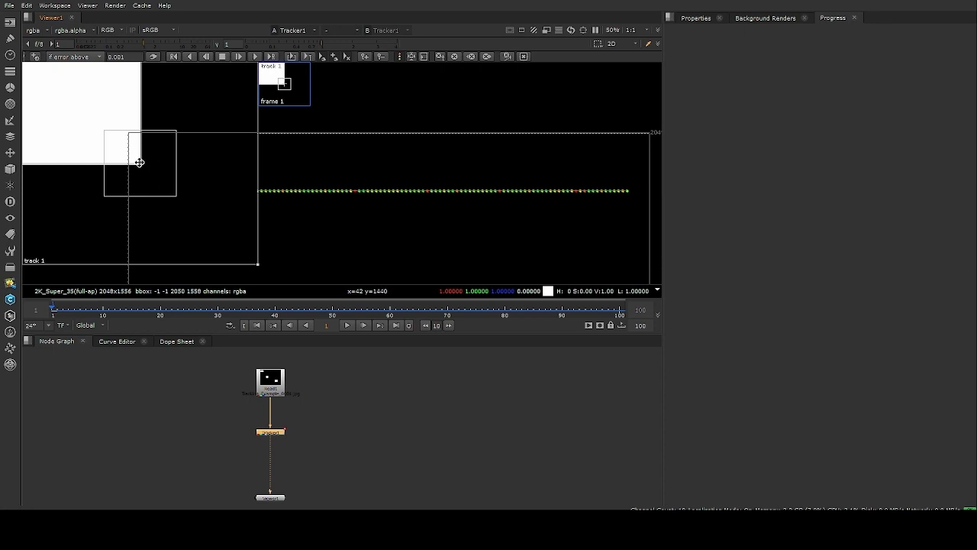
left_click(349, 326)
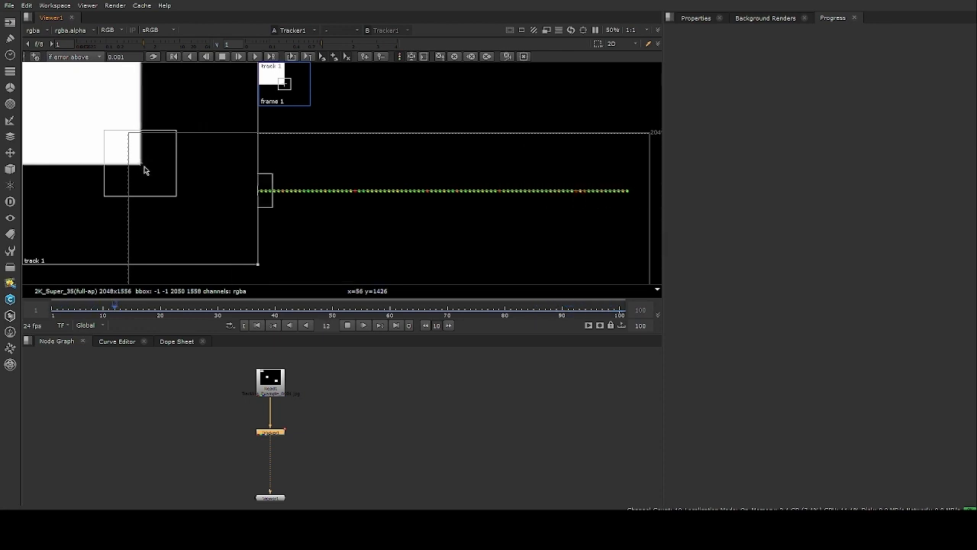
scroll(356, 196, "up", 5)
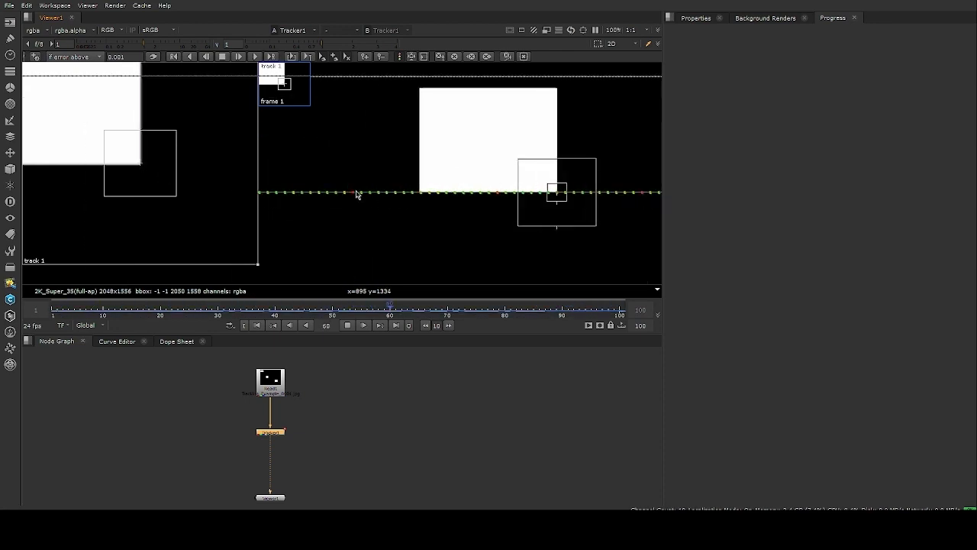
- Stop playback, go to frame 36, and examine track 1's whole path across the frame
left_click(348, 325)
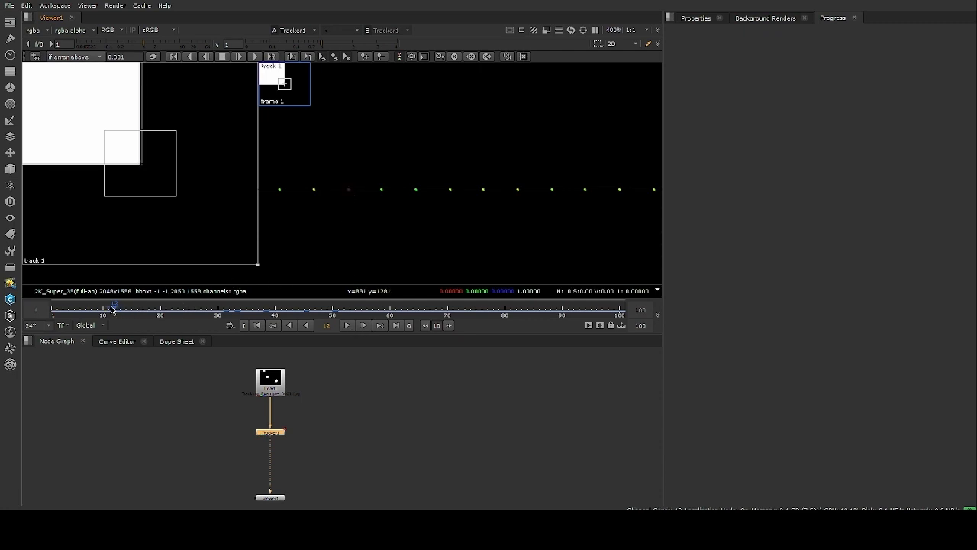
left_click_drag(110, 308, 254, 323)
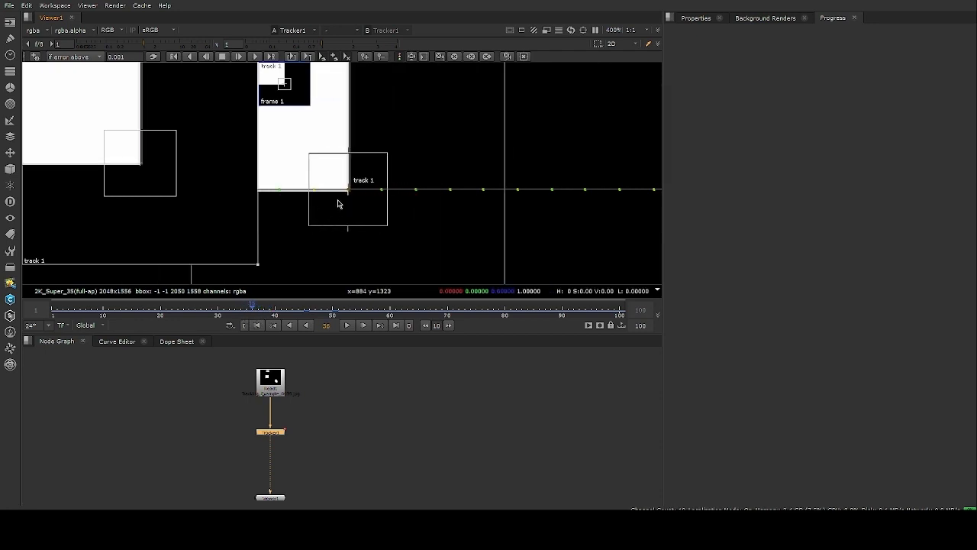
scroll(378, 190, "down", 10)
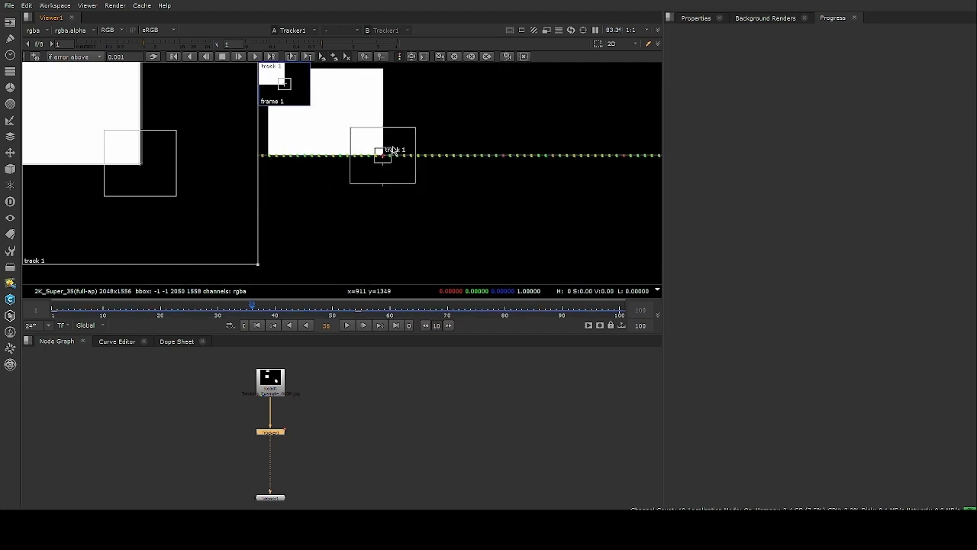
scroll(416, 150, "up", 3)
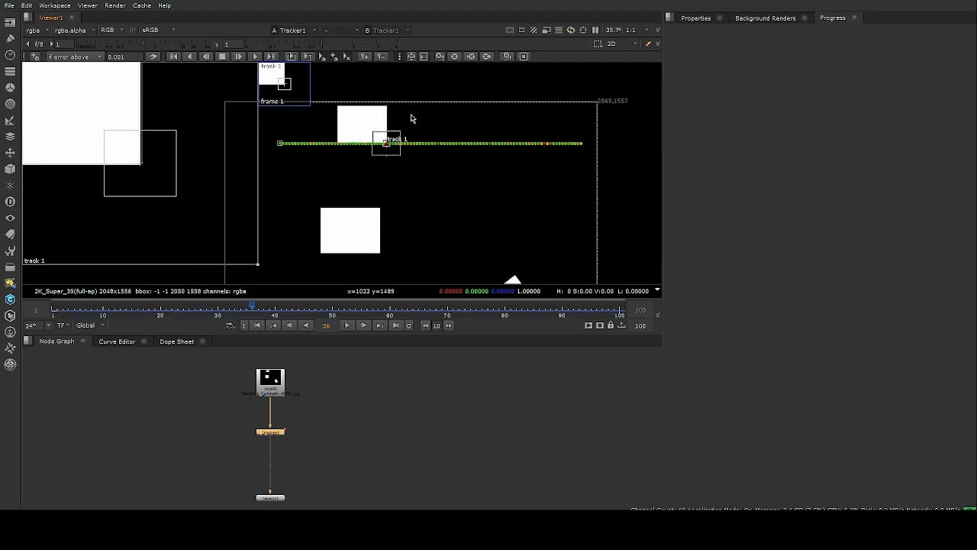
mouse_move(479, 145)
middle_mouse_down()
mouse_move(524, 145)
mouse_move(481, 163)
middle_mouse_up()
scroll(536, 148, "down", 2)
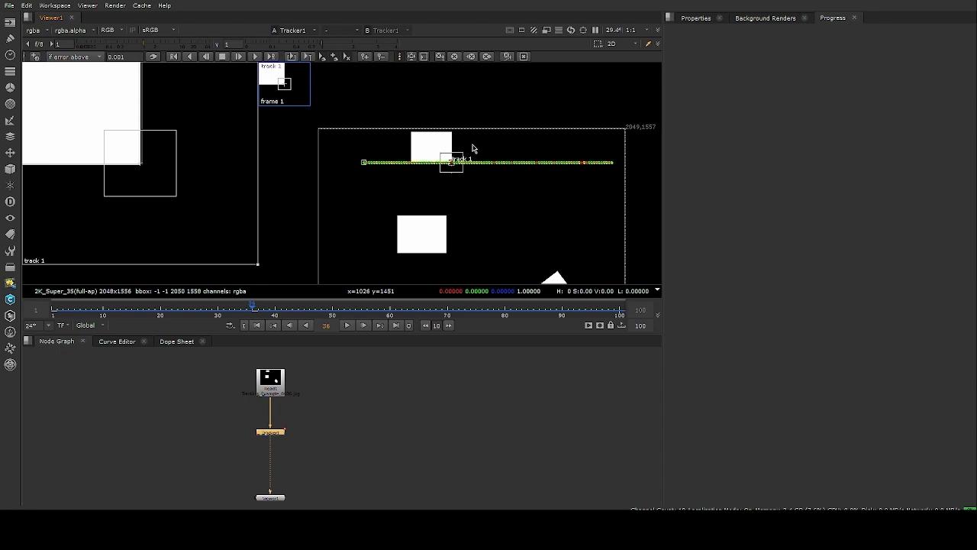
scroll(480, 170, "down", 3)
scroll(482, 147, "up", 2)
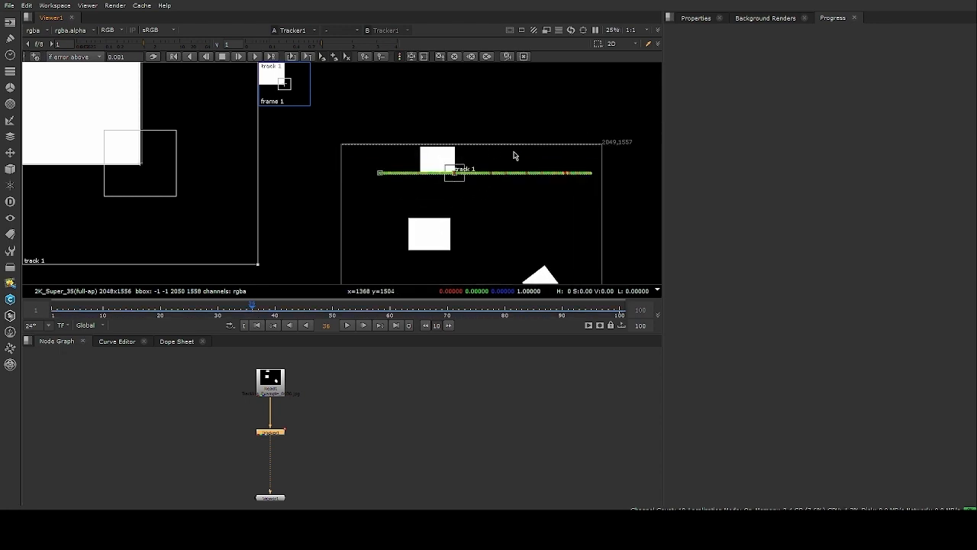
middle_click_drag(514, 151, 502, 149)
- Shrink track 1's zoom window and play the sequence up to frame 58 to check the track along its path
left_click_drag(257, 262, 114, 129)
scroll(481, 176, "up", 5)
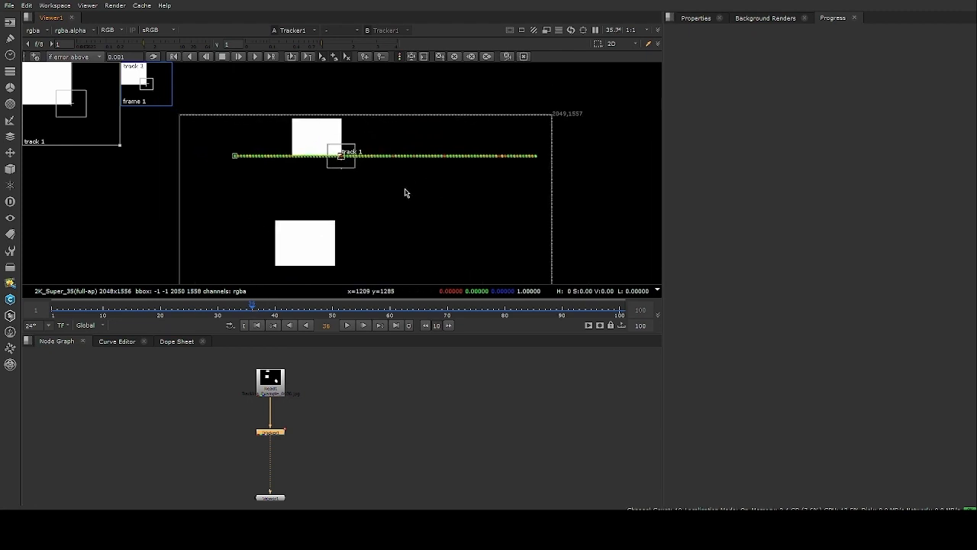
middle_click_drag(268, 134, 298, 135)
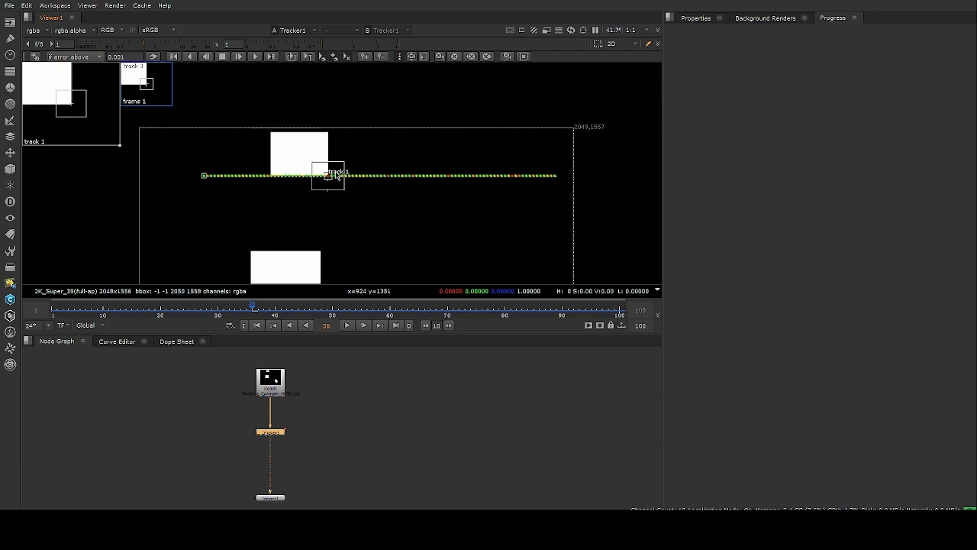
scroll(355, 183, "up", 2)
scroll(366, 176, "down", 1)
middle_click_drag(438, 177, 385, 189)
scroll(384, 189, "down", 2)
scroll(382, 184, "up", 1)
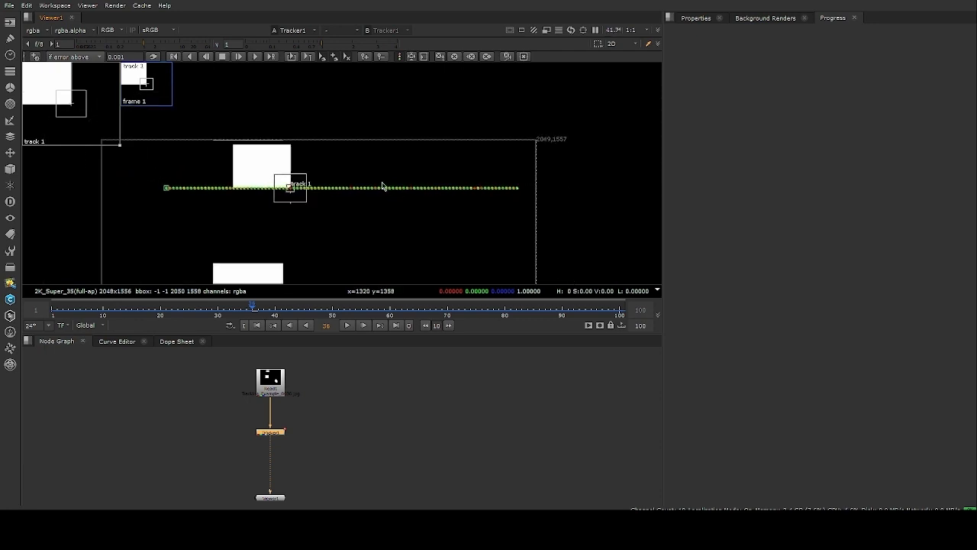
middle_click_drag(326, 176, 359, 176)
scroll(369, 184, "up", 1)
middle_click_drag(301, 186, 333, 189)
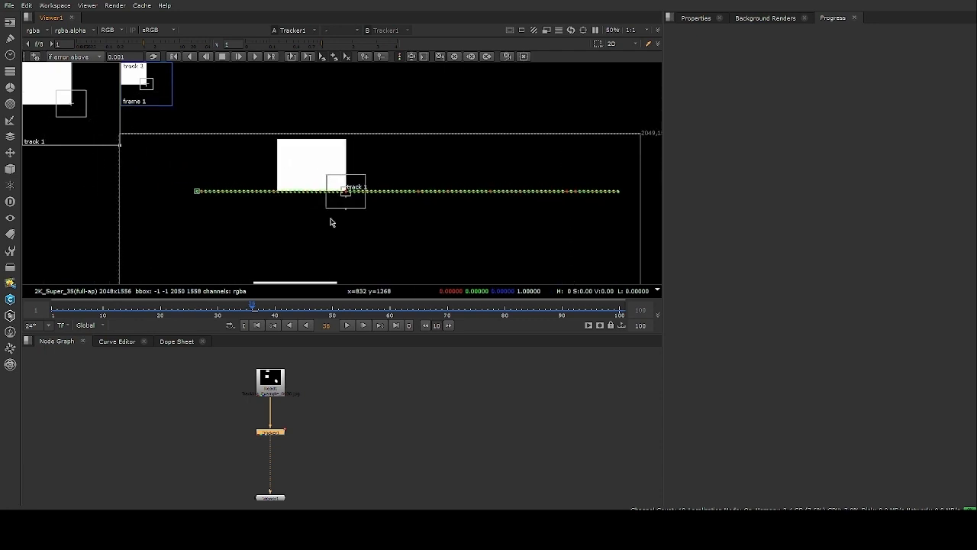
left_click(349, 325)
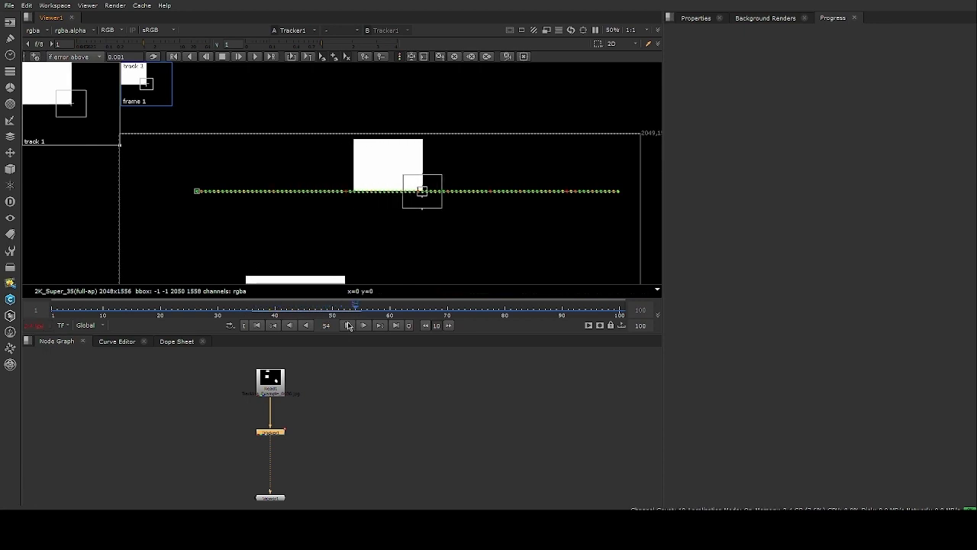
key("k")
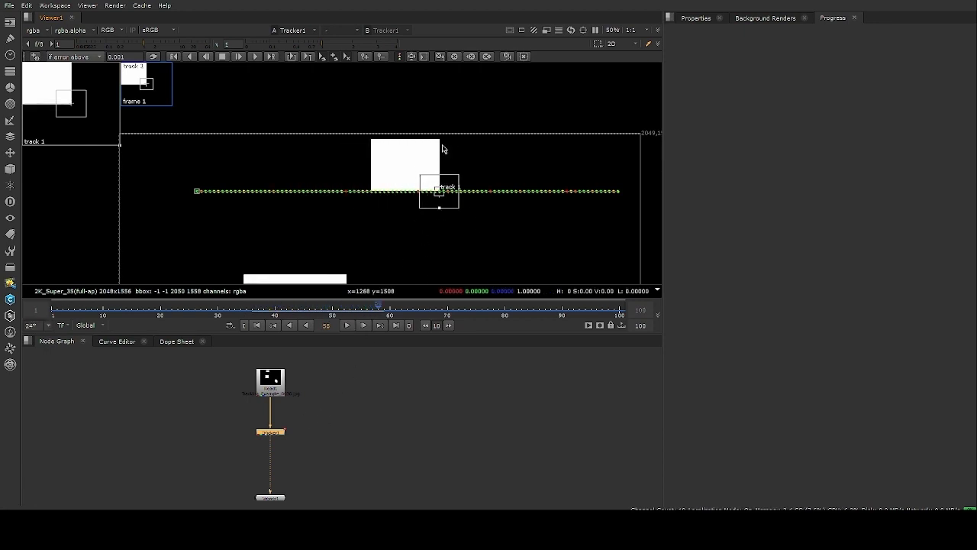
- Add a CheckerBoard node to the node graph and place it beside Read1
scroll(298, 451, "up", 5)
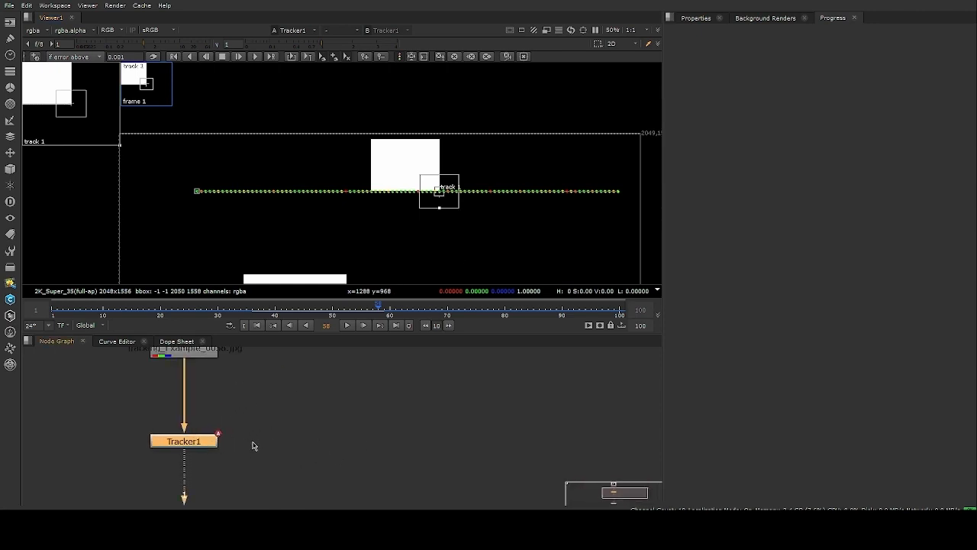
scroll(290, 420, "down", 3)
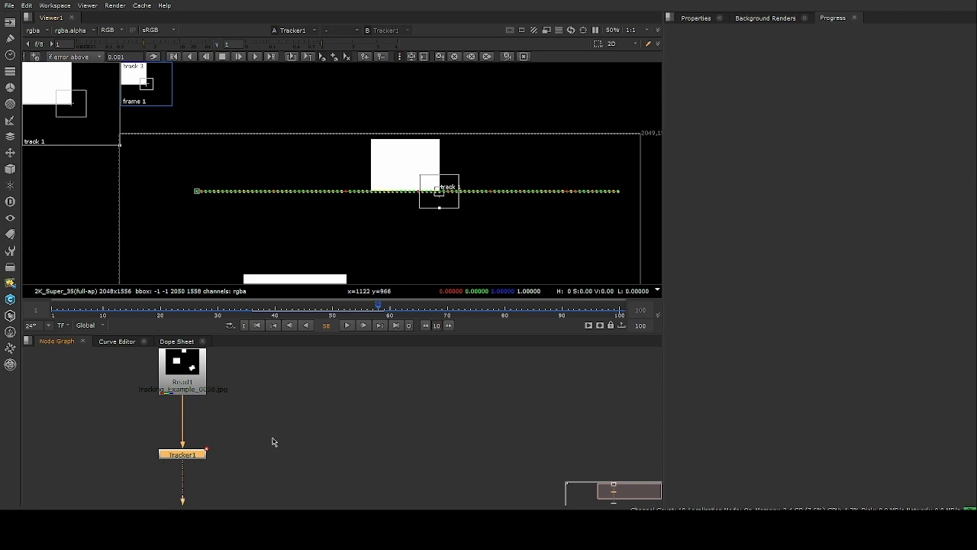
left_click(310, 397)
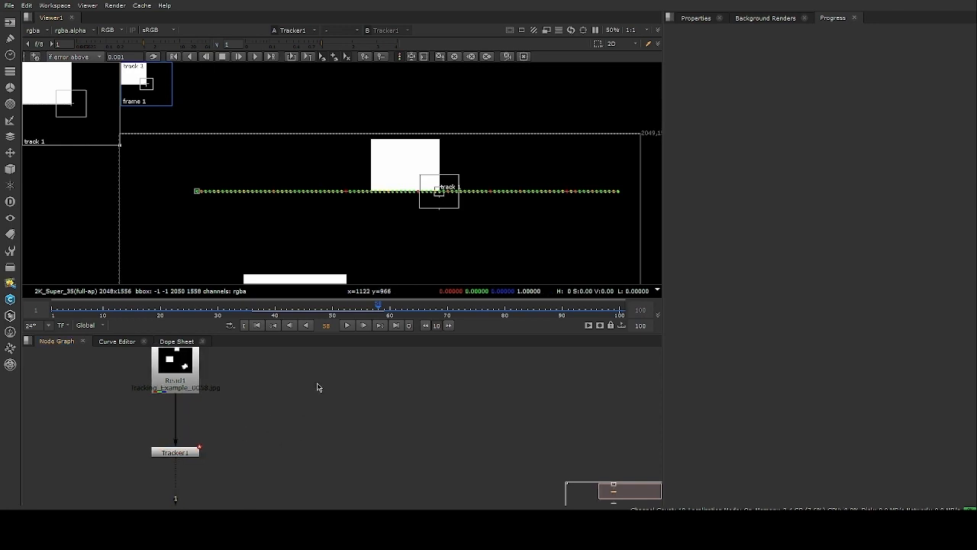
key("Return")
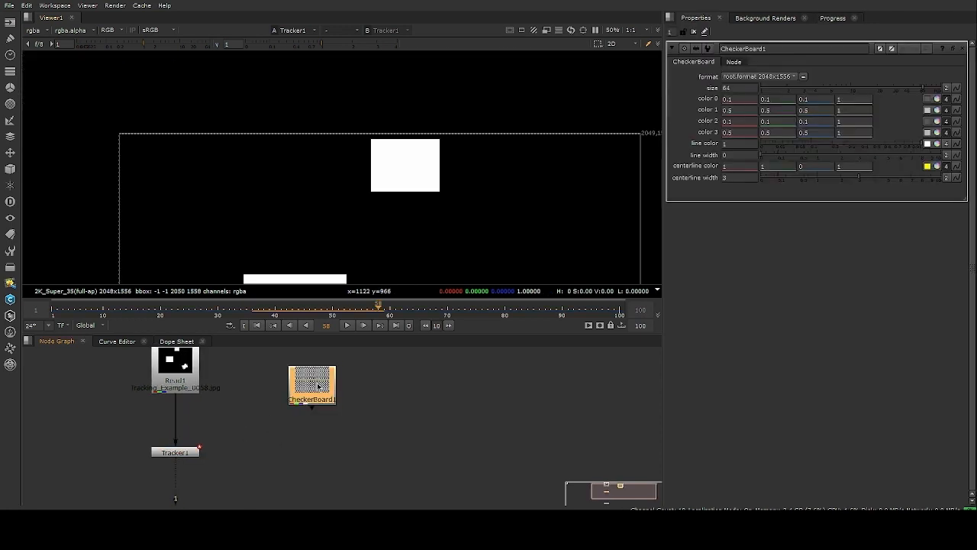
left_click_drag(318, 387, 340, 365)
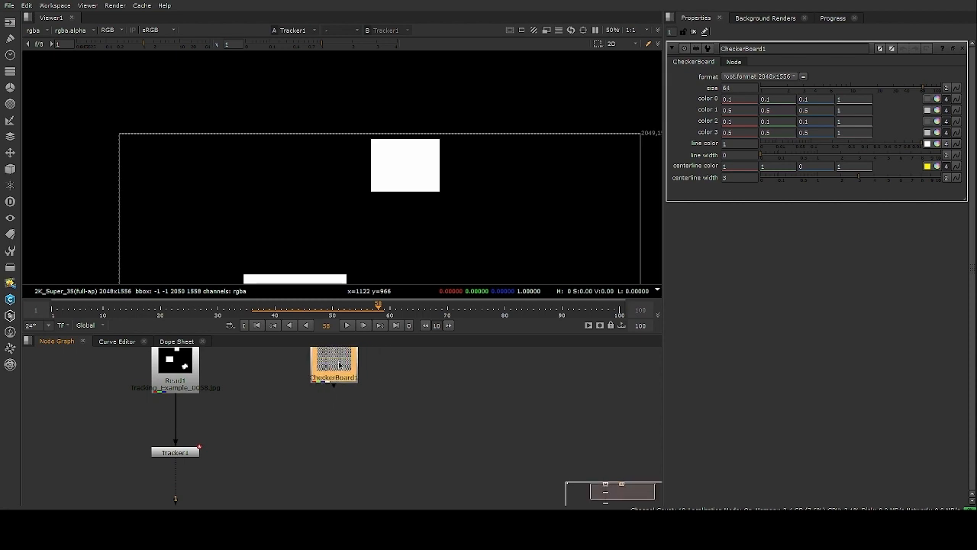
middle_click_drag(212, 470, 179, 466)
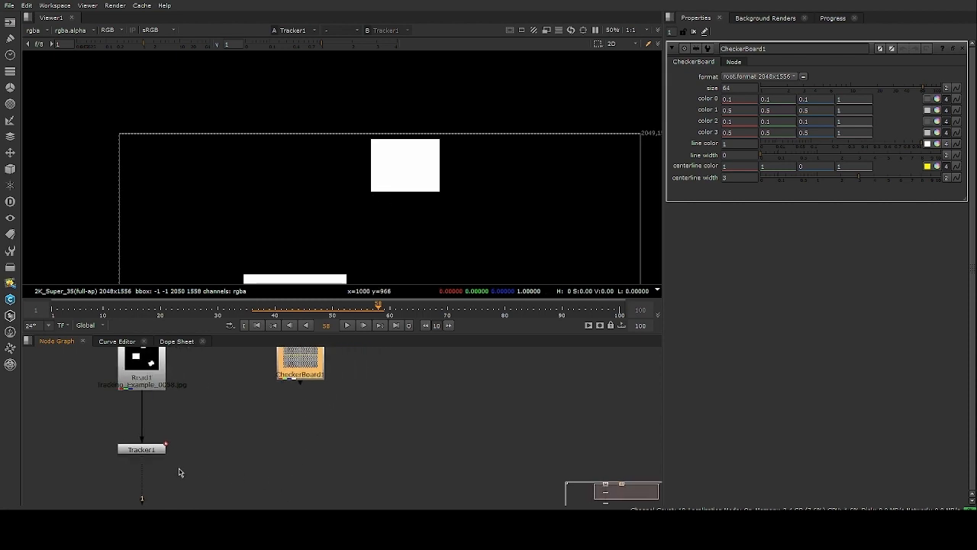
- Move Tracker1 slightly further below Read1 and fine-tune the CheckerBoard node's position beside them
left_click(152, 451)
left_click_drag(152, 451, 156, 455)
left_click_drag(202, 423, 150, 465)
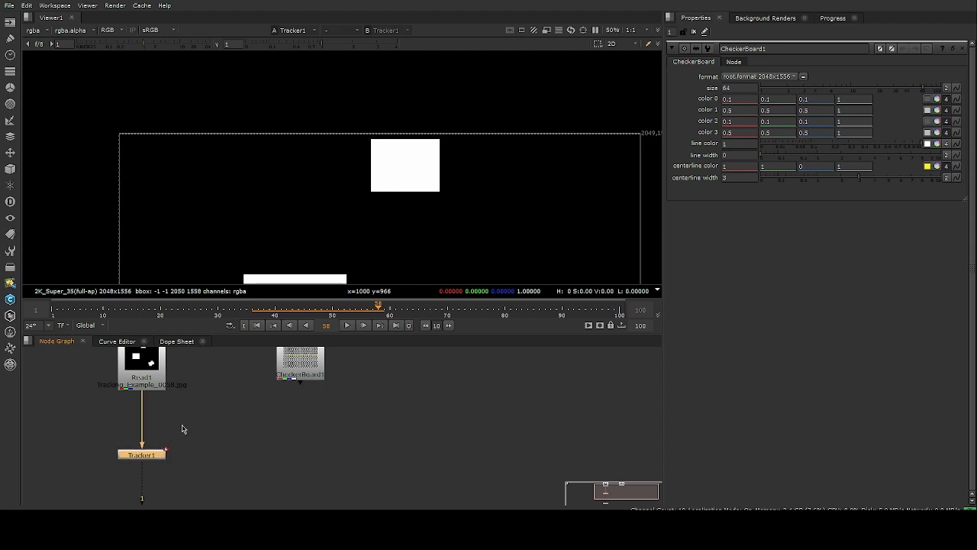
left_click_drag(301, 376, 294, 378)
scroll(295, 381, "down", 3)
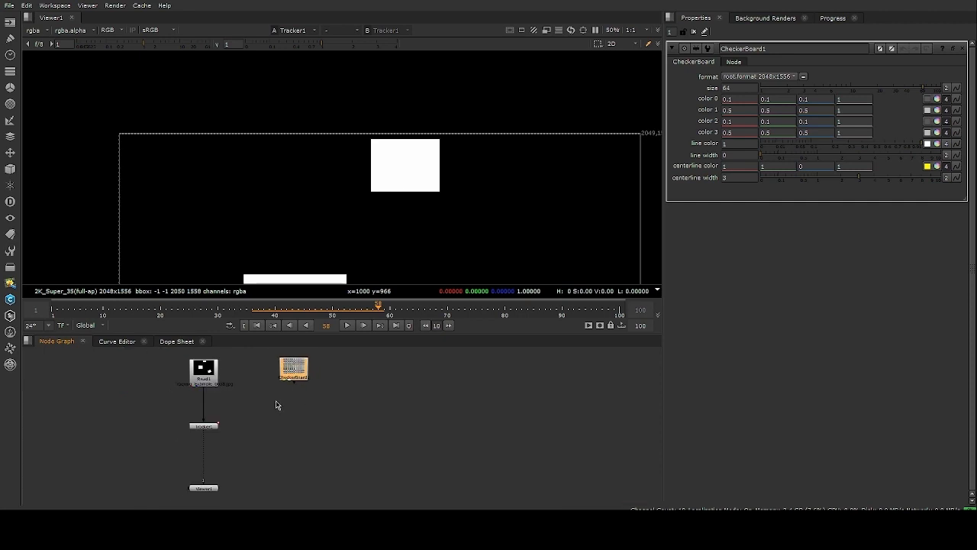
middle_click_drag(260, 411, 239, 422)
scroll(240, 416, "up", 3)
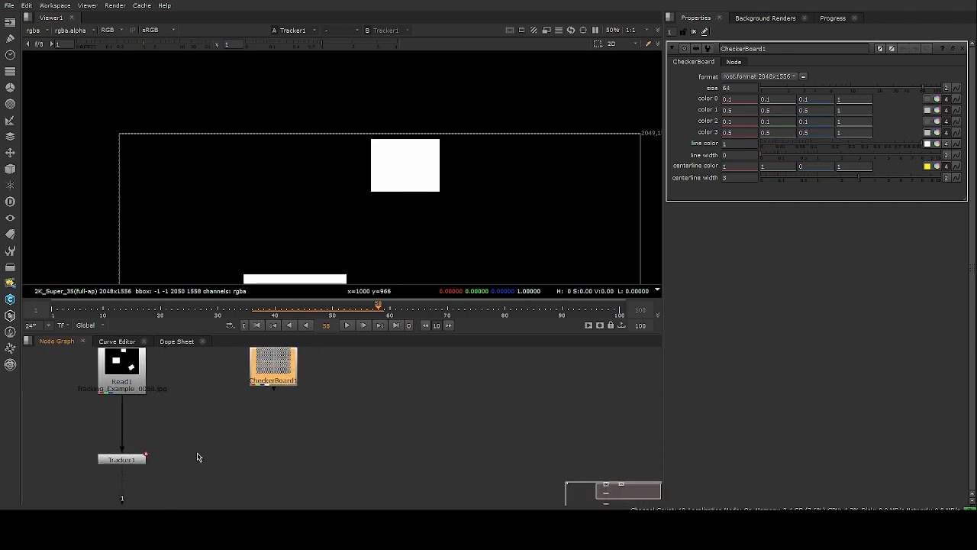
- Open Tracker1's properties, export a Transform (match-move) node, and place it below CheckerBoard1
left_click_drag(172, 446, 64, 486)
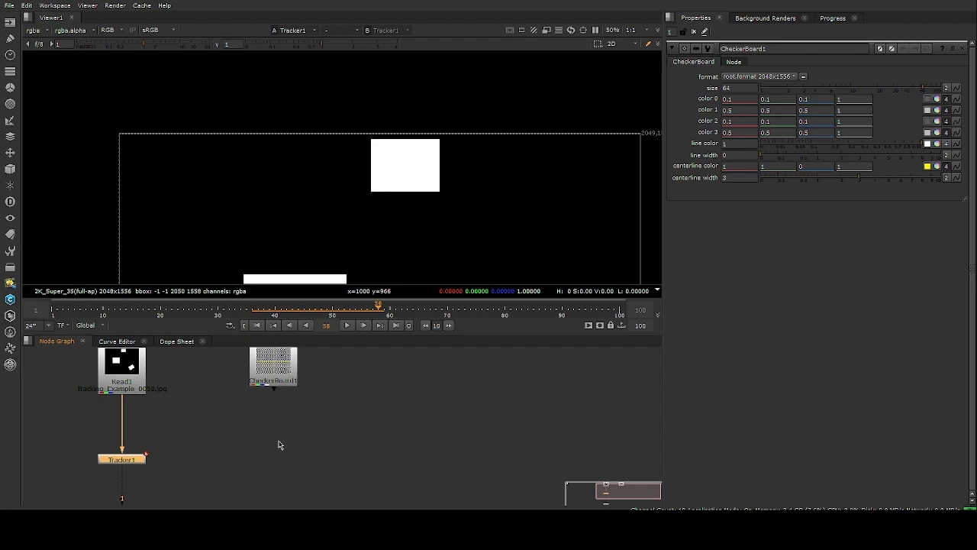
left_click_drag(169, 434, 86, 476)
double_click(131, 463)
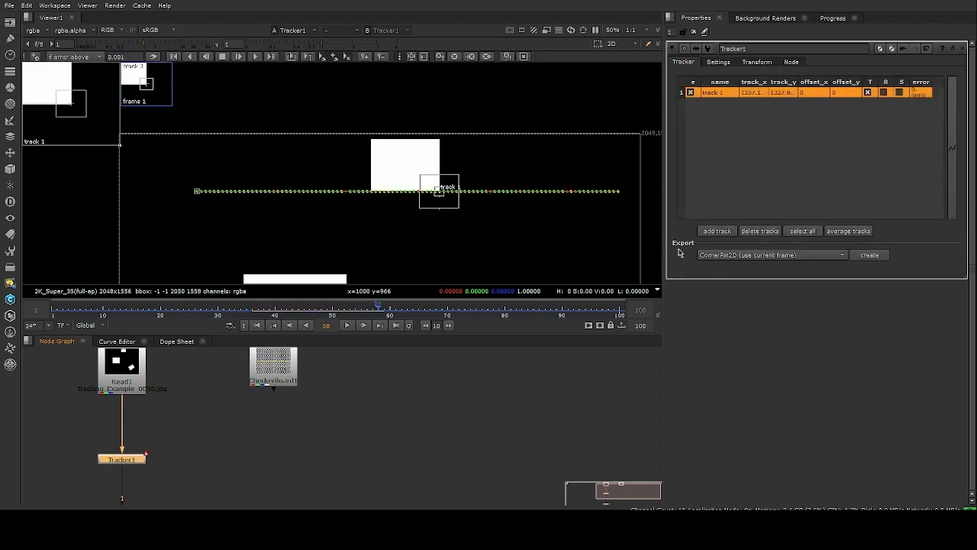
left_click(736, 260)
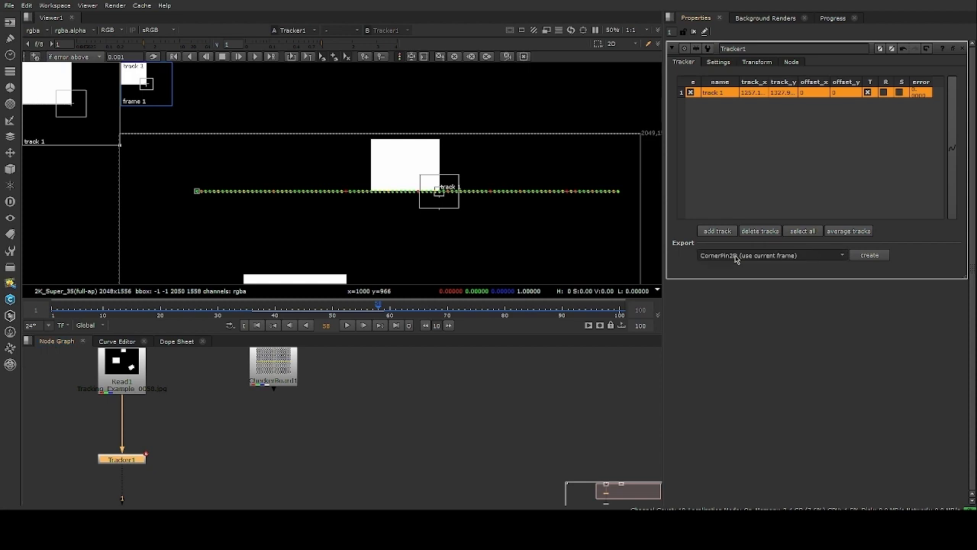
left_click(777, 314)
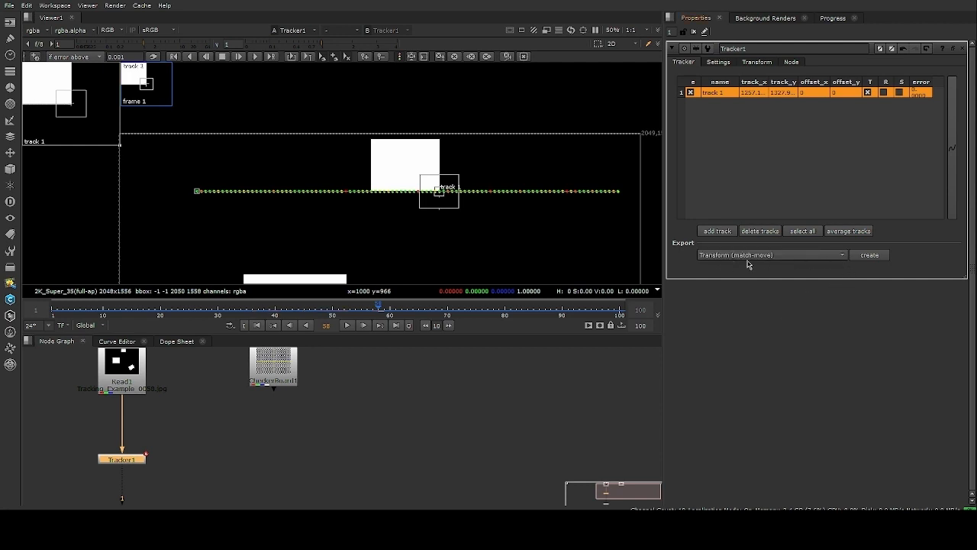
left_click(882, 257)
left_click_drag(202, 484, 305, 455)
left_click_drag(77, 436, 362, 482)
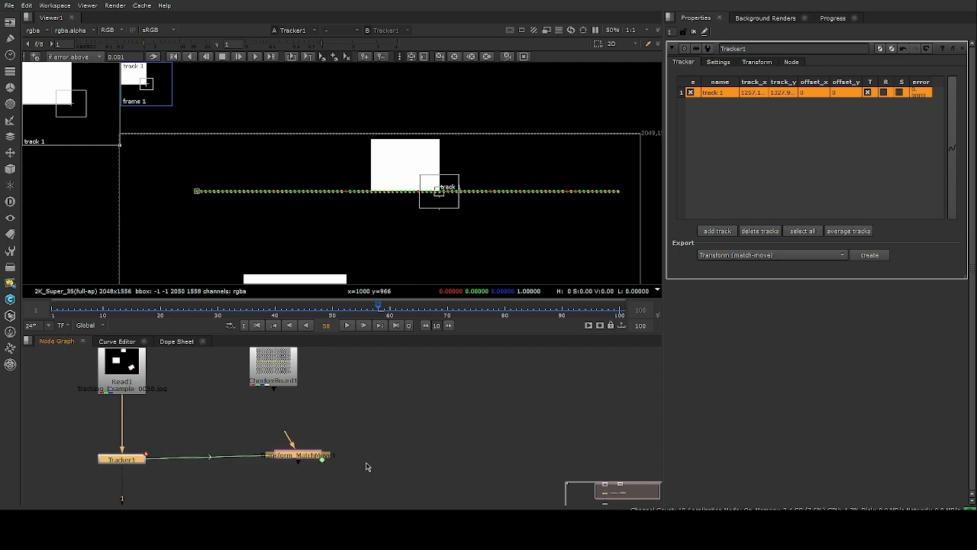
middle_click_drag(363, 453, 343, 447)
left_click(342, 447)
- Export a Transform (match-move, baked) node from Tracker1 and place it below the first match-move node
left_click(116, 452)
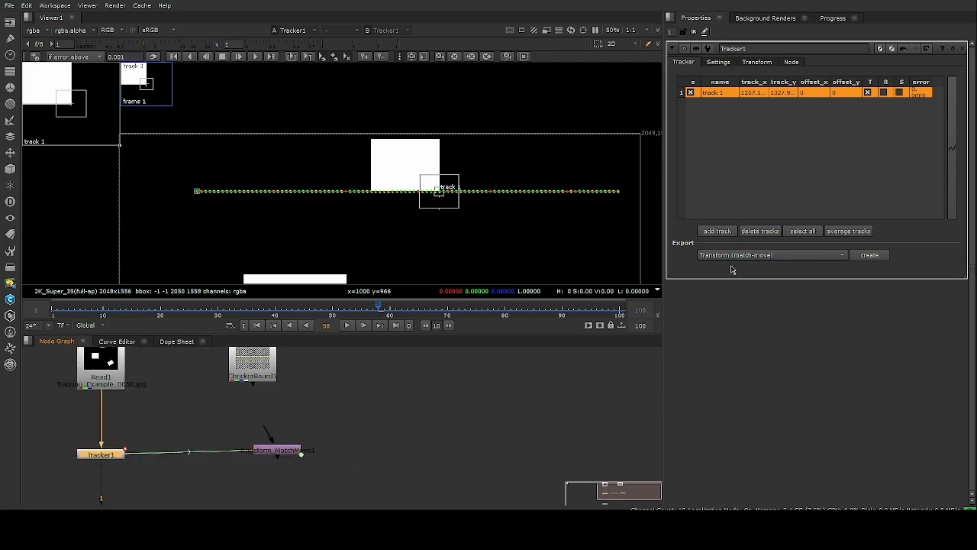
left_click(815, 279)
left_click(870, 255)
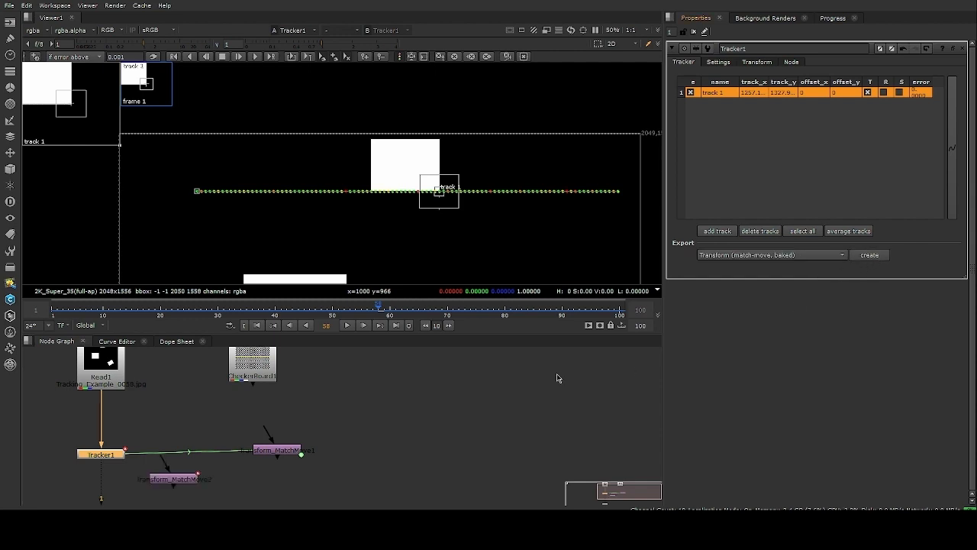
left_click_drag(237, 460, 342, 481)
left_click(264, 440)
left_click_drag(264, 436, 324, 467)
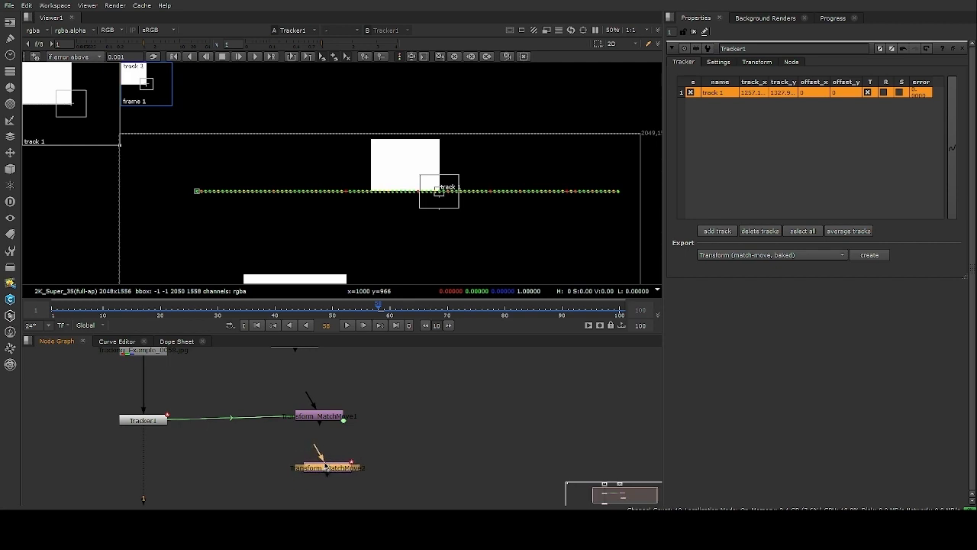
left_click_drag(284, 431, 396, 483)
left_click_drag(331, 466, 334, 471)
- Compare the linked and baked match-move nodes, examining their connection to Tracker1 and the baked node's animation badge
left_click_drag(194, 390, 106, 440)
left_click_drag(272, 393, 375, 441)
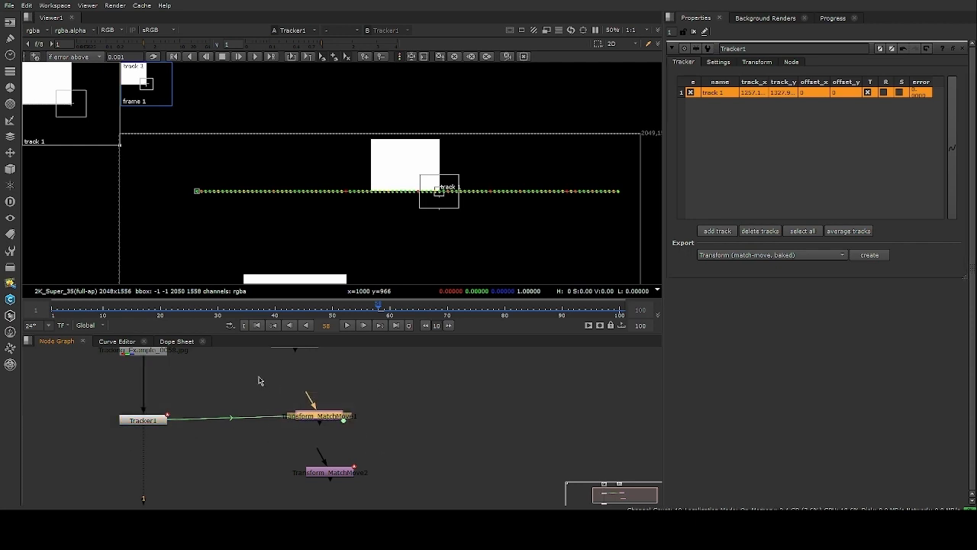
left_click_drag(258, 377, 291, 489)
left_click_drag(290, 489, 379, 449)
scroll(349, 474, "up", 10)
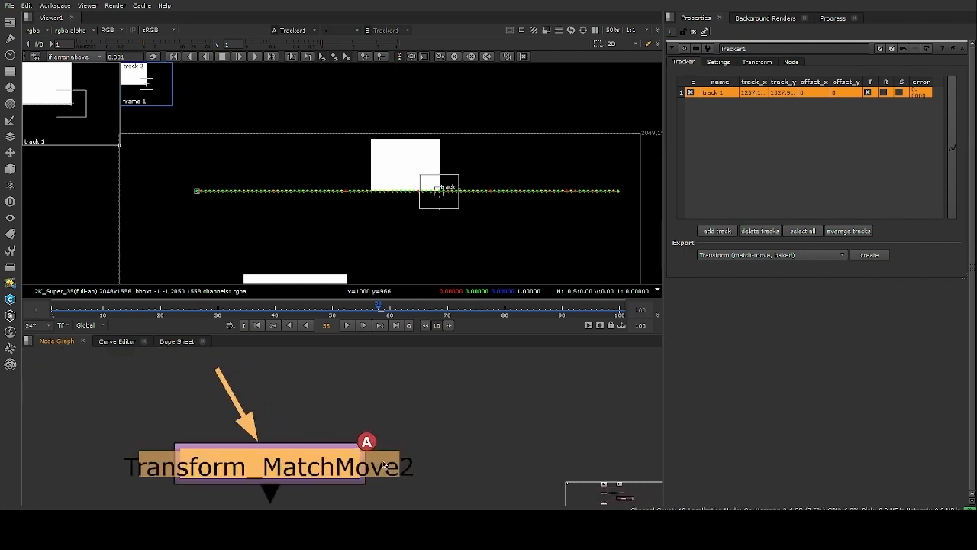
scroll(414, 450, "up", 3)
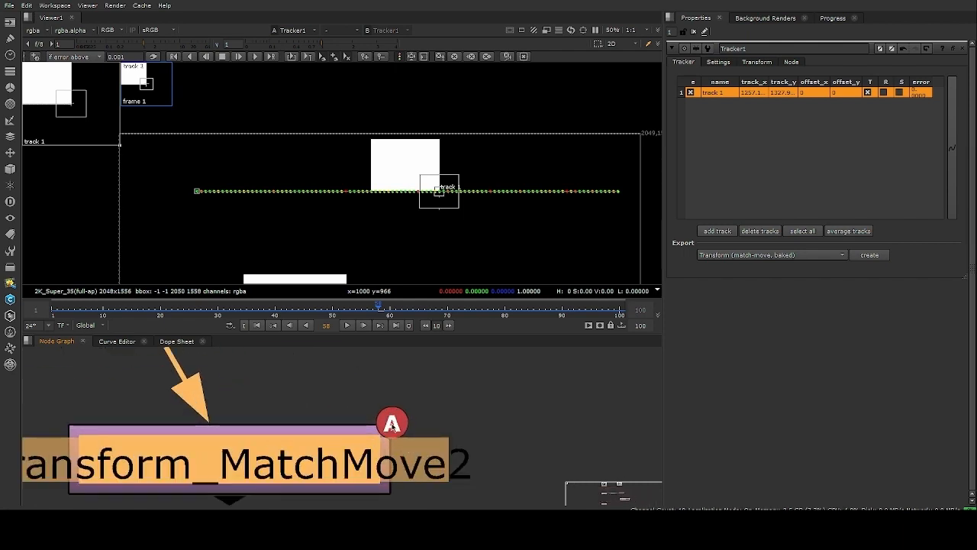
scroll(392, 426, "down", 5)
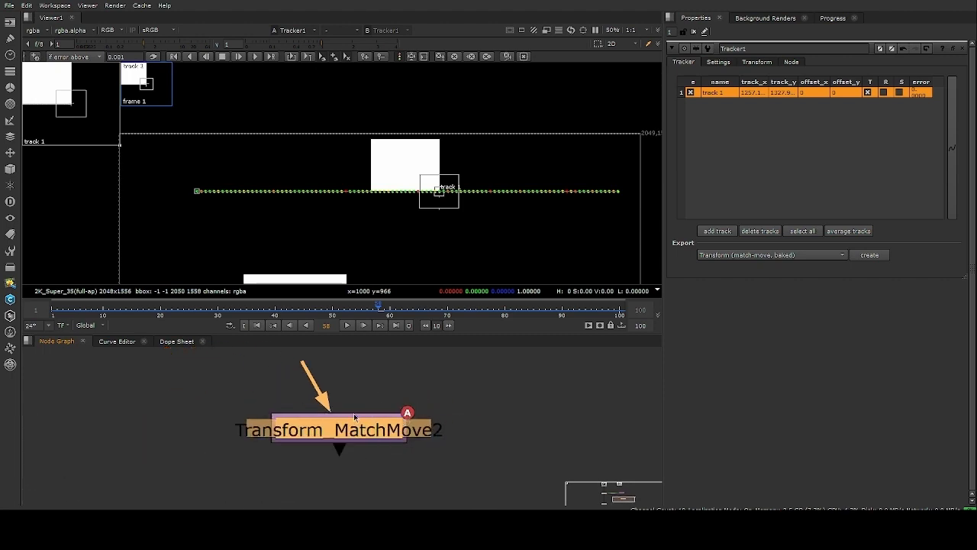
scroll(355, 416, "down", 5)
left_click_drag(76, 415, 71, 415)
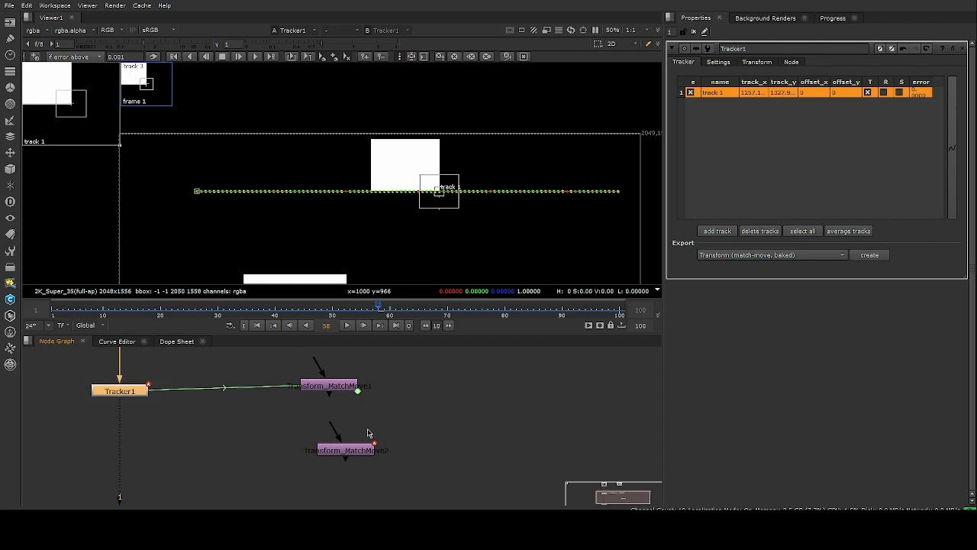
left_click_drag(297, 409, 428, 477)
scroll(384, 425, "up", 6)
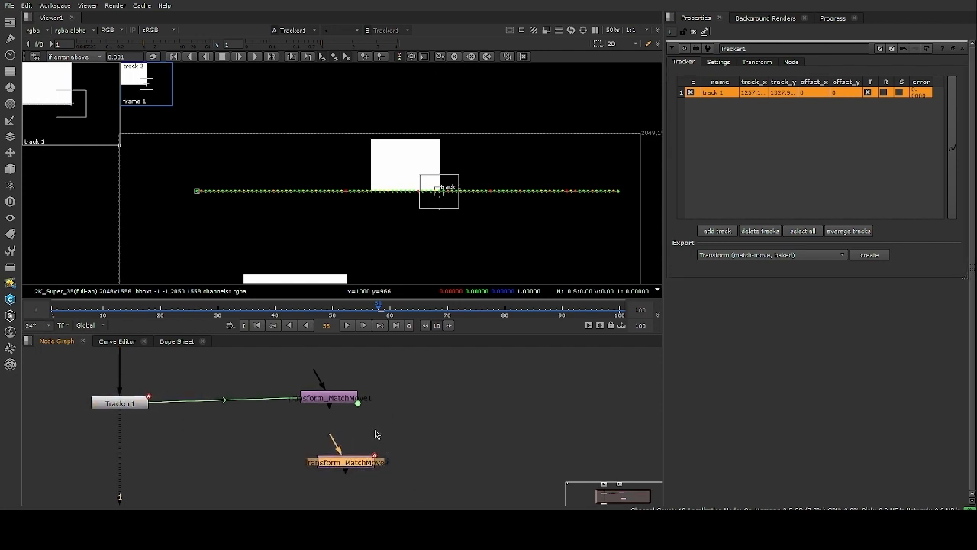
- Inspect the expression badge on Transform_MatchMove1 and the green link joining it to Tracker1
scroll(380, 405, "up", 2)
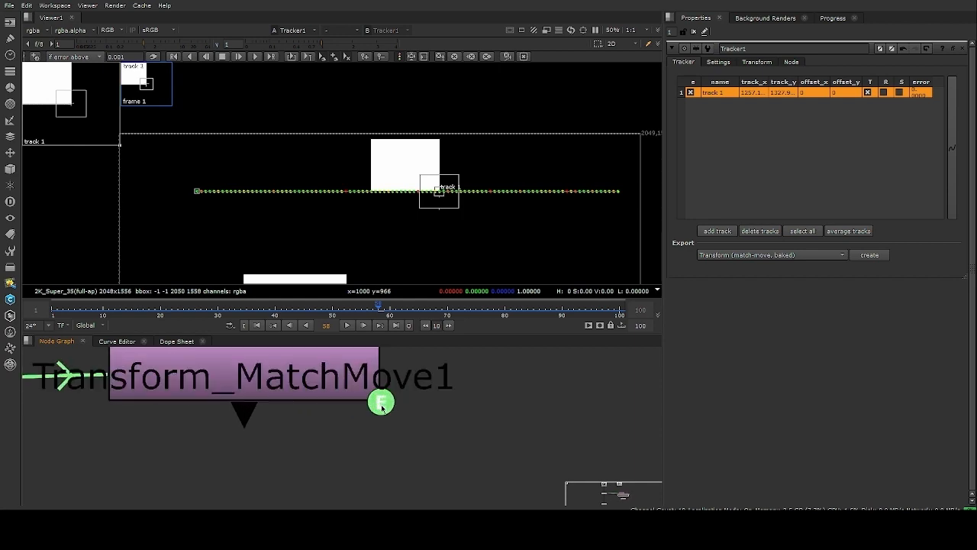
scroll(381, 405, "down", 2)
middle_click_drag(373, 399, 408, 432)
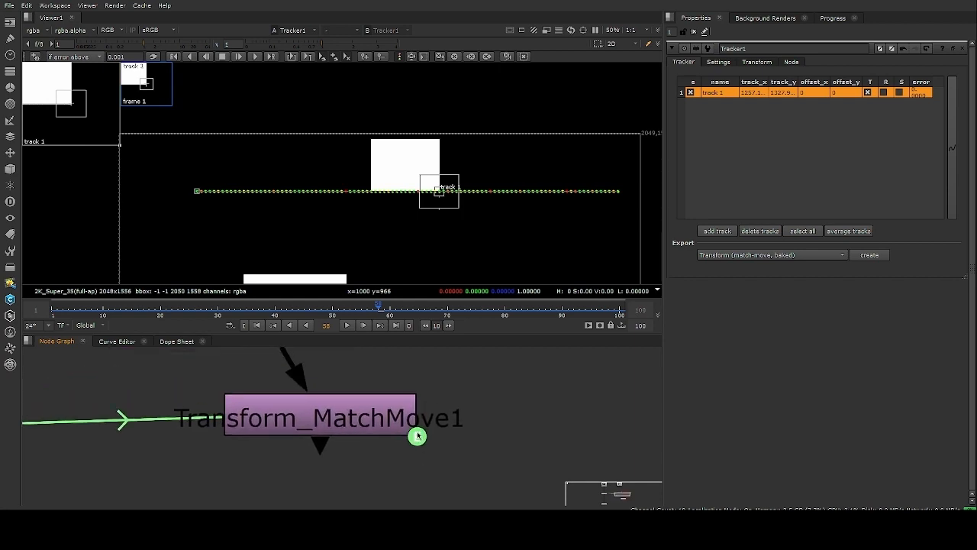
scroll(412, 436, "down", 3)
scroll(229, 435, "up", 2)
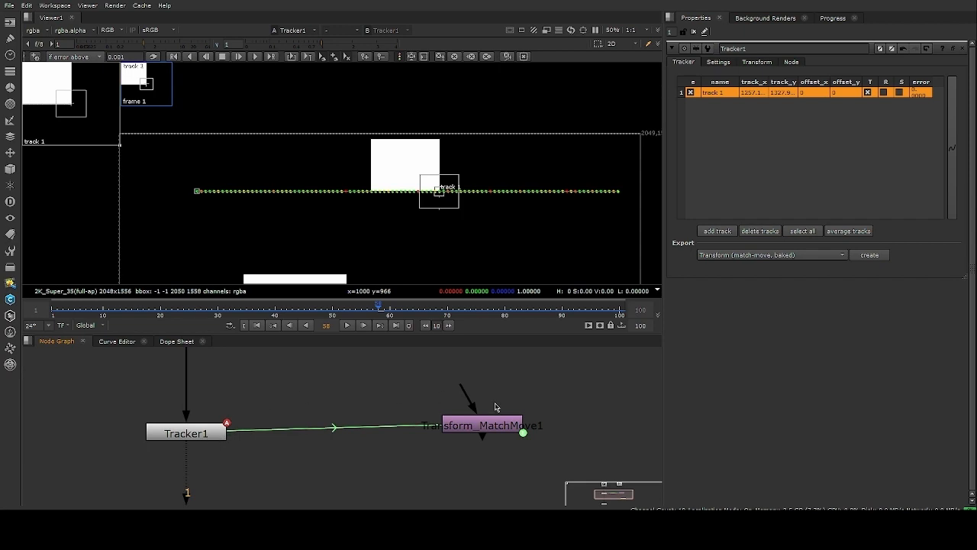
scroll(511, 431, "down", 3)
middle_click_drag(509, 429, 465, 431)
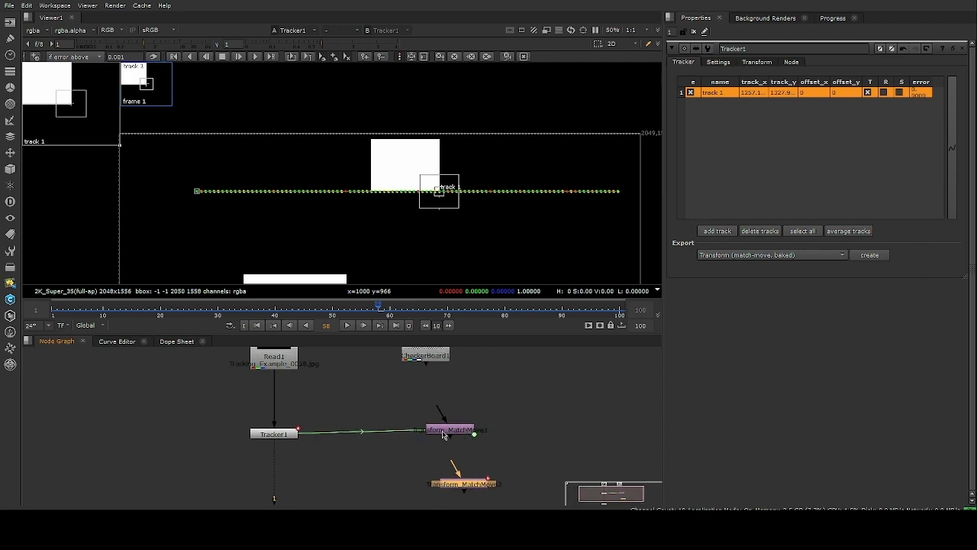
- Compare Tracker1 with the baked Transform_MatchMove2 node, checking which of the exported nodes depends on the tracker
scroll(442, 432, "up", 2)
left_click_drag(268, 396, 146, 460)
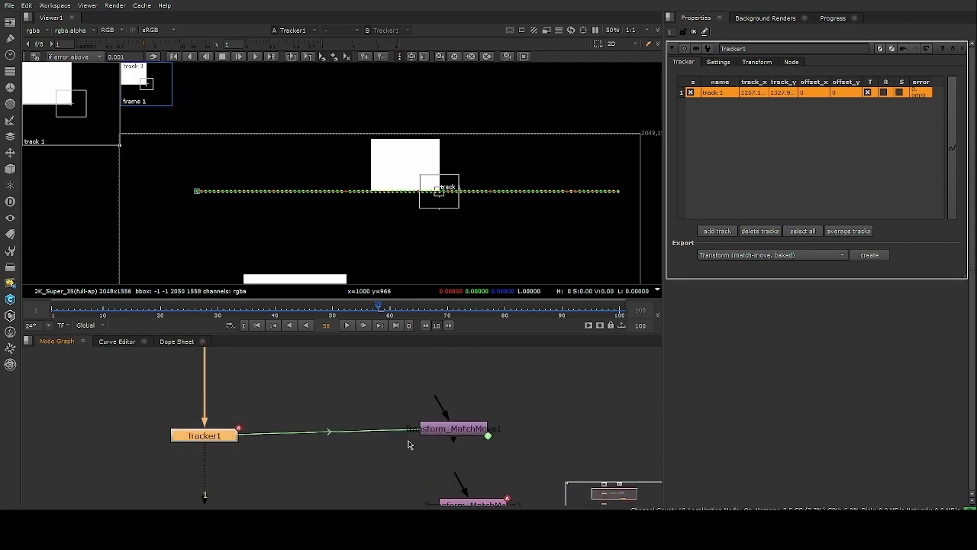
middle_click_drag(293, 407, 267, 414)
middle_click_drag(348, 461, 292, 411)
left_click_drag(318, 418, 479, 498)
scroll(438, 464, "down", 1)
scroll(437, 461, "down", 1)
middle_click_drag(422, 450, 426, 471)
scroll(283, 427, "up", 1)
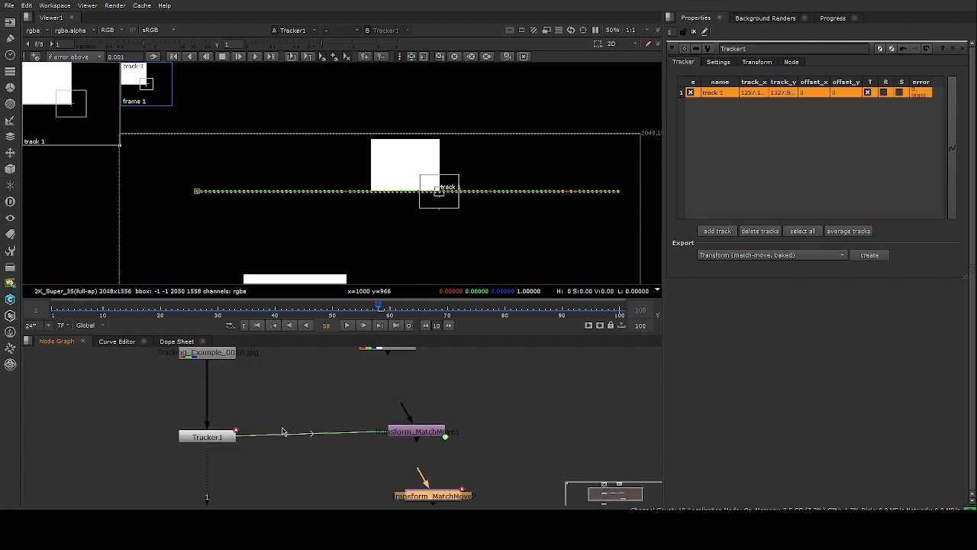
left_click_drag(284, 407, 191, 447)
- Shift Transform_MatchMove1 slightly towards Tracker1 and delete the baked Transform_MatchMove2 node
left_click_drag(371, 397, 412, 438)
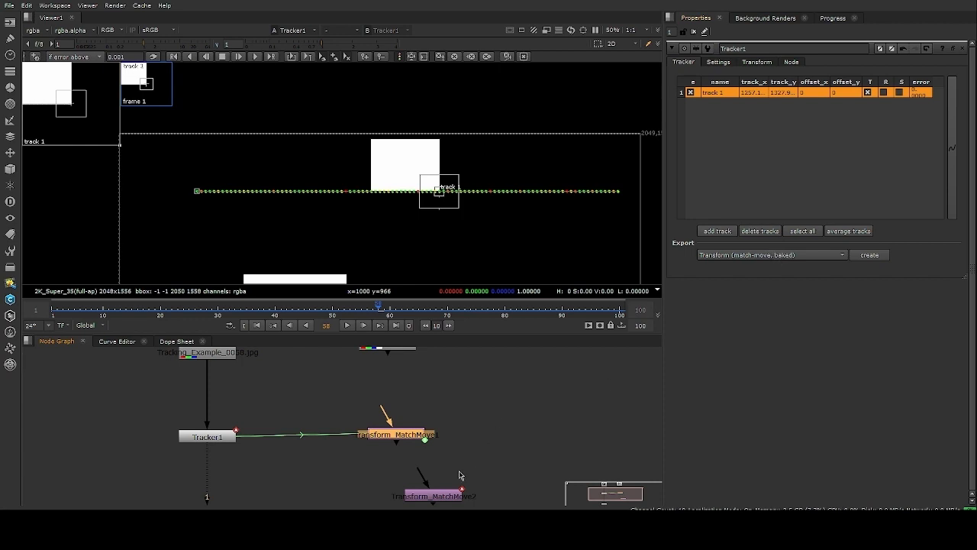
left_click_drag(435, 495, 471, 484)
key("Delete")
- Connect Transform_MatchMove1's input to CheckerBoard1, align the node directly beneath it, and view its output
left_click_drag(404, 439, 384, 364)
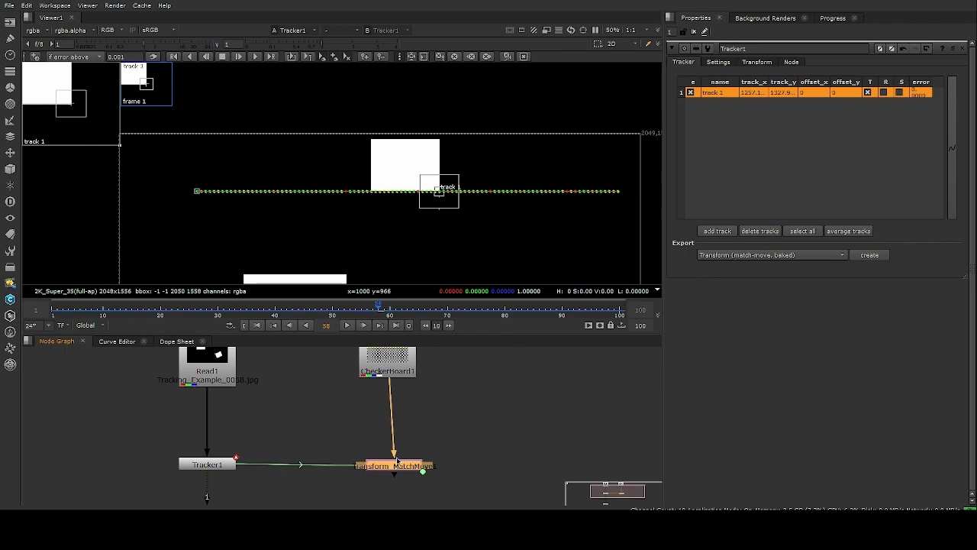
left_click_drag(396, 461, 390, 461)
key("1")
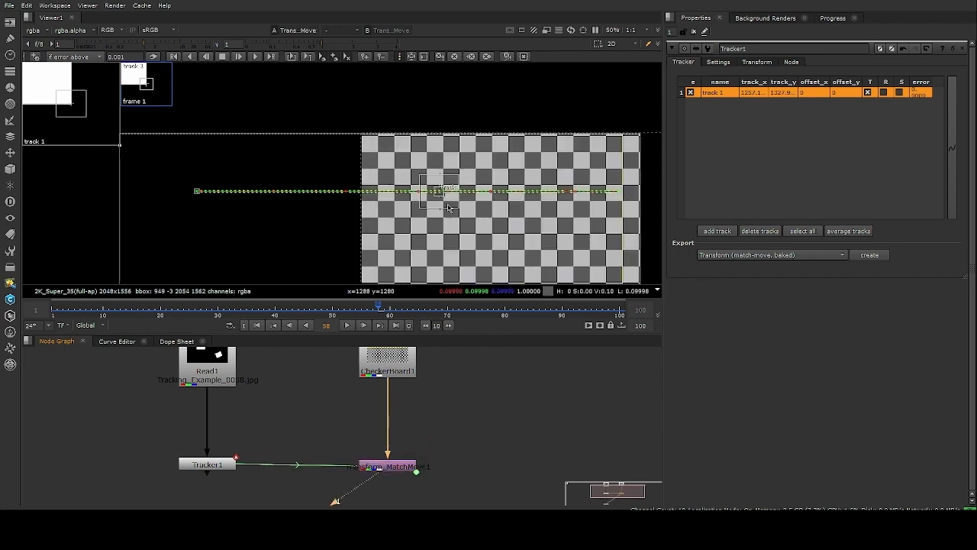
- Play the match-moved checkerboard from frame 1 to check how it follows the track
scroll(449, 208, "down", 2)
scroll(428, 166, "up", 1)
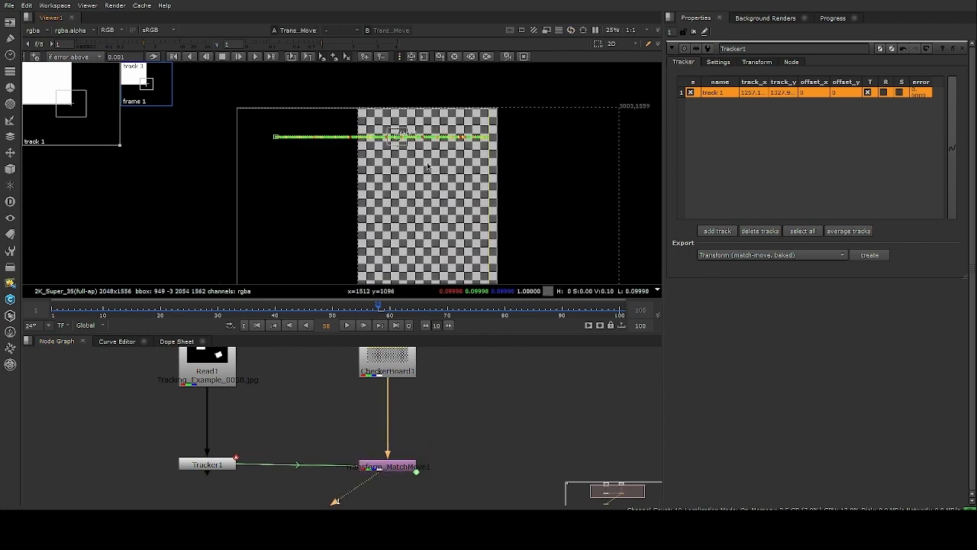
left_click(258, 325)
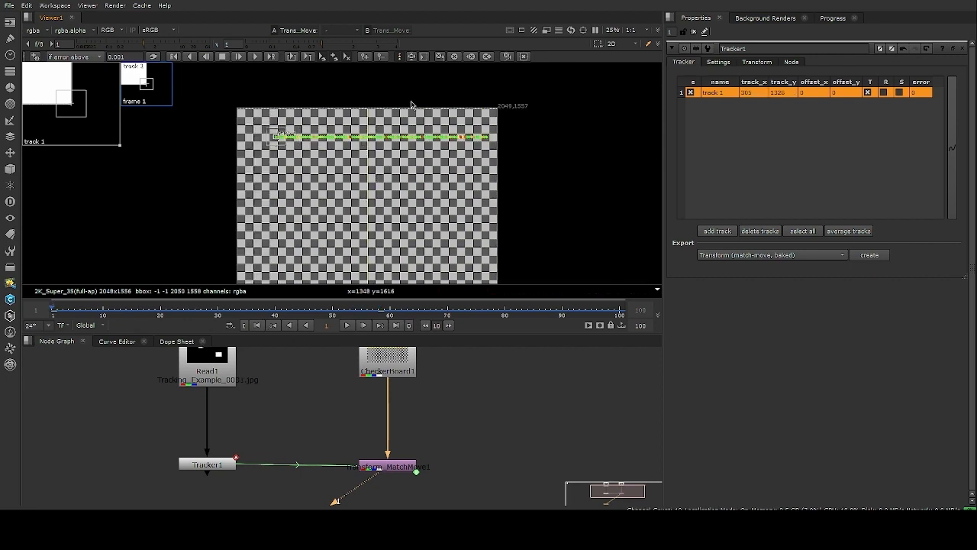
left_click(346, 326)
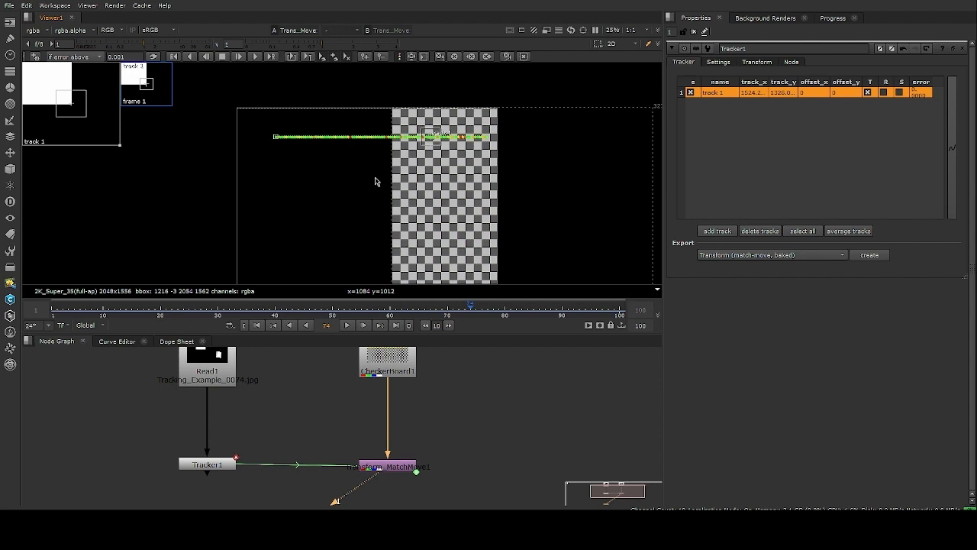
- Return to frame 1, view Read1, and examine the tracked corner of the white square up close
left_click(258, 327)
left_click(207, 362)
key("1")
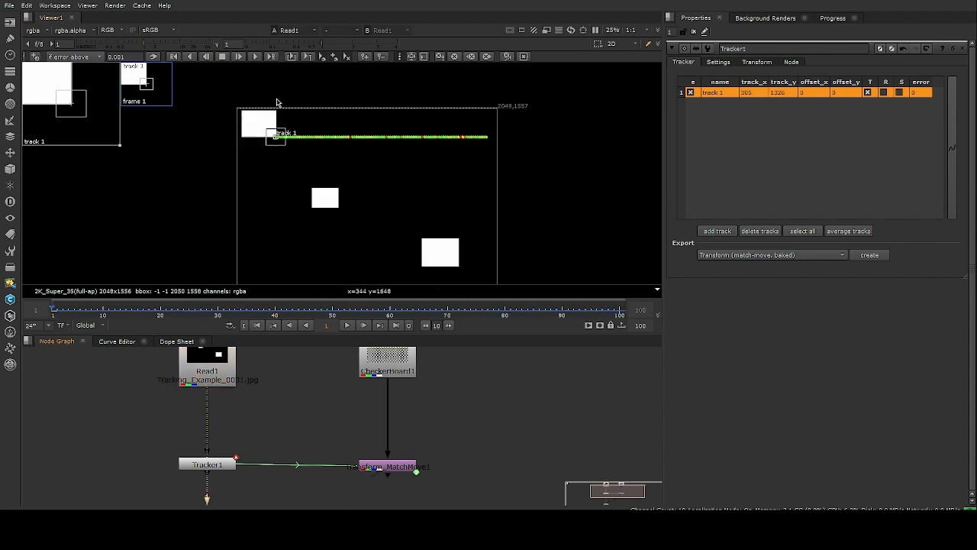
scroll(258, 120, "up", 5)
scroll(249, 131, "up", 1)
left_click_drag(232, 106, 300, 151)
left_click_drag(242, 120, 293, 145)
scroll(409, 399, "down", 3)
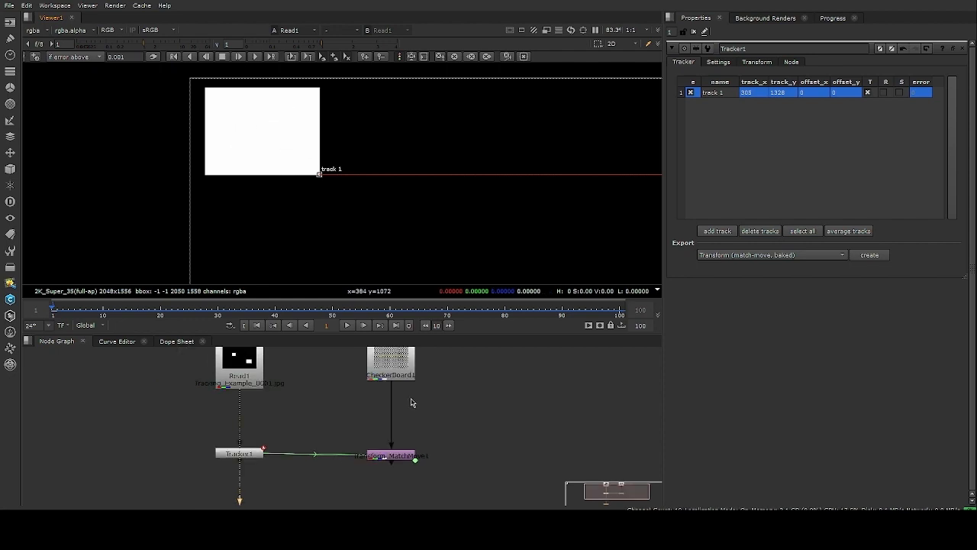
- View CheckerBoard1 on its own and examine its full frame against the track position
left_click(385, 371)
key("1")
scroll(417, 165, "down", 4)
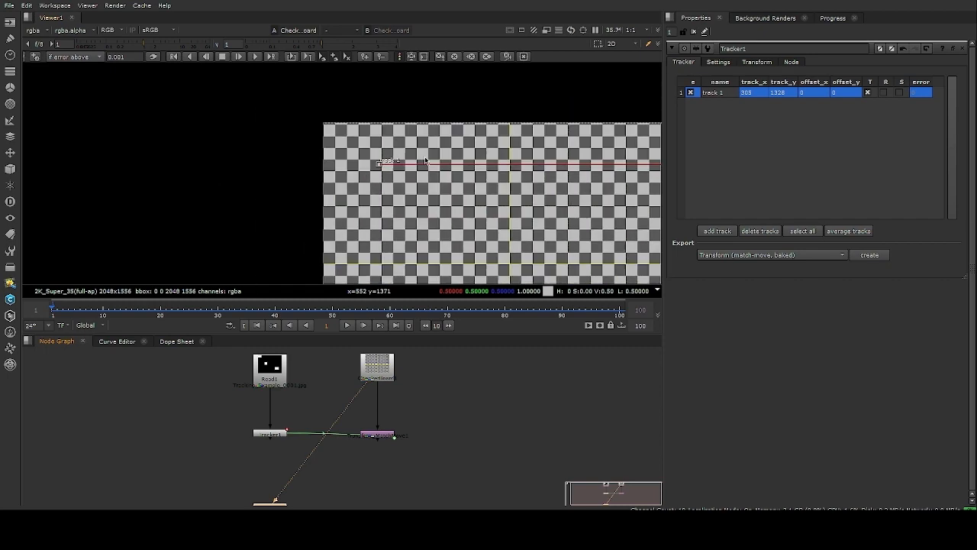
scroll(417, 165, "up", 1)
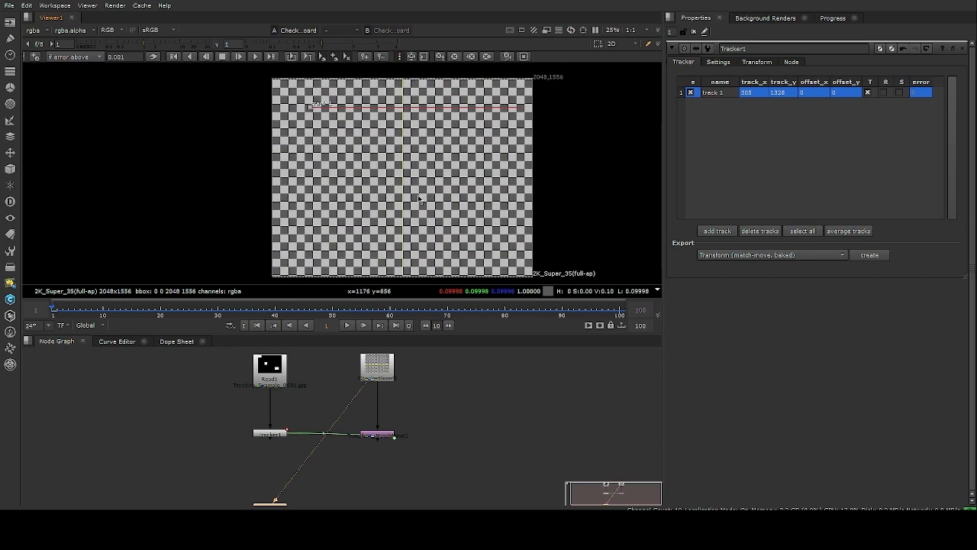
- Add a Merge node, enlarge the node graph to full size, and place the Merge further below Transform_MatchMove1
middle_click_drag(380, 423, 361, 428)
left_click(350, 444)
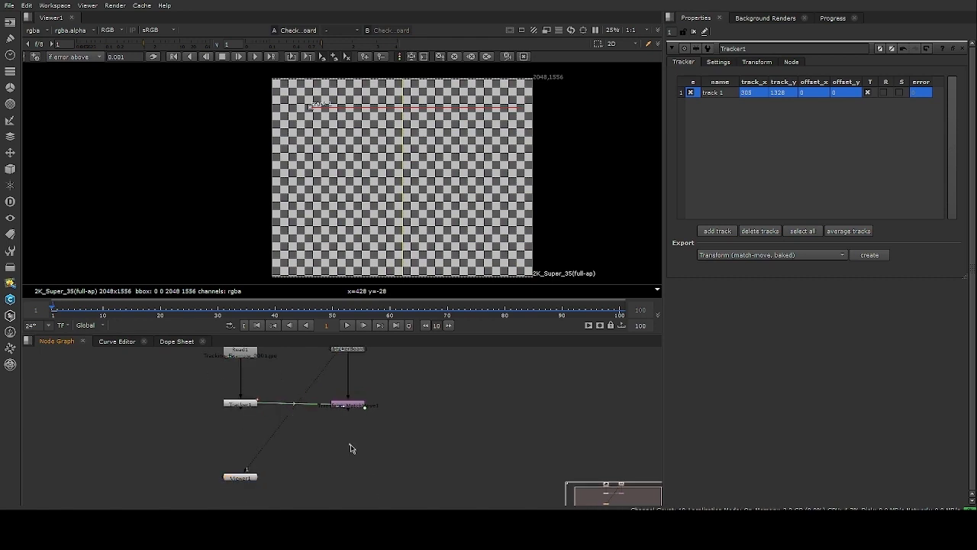
key("m")
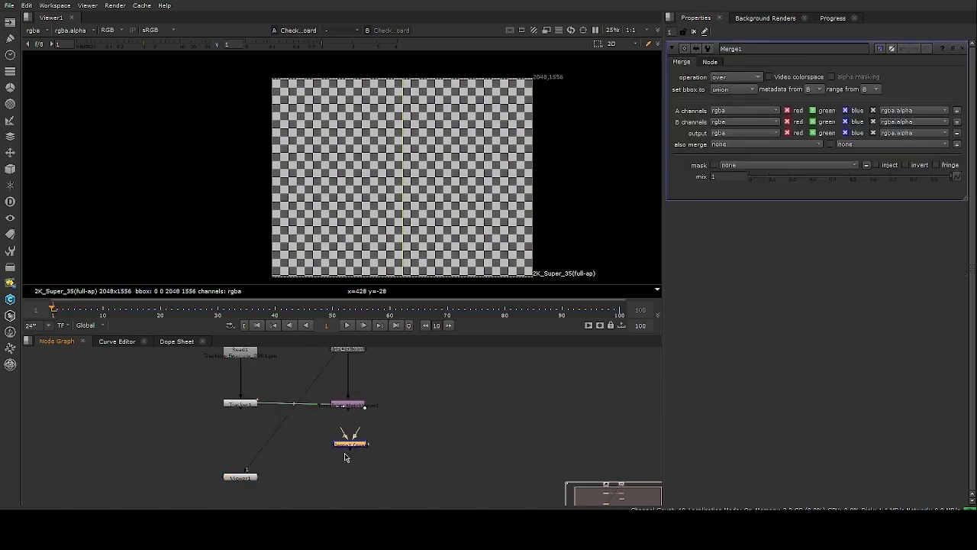
scroll(345, 457, "up", 2)
key("space")
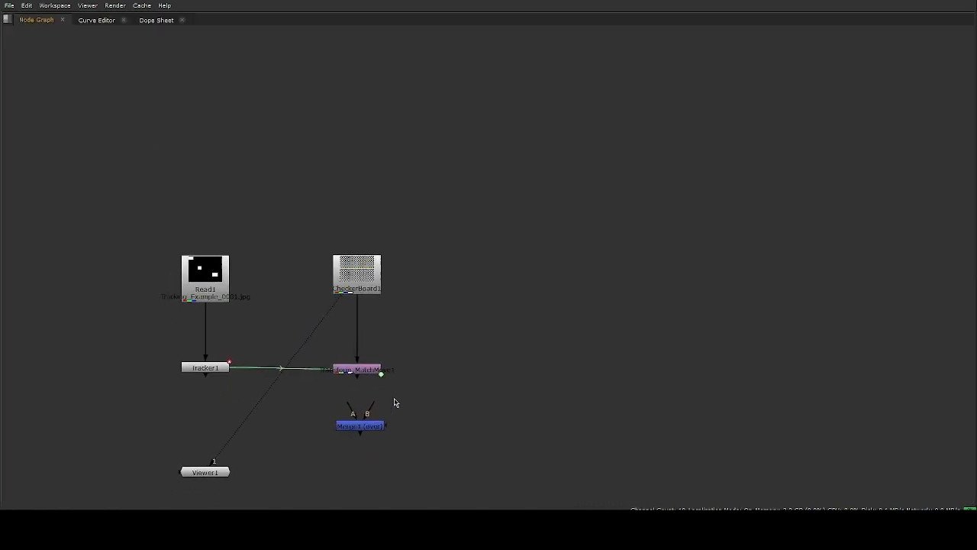
scroll(395, 402, "up", 3)
left_click_drag(404, 377, 391, 454)
- Examine the A and B inputs of the Merge1 node
scroll(377, 388, "up", 2)
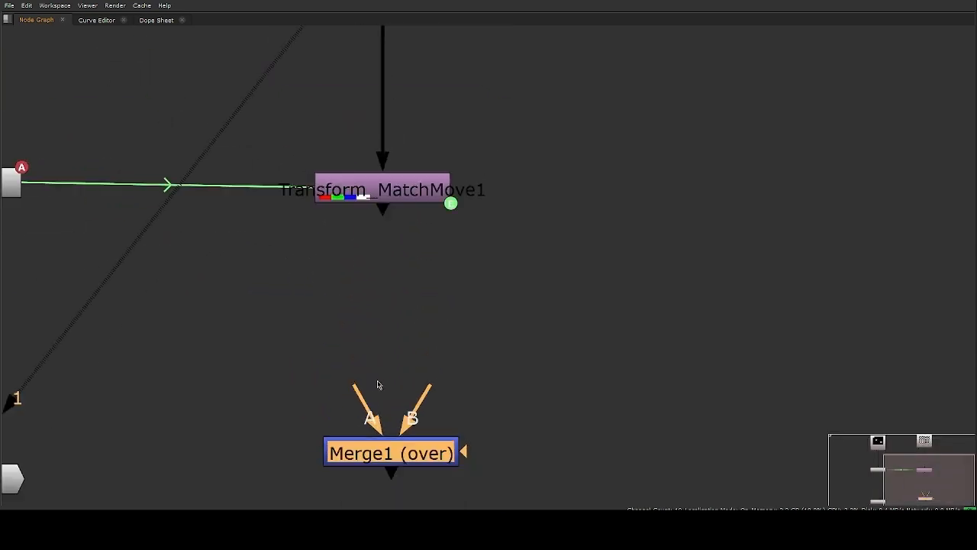
scroll(380, 388, "down", 2)
middle_click_drag(390, 394, 398, 360)
left_click_drag(399, 400, 421, 396)
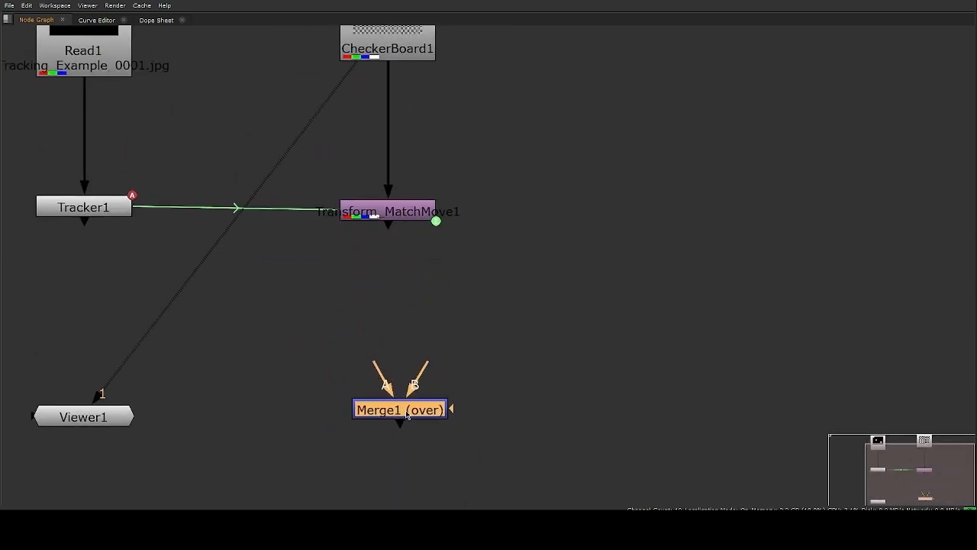
scroll(397, 356, "up", 2)
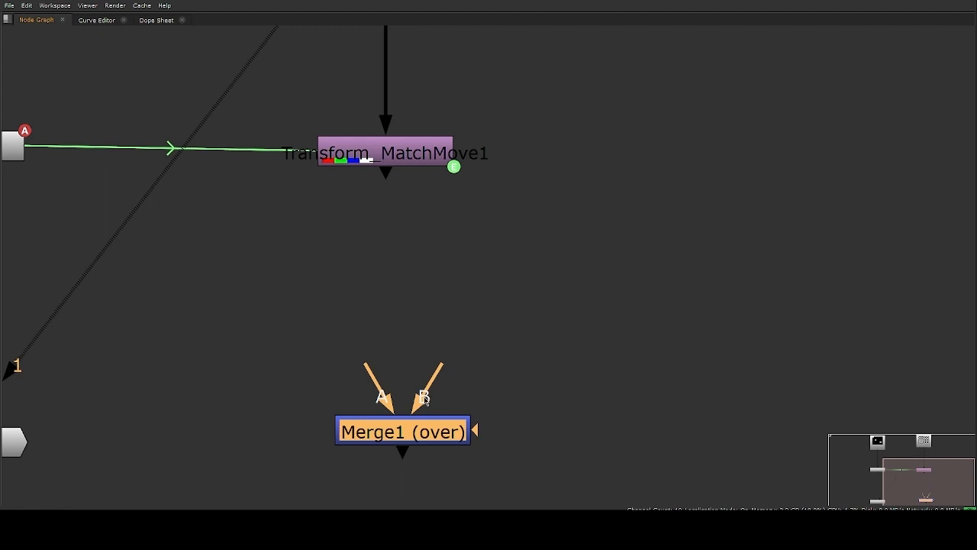
scroll(438, 406, "down", 3)
middle_click_drag(422, 374, 434, 374)
scroll(422, 383, "up", 2)
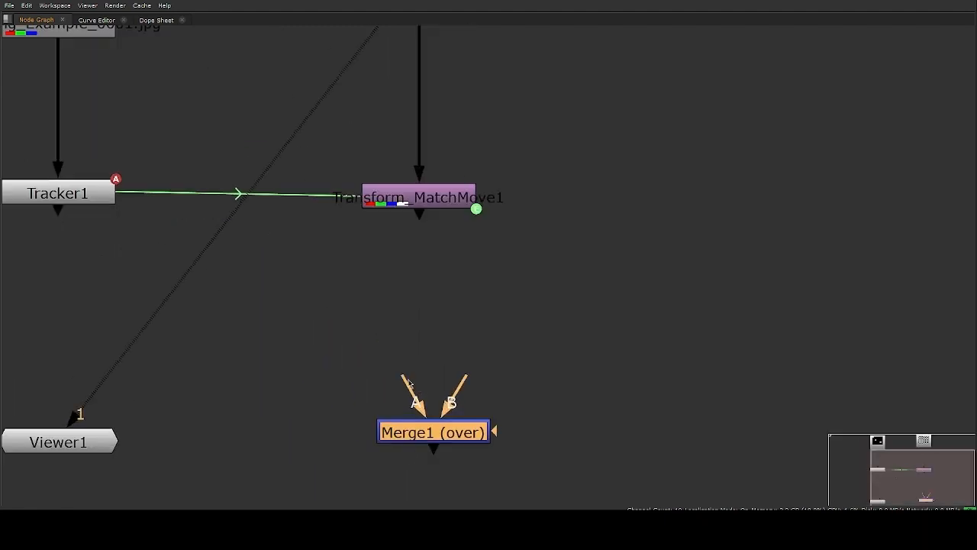
- Connect Merge1's A input to Transform_MatchMove1 and its B input to Tracker1, with Merge1 aligned under the match-move node
left_click_drag(407, 379, 429, 200)
scroll(470, 301, "down", 2)
middle_click_drag(471, 308, 477, 327)
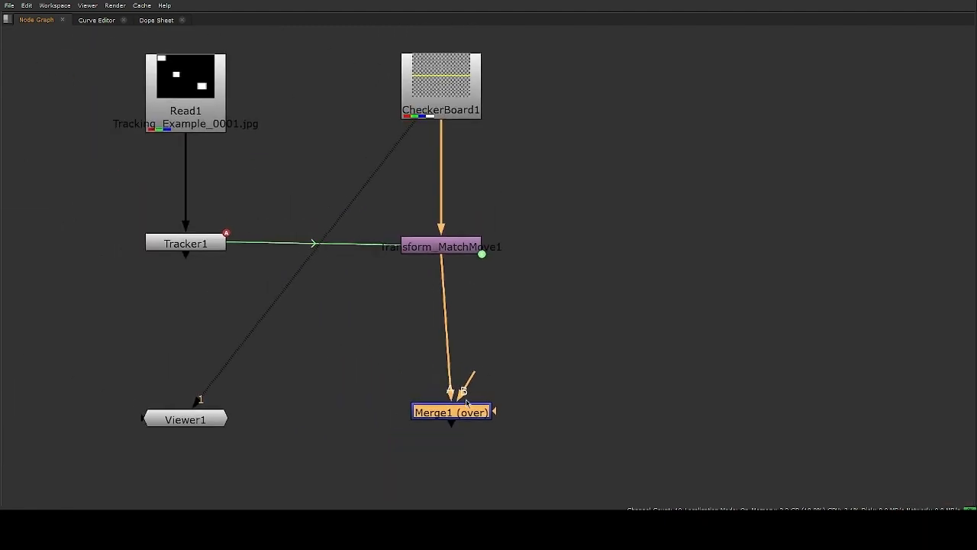
left_click_drag(467, 408, 207, 251)
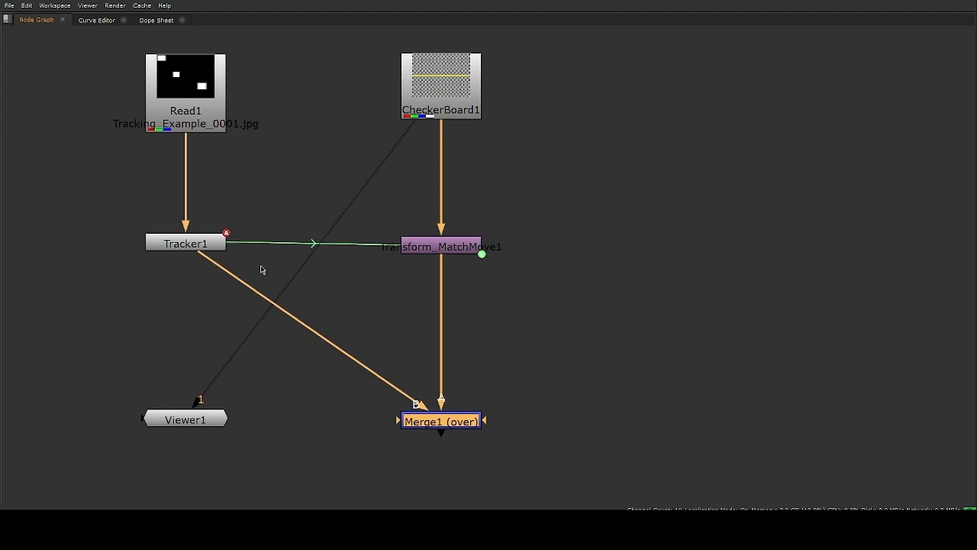
- Show Merge1's output in Viewer1 and select the Merge1 node
left_click(203, 90)
left_click_drag(263, 205, 78, 283)
left_click(480, 423)
key("1")
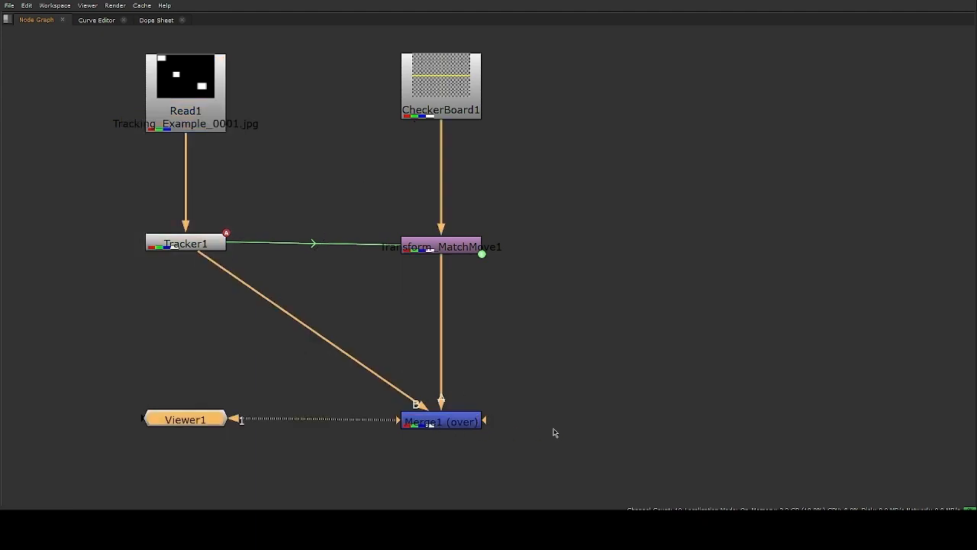
left_click(429, 424)
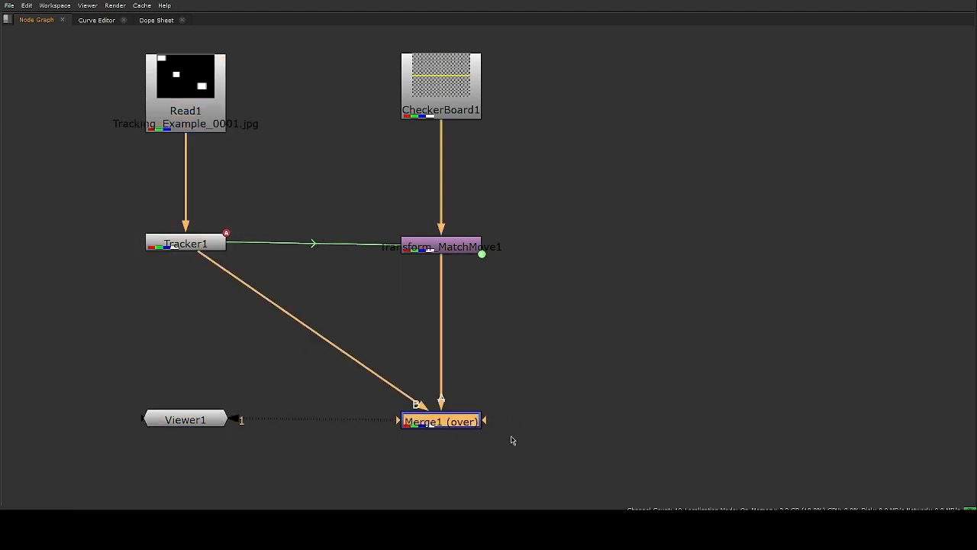
- Restore the full workspace layout and play the merged result, stopping at frame 41
key("space")
scroll(440, 438, "down", 4)
middle_click_drag(463, 422, 426, 438)
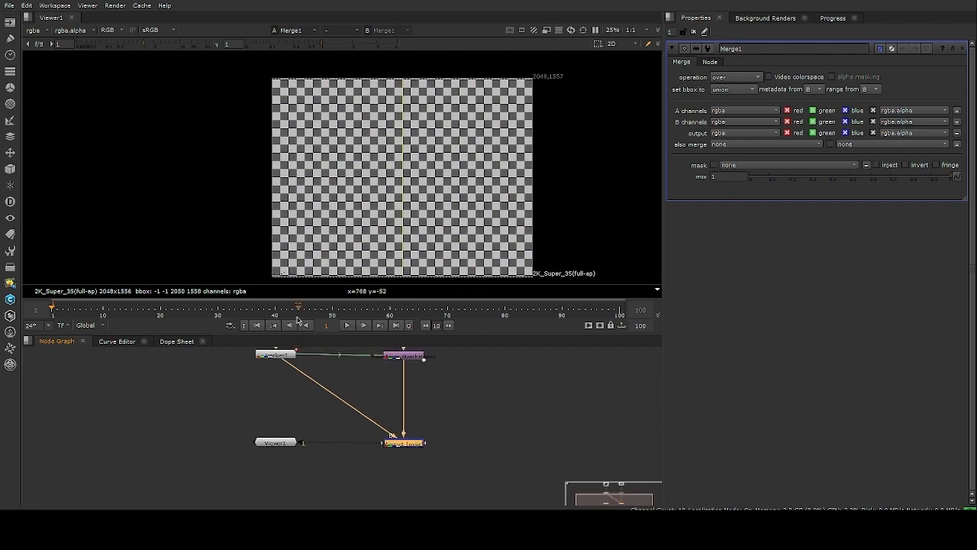
left_click(348, 326)
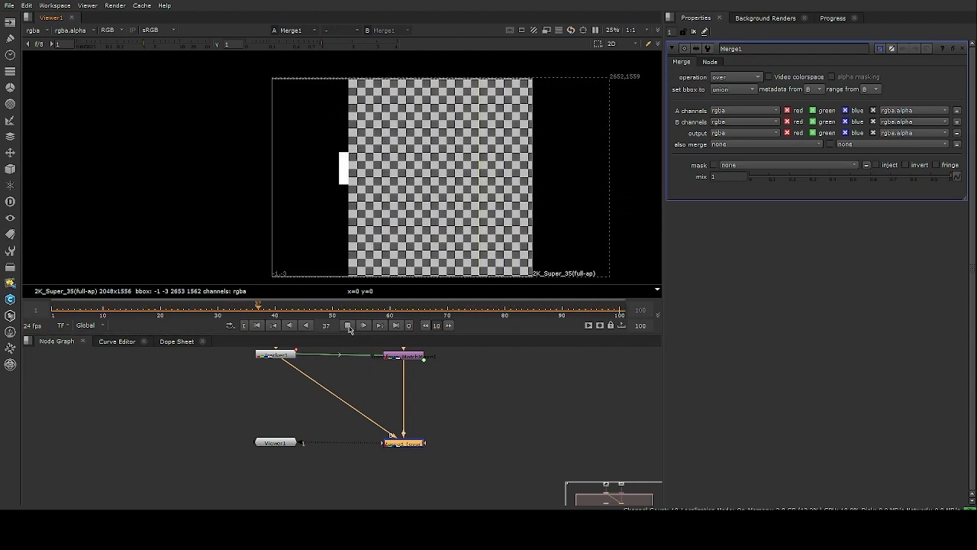
key("k")
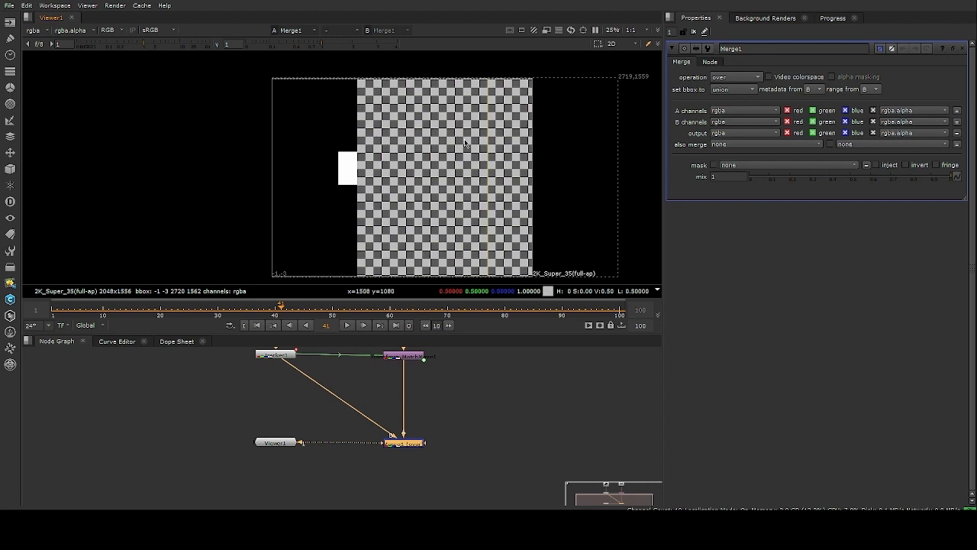
- Insert a Transform node between Transform_MatchMove1 and Merge1 and set its scale to 0.11
middle_click_drag(441, 377, 408, 412)
left_click(398, 422)
left_click(375, 381)
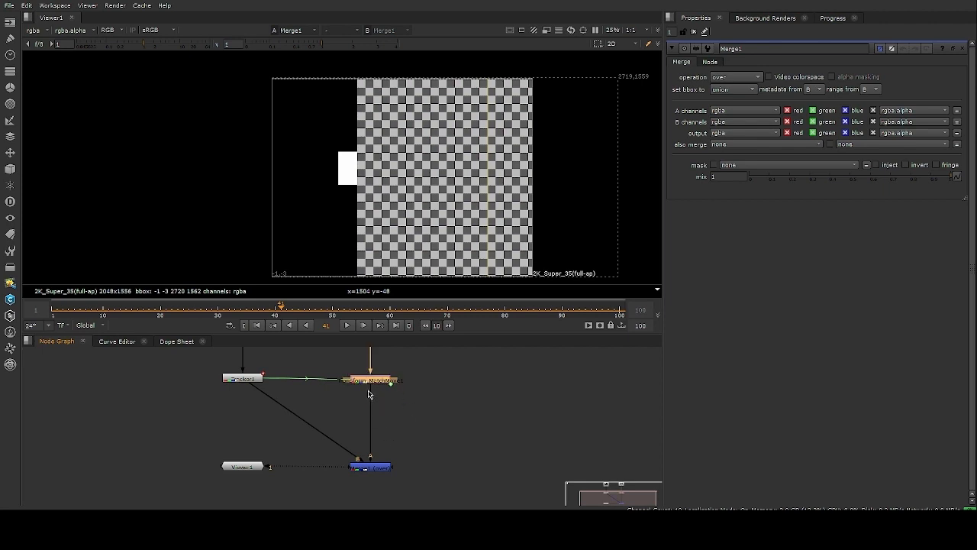
key("t")
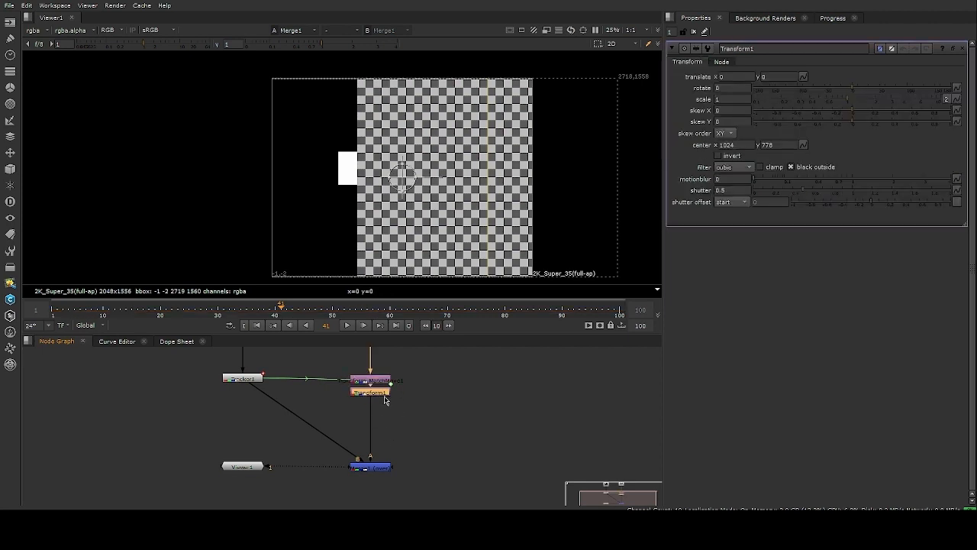
left_click_drag(386, 398, 384, 412)
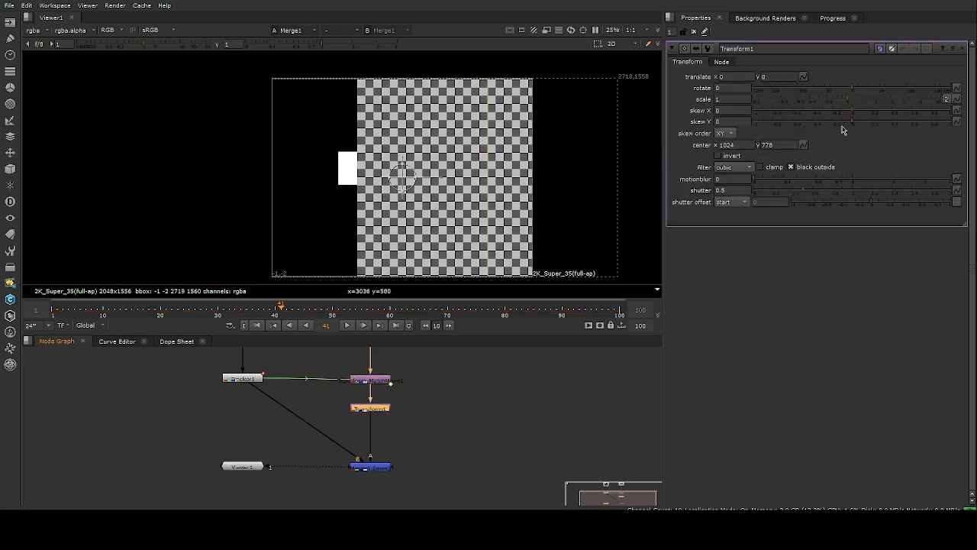
left_click_drag(848, 100, 758, 116)
scroll(441, 145, "up", 3)
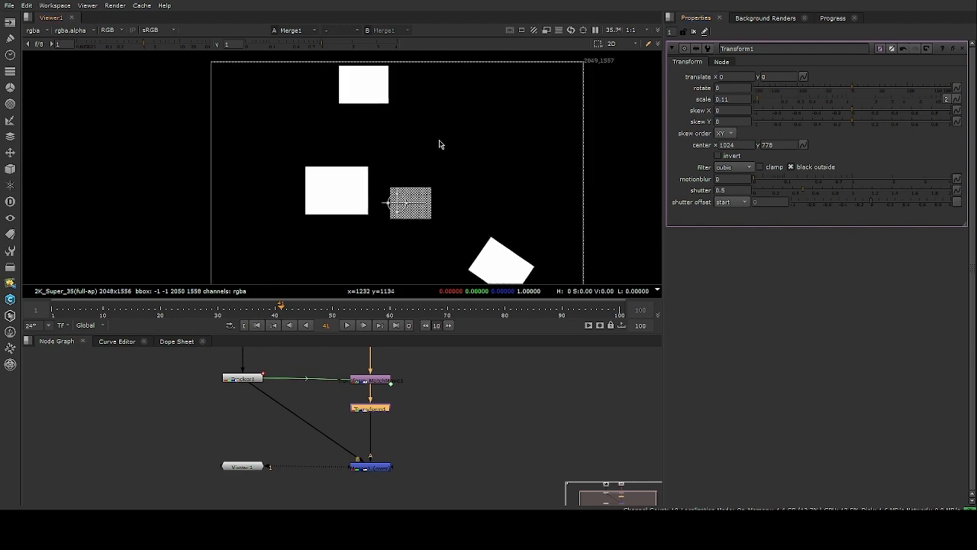
- Return to frame 1 and move the checkerboard onto the upper-left white square, at about X -856, Y 650
left_click(255, 326)
middle_click_drag(334, 153, 368, 170)
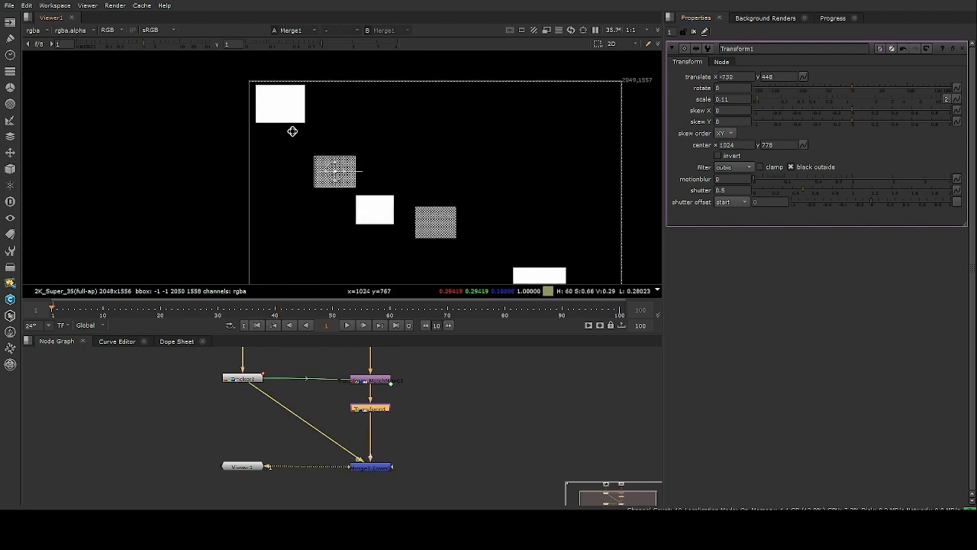
left_click_drag(292, 131, 279, 106)
scroll(312, 104, "up", 1)
middle_click_drag(311, 104, 361, 126)
scroll(400, 142, "up", 5)
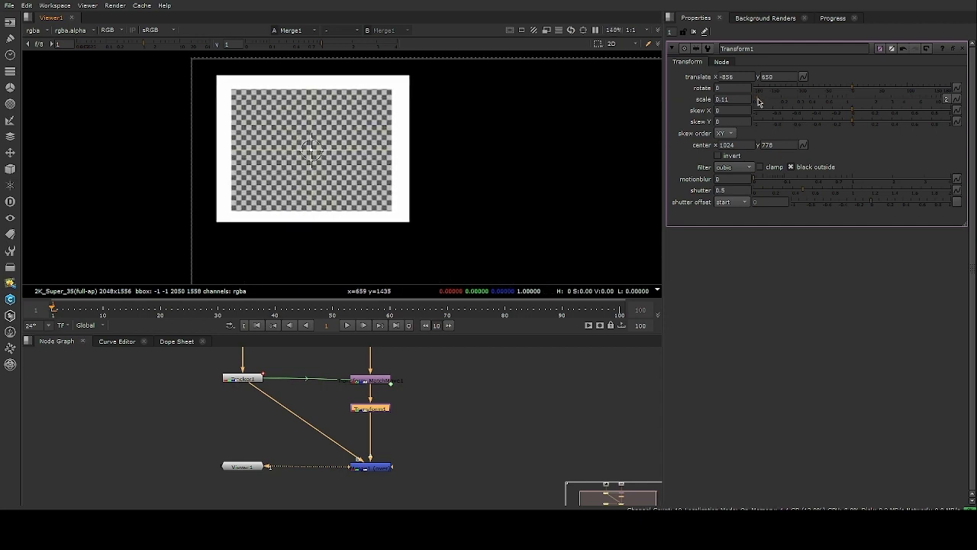
- Reduce Transform1's scale to 0.05945
left_click_drag(758, 102, 755, 101)
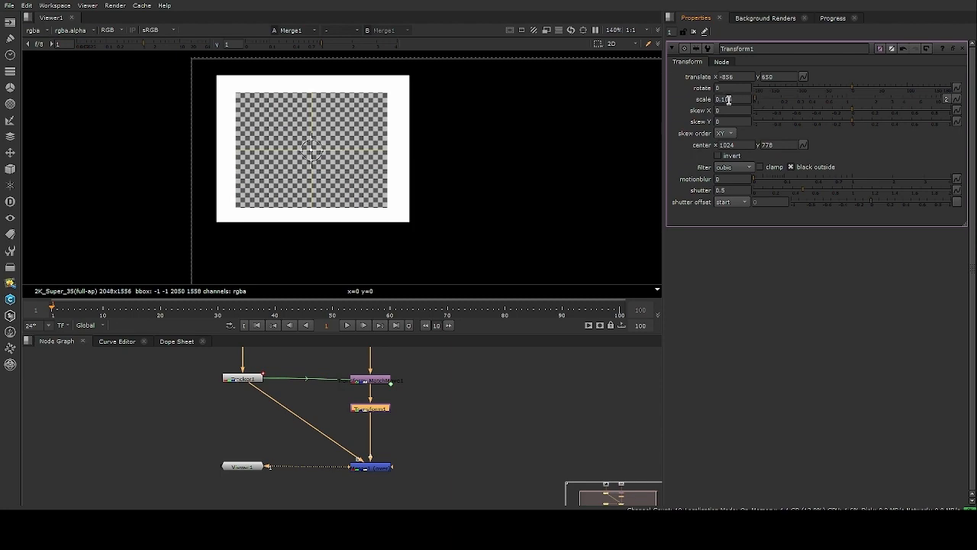
mouse_move(728, 99)
middle_mouse_down()
mouse_move(684, 98)
mouse_move(749, 98)
mouse_move(710, 99)
mouse_move(726, 103)
middle_mouse_up()
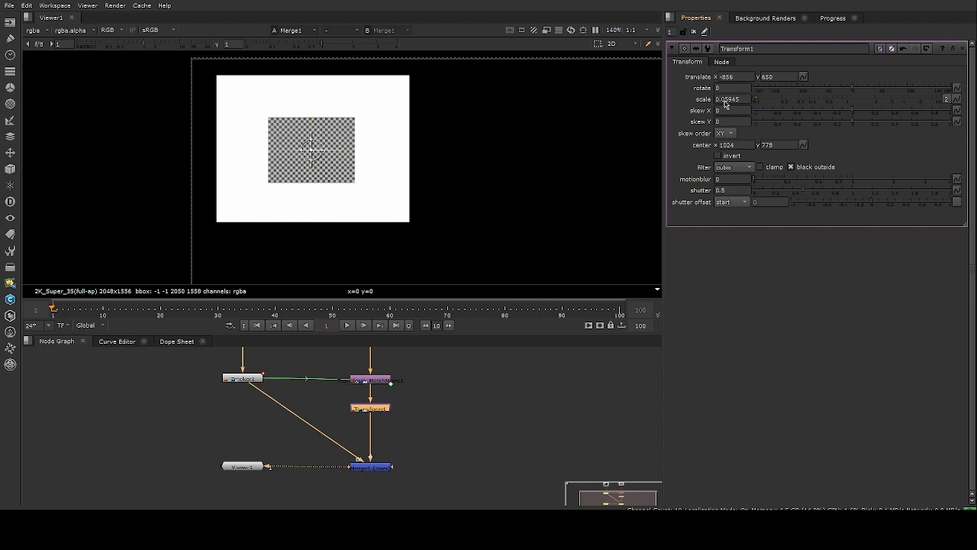
- Try raising and lowering Transform1's scale value one digit at a time
left_click(725, 97)
key("Up")
key("Down")
key("Up")
key("Up")
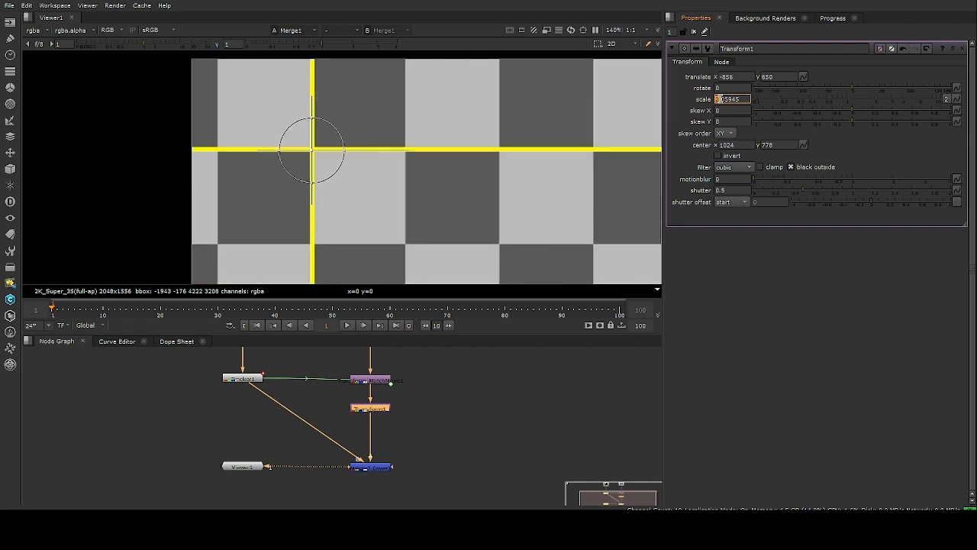
key("Down")
key("Down")
key("Up")
key("Down")
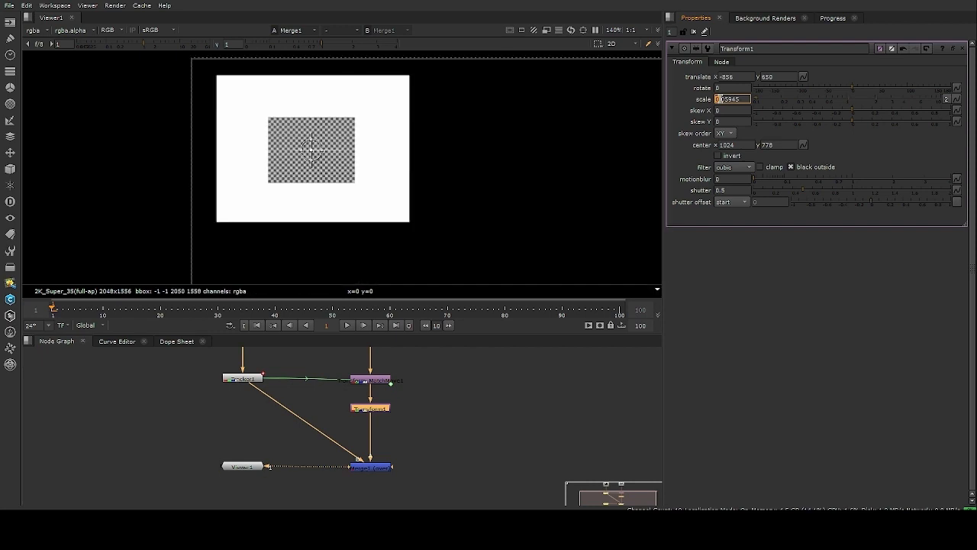
key("Up")
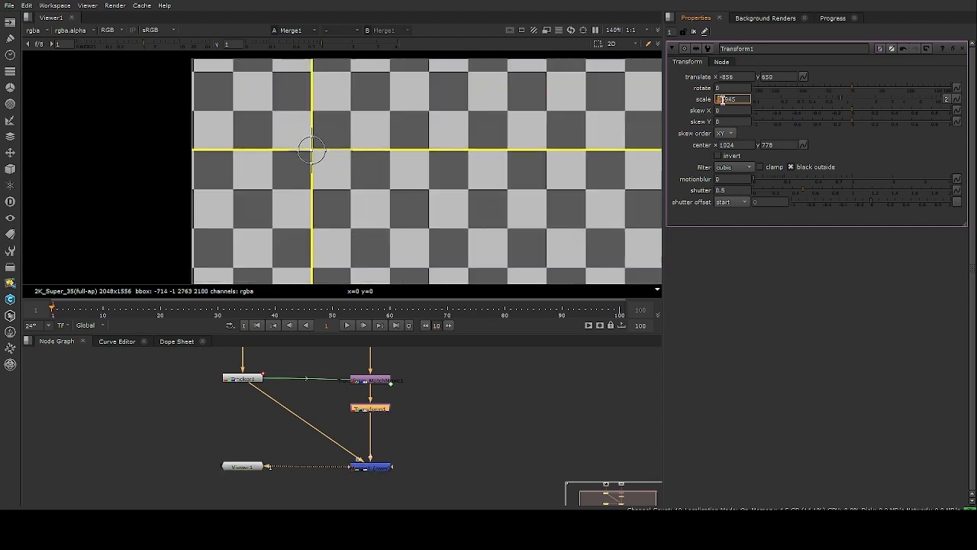
key("Down")
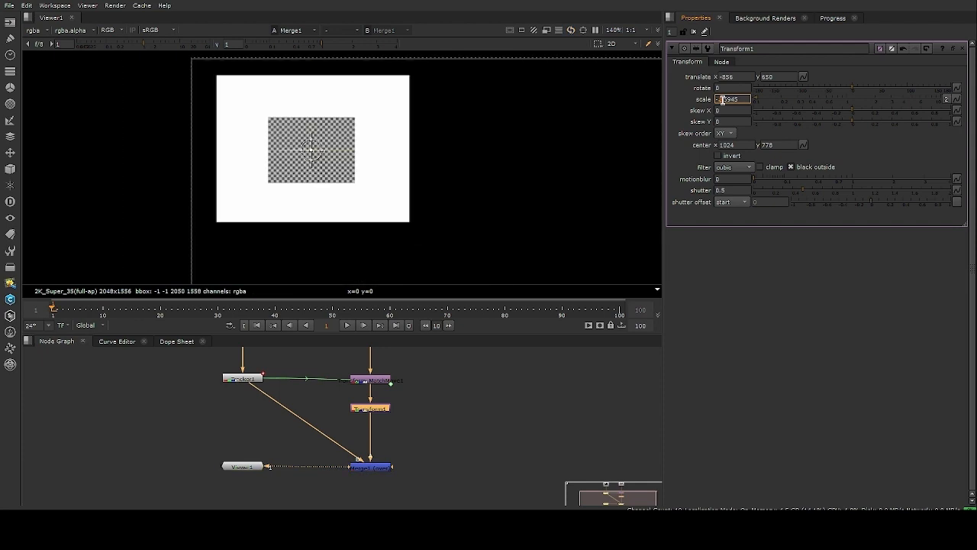
key("Down")
key("Down")
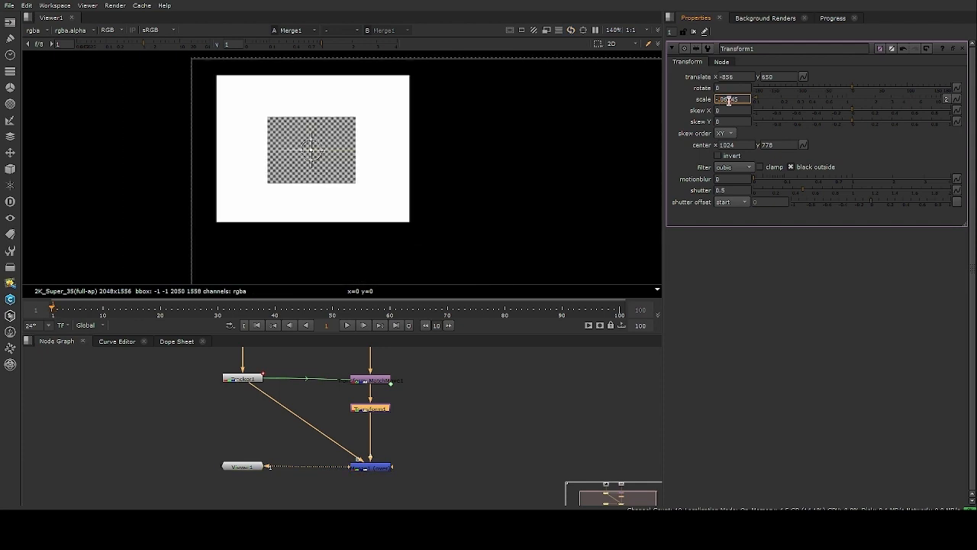
- Step Transform1's scale to -0.04645 and shift the checkerboard to about X -860.5, Y 656.5
key("Up")
key("Up")
key("Up")
key("Up")
key("Up")
key("Up")
key("Up")
key("Up")
key("Up")
key("Up")
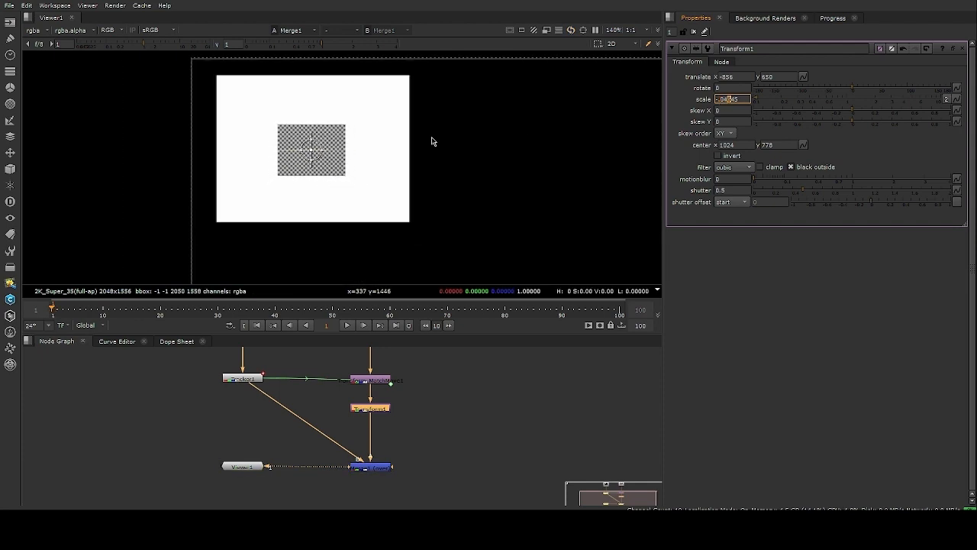
left_click_drag(312, 145, 310, 146)
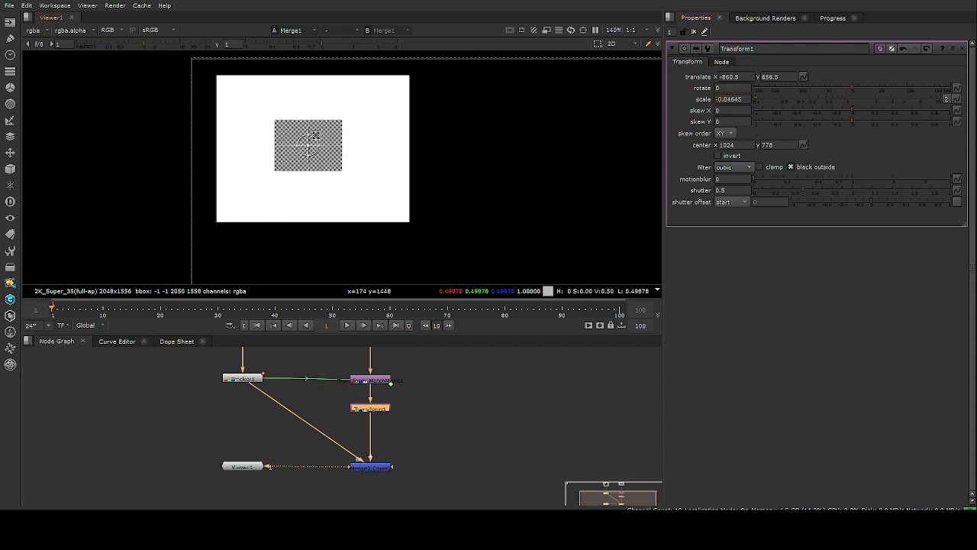
- Make Transform1's scale positive, reduce it to 0.045, and move the checkerboard to about X -857.1, Y 656
left_click(718, 100)
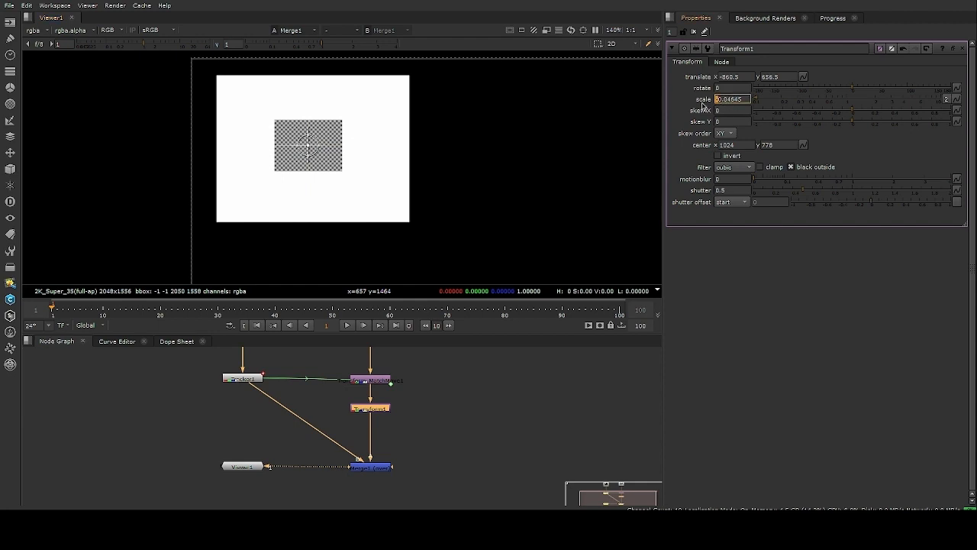
scroll(319, 150, "up", 2)
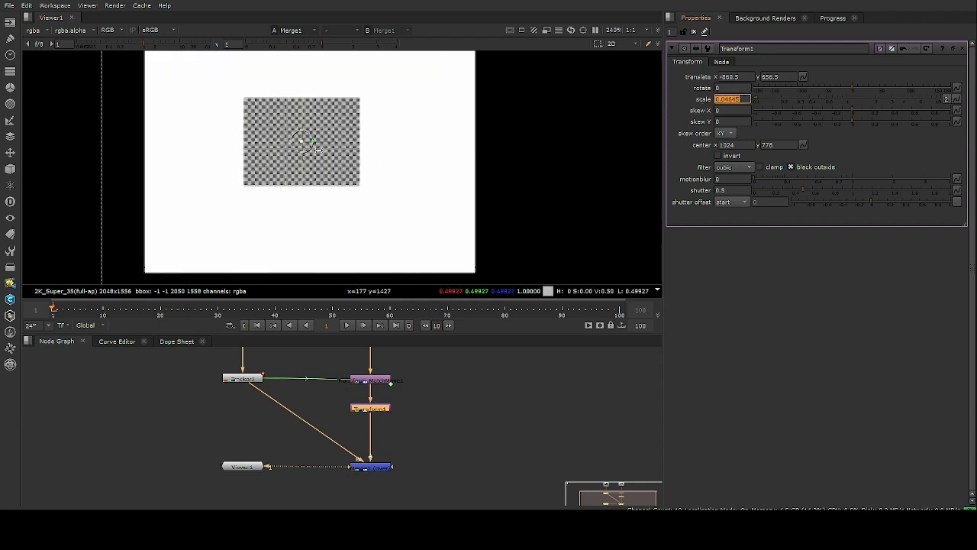
scroll(318, 150, "down", 2)
scroll(318, 153, "up", 2)
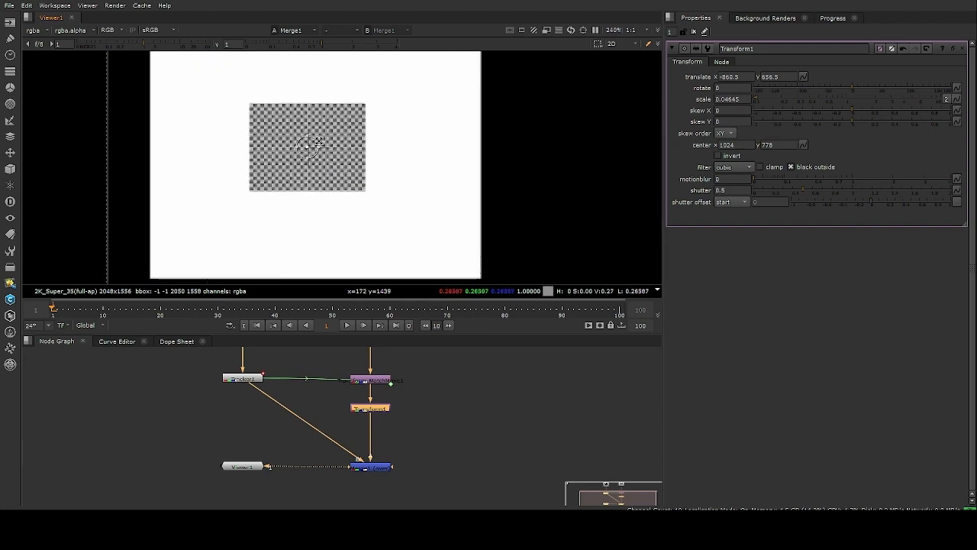
scroll(318, 142, "up", 5)
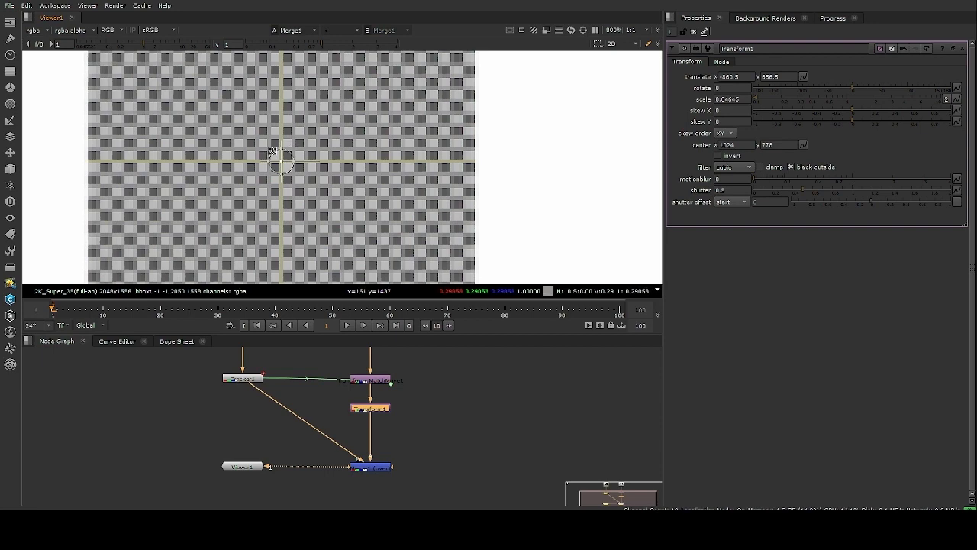
left_click_drag(273, 151, 274, 153)
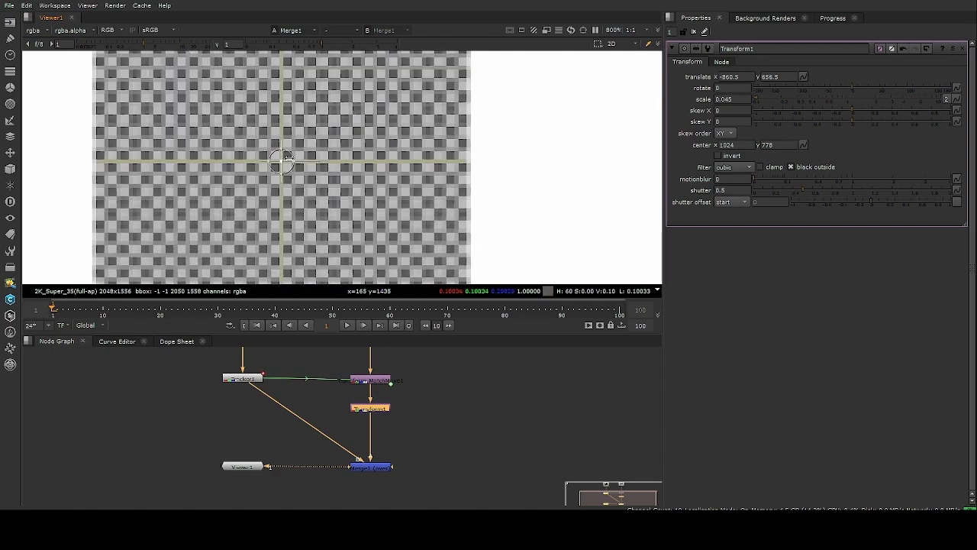
left_click_drag(281, 160, 294, 165)
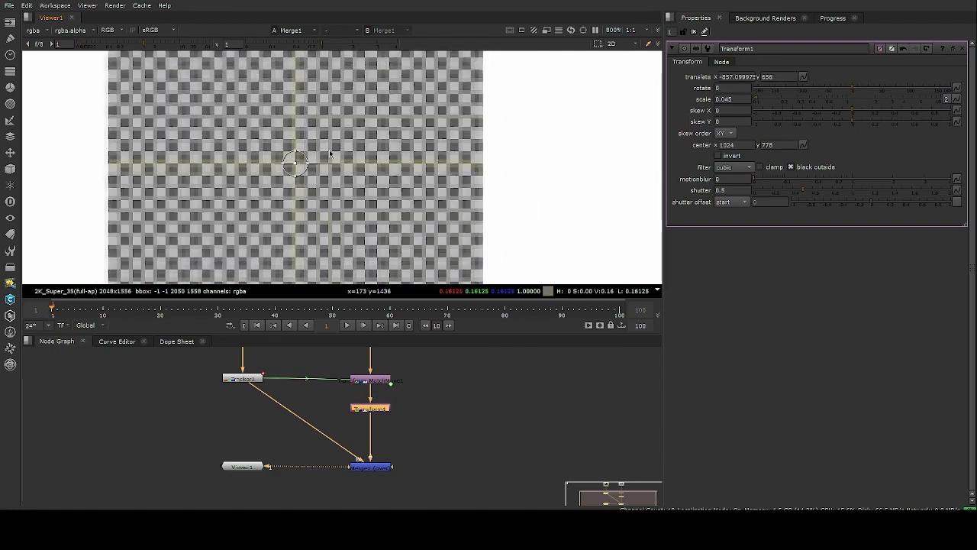
- Try stretching the checkerboard horizontally to a scale width of 0.07, and undo the stretch
scroll(297, 161, "down", 5)
scroll(309, 152, "up", 1)
scroll(328, 147, "up", 2)
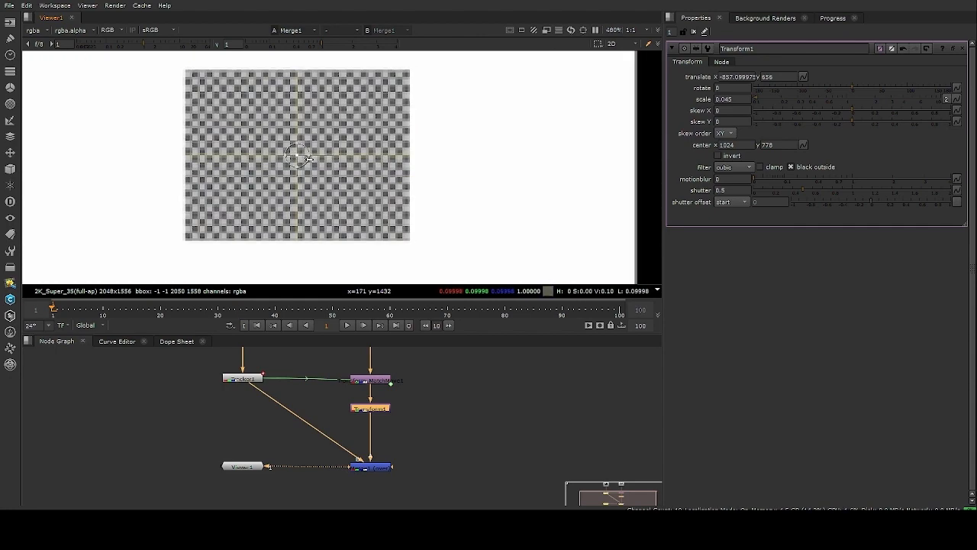
left_click_drag(309, 156, 319, 156)
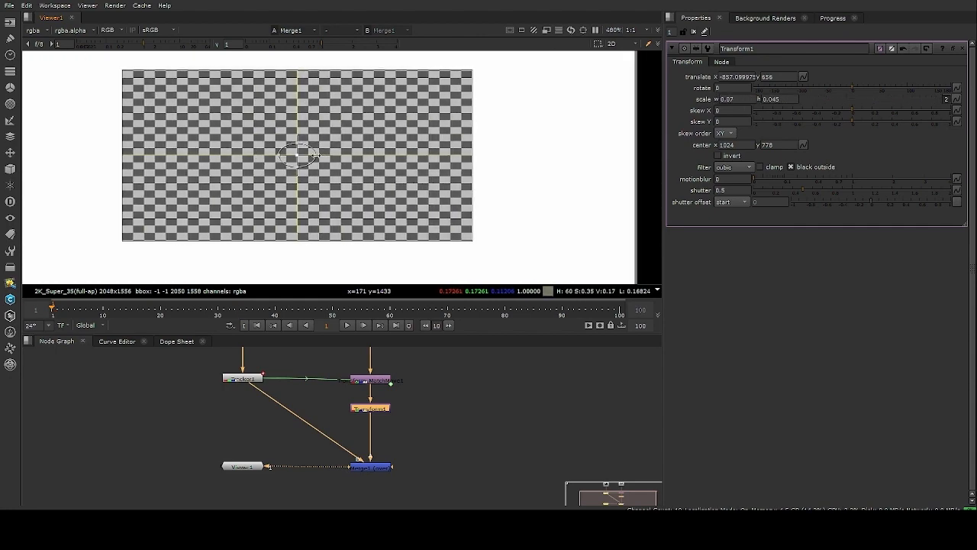
key("ctrl+z")
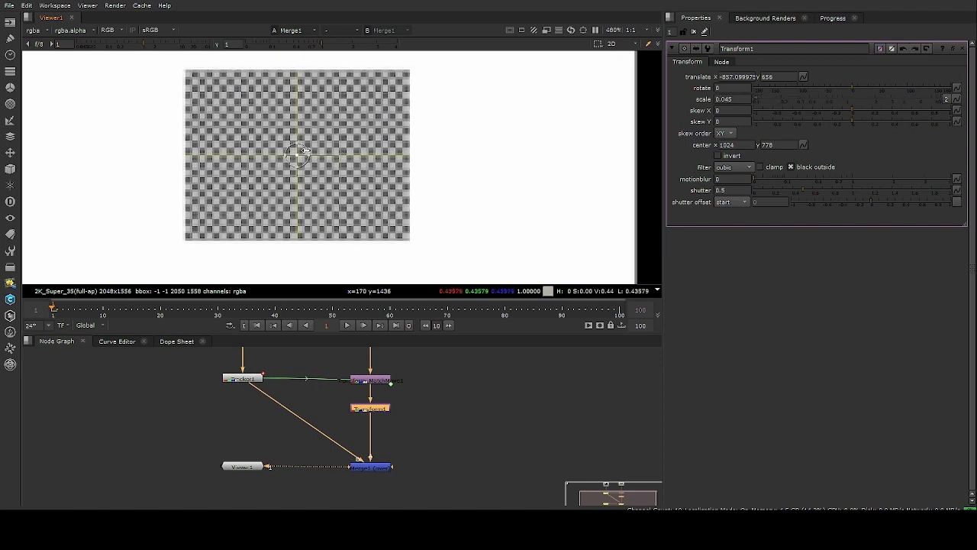
- Try reshaping the checkerboard from the top of its transform circle and skewing it about -0.35 in X, undoing each change
mouse_move(297, 143)
left_mouse_down()
mouse_move(297, 133)
mouse_move(321, 156)
mouse_move(300, 139)
left_mouse_up()
key("ctrl+z")
key("ctrl+z")
key("ctrl+z")
mouse_move(297, 177)
left_mouse_down()
mouse_move(280, 151)
mouse_move(306, 176)
left_mouse_up()
key("ctrl+z")
key("ctrl+z")
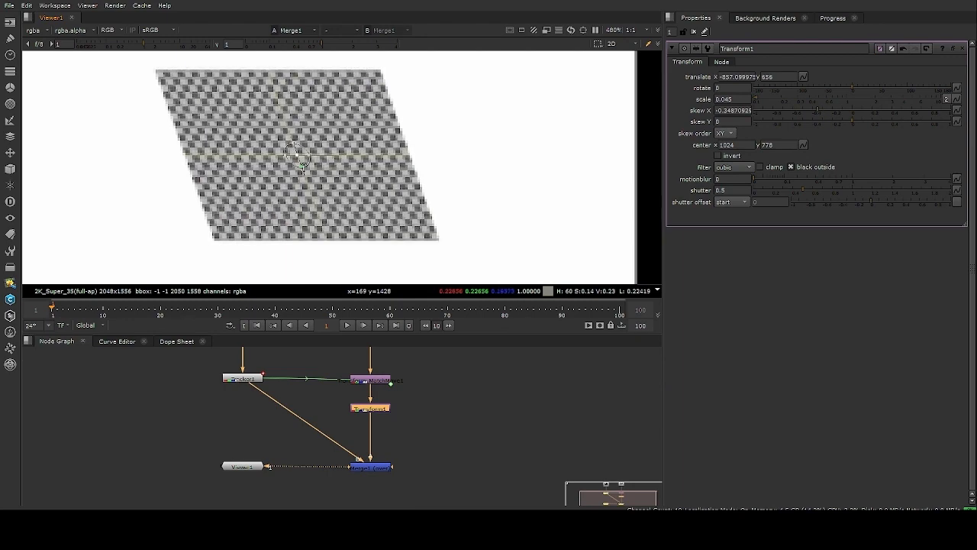
key("ctrl+z")
- Try shifting only Transform1's pivot to center X 675, Y 990, and undo the last pivot change
scroll(283, 168, "down", 6)
scroll(298, 164, "up", 4)
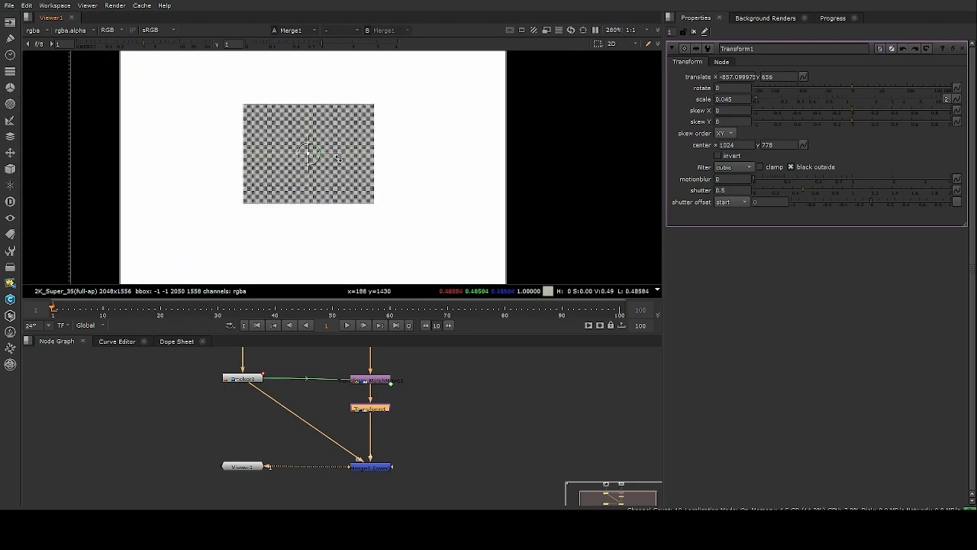
scroll(319, 169, "down", 4)
middle_click_drag(319, 168, 333, 204)
scroll(281, 180, "up", 3)
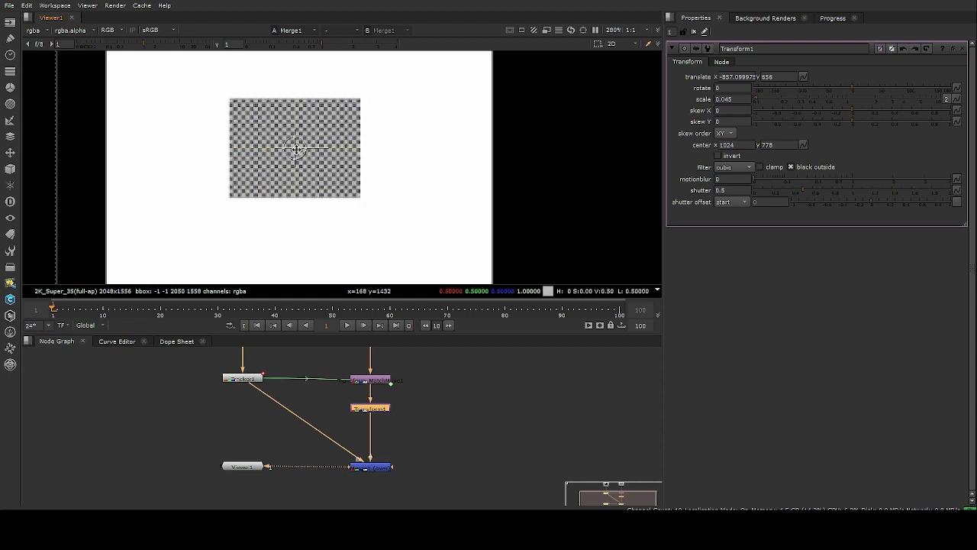
left_click_drag(296, 147, 274, 134, "ctrl")
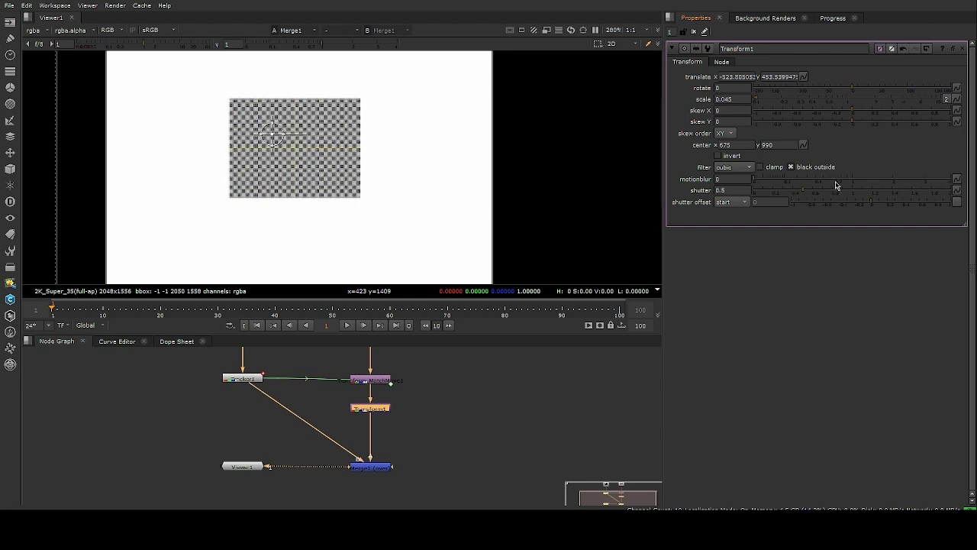
key("ctrl+z")
- Move the checkerboard back inside the upper-left white square, at translate X -861, Y 650
scroll(471, 142, "down", 8)
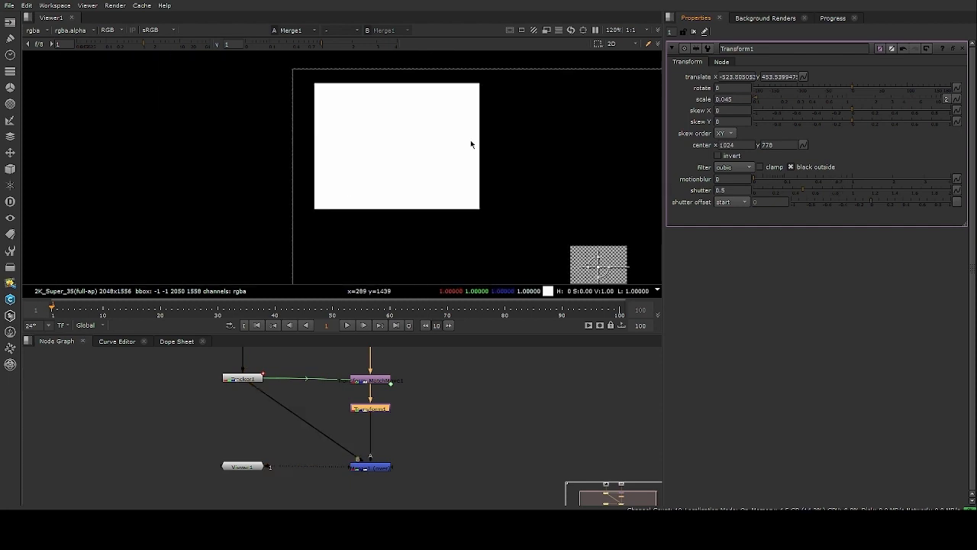
scroll(492, 163, "up", 2)
middle_click_drag(572, 269, 515, 229)
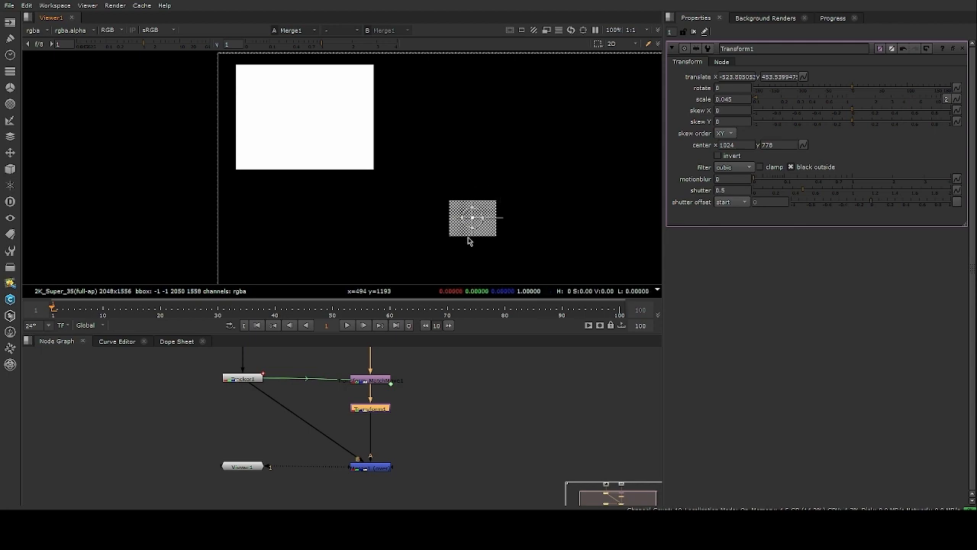
left_click_drag(475, 218, 301, 118)
scroll(312, 120, "up", 5)
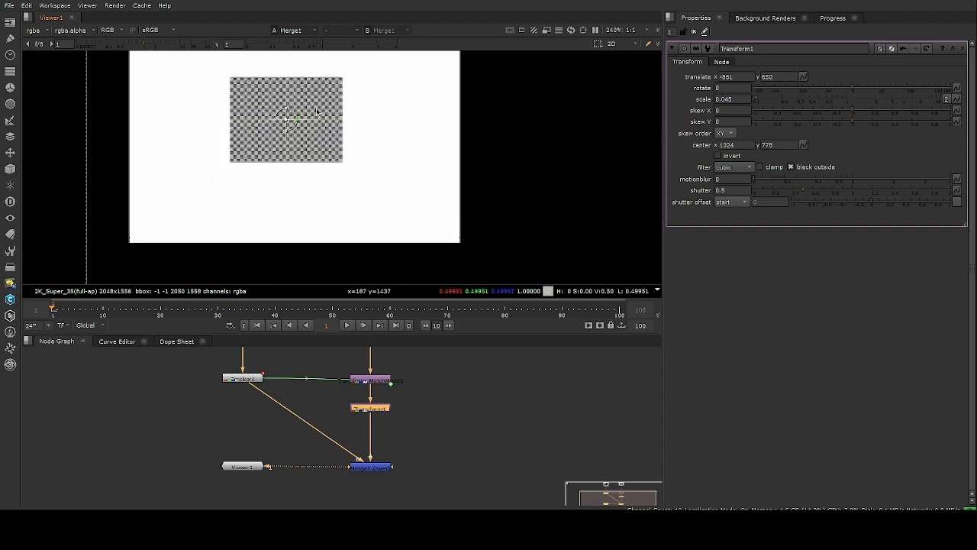
middle_click_drag(312, 119, 355, 189)
scroll(358, 176, "down", 2)
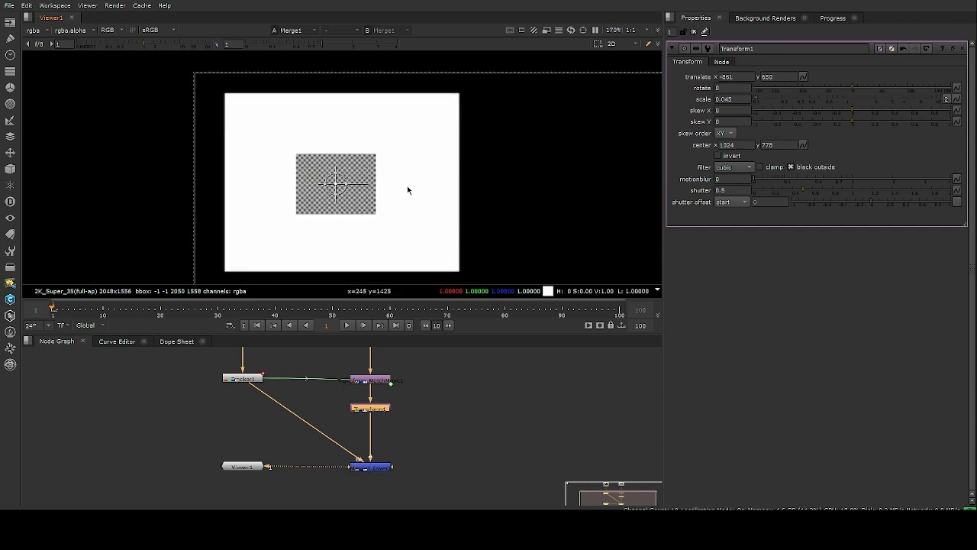
- Try moving Transform1's pivot to the checkerboard's lower-right area, at center X 1780, Y 490, and undo it
left_click_drag(337, 184, 364, 195, "ctrl")
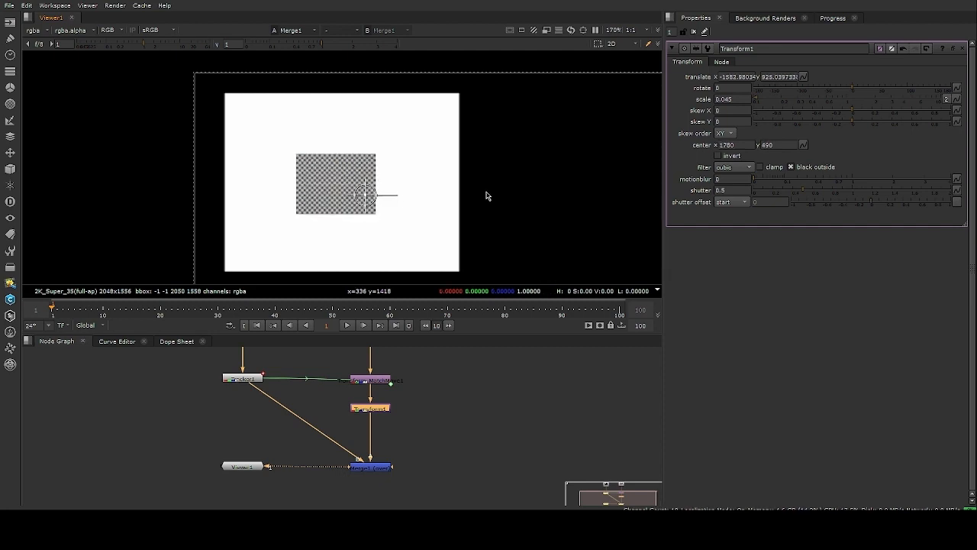
key("ctrl+z")
key("ctrl+z")
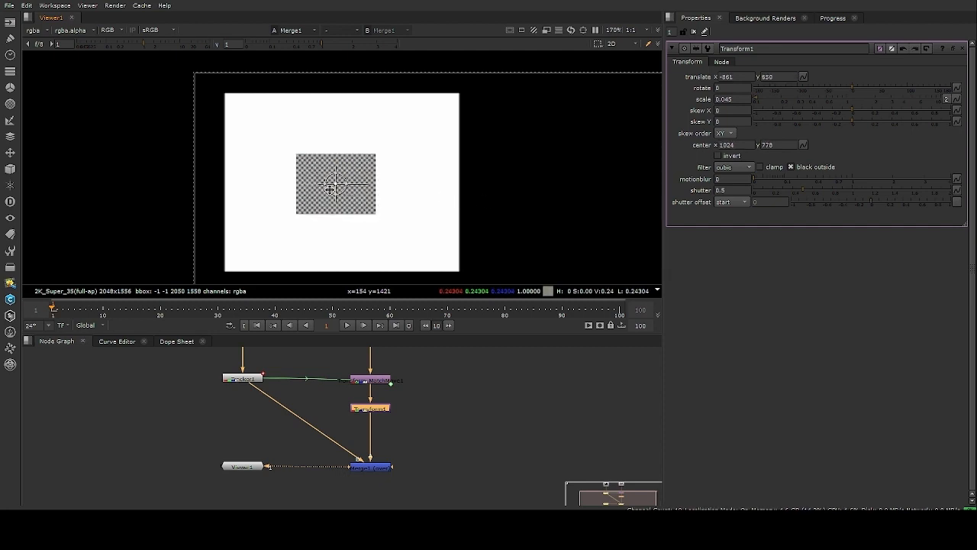
- Inspect the checkerboard's placement in the upper-left white square relative to the full frame and its corners
scroll(495, 121, "down", 6)
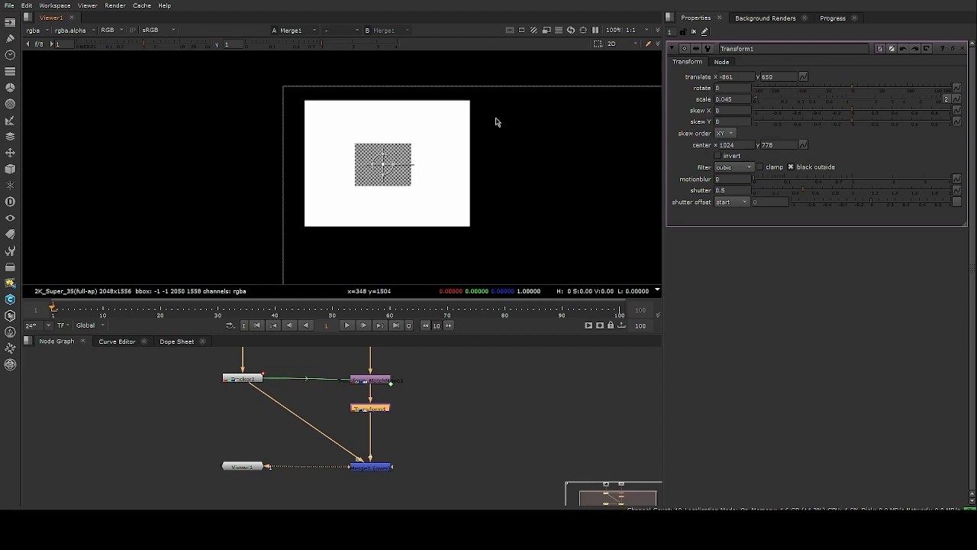
middle_click_drag(478, 117, 192, 53)
scroll(478, 119, "down", 4)
middle_click_drag(542, 145, 471, 145)
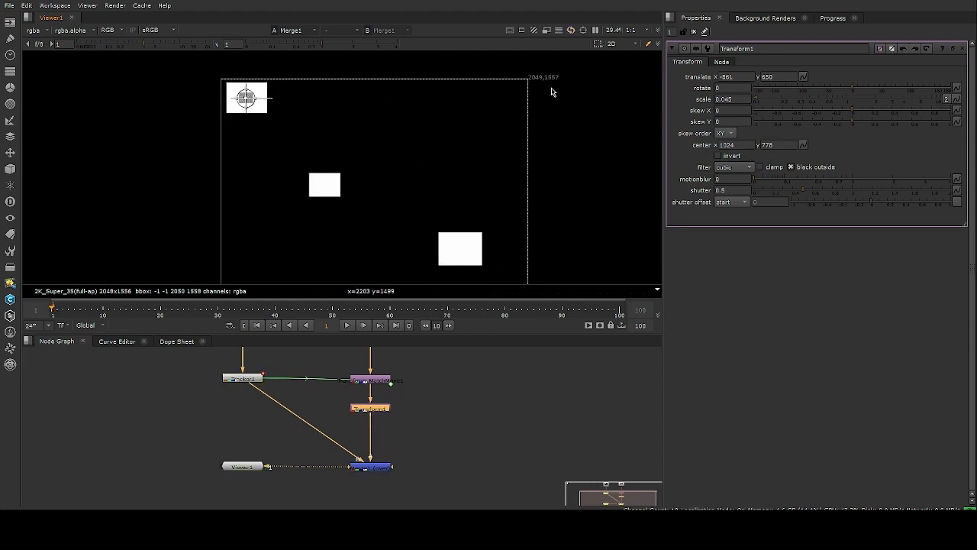
scroll(539, 160, "down", 1)
middle_click_drag(550, 302, 533, 233)
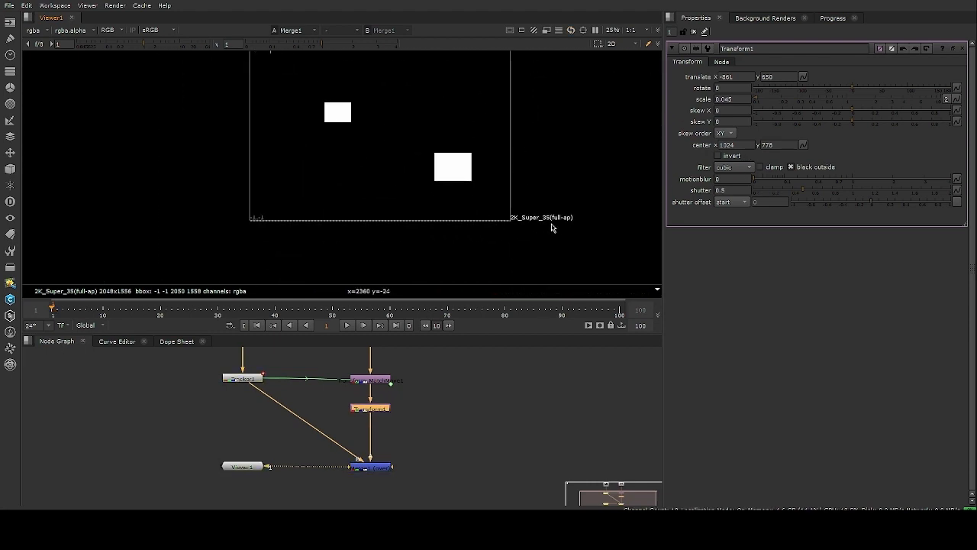
middle_click_drag(499, 130, 490, 150)
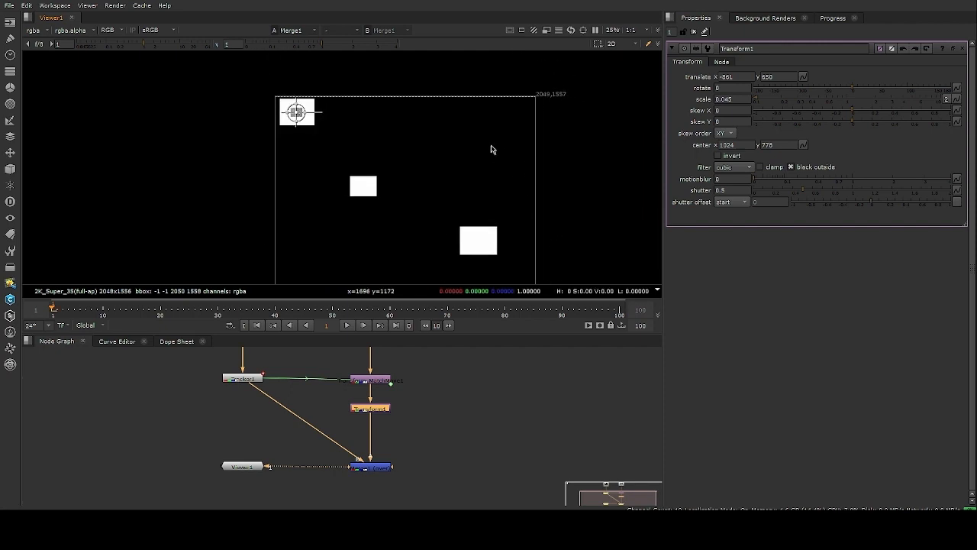
- Try entering new center X and Y values for Transform1, then discard the edit
left_click_drag(743, 144, 667, 142)
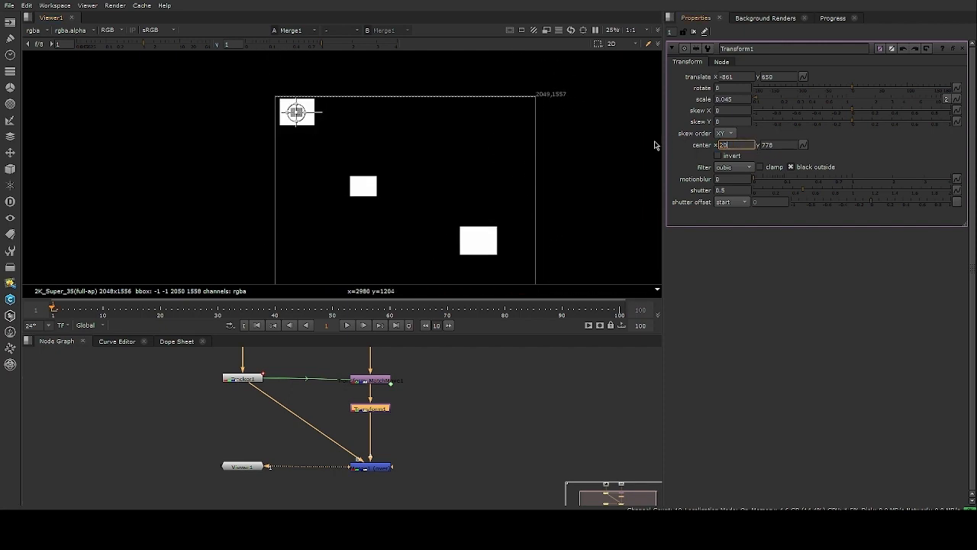
key("Tab")
type("1")
- Examine the node order from Transform_MatchMove1 to Transform1 and the checkerboard's placement inside the upper-left square
scroll(262, 98, "up", 8)
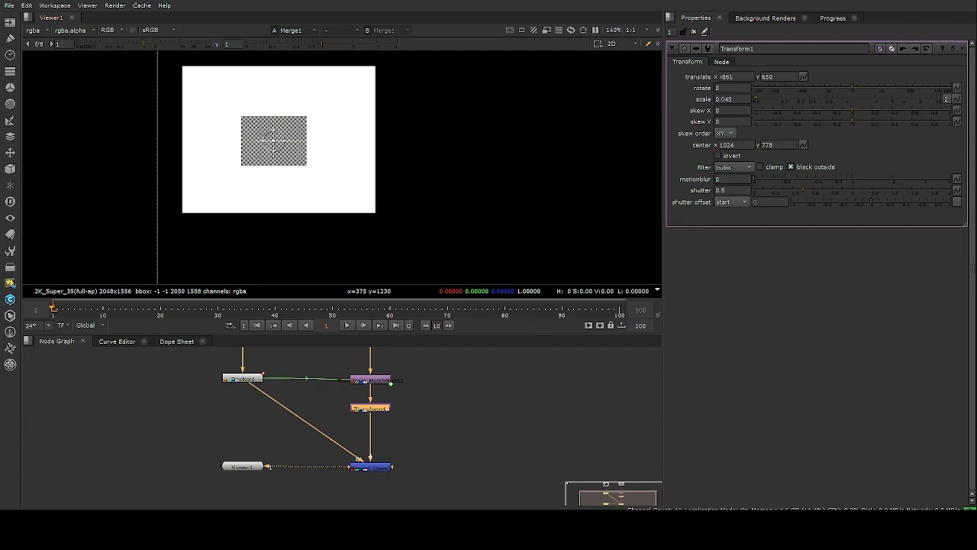
scroll(394, 445, "down", 3)
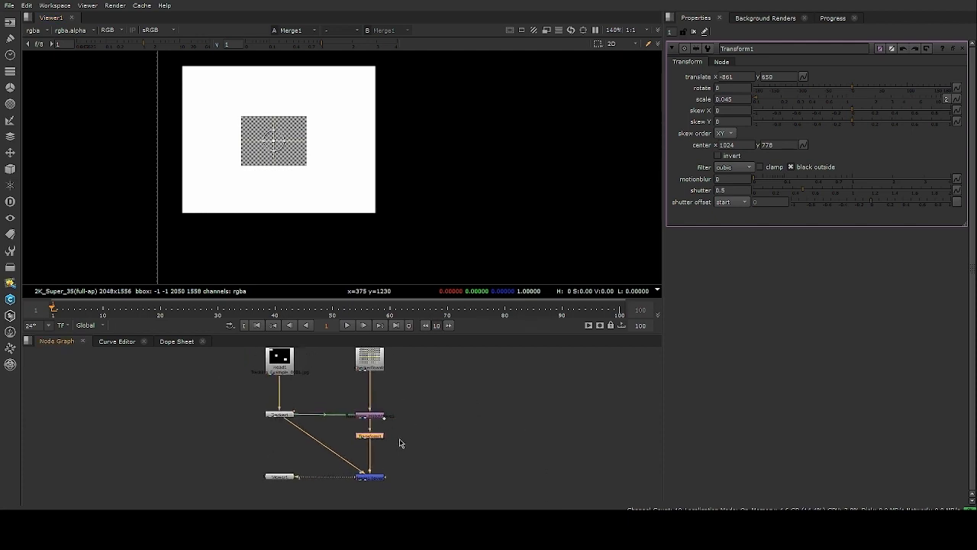
scroll(412, 444, "up", 6)
scroll(458, 458, "down", 3)
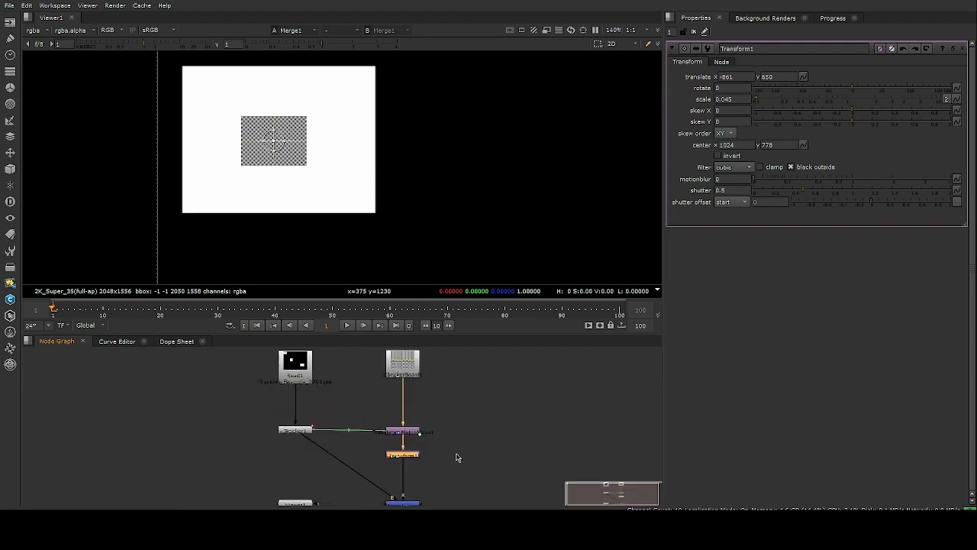
scroll(413, 450, "up", 3)
scroll(375, 449, "down", 1)
scroll(356, 138, "down", 4)
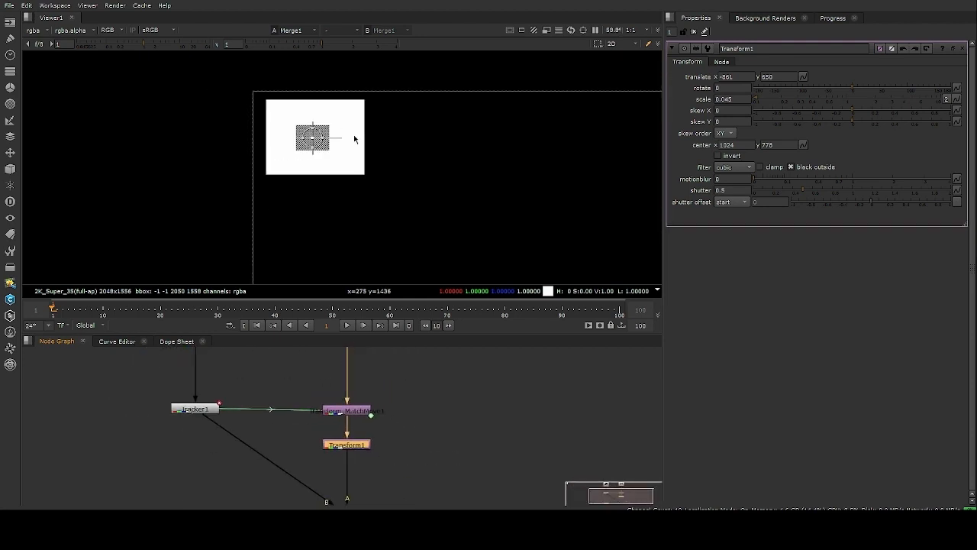
scroll(383, 153, "up", 3)
scroll(367, 151, "down", 3)
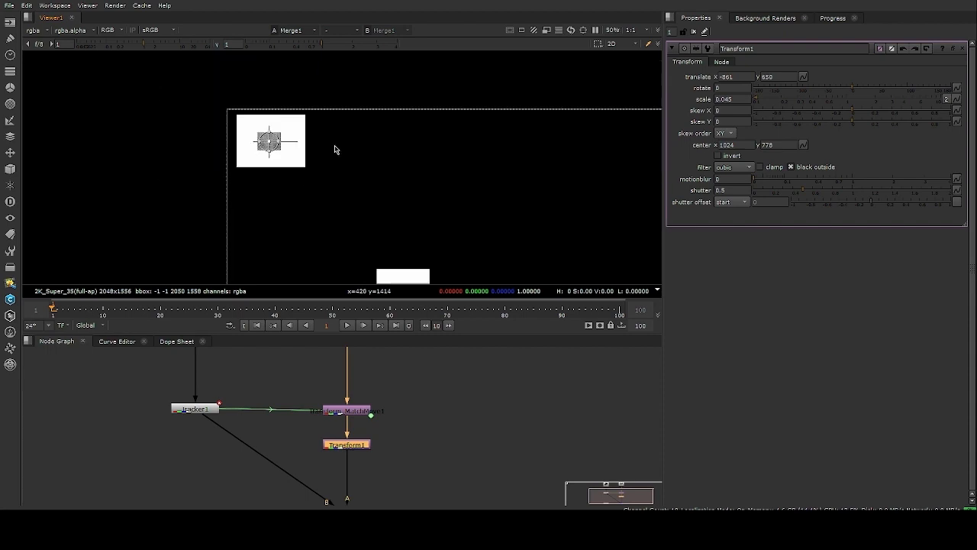
scroll(305, 152, "up", 3)
scroll(370, 153, "down", 3)
scroll(262, 124, "up", 3)
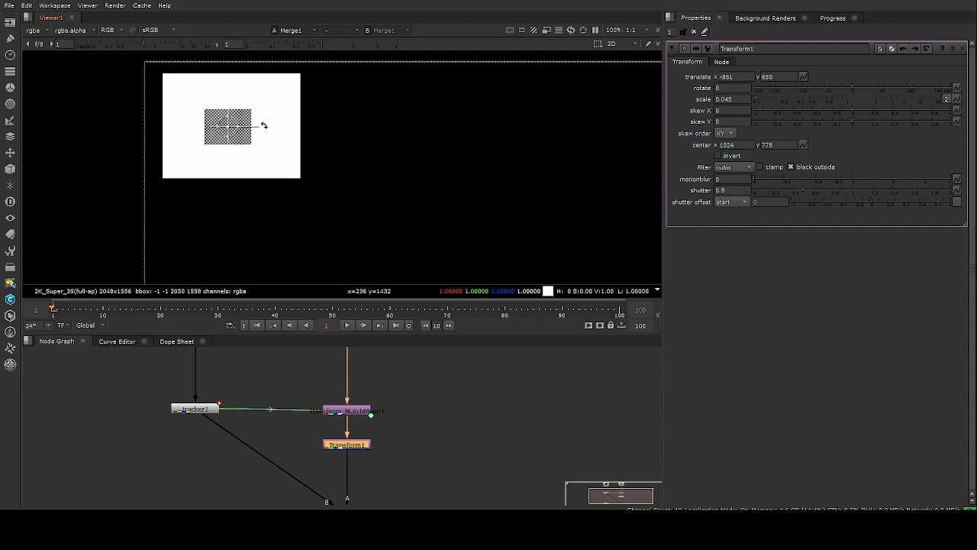
- Play the sequence to compare the checkerboard's movement with the tracked white square, then stop at frame 30
scroll(244, 114, "down", 3)
middle_click_drag(394, 171, 401, 195)
scroll(374, 153, "down", 5)
scroll(363, 180, "up", 1)
left_click(347, 325)
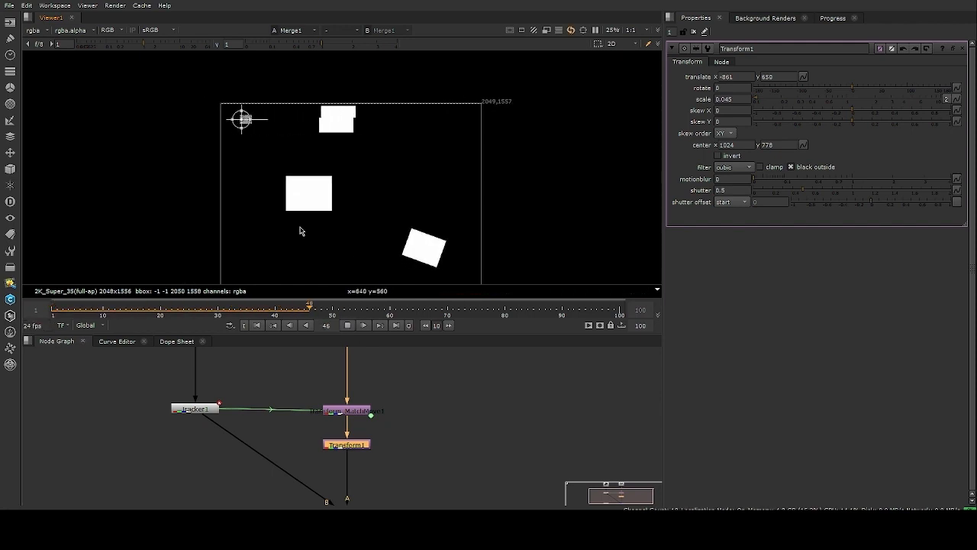
scroll(245, 98, "up", 6)
scroll(406, 165, "down", 5)
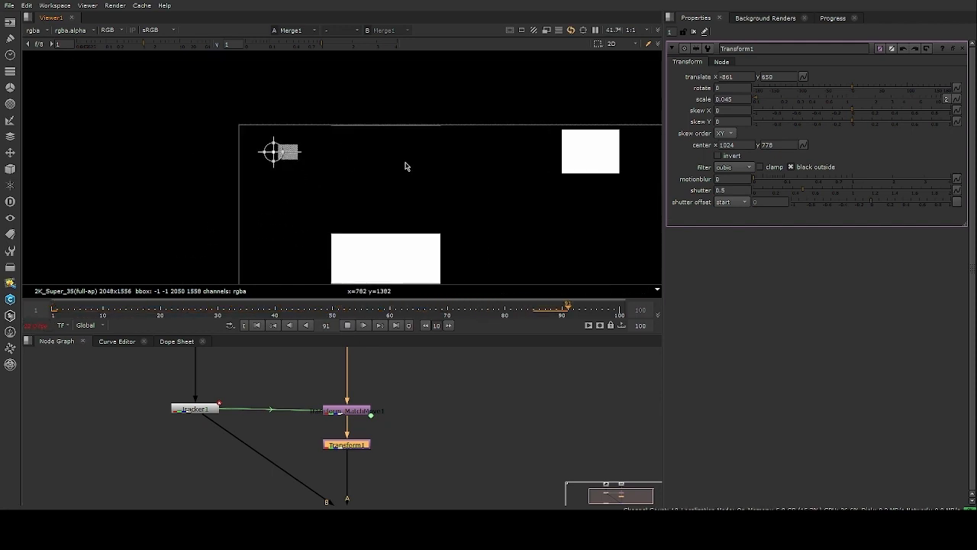
scroll(252, 143, "up", 6)
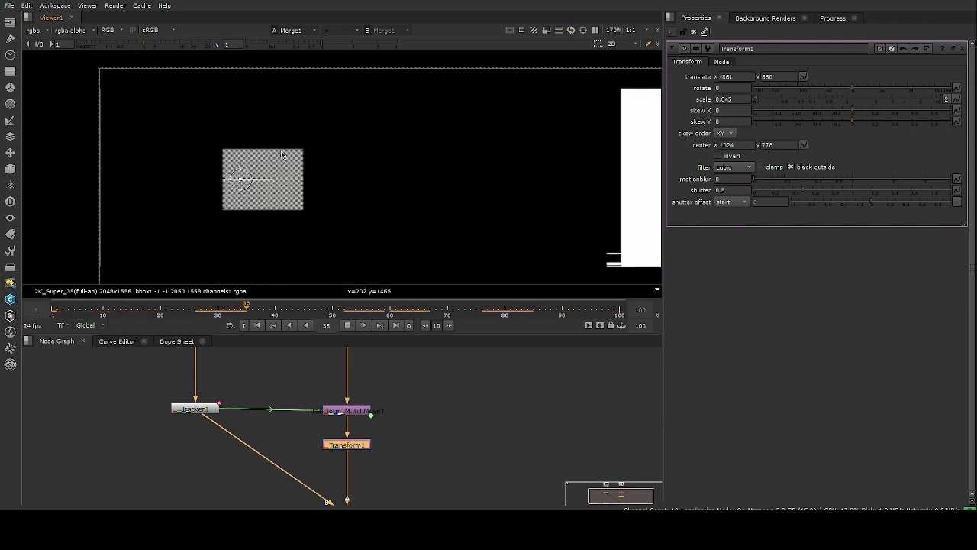
scroll(288, 162, "down", 7)
scroll(480, 184, "up", 1)
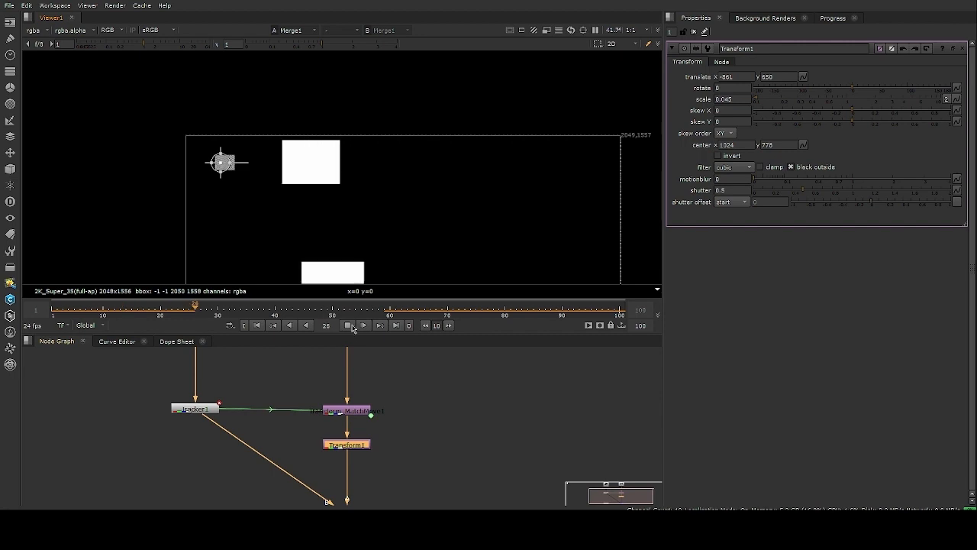
key("k")
- Load Transform_MatchMove1's properties and inspect only its center X and Y curves in the Curve Editor, framed to fit
left_click(117, 341)
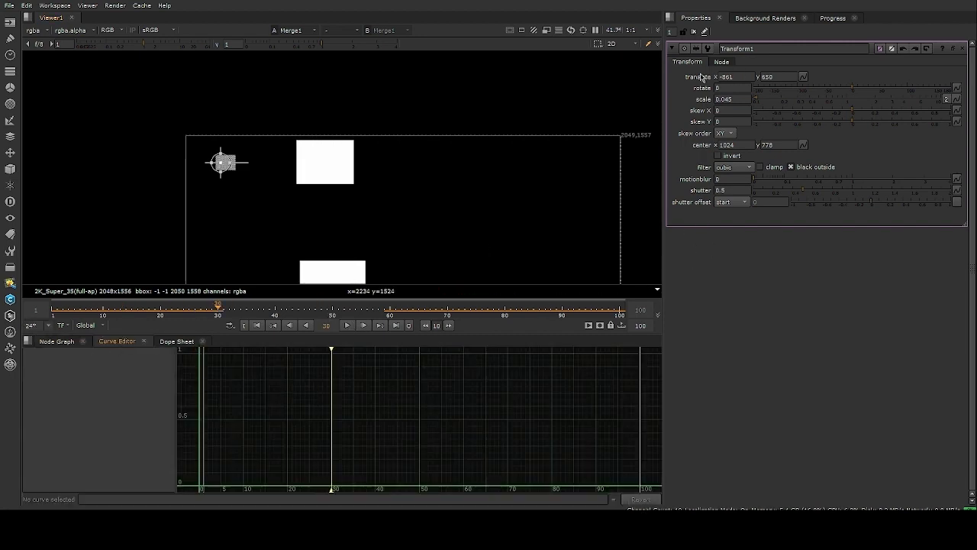
left_click(56, 341)
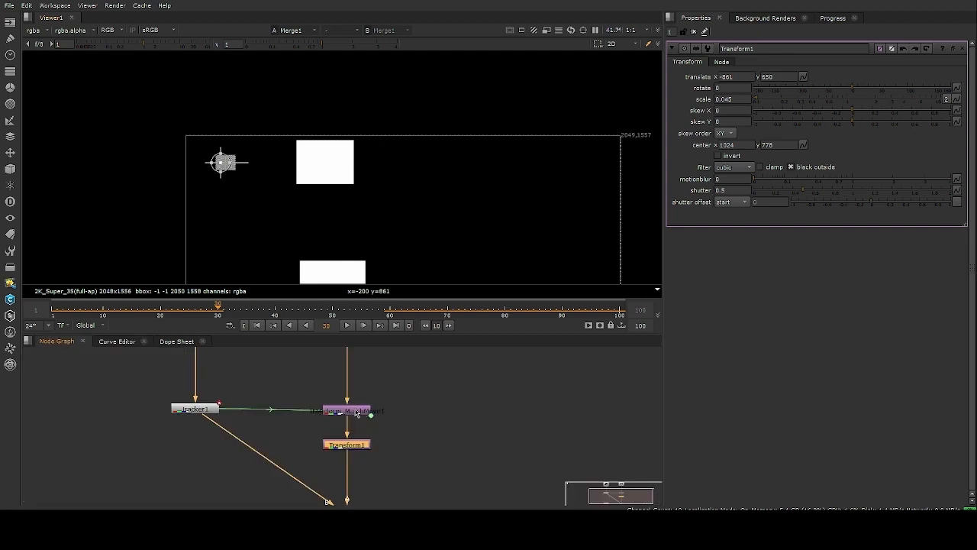
double_click(356, 412)
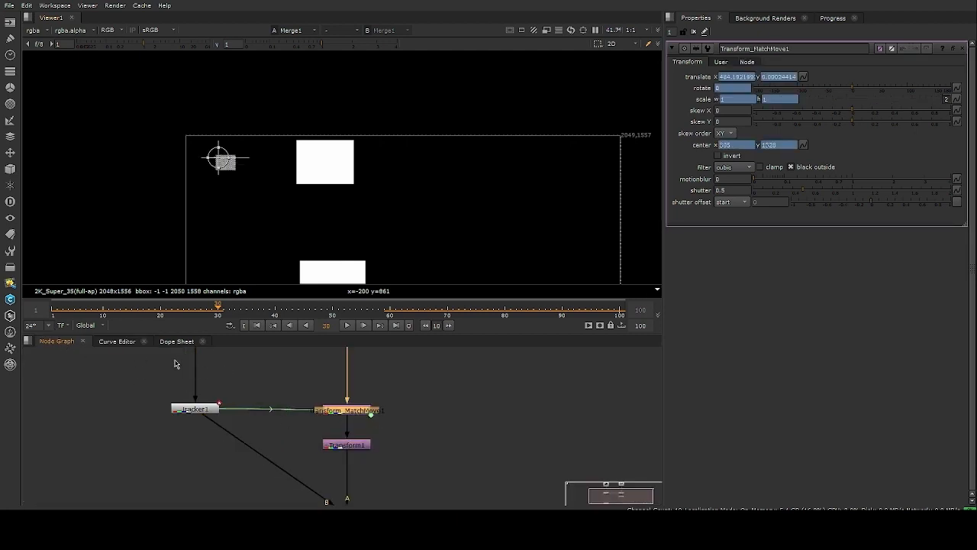
left_click(116, 342)
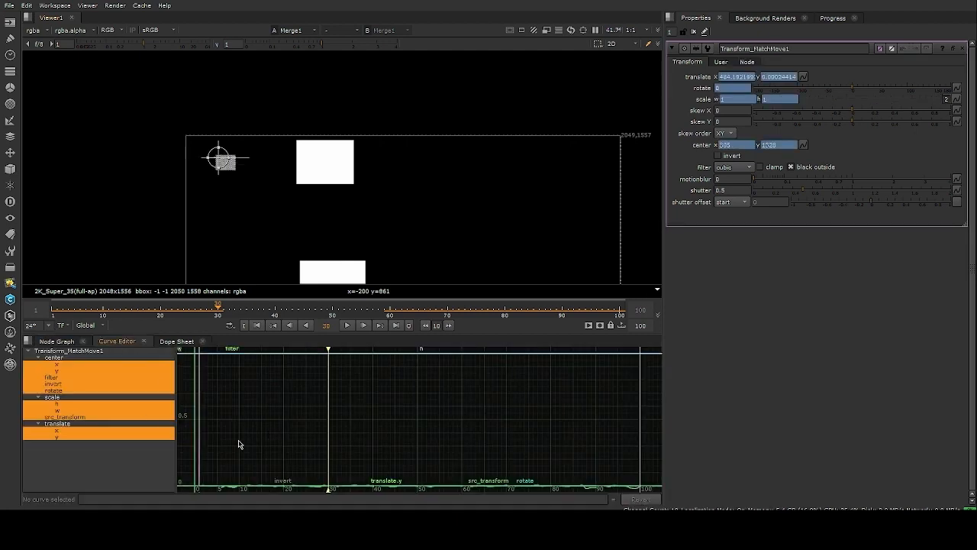
left_click(33, 457)
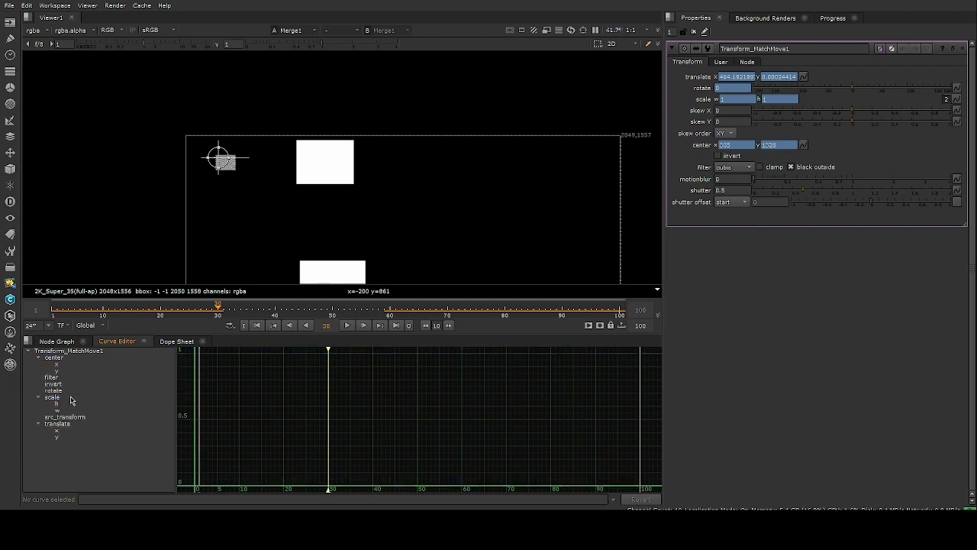
left_click(55, 358)
key("f")
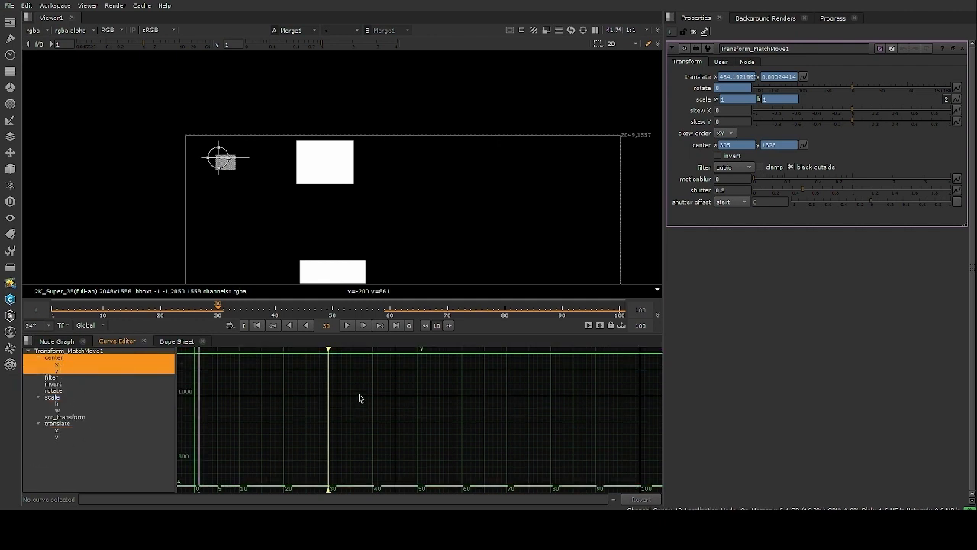
scroll(359, 398, "down", 4)
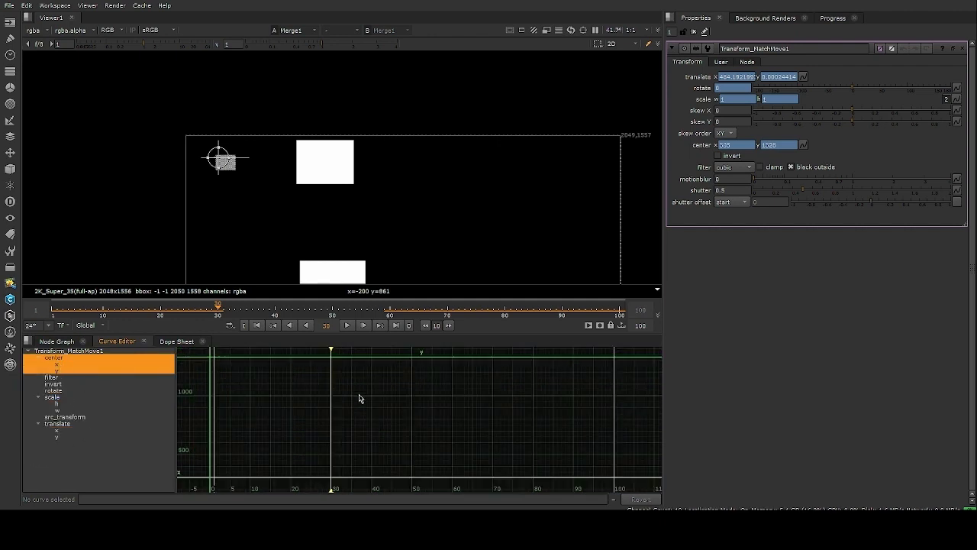
- Inspect Transform_MatchMove1's translate X and Y curves across the whole frame range
left_click(58, 432)
left_click(58, 426)
key("f")
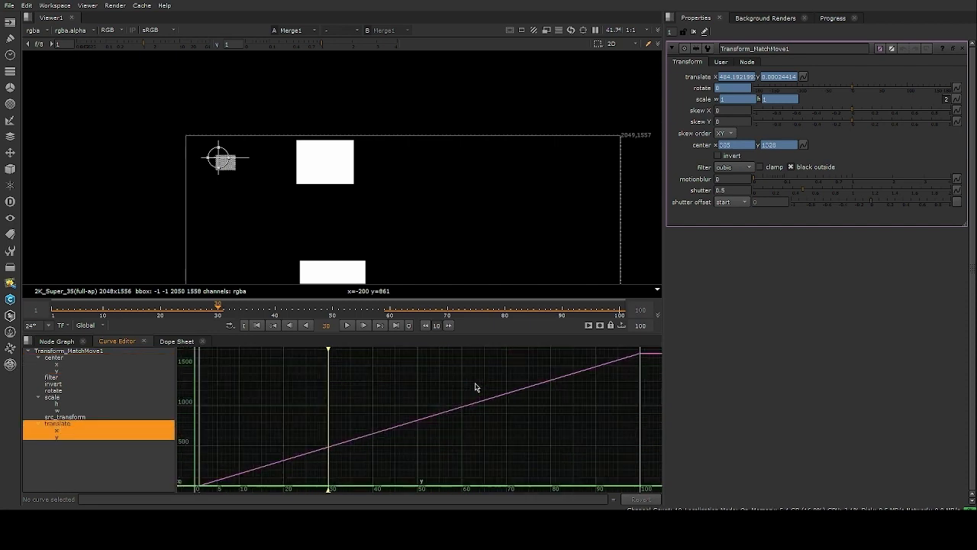
scroll(474, 387, "down", 3)
scroll(534, 396, "down", 1)
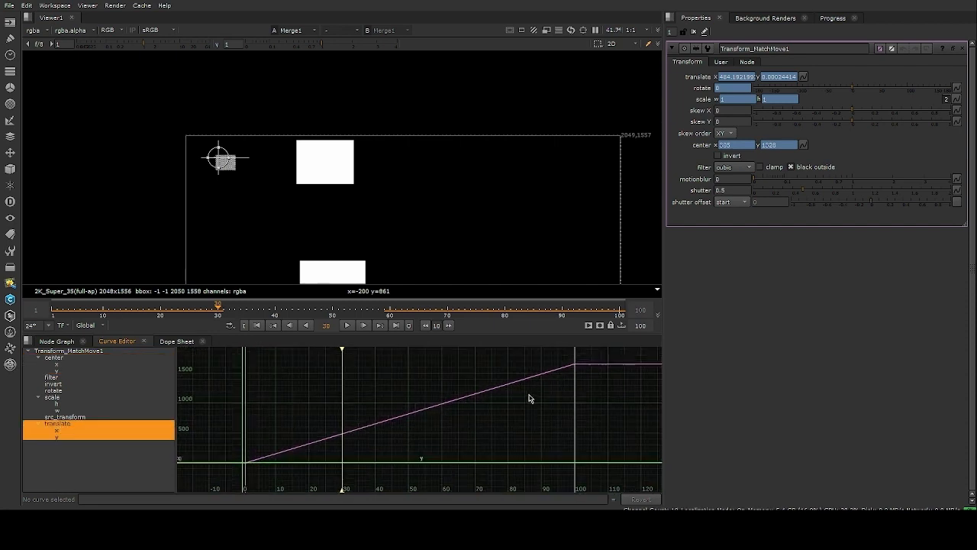
scroll(547, 390, "up", 1)
scroll(550, 390, "down", 2)
left_click_drag(588, 357, 207, 486)
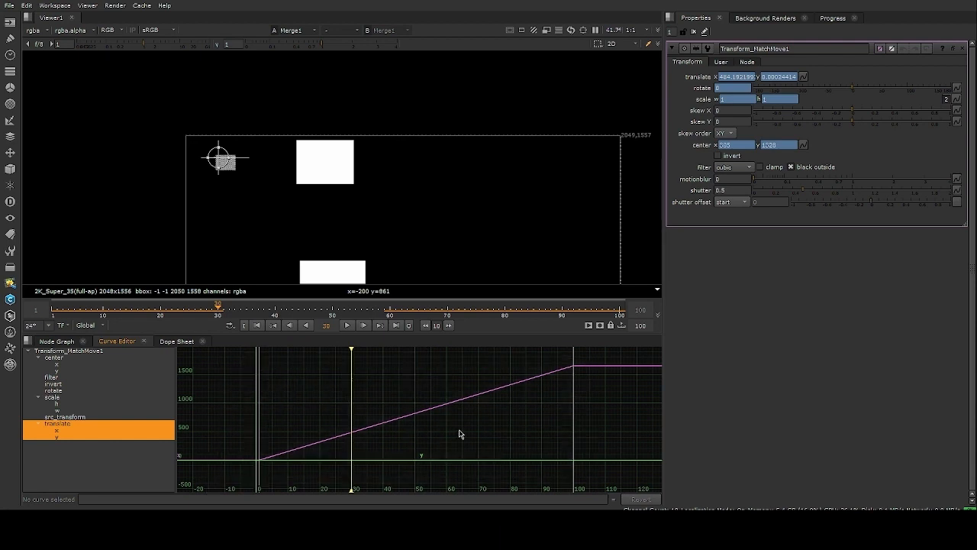
middle_click_drag(473, 441, 449, 447)
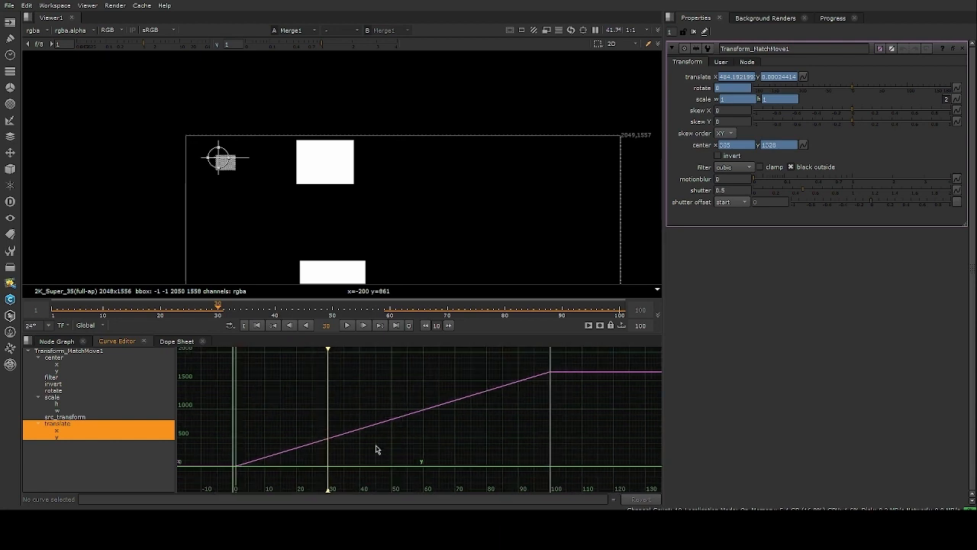
left_click_drag(562, 367, 220, 489)
- Disable the Transform1 node in the Node Graph
left_click(48, 342)
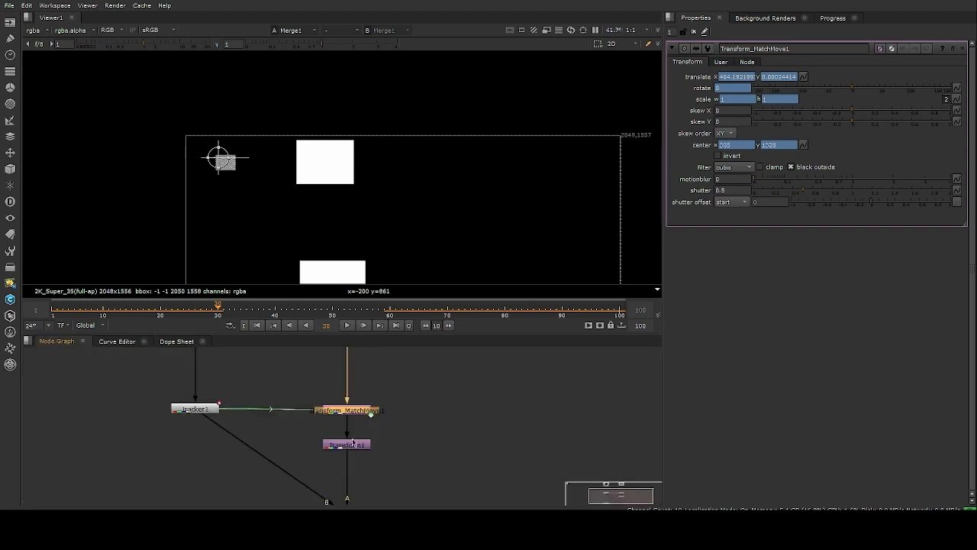
left_click(355, 447)
left_click_drag(421, 429, 285, 467)
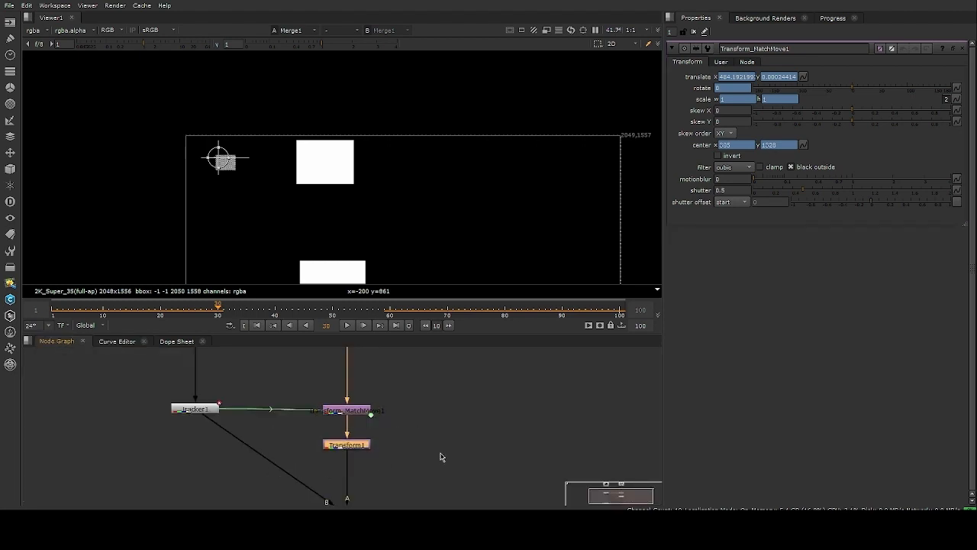
key("d")
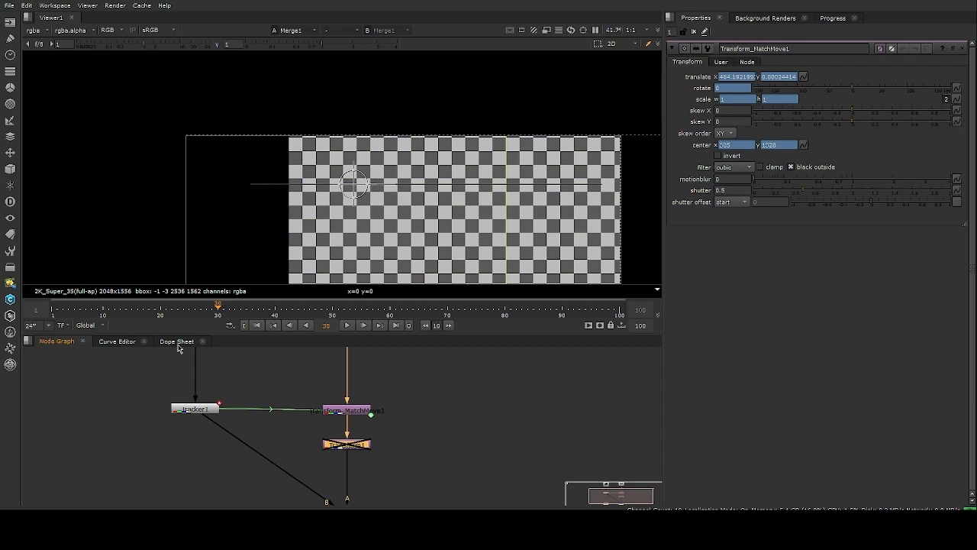
- Review Transform_MatchMove1's translate curves again and return to frame 1
left_click(116, 342)
left_click_drag(588, 369, 187, 490)
middle_click_drag(481, 427, 448, 435)
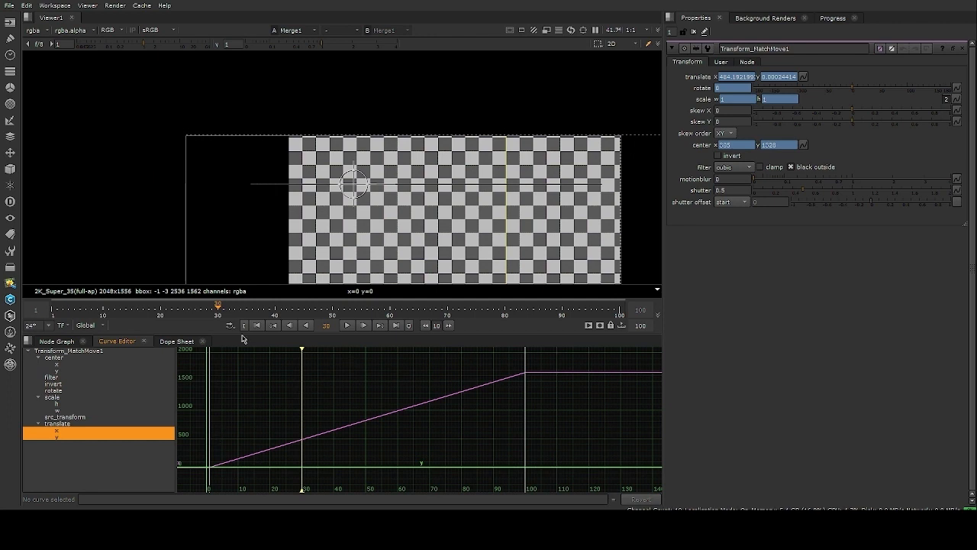
left_click(258, 326)
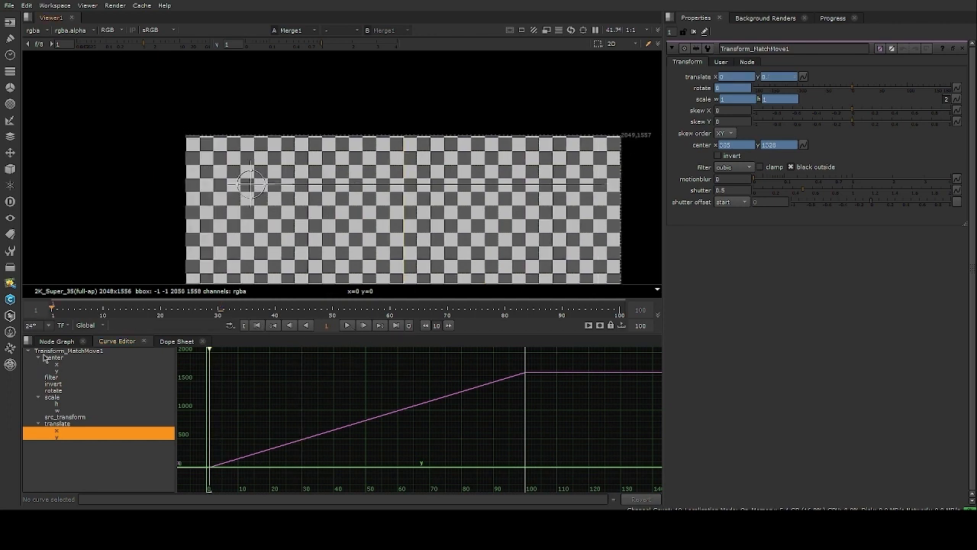
- Show the output of Transform_MatchMove1 in the viewer
left_click(53, 342)
scroll(393, 403, "down", 4)
scroll(378, 422, "up", 4)
middle_click_drag(418, 423, 399, 435)
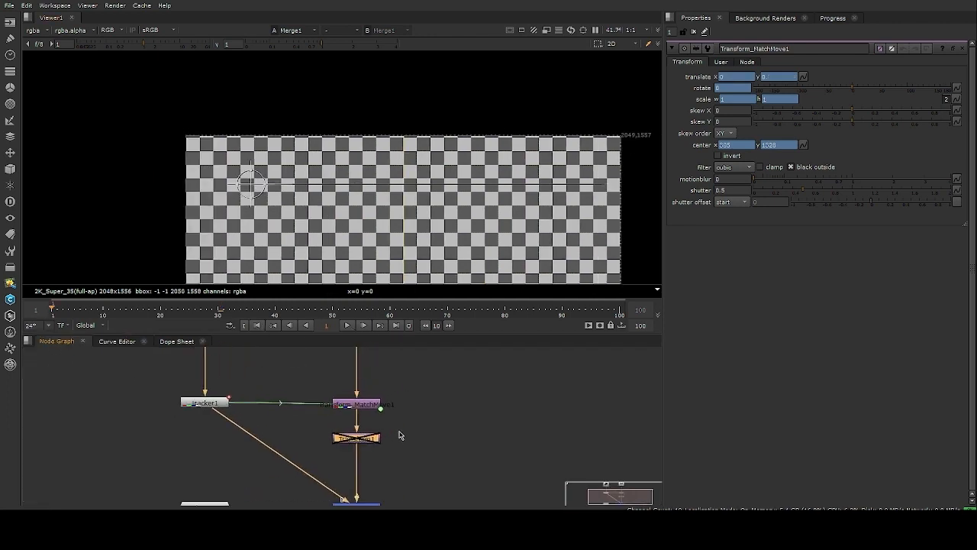
left_click(379, 404)
key("1")
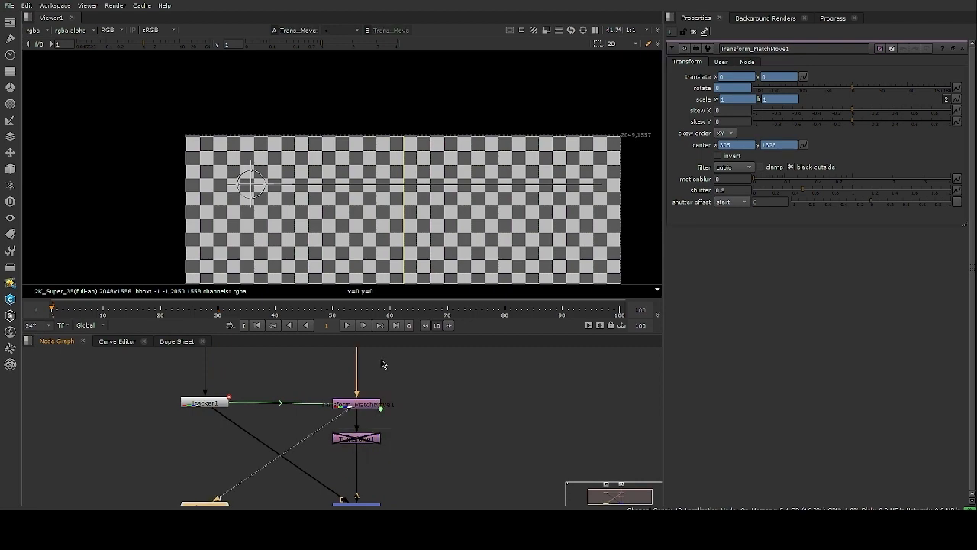
- Play the match-moved checkerboard in full frame, stop at frame 19, and re-enable Transform1
scroll(437, 181, "down", 5)
scroll(441, 183, "up", 1)
middle_click_drag(484, 223, 427, 177)
left_click(346, 325)
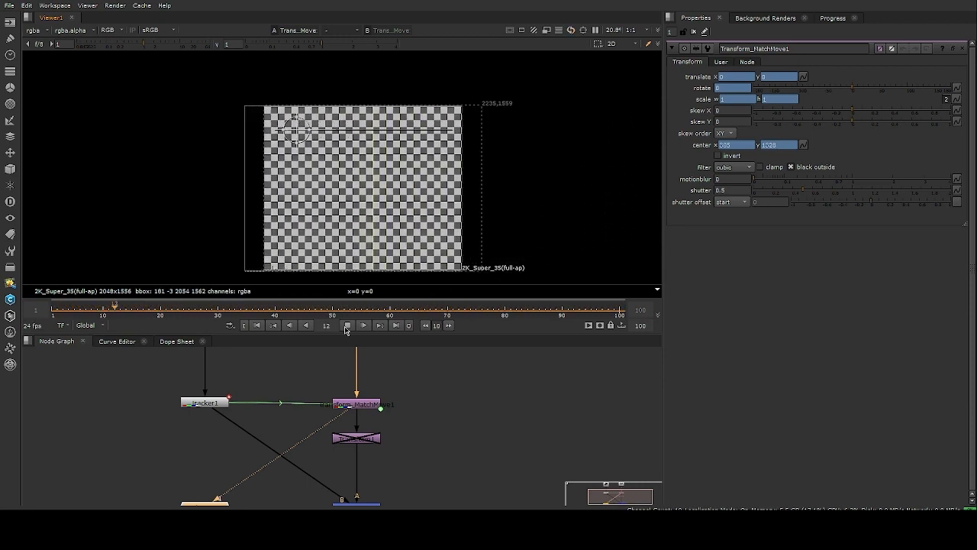
left_click(346, 325)
key("d")
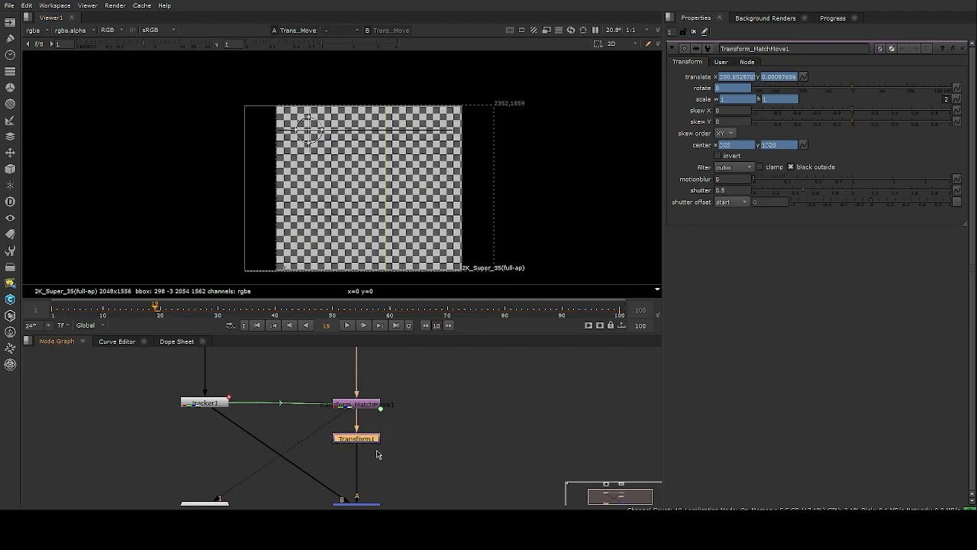
- Show the output of Transform1 in the viewer and go back to frame 1, framing the scaled checkerboard
key("1")
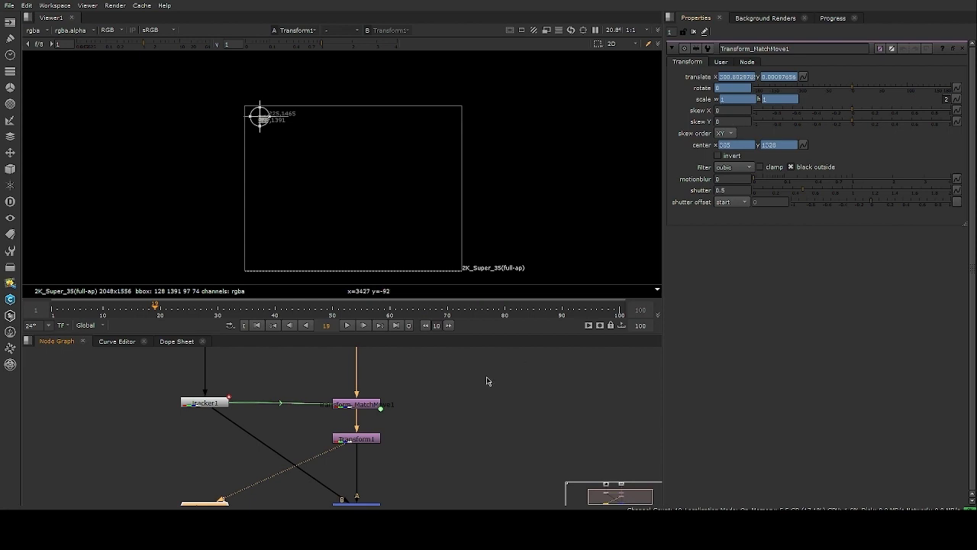
scroll(261, 116, "up", 8)
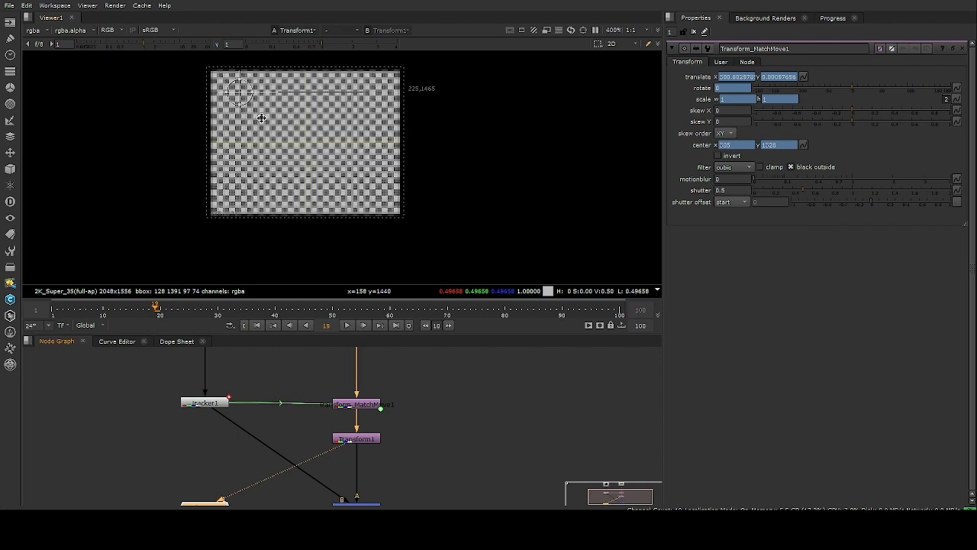
scroll(261, 117, "down", 12)
middle_click_drag(396, 153, 328, 155)
scroll(218, 115, "up", 5)
scroll(258, 138, "up", 2)
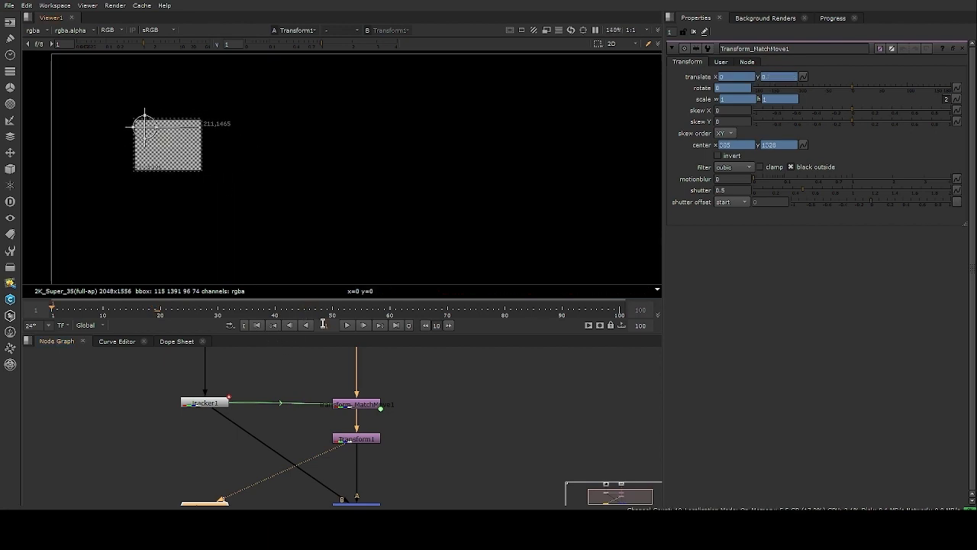
- Play the scaled checkerboard up to frame 38 and open Transform1's properties to check its scale
left_click(347, 326)
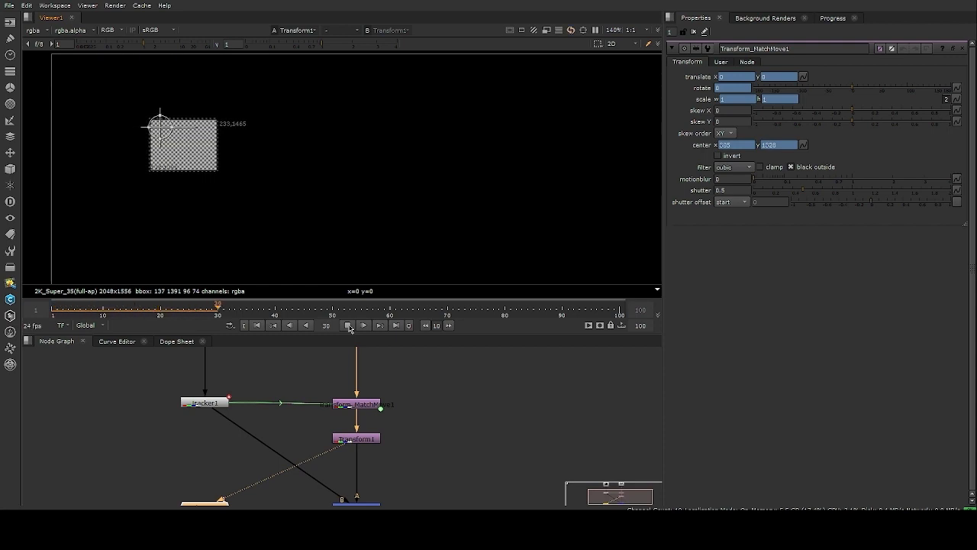
left_click(348, 326)
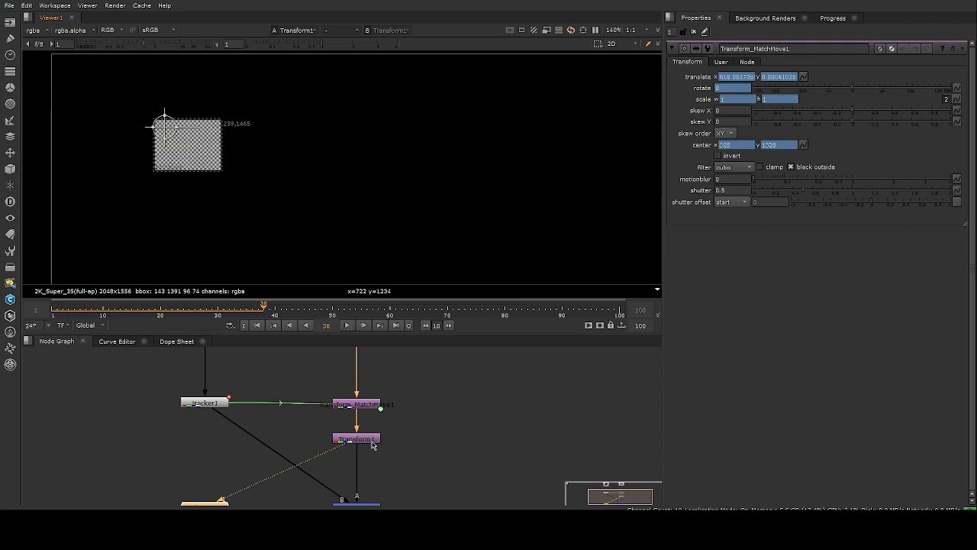
double_click(369, 441)
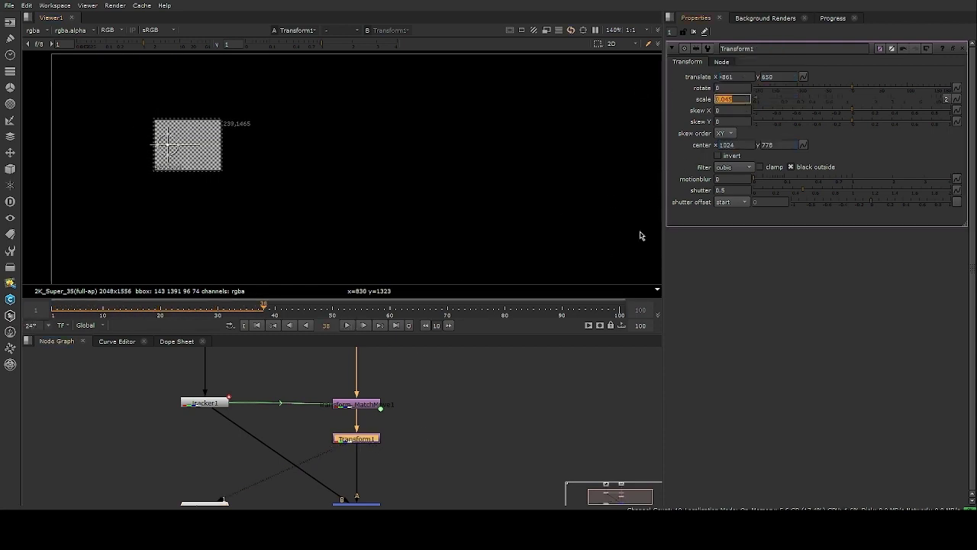
left_click(482, 403)
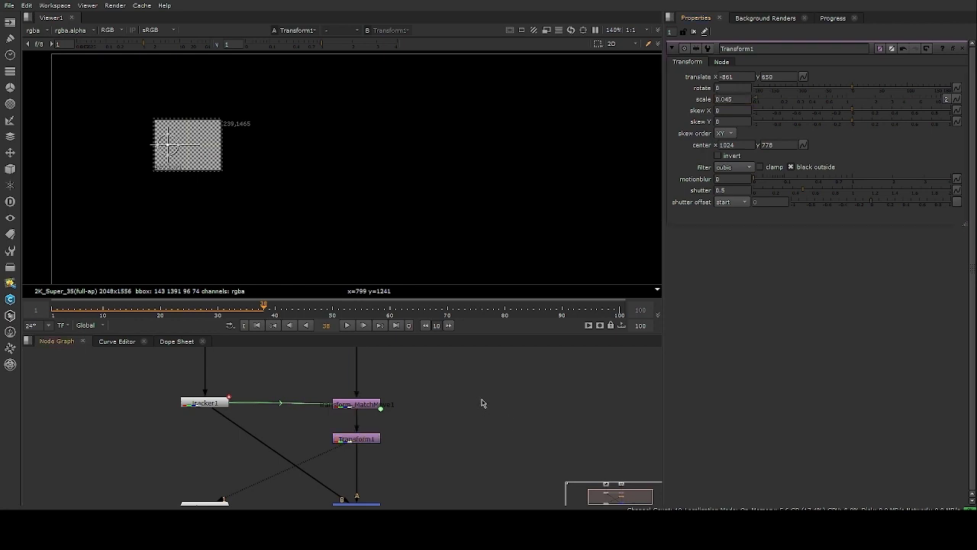
- Add a backdrop in the empty area beside the two transform nodes and enlarge it for notes
middle_click_drag(493, 404, 430, 395)
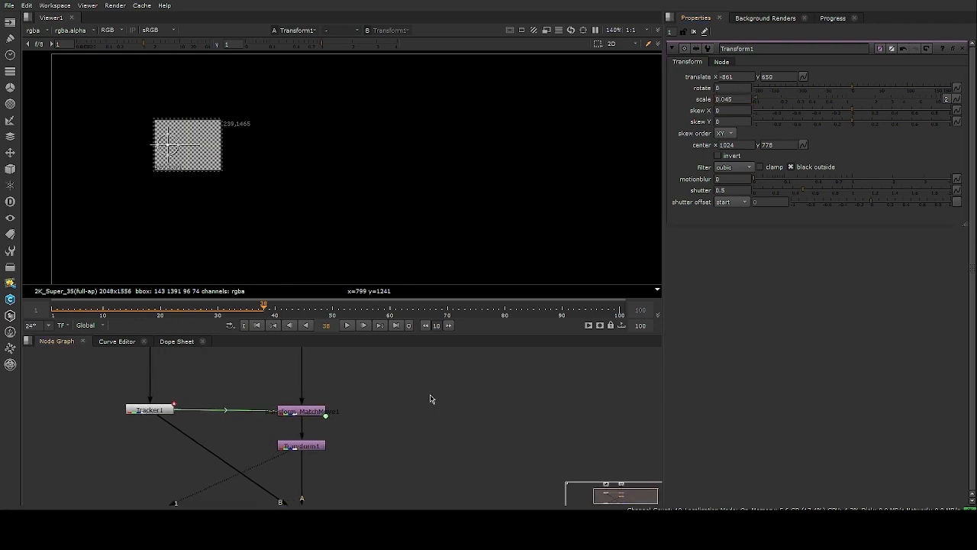
key("alt+b")
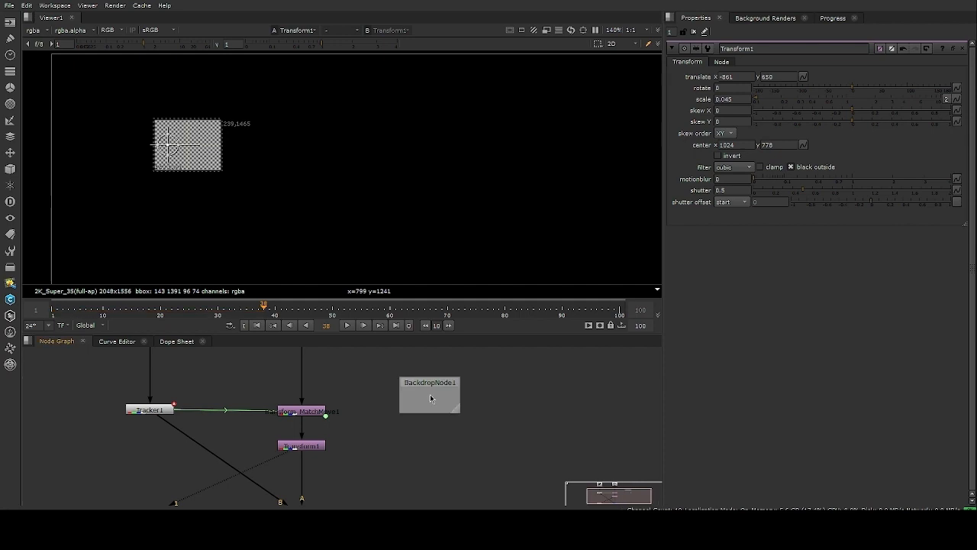
left_click_drag(460, 415, 580, 471)
- Label the backdrop "1px-200px - from A to B point" with a second line "adding a transform nodes afterwards"
left_click(767, 83)
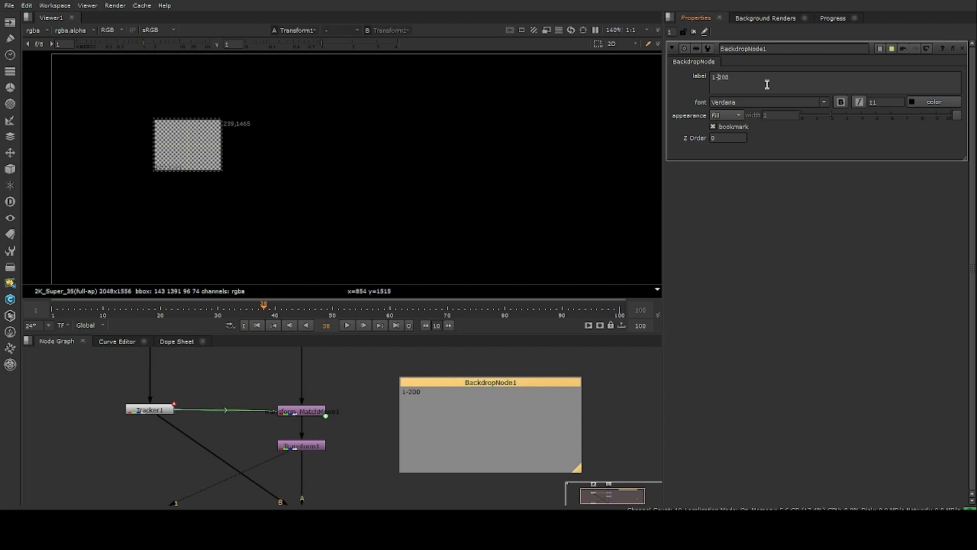
type("px")
type(" - from A to B point a")
type("ddin")
type("g a transfo")
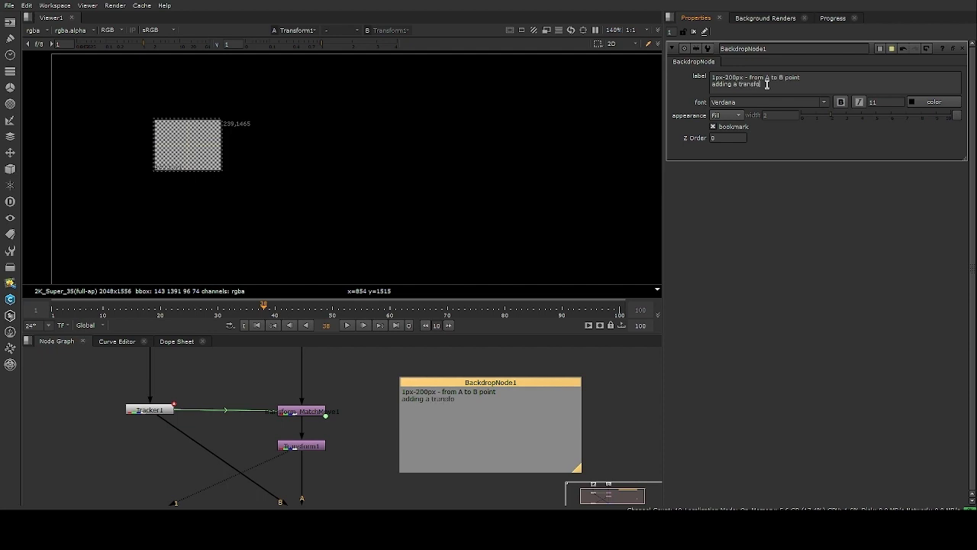
type("rm nodes afterwa")
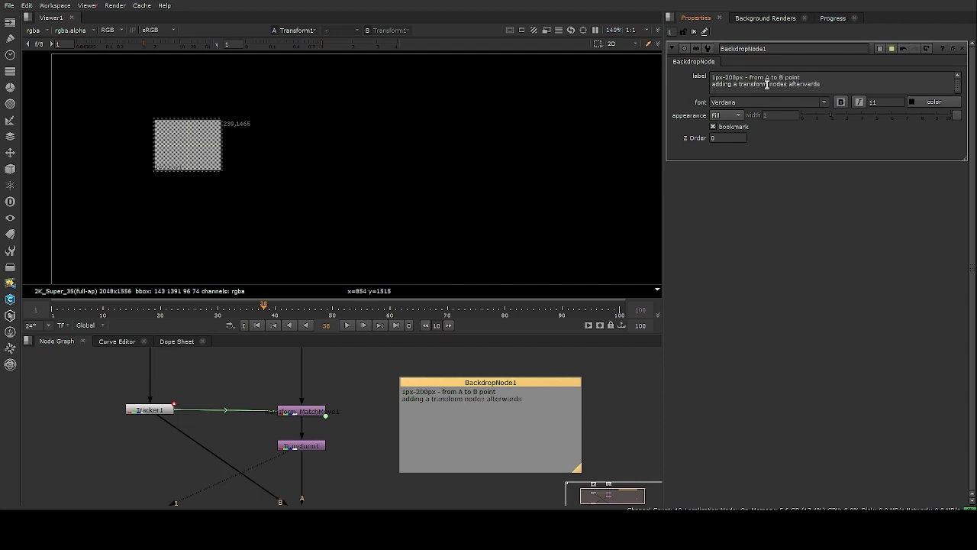
type("rds")
- Add the line "scaling it down" to the backdrop label, separated by a blank line
key("Return")
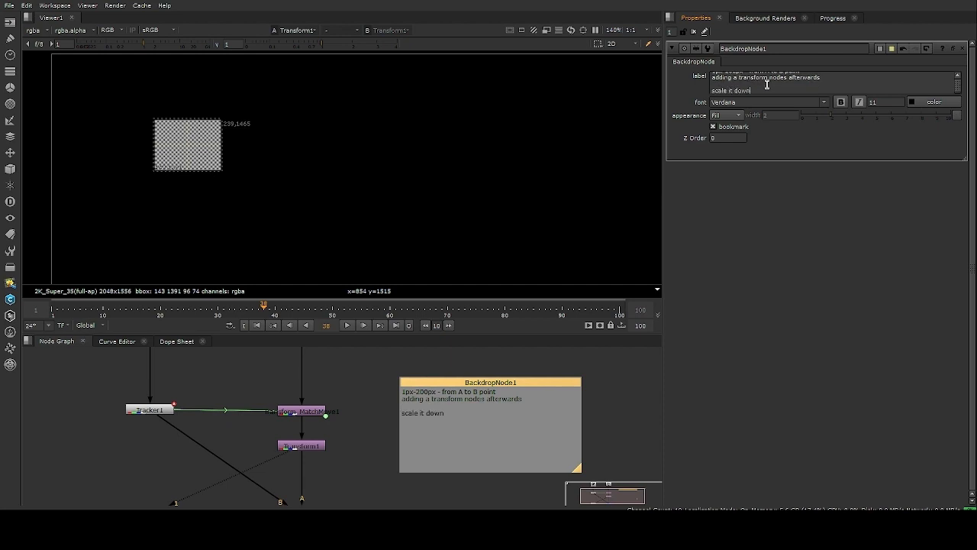
key("Left")
key("Left")
key("Left")
key("Left")
key("Left")
key("Left")
key("Left")
type("ing")
scroll(768, 85, "down", 2)
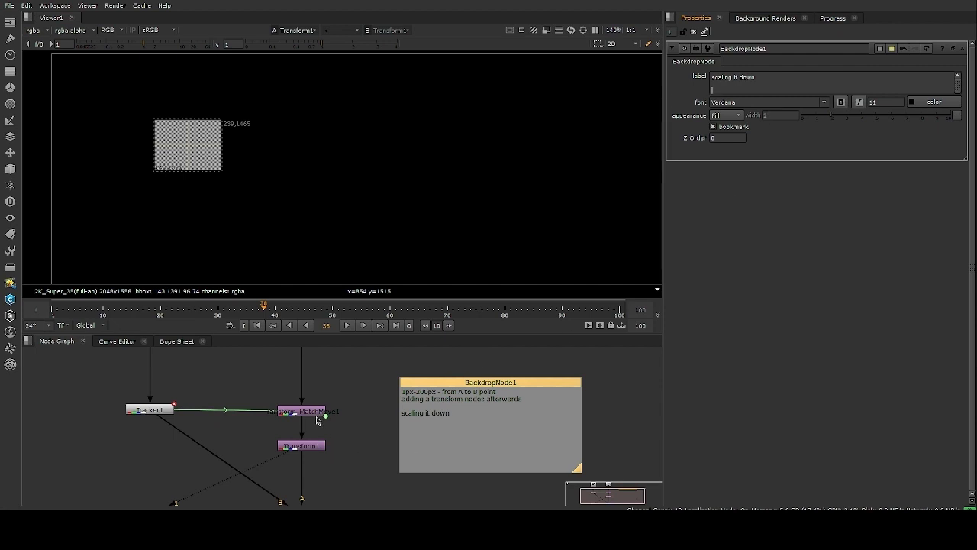
- Open Transform1's properties and check its translate and scale values
double_click(312, 446)
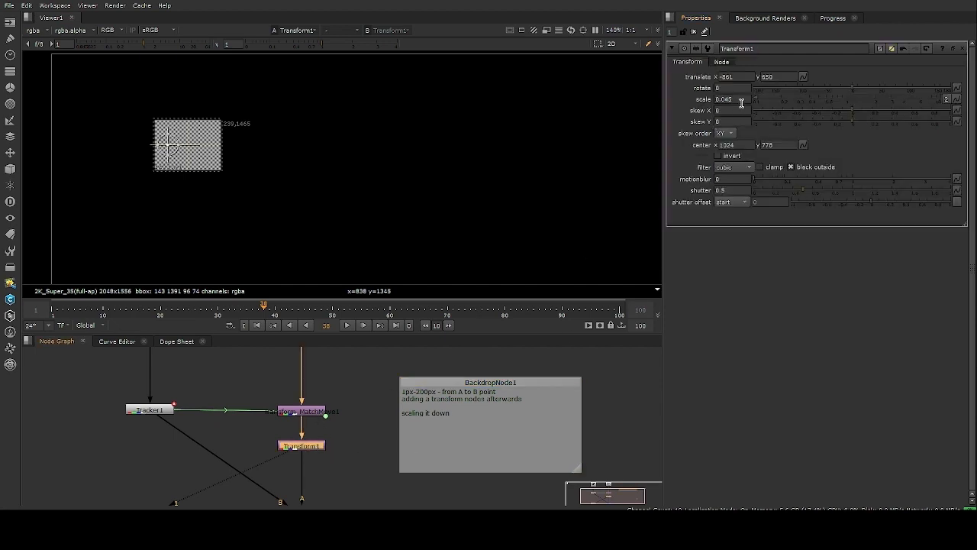
left_click(739, 100)
middle_click_drag(458, 394, 456, 392)
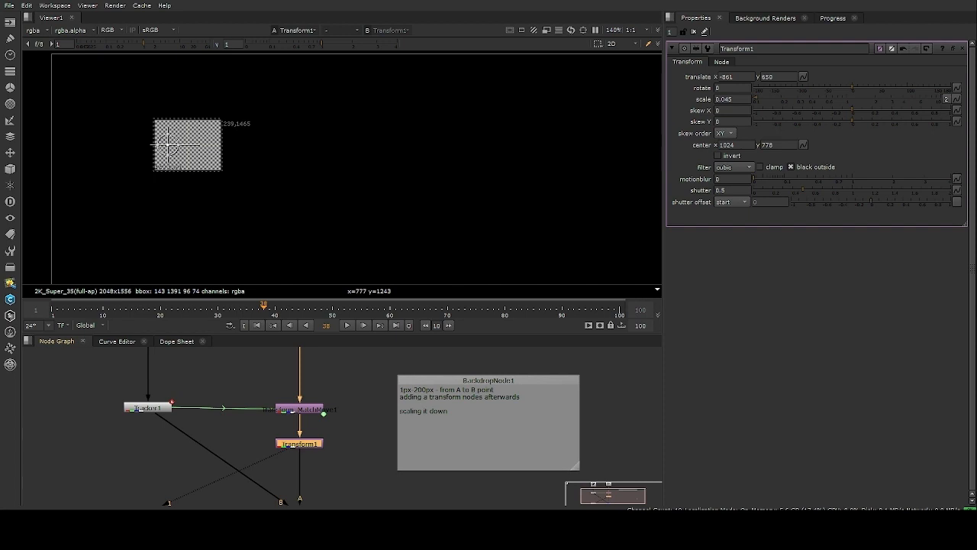
left_click(449, 423)
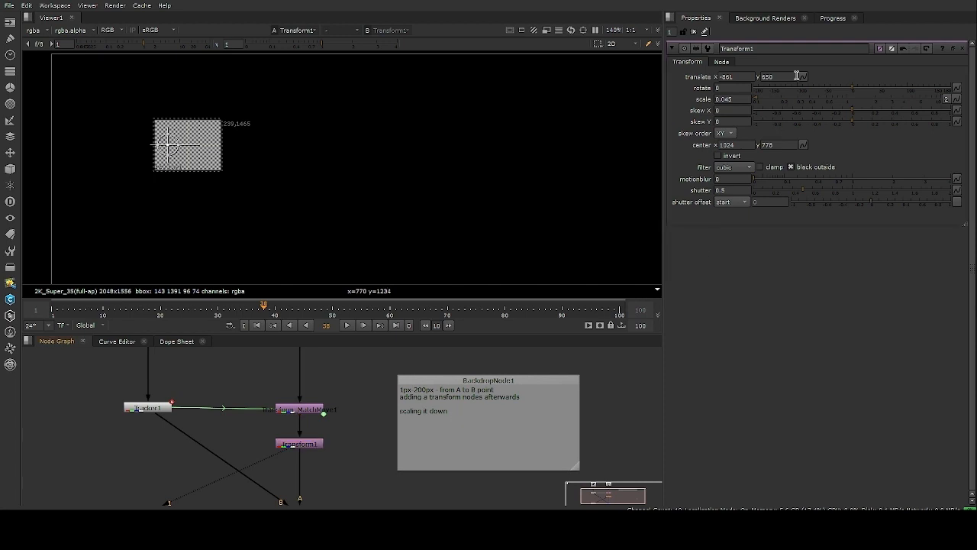
- Insert the line "200*0.045" above "scaling it down" in the backdrop label
left_click(463, 384)
double_click(463, 386)
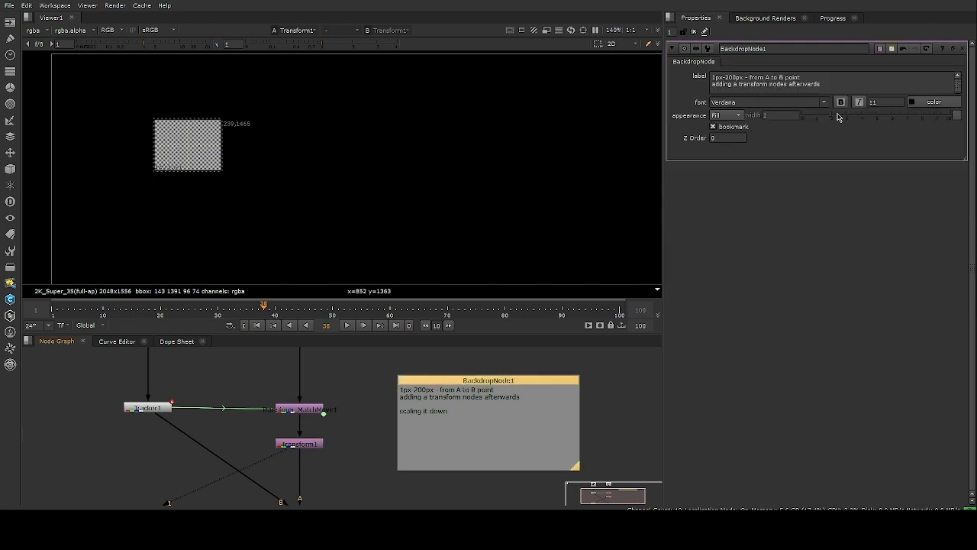
left_click(828, 85)
key("Return")
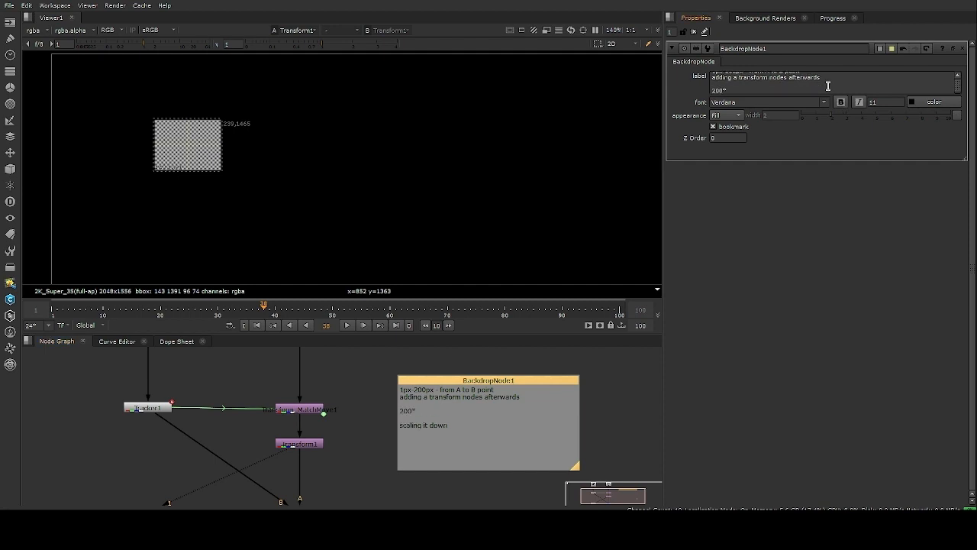
type("200\"-0.045")
left_click(422, 413)
left_click(475, 384)
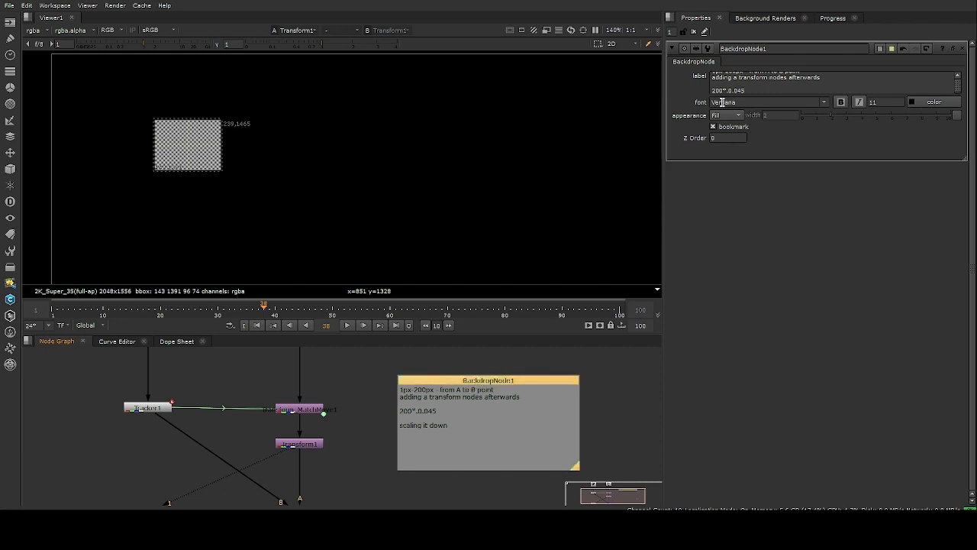
key("BackSpace")
- Recheck Transform1's scale and complete the backdrop's calculation line as "200*0.045 = 9"
left_click(303, 446)
double_click(723, 100)
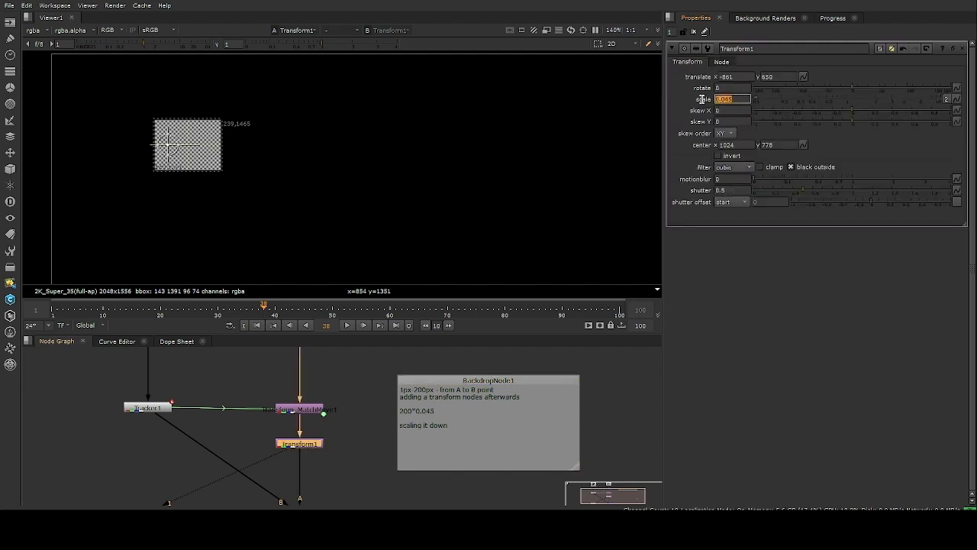
double_click(467, 386)
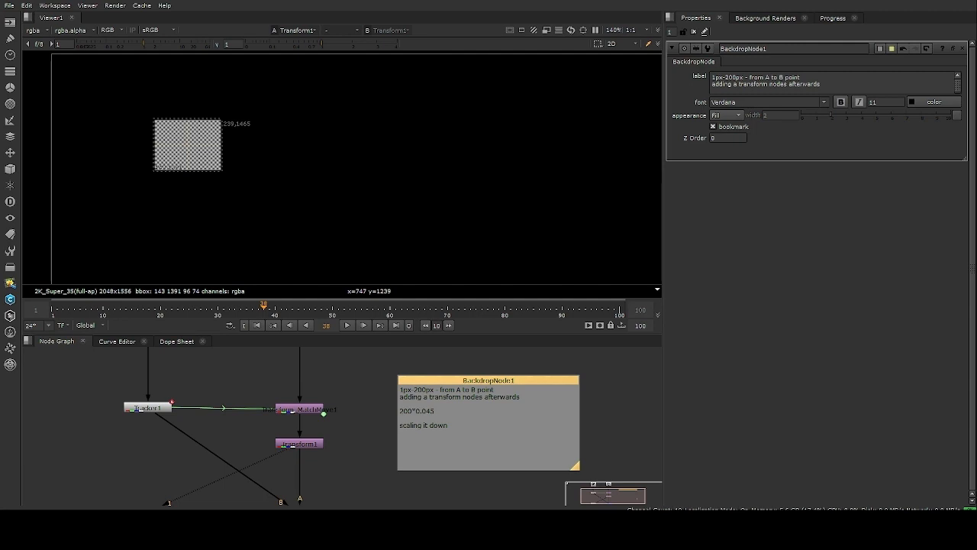
left_click(820, 83)
scroll(836, 82, "down", 2)
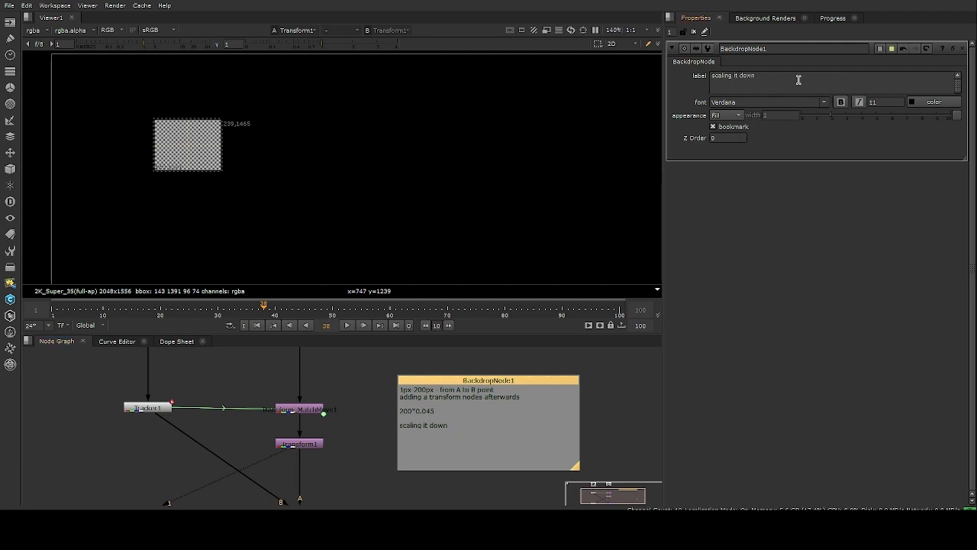
scroll(799, 82, "up", 1)
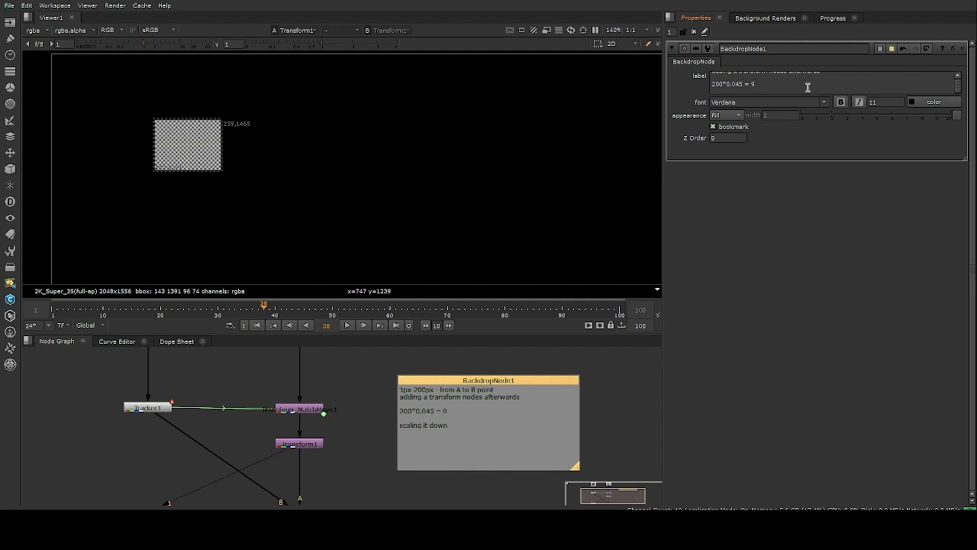
left_click(581, 391)
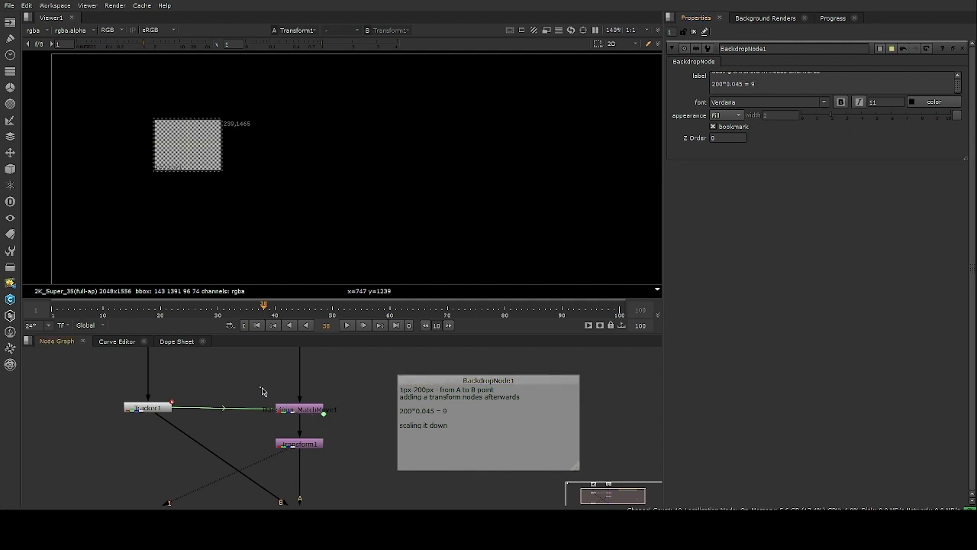
left_click_drag(260, 388, 338, 425)
middle_click_drag(341, 445, 331, 544)
left_click_drag(237, 371, 382, 467)
middle_click_drag(340, 473, 339, 367)
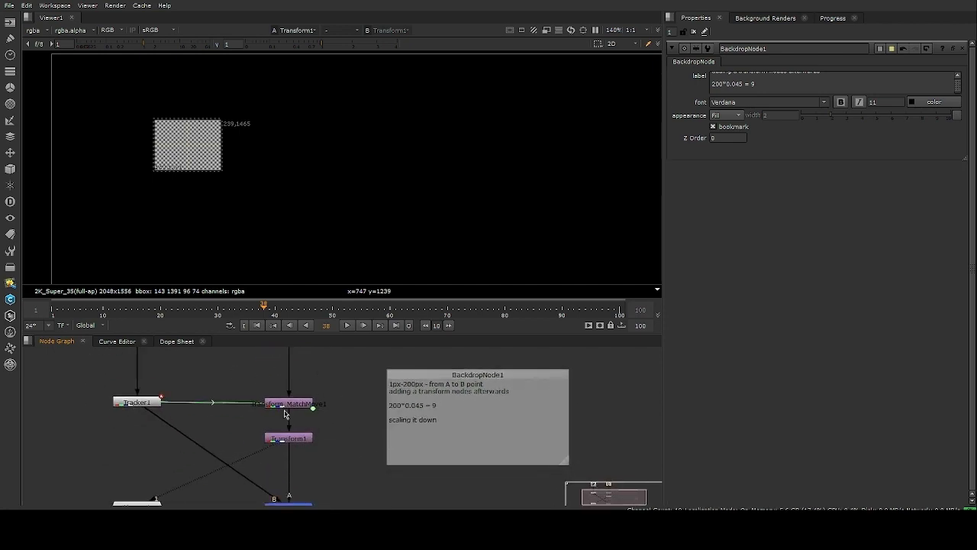
- Select Transform1 and make the Node Graph pane taller so the whole node tree fits
left_click_drag(249, 385, 341, 442)
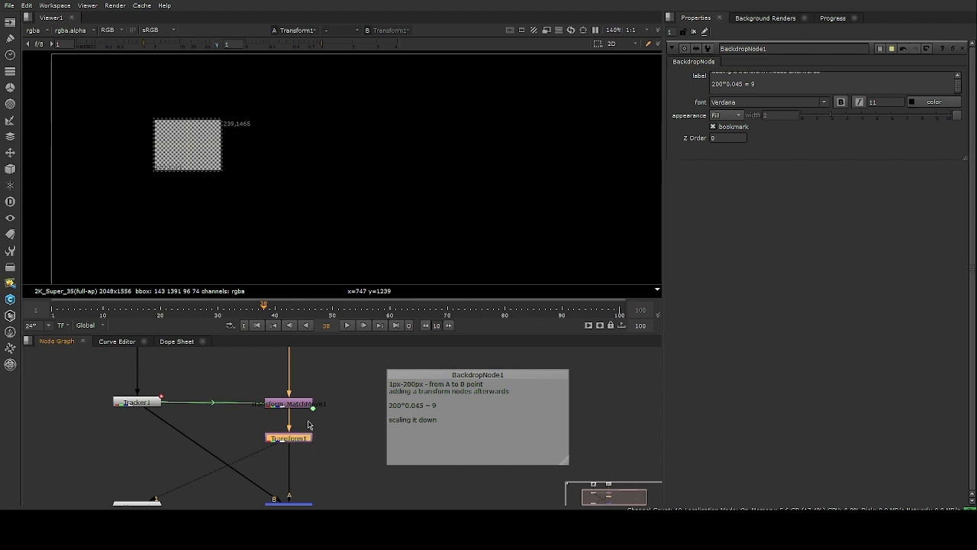
scroll(310, 420, "down", 3)
scroll(325, 427, "up", 1)
middle_click_drag(324, 405, 331, 428)
left_click_drag(392, 335, 393, 253)
scroll(368, 414, "up", 3)
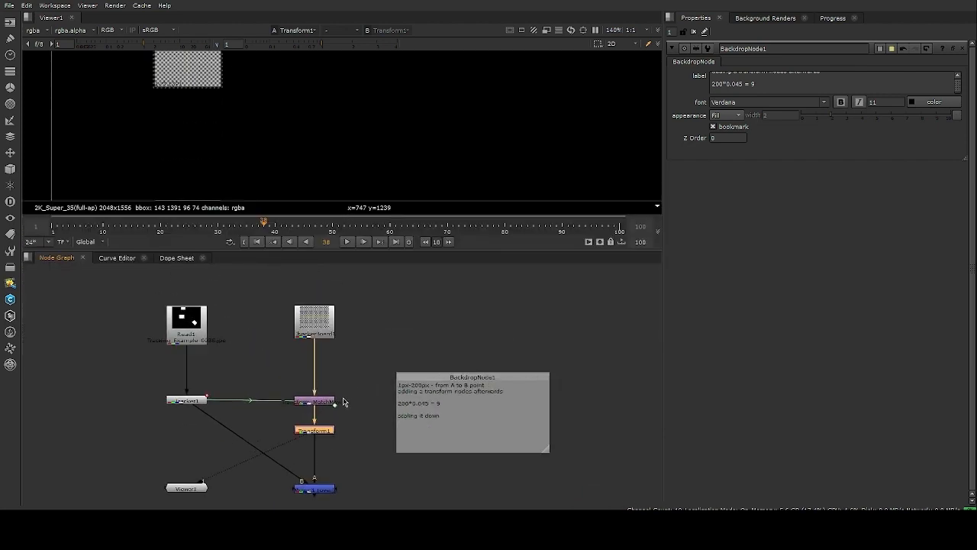
middle_click_drag(312, 377, 286, 359)
left_click_drag(268, 433, 300, 433)
key("ctrl+z")
- Show Transform_MatchMove1's output in the viewer and swap Transform1 ahead of Transform_MatchMove1 in the node chain
scroll(331, 429, "down", 3)
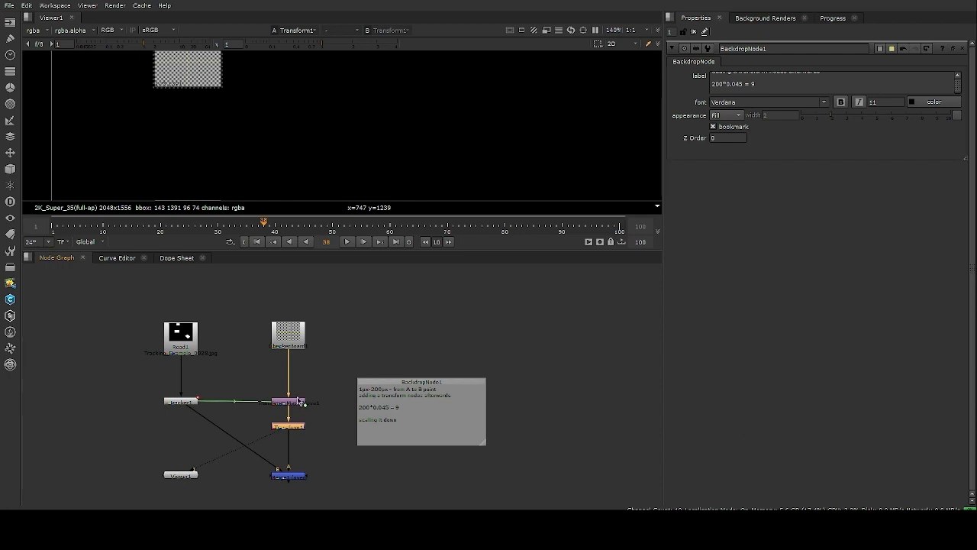
mouse_move(296, 428)
left_mouse_down()
mouse_move(328, 443)
mouse_move(313, 425)
mouse_move(315, 388)
mouse_move(296, 374)
mouse_move(328, 416)
mouse_move(290, 445)
mouse_move(289, 436)
left_mouse_up()
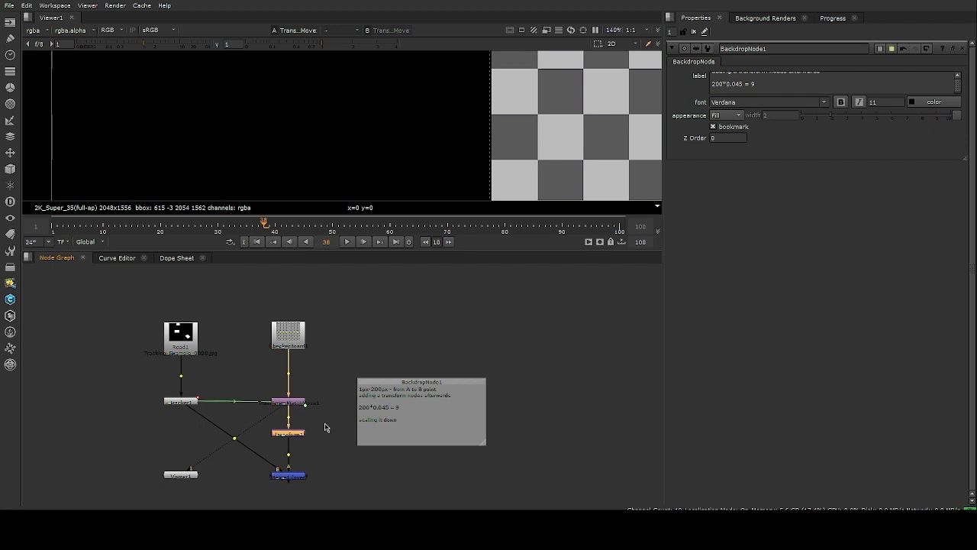
key("ctrl+Up")
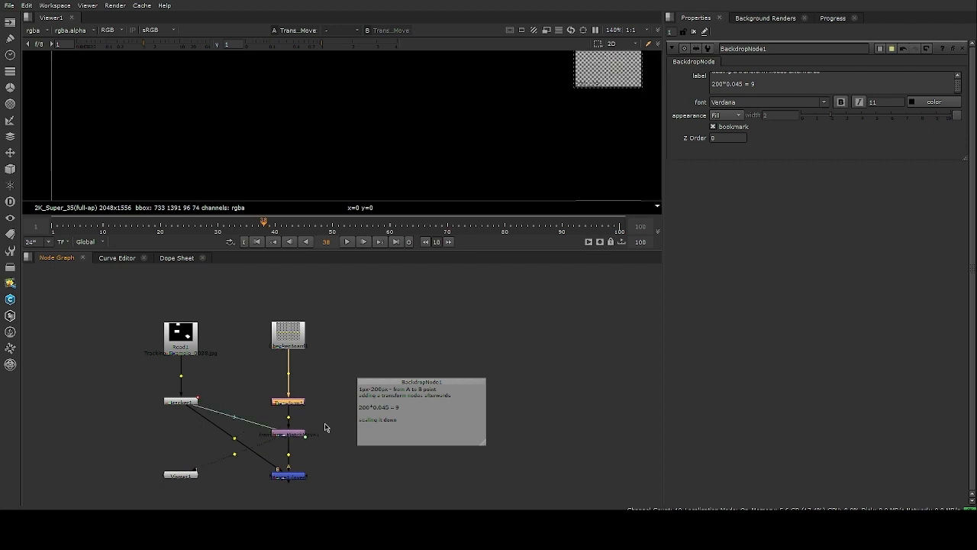
- Move Transform1 up closer to CheckerBoard1 and line Transform_MatchMove1 up level with Tracker1
scroll(290, 397, "up", 3)
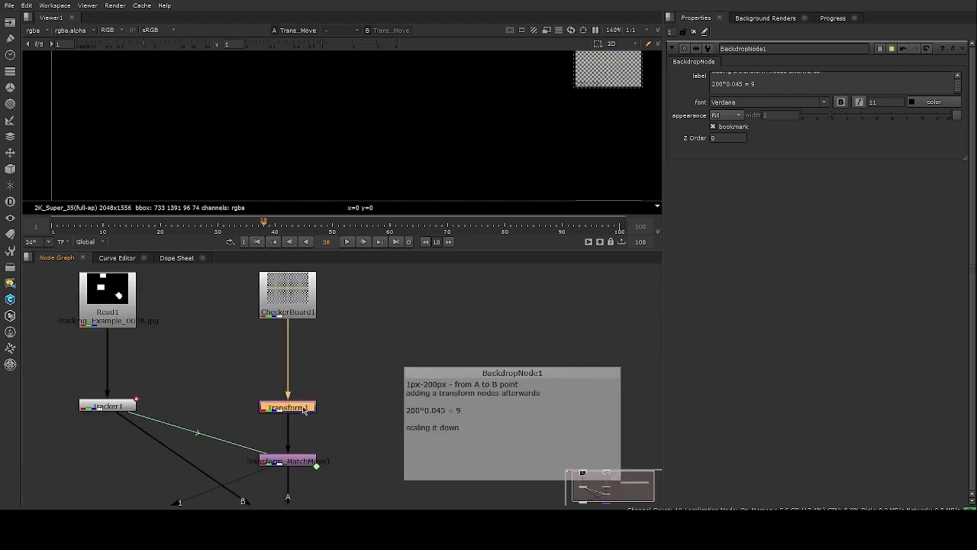
left_click_drag(303, 409, 304, 355)
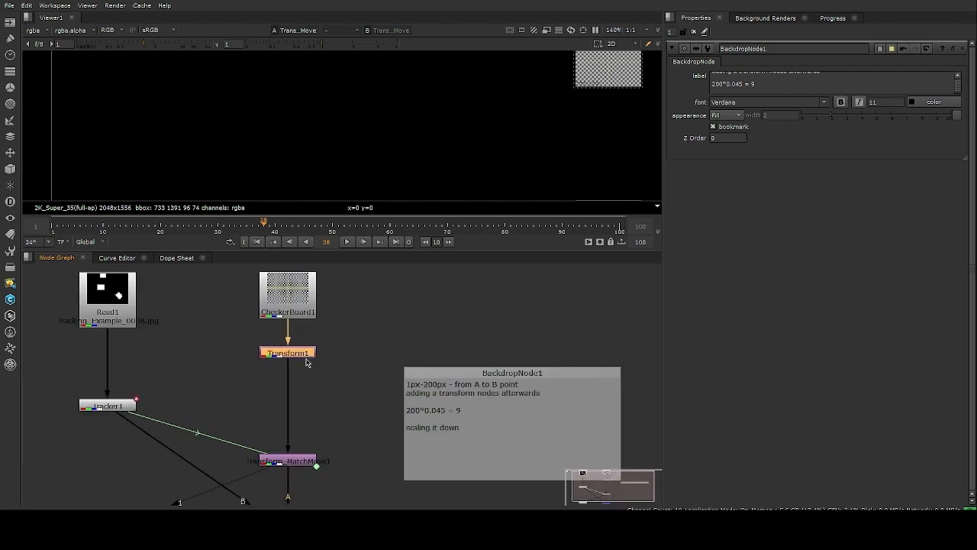
left_click_drag(302, 466, 302, 412)
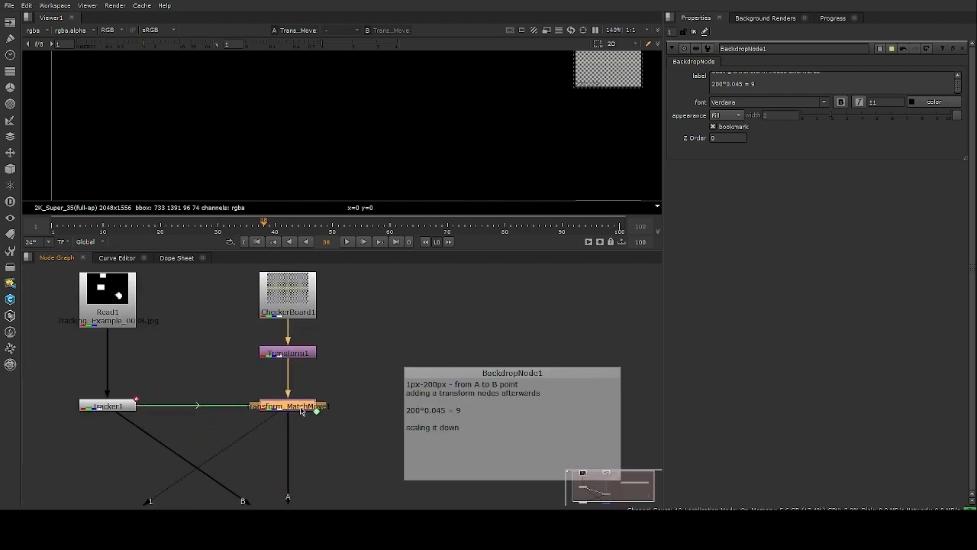
scroll(302, 412, "down", 3)
middle_click_drag(262, 446, 292, 408)
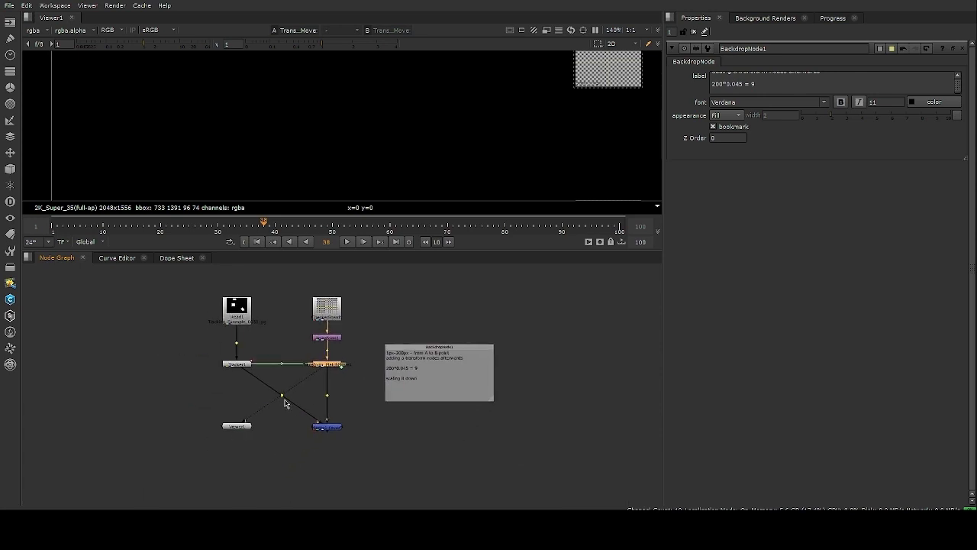
- Route the Tracker1-to-Merge1 connection through a dot below Tracker1 and move Viewer1 below Merge1, leaving no dot on its line
left_click_drag(283, 397, 314, 496, "ctrl")
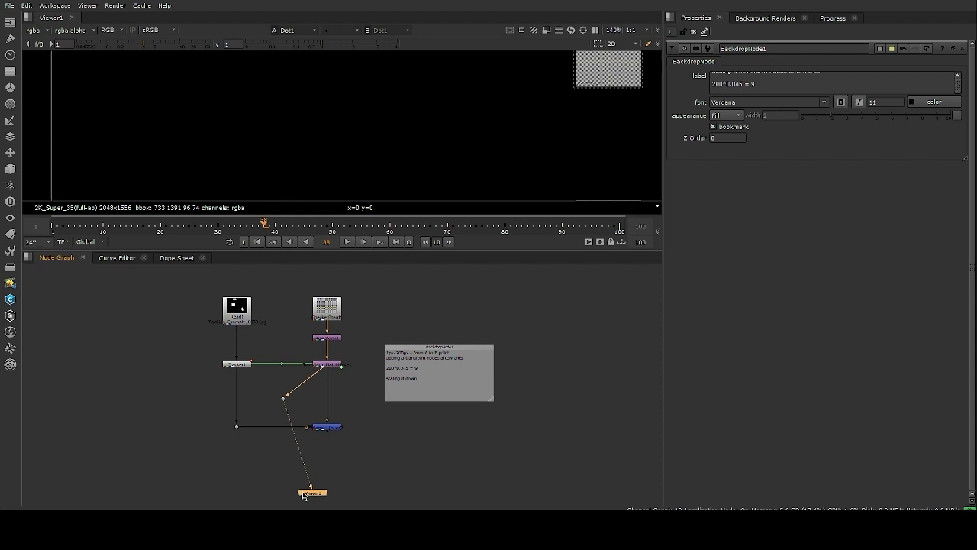
left_click(282, 398)
key("Delete")
scroll(336, 429, "up", 2)
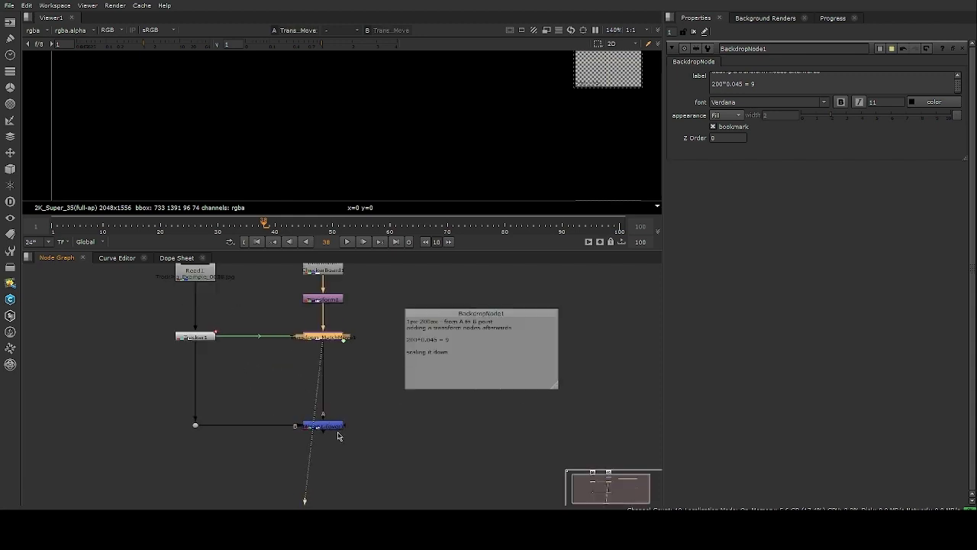
middle_click_drag(322, 410, 348, 385)
scroll(273, 399, "down", 2)
middle_click_drag(258, 394, 267, 403)
scroll(271, 408, "up", 2)
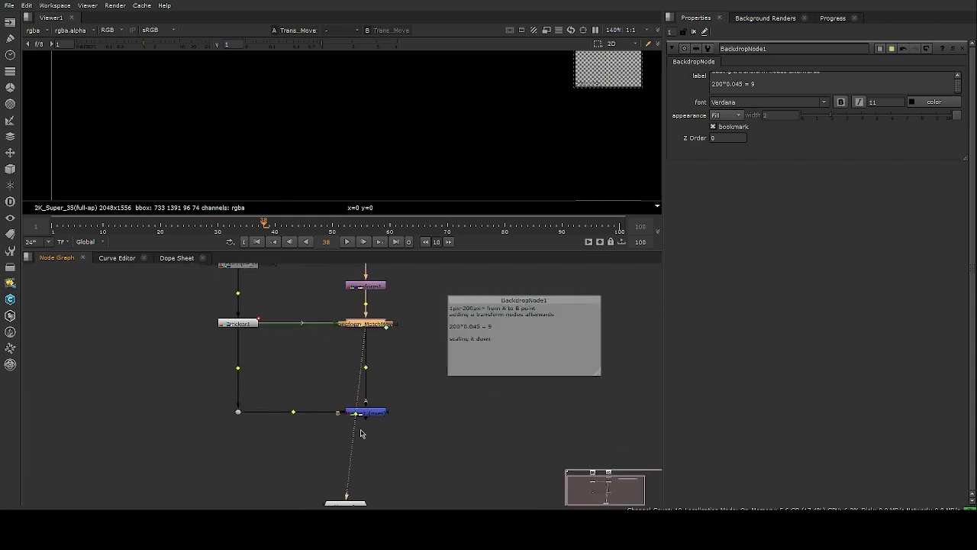
left_click_drag(238, 368, 278, 382, "ctrl")
key("Delete")
left_click(210, 374)
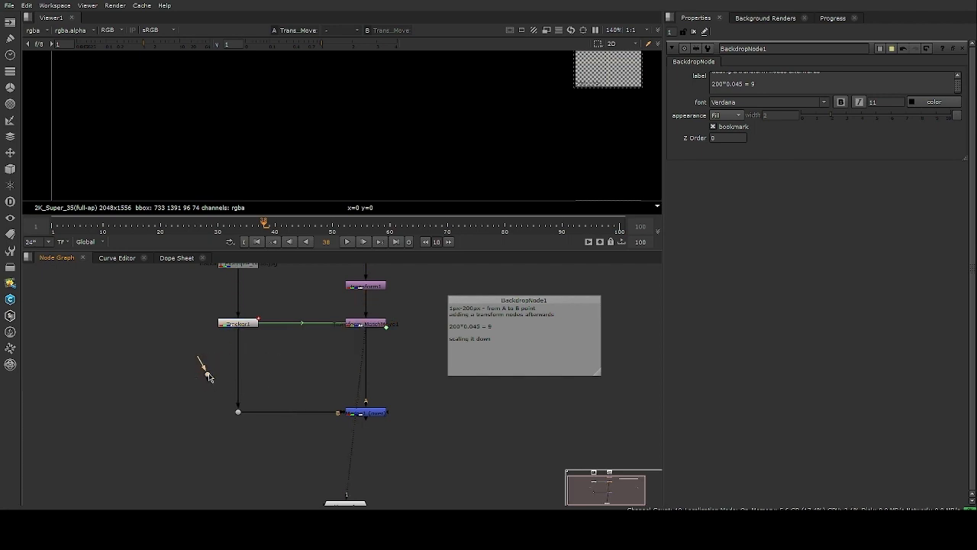
left_click_drag(209, 376, 158, 381)
left_click_drag(183, 350, 119, 414)
key("Delete")
- Show Merge1's output in the viewer with the CheckerBoard and white square in view
scroll(297, 352, "down", 4)
scroll(382, 393, "up", 3)
left_click(324, 376)
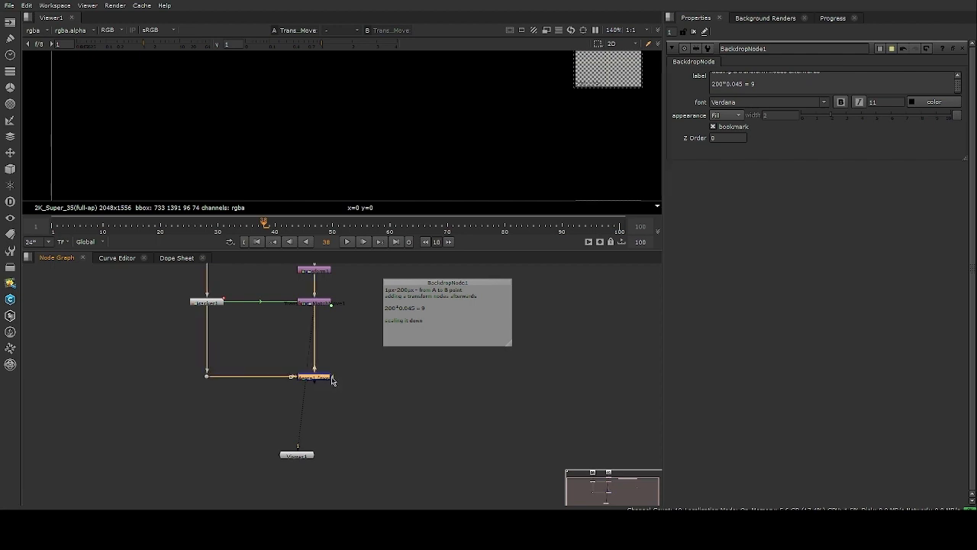
key("1")
scroll(458, 178, "down", 4)
scroll(434, 101, "up", 2)
middle_click_drag(571, 131, 351, 119)
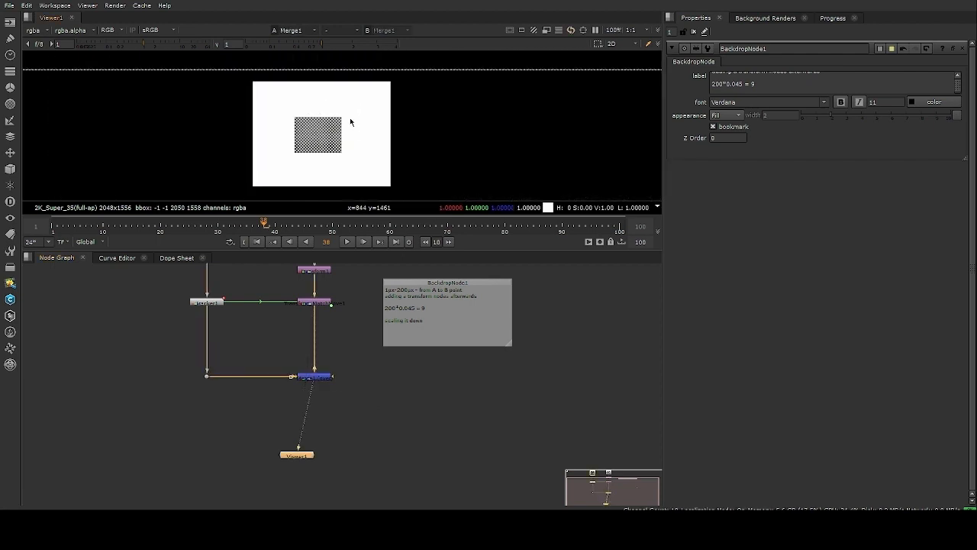
scroll(350, 119, "down", 2)
- Play the merged result from the first frame to check how the CheckerBoard follows the white square, then stop playback
left_click(257, 241)
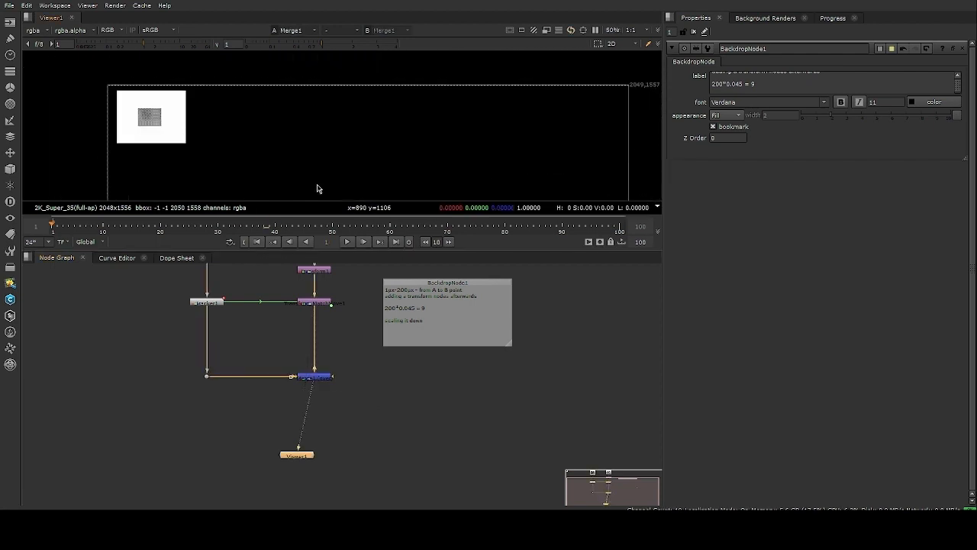
left_click(348, 242)
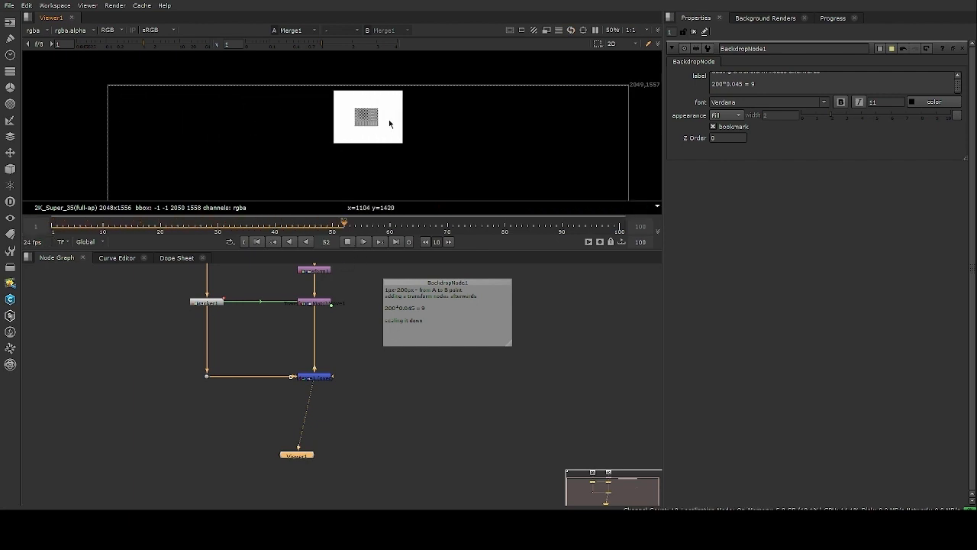
left_click_drag(714, 83, 756, 84)
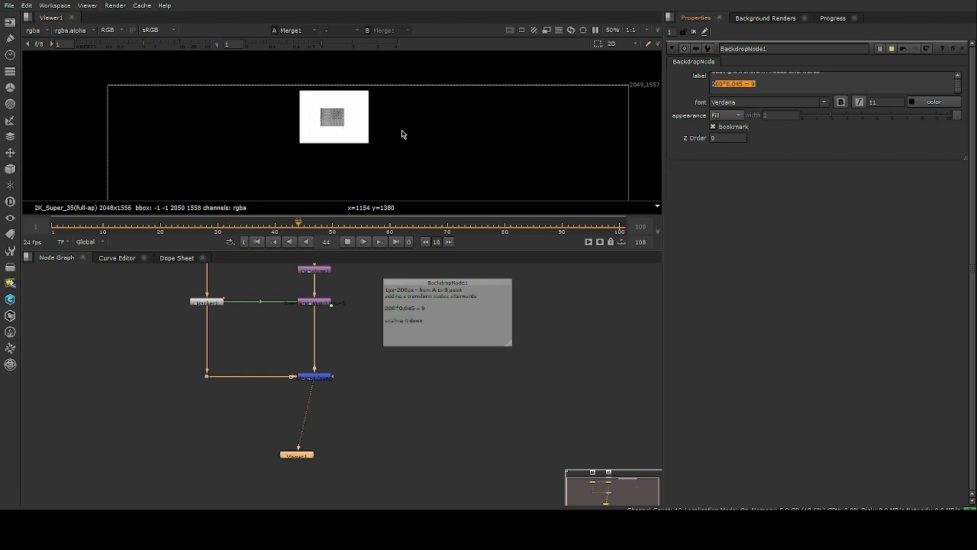
left_click(347, 242)
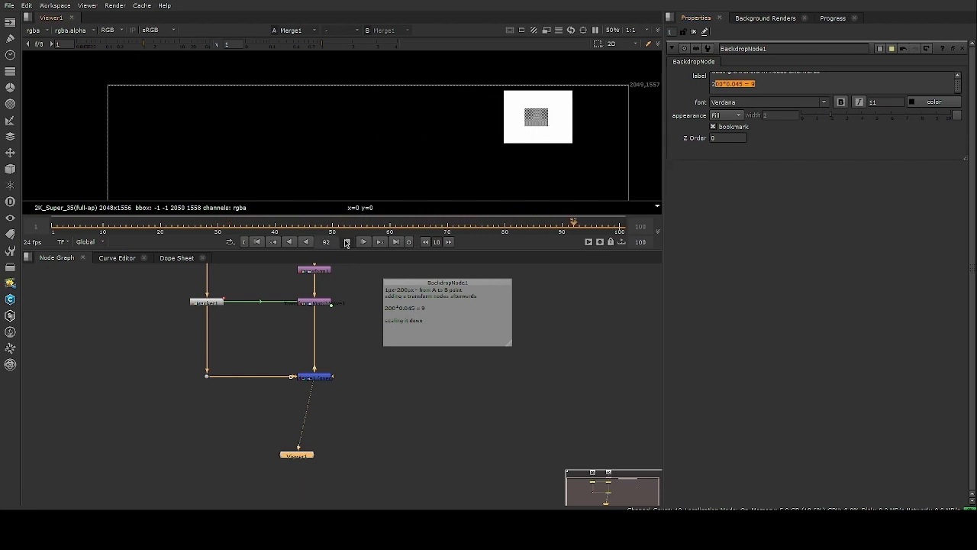
- Move the BackdropNode1 note farther to the right of the node tree
key("f")
scroll(374, 327, "up", 2)
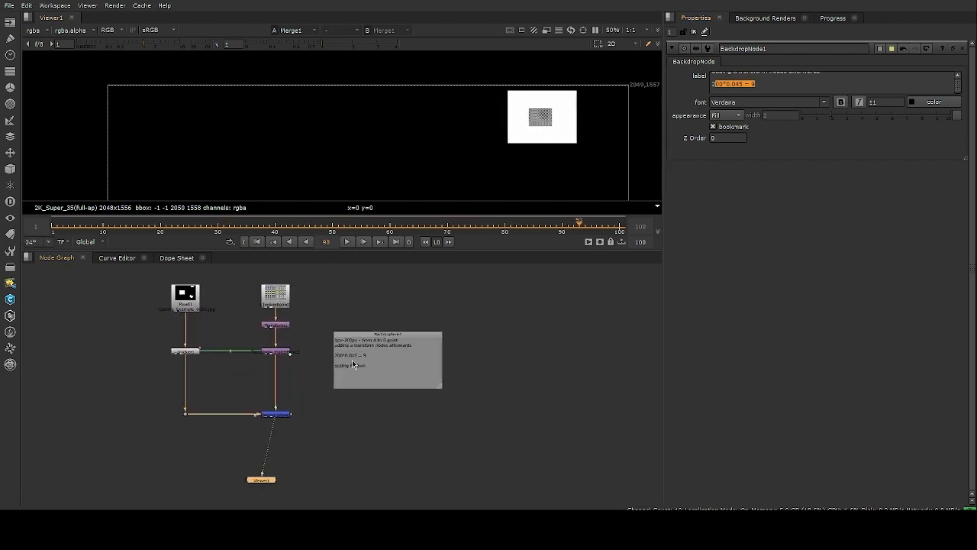
middle_click_drag(336, 397, 406, 349)
left_click_drag(341, 436, 343, 469)
middle_click_drag(410, 345, 365, 399)
scroll(341, 342, "up", 1)
scroll(422, 348, "up", 2)
left_click_drag(425, 337, 583, 307)
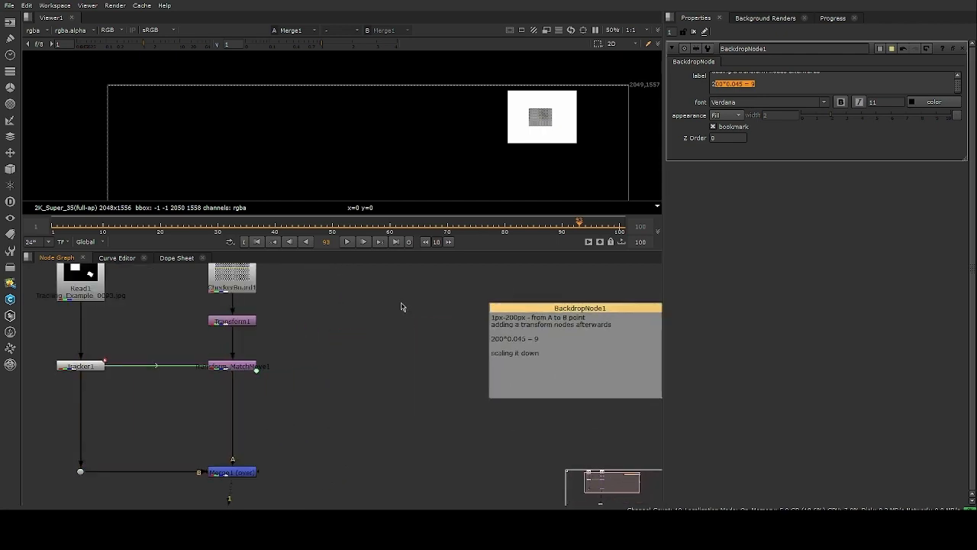
scroll(392, 307, "down", 4)
middle_click_drag(353, 394, 314, 381)
scroll(309, 328, "up", 2)
middle_click_drag(266, 321, 338, 370)
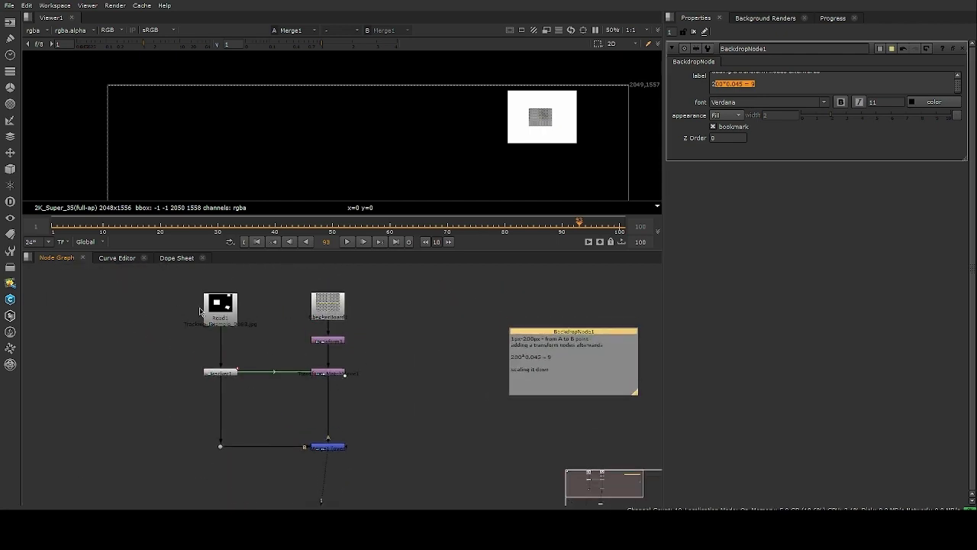
left_click_drag(152, 270, 394, 459)
left_click(412, 456)
middle_click_drag(384, 428, 350, 410)
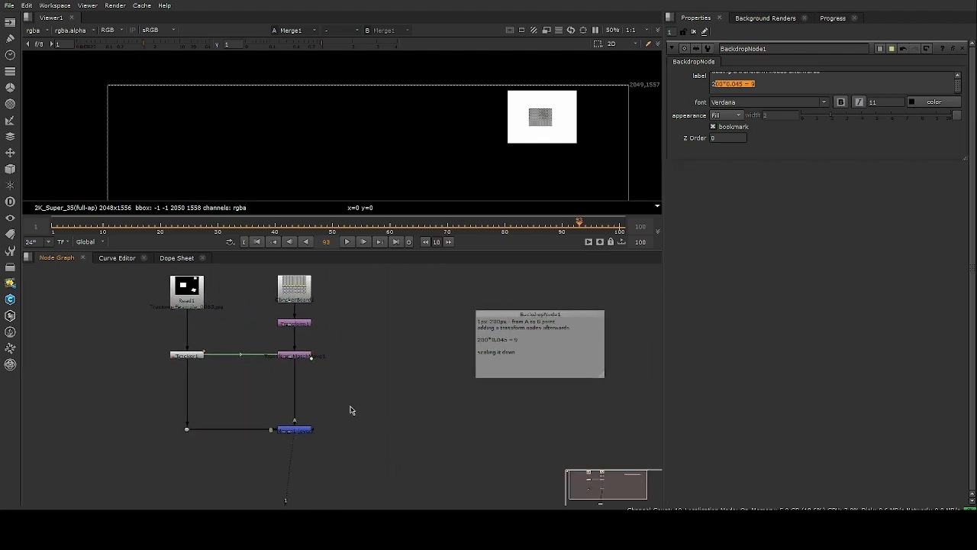
mouse_move(240, 353)
middle_mouse_down()
mouse_move(318, 357)
mouse_move(238, 359)
mouse_move(271, 356)
middle_mouse_up()
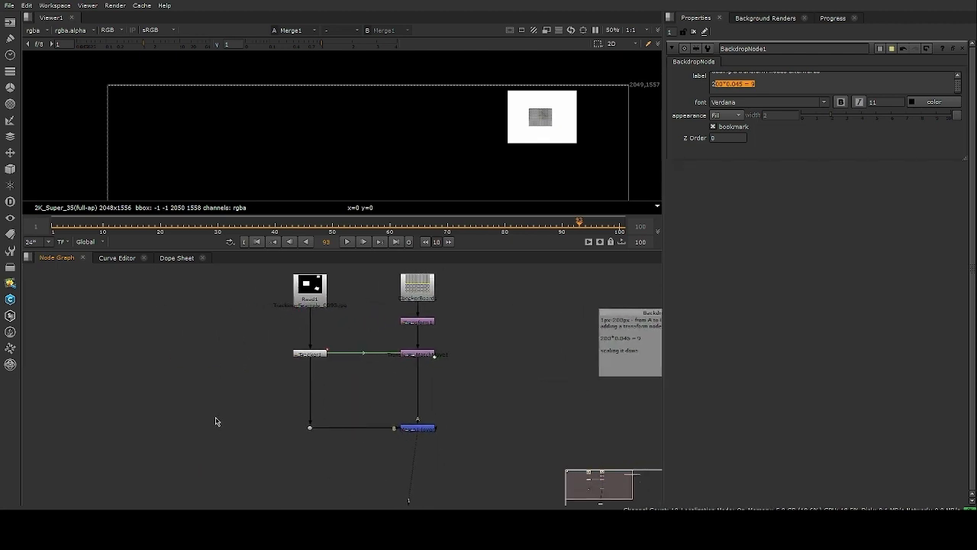
- Maximize the Node Graph and raise Read1, CheckerBoard1 and Transform1 to leave more space above Tracker1 and Transform_MatchMove1
key("space")
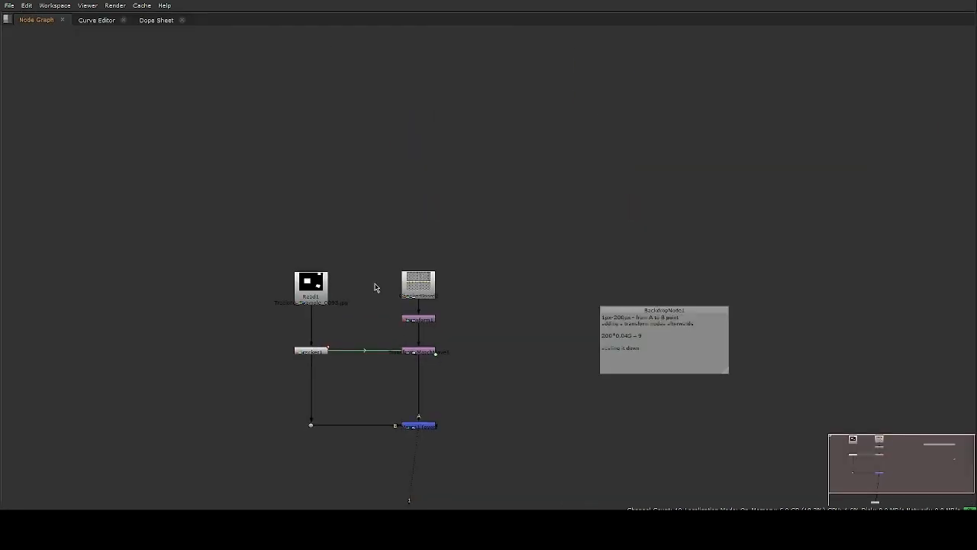
left_click_drag(348, 234, 342, 158)
left_click_drag(252, 111, 362, 183)
left_click_drag(338, 150, 337, 135)
middle_click_drag(450, 238, 408, 228)
left_click_drag(443, 186, 398, 173)
left_click_drag(290, 133, 290, 106)
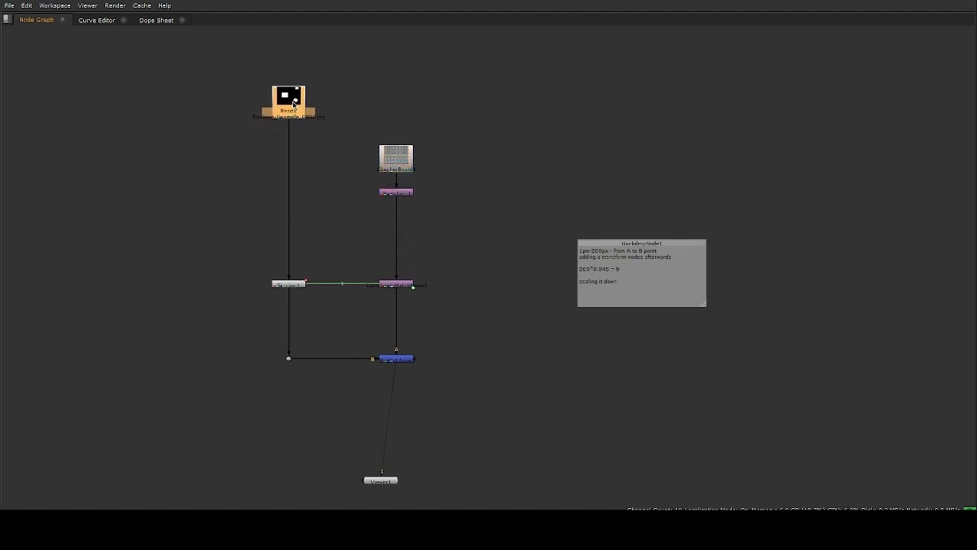
- Move BackdropNode1 up and farther away from the CheckerBoard1 branch
left_click_drag(452, 127, 362, 201)
middle_click_drag(439, 245, 418, 234)
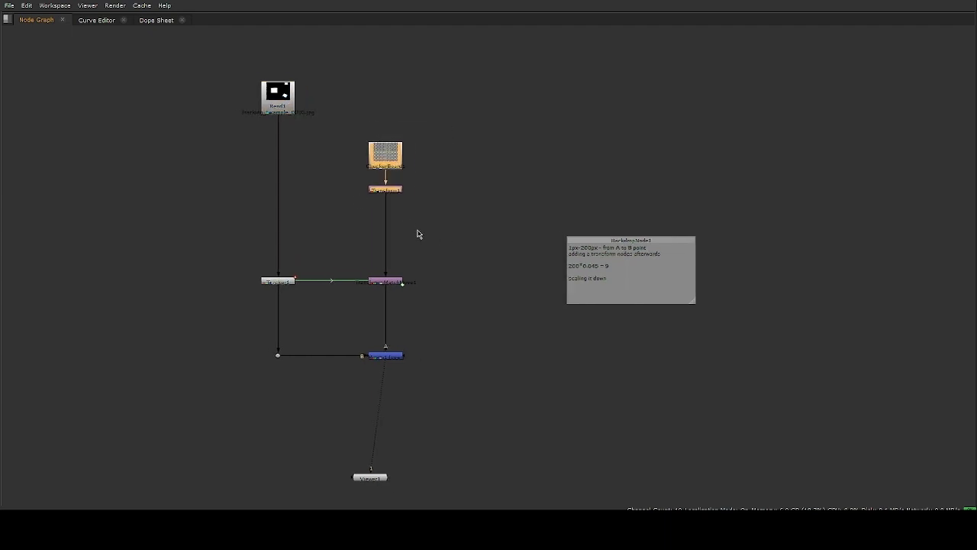
left_click(447, 258)
left_click_drag(626, 236, 746, 195)
middle_click_drag(448, 263, 472, 235)
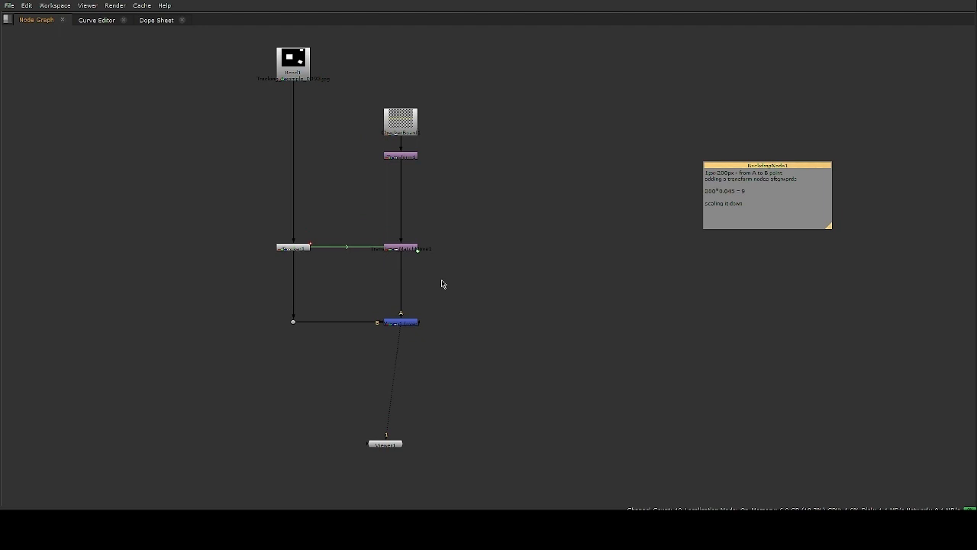
left_click(410, 323)
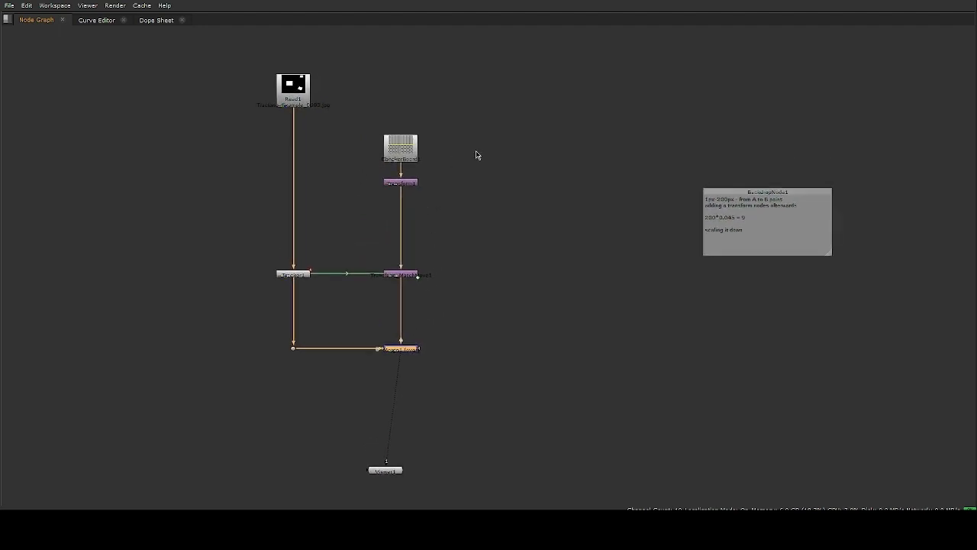
- Add a new Backdrop node behind Read1 and restore the full pane layout
left_click(202, 257)
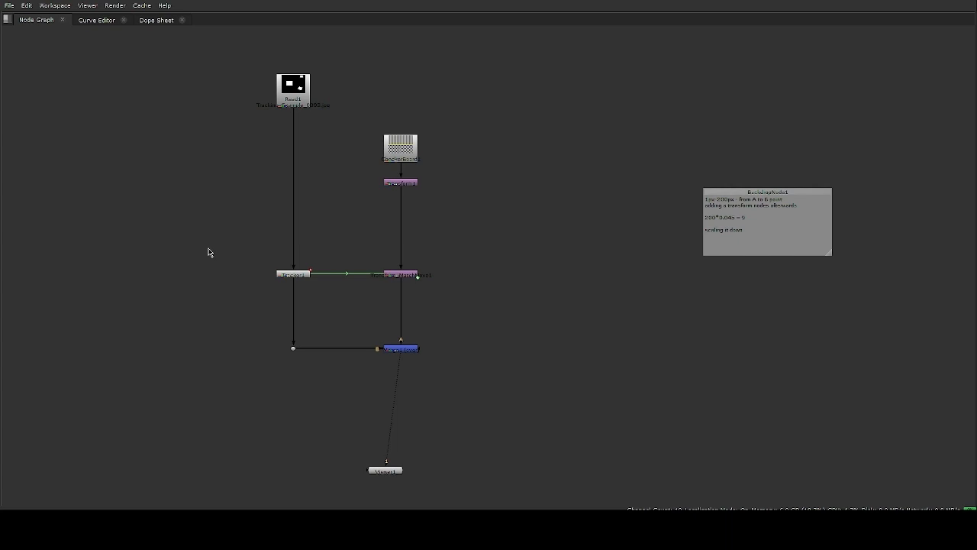
key("Return")
left_click_drag(199, 251, 360, 128)
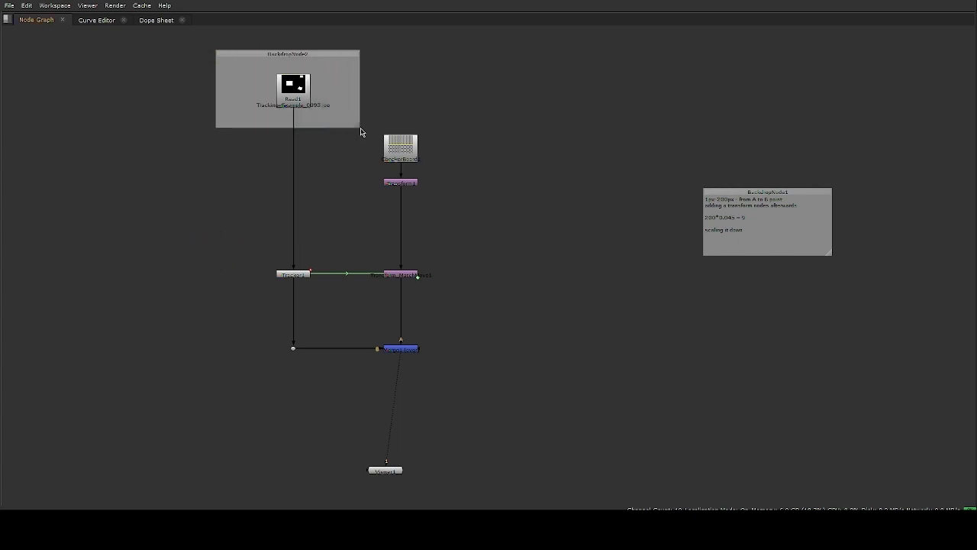
middle_click_drag(317, 63, 306, 103)
left_click(303, 97)
middle_click_drag(363, 319, 326, 416)
key("space")
- Move BackdropNode2 up without shifting Read1 and enlarge it so it encloses Read1 with more room
middle_click_drag(359, 371, 332, 453)
middle_click_drag(271, 304, 284, 360)
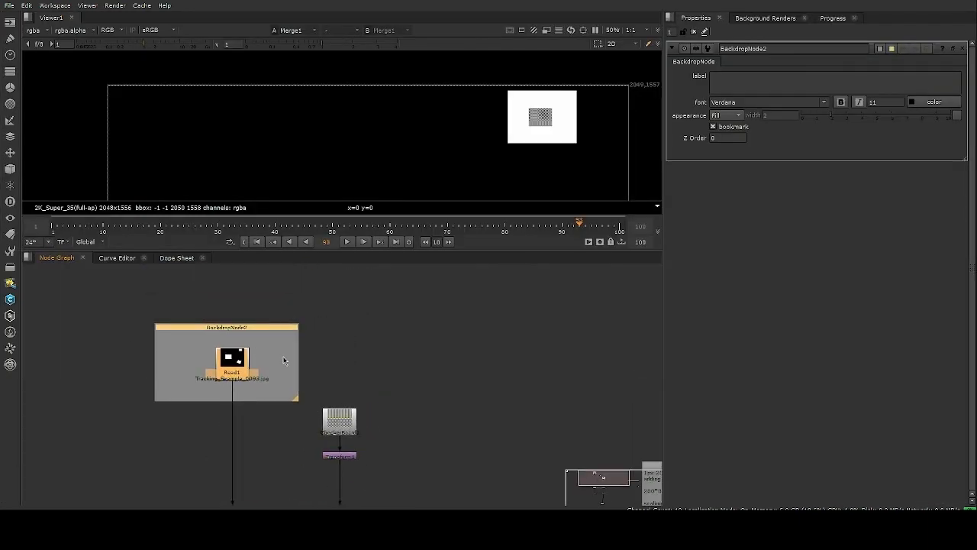
left_click_drag(251, 331, 209, 277, "ctrl")
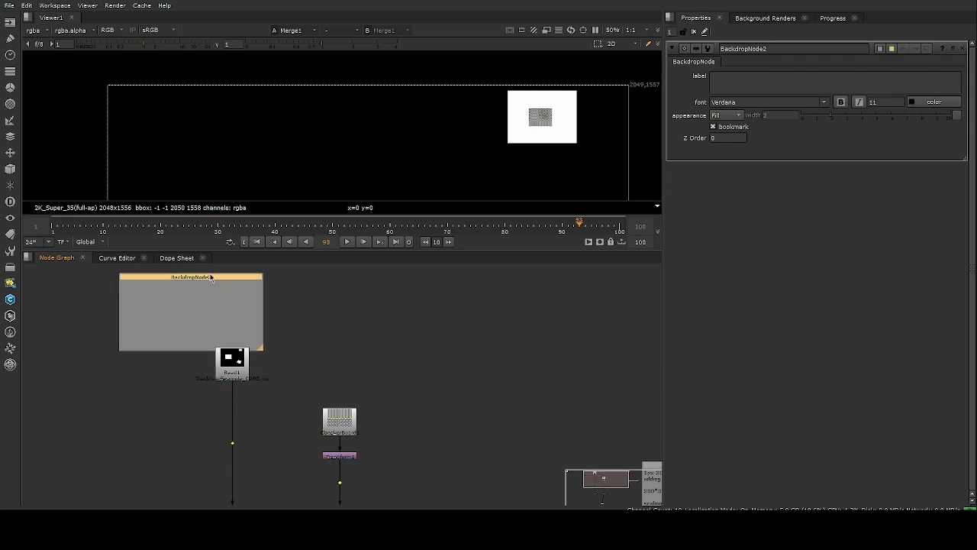
left_click_drag(261, 354, 323, 400)
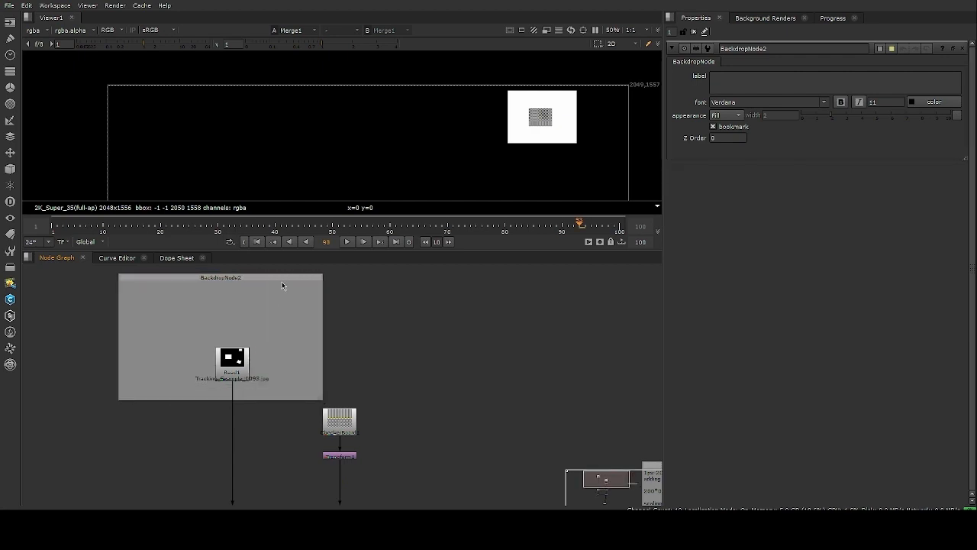
- Label BackdropNode2 "TEST_SHOT_FOR_TRACKING" and set its label font size to 55
left_click(283, 286)
left_click(744, 82)
type("TEST_SHOT_FOR")
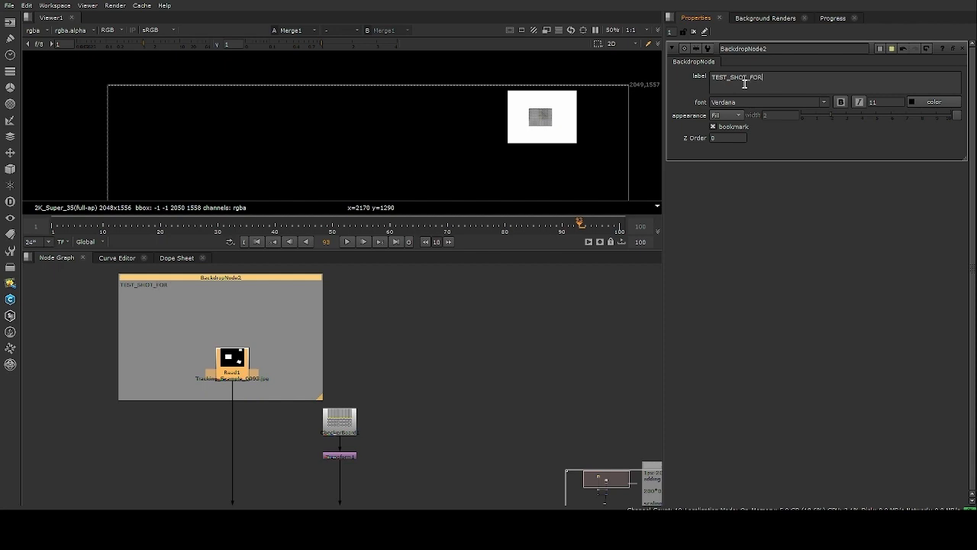
type("_TRACKINGS")
double_click(886, 102)
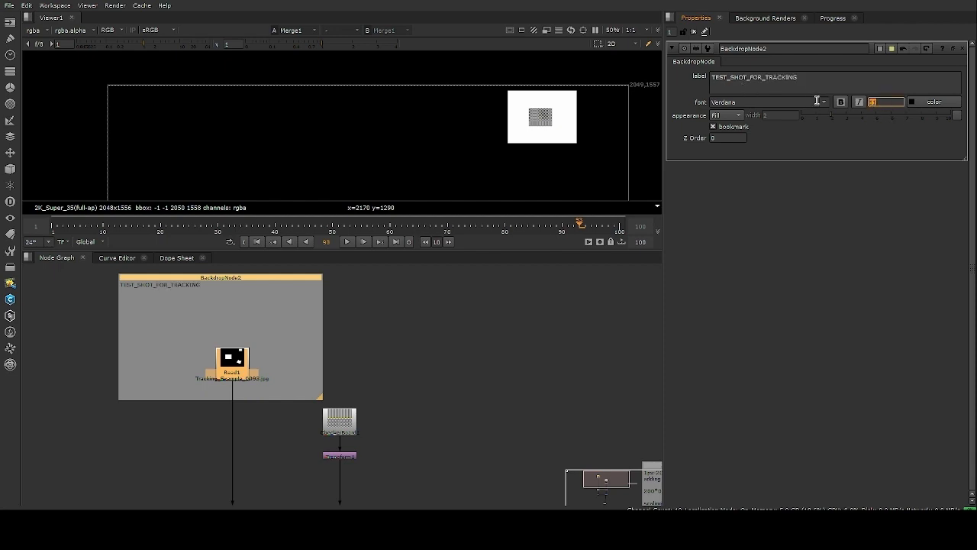
type("50")
key("Return")
scroll(374, 371, "down", 3)
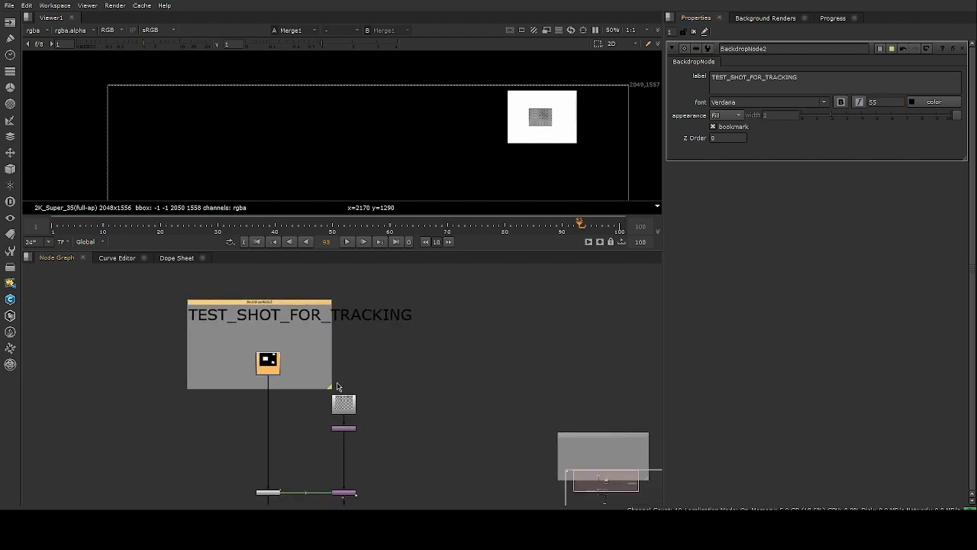
- Maximize the Node Graph and shift CheckerBoard1, Transform1, Transform_MatchMove1 and Merge1 together farther right from Tracker1
key("space")
middle_click_drag(329, 395, 342, 244)
left_click_drag(381, 188, 182, 400)
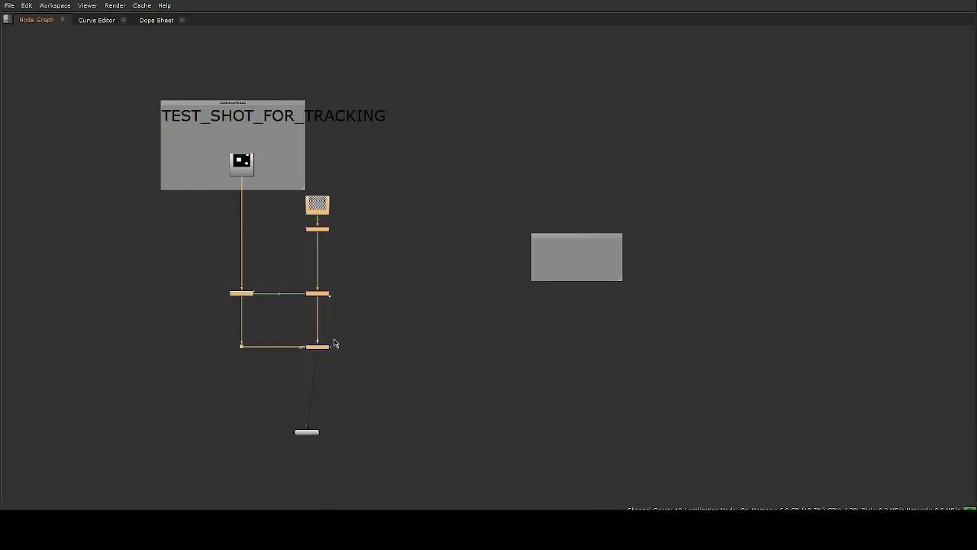
left_click(368, 229)
left_click_drag(369, 171, 255, 381)
left_click_drag(319, 350, 422, 350)
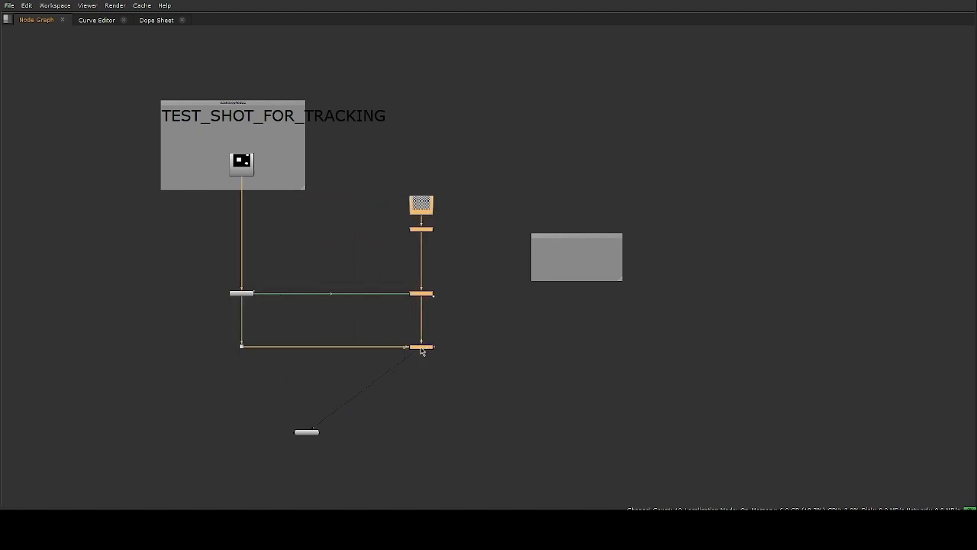
left_click(475, 293)
- Lower Merge1 and its B-input dot together, and place Viewer1 below and to the right of Merge1
middle_click_drag(409, 345, 401, 287)
left_click_drag(212, 264, 498, 336)
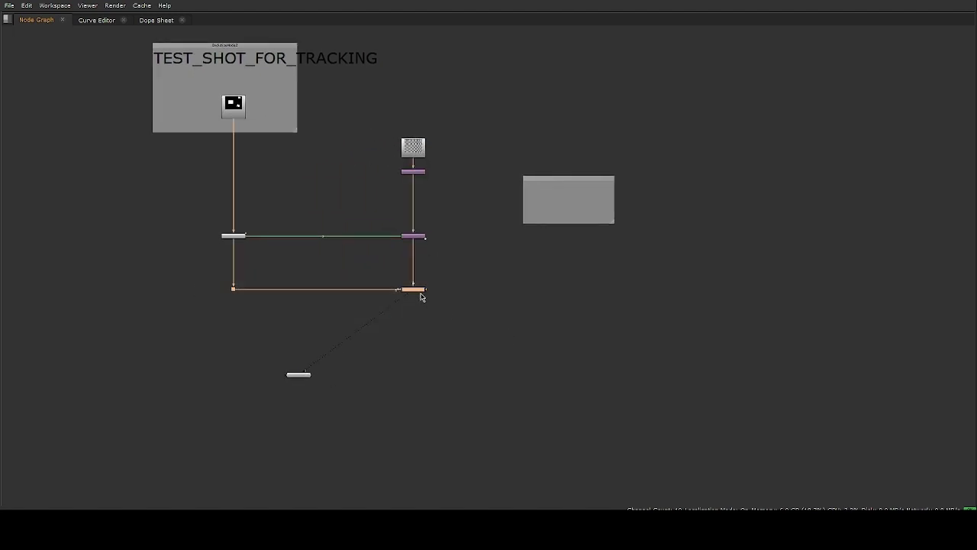
left_click_drag(420, 297, 421, 338)
left_click(385, 359)
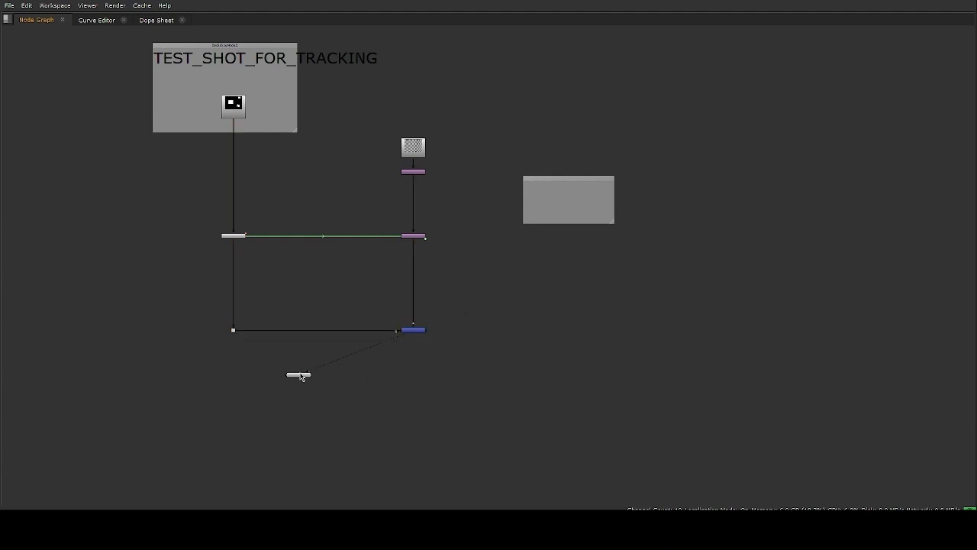
left_click_drag(300, 374, 324, 414)
left_click_drag(307, 379, 482, 478)
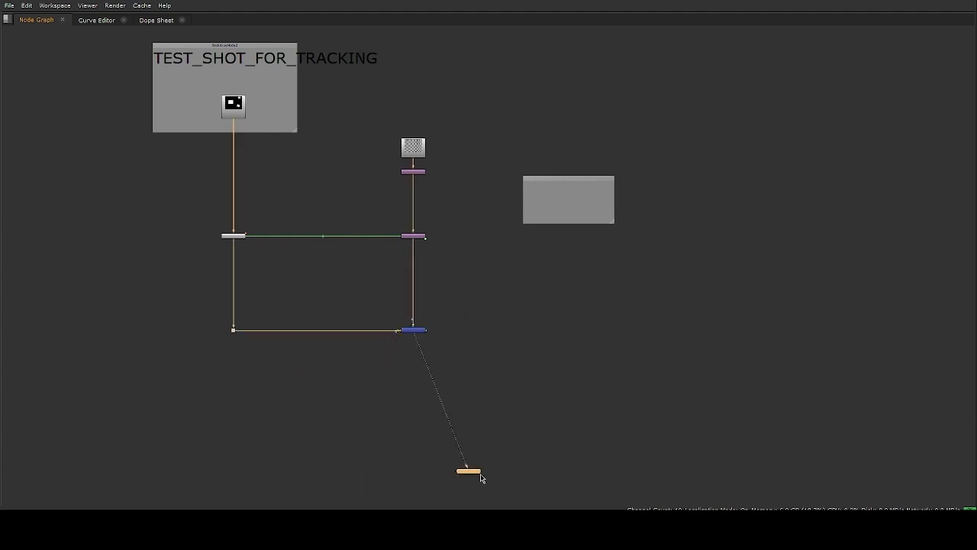
- Widen BackdropNode2 so the whole TEST_SHOT_FOR_TRACKING label fits inside it
middle_click_drag(491, 353, 456, 405)
left_click_drag(406, 181, 380, 181)
left_click(416, 196)
middle_click_drag(419, 196, 432, 220)
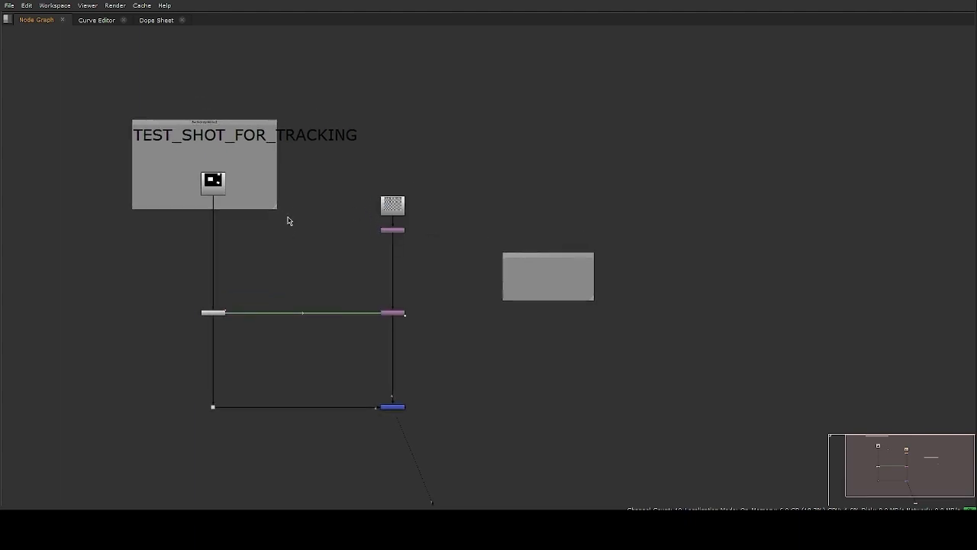
left_click_drag(279, 210, 359, 220)
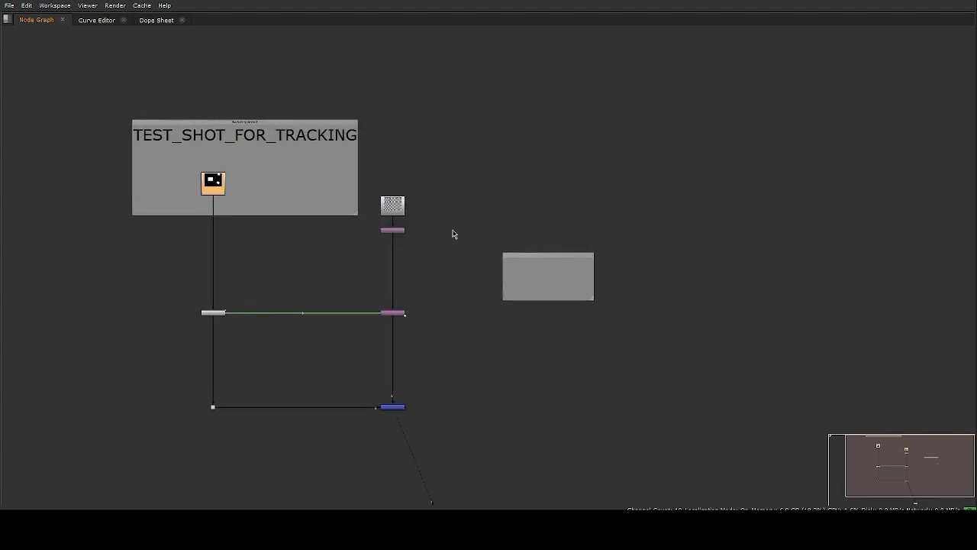
- Move the whole CheckerBoard1-to-Merge1 column farther right, clear of the TEST_SHOT_FOR_TRACKING backdrop, and restore the Node Graph to its normal pane size
middle_click_drag(454, 231, 402, 196)
left_click_drag(431, 133, 278, 446)
left_click_drag(343, 375, 388, 375)
left_click(436, 295)
middle_click_drag(401, 327, 375, 408)
key("space")
middle_click_drag(385, 294, 373, 400)
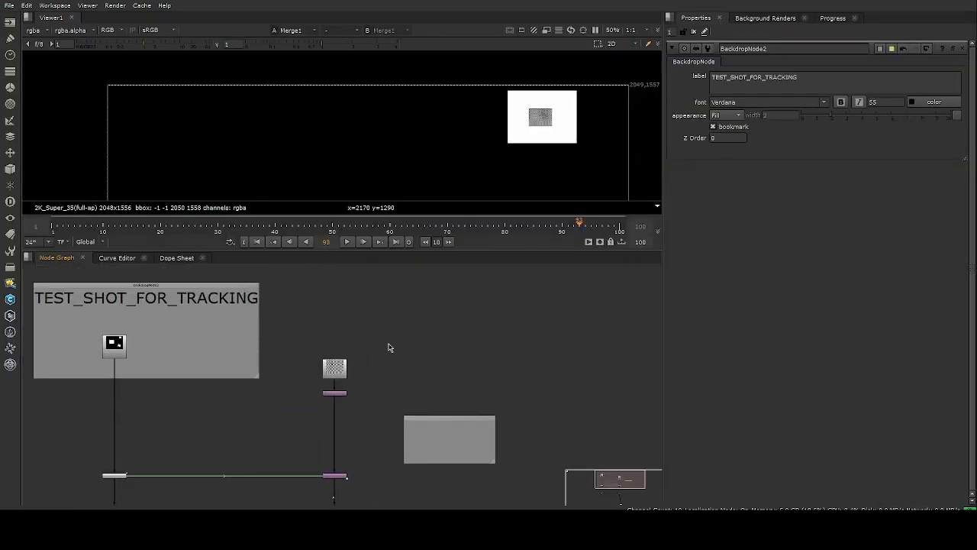
- Create a backdrop around CheckerBoard1 and Transform1, and enlarge it on all sides to leave room for a label
left_click_drag(394, 319, 301, 406)
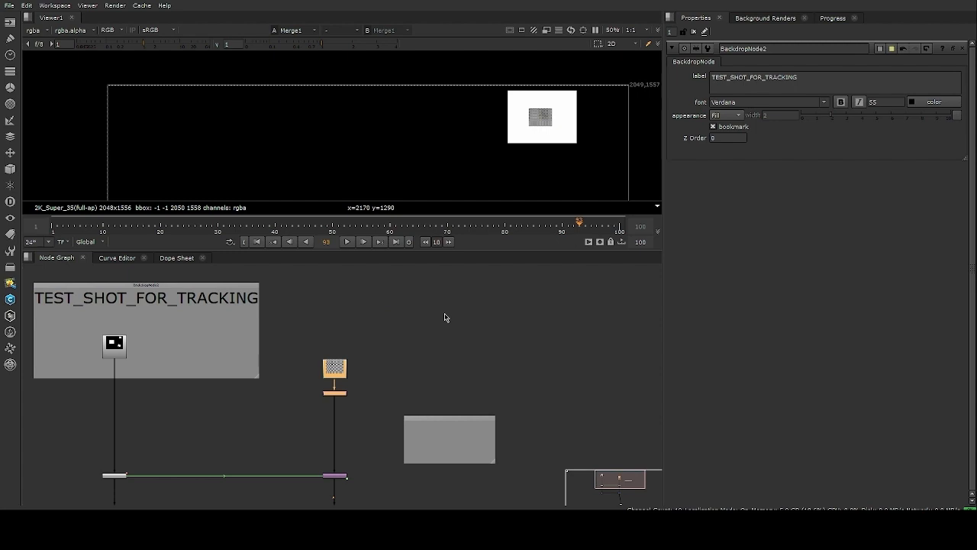
key("Return")
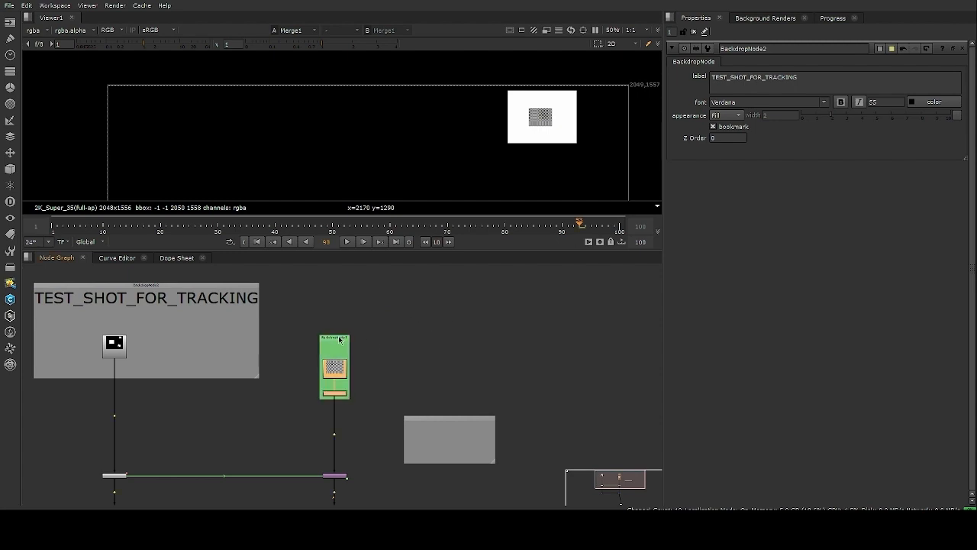
left_click_drag(339, 339, 295, 313, "ctrl")
left_click_drag(306, 373, 394, 412)
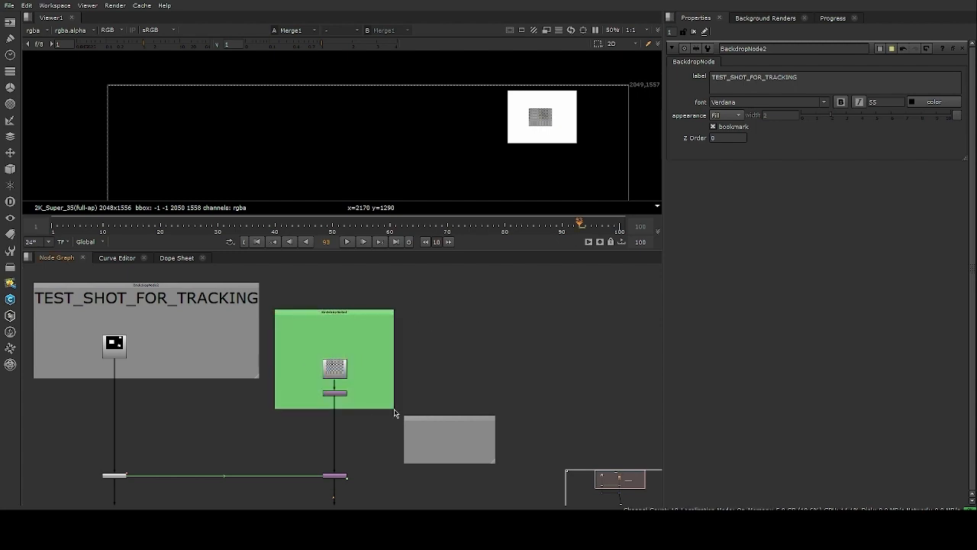
- Label the backdrop around CheckerBoard1 and Transform1 "PLACEHOLDER"
double_click(355, 311)
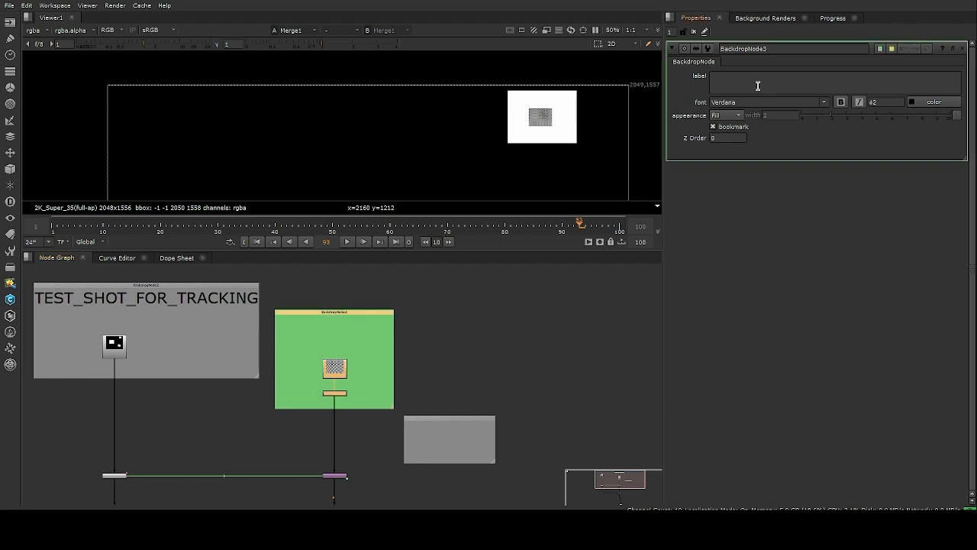
type("PLACEHOLDER")
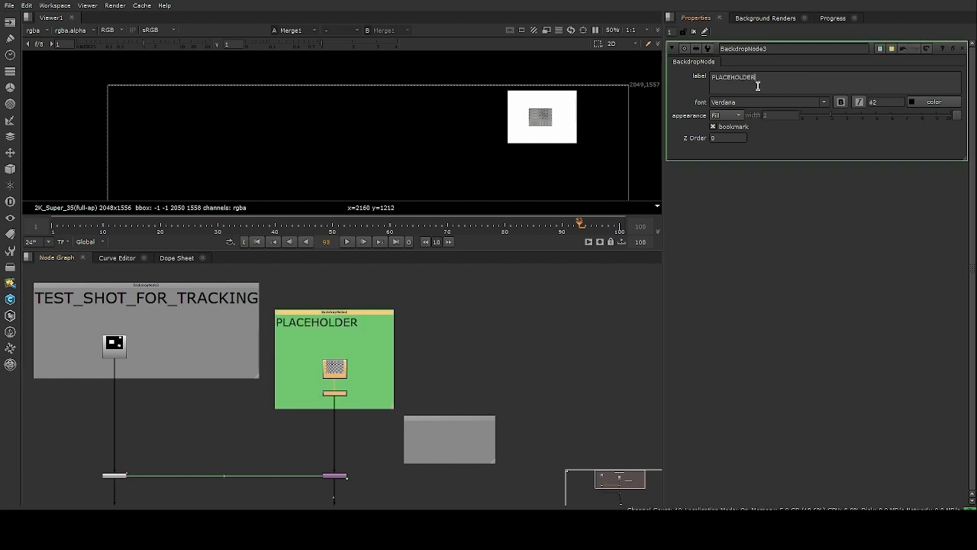
- Move the unlabelled grey notes backdrop farther away from the PLACEHOLDER backdrop in the node graph
left_click(455, 359)
scroll(450, 365, "down", 3)
scroll(414, 368, "up", 2)
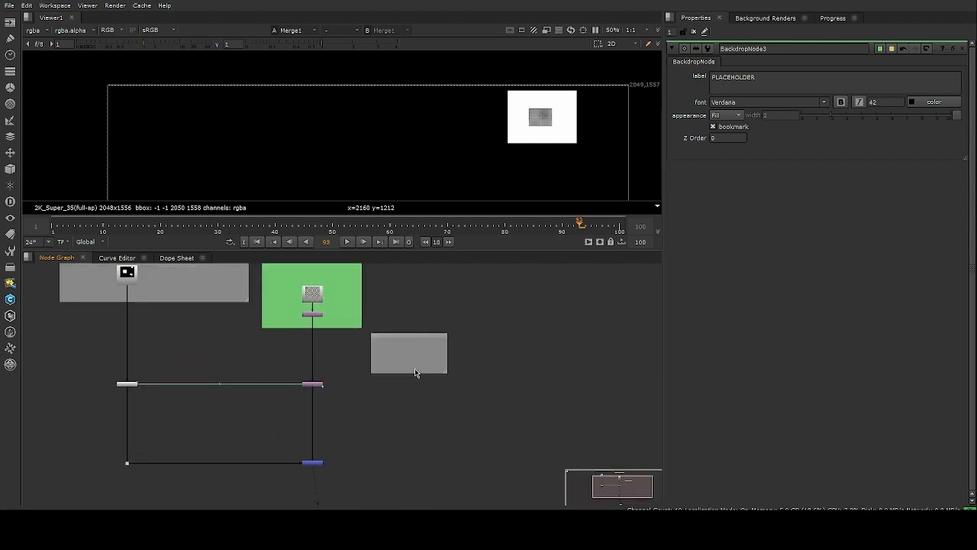
left_click_drag(412, 338, 493, 362)
scroll(406, 323, "down", 2)
middle_click_drag(367, 321, 364, 341)
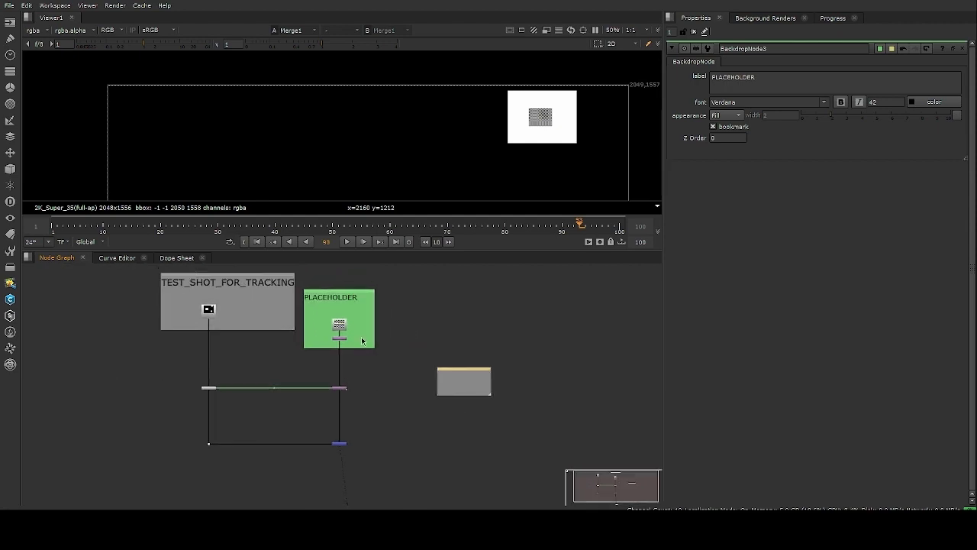
- Review the node tree and briefly play back the merged composite in the viewer
scroll(325, 305, "up", 4)
scroll(366, 313, "up", 3)
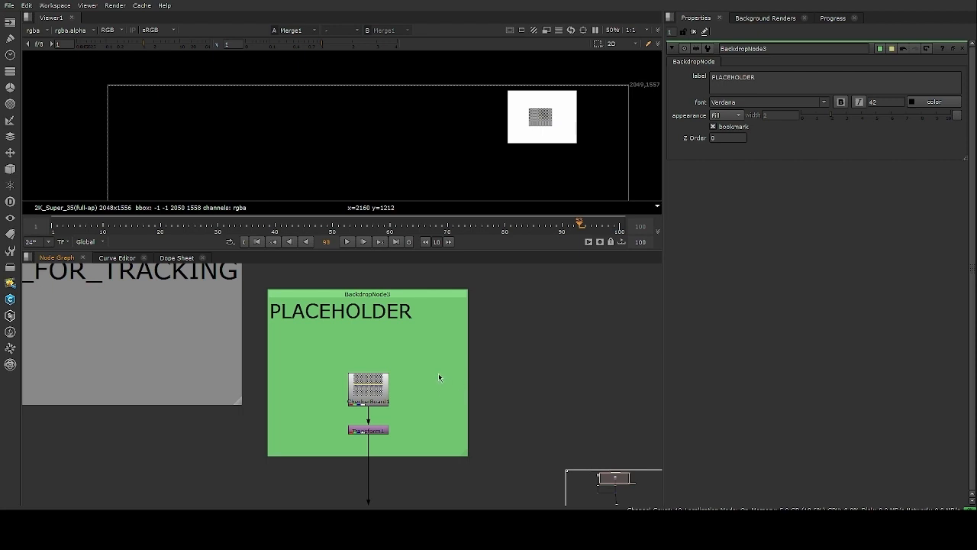
scroll(447, 370, "down", 5)
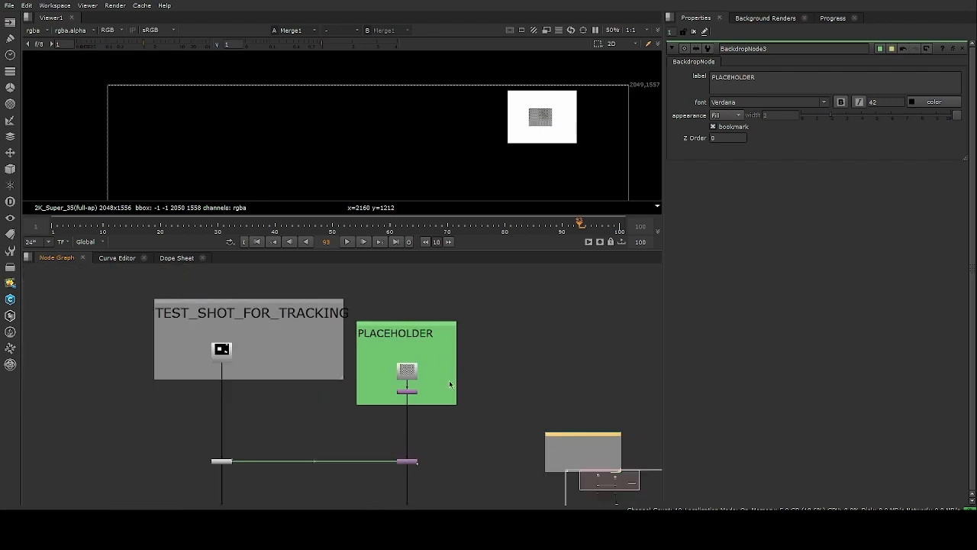
scroll(396, 374, "up", 8)
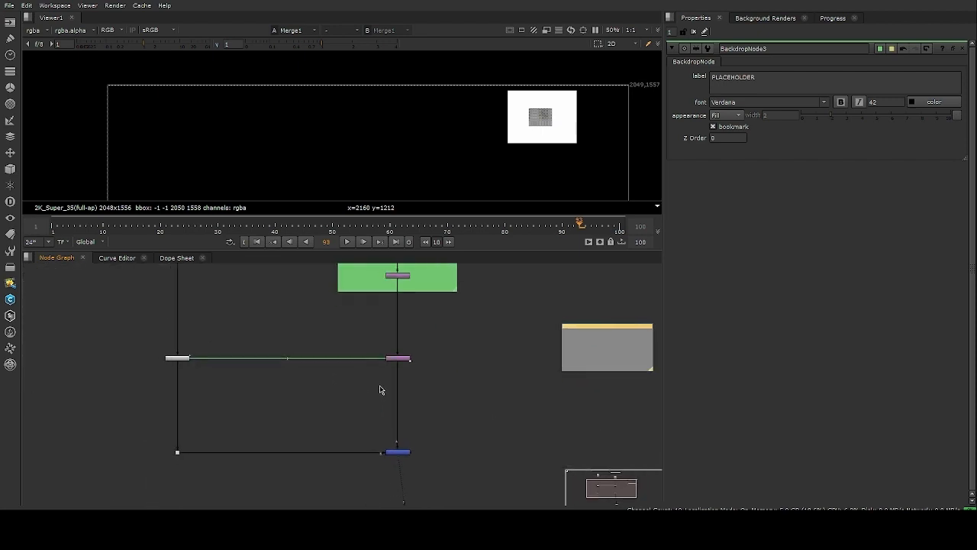
scroll(413, 349, "down", 6)
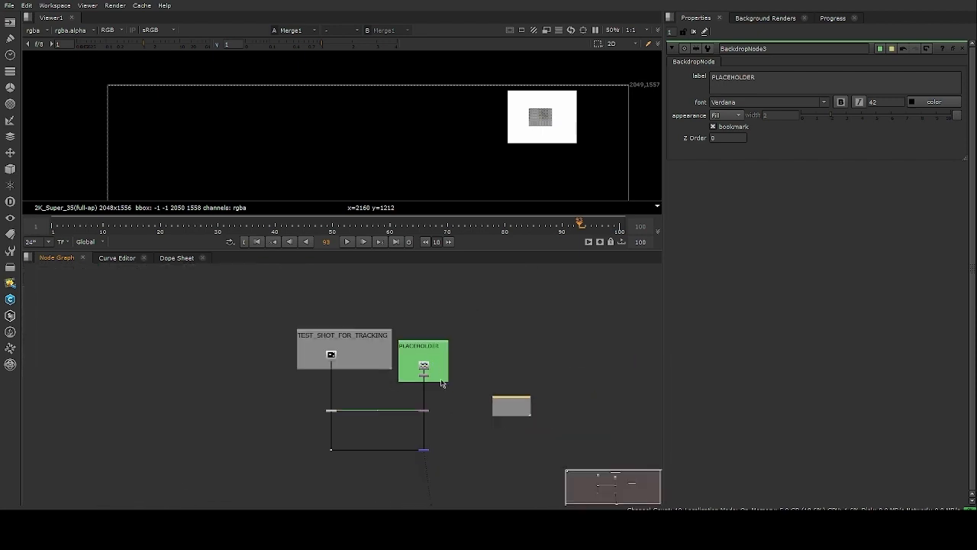
left_click(351, 244)
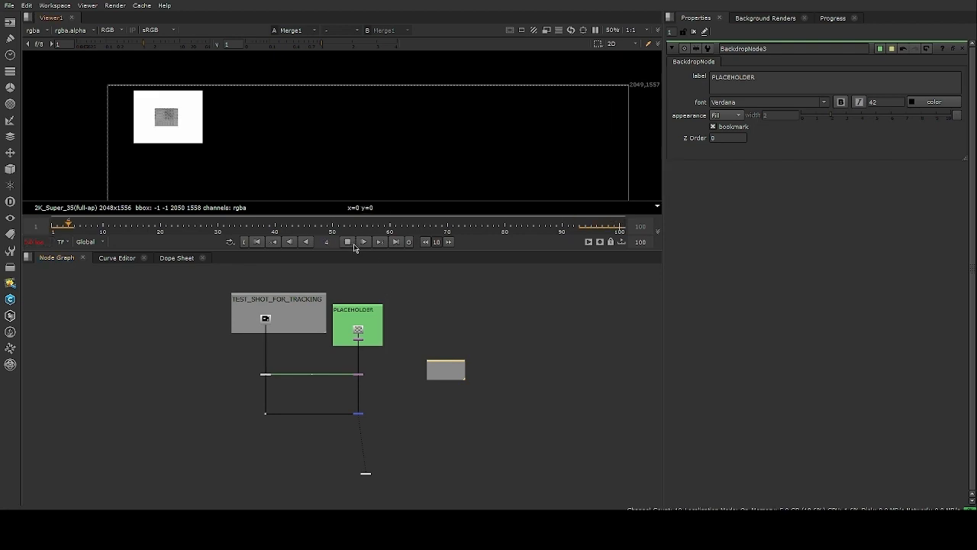
left_click(352, 244)
- Create a backdrop around the Tracker1 node and enlarge it to leave room around the node
middle_click_drag(360, 368, 390, 383)
key("space")
scroll(388, 397, "up", 1)
middle_click_drag(360, 329, 350, 253)
scroll(328, 305, "up", 5)
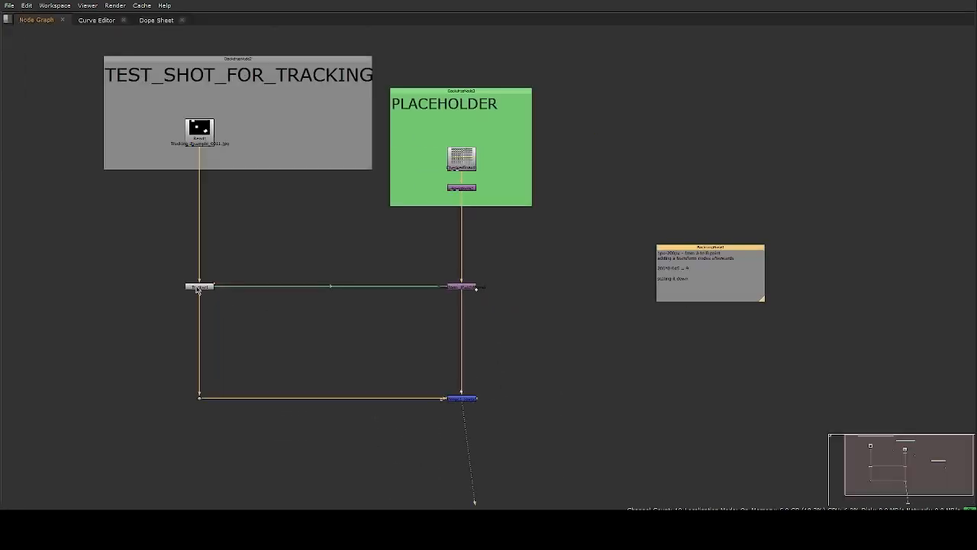
middle_click_drag(106, 244, 219, 259)
left_click_drag(220, 259, 355, 334)
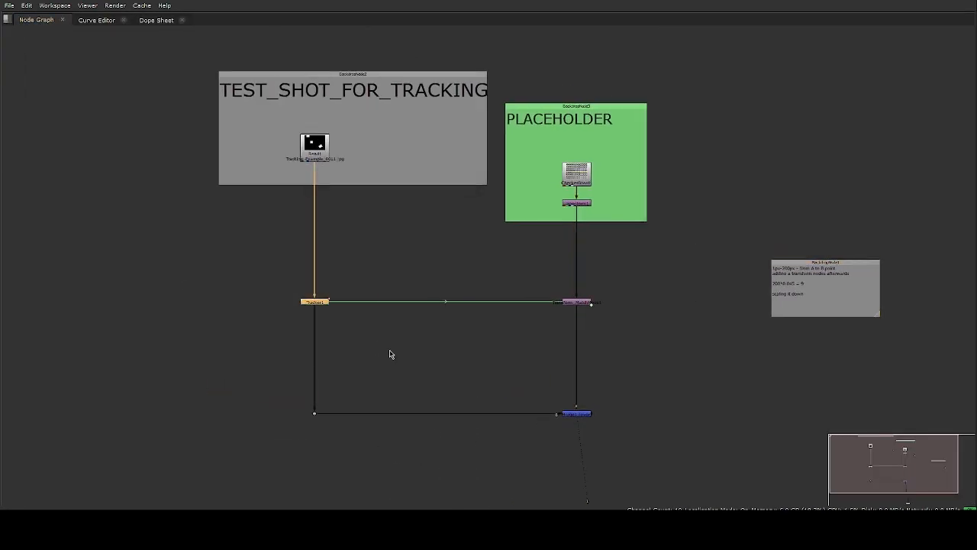
key("Return")
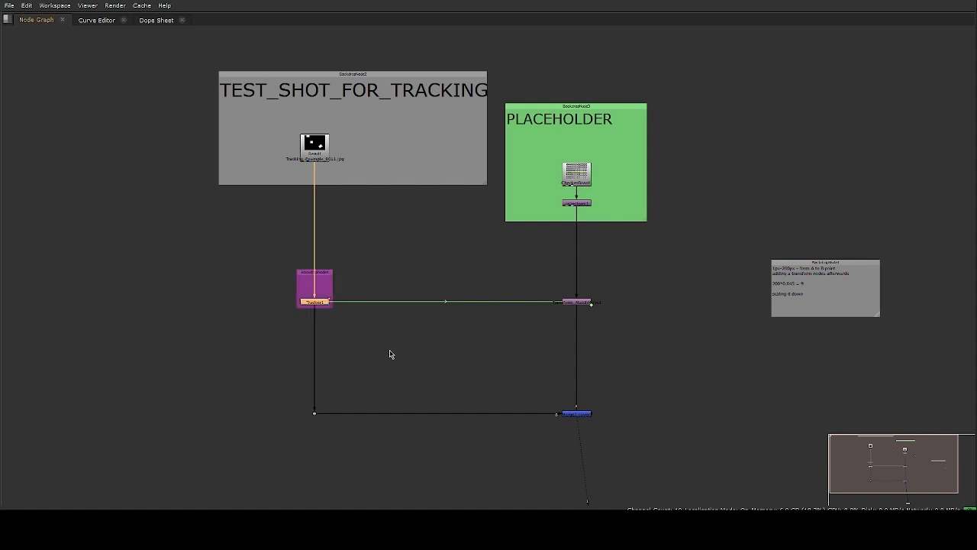
left_click_drag(325, 286, 389, 338, "ctrl")
key("space")
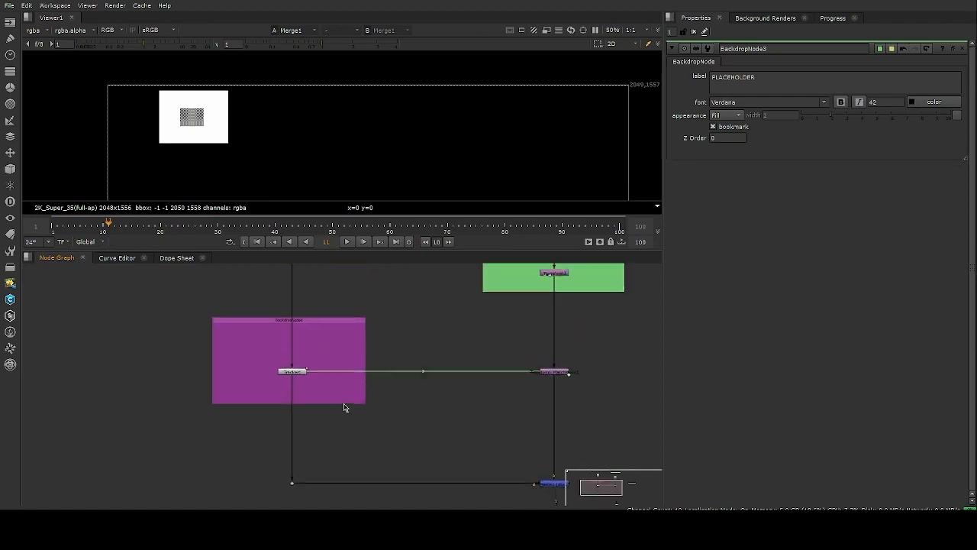
- Label the backdrop around Tracker1 "POSITION TRACKING" and widen it to fit the text
double_click(343, 330)
left_click(763, 79)
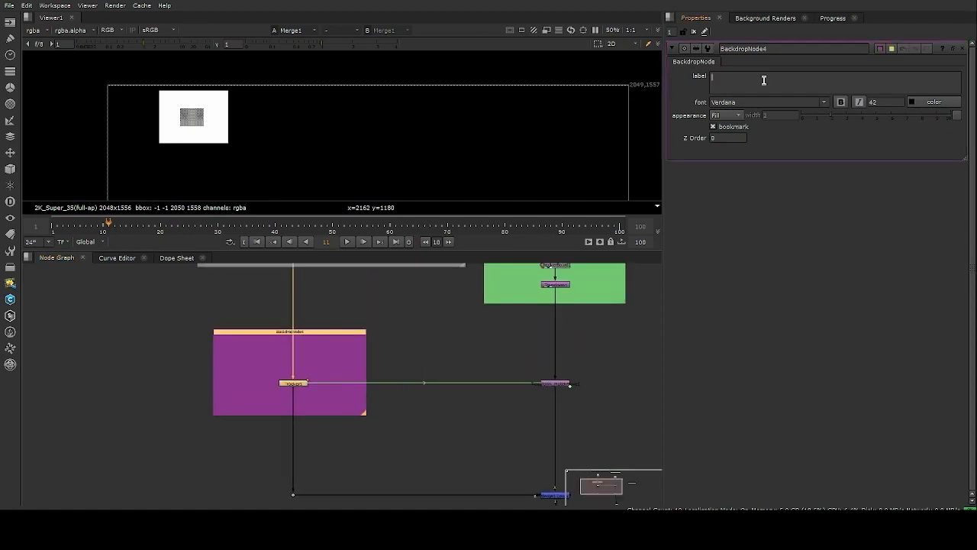
type("POSITION TRACKING")
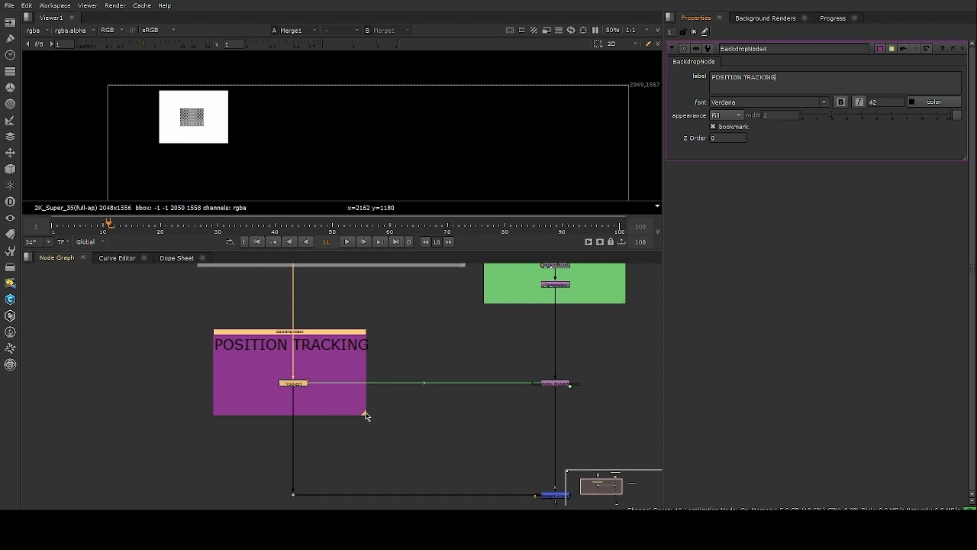
left_click_drag(365, 413, 384, 419)
left_click(413, 419)
- Make the label of the TEST_SHOT_FOR_TRACKING backdrop bold
middle_click_drag(349, 392, 308, 336)
scroll(353, 334, "down", 4)
middle_click_drag(371, 334, 373, 382)
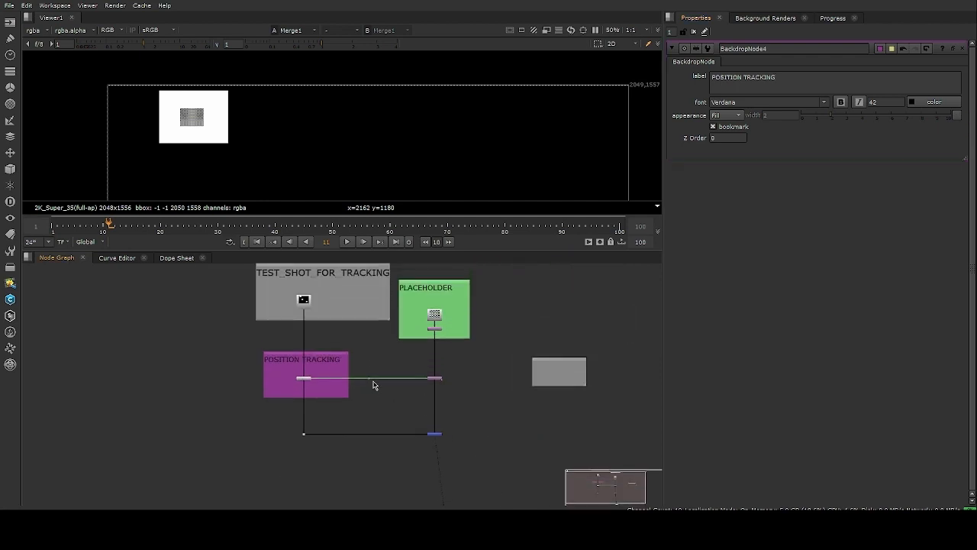
scroll(356, 268, "up", 2)
middle_click_drag(356, 256, 363, 306)
left_click(376, 317)
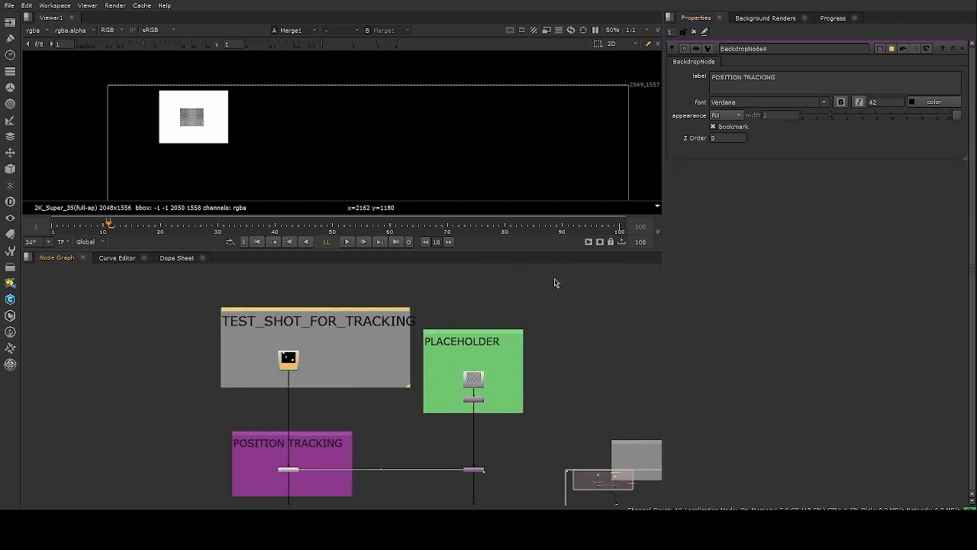
double_click(355, 313)
left_click(841, 101)
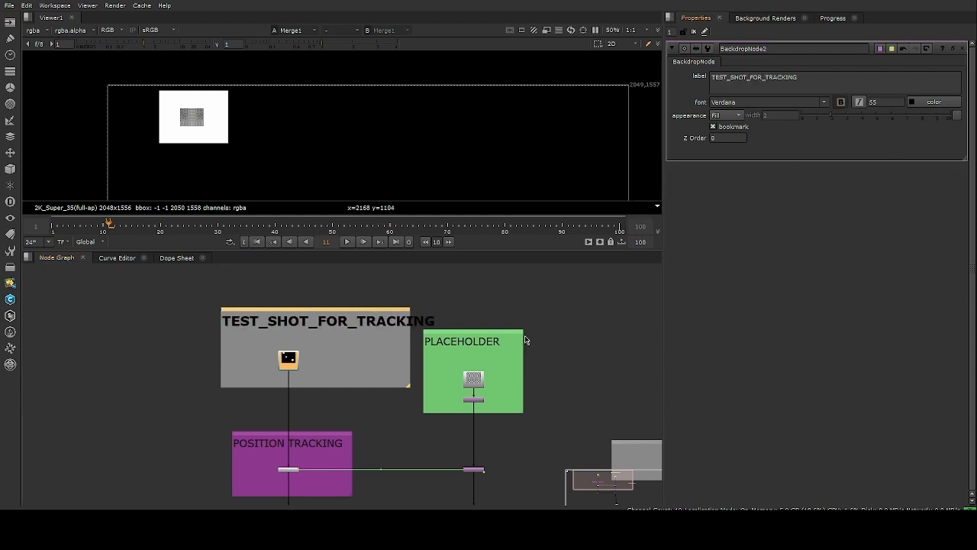
- Move the PLACEHOLDER backdrop and its nodes slightly down in the node graph
middle_click_drag(526, 339, 493, 325)
left_click(439, 326)
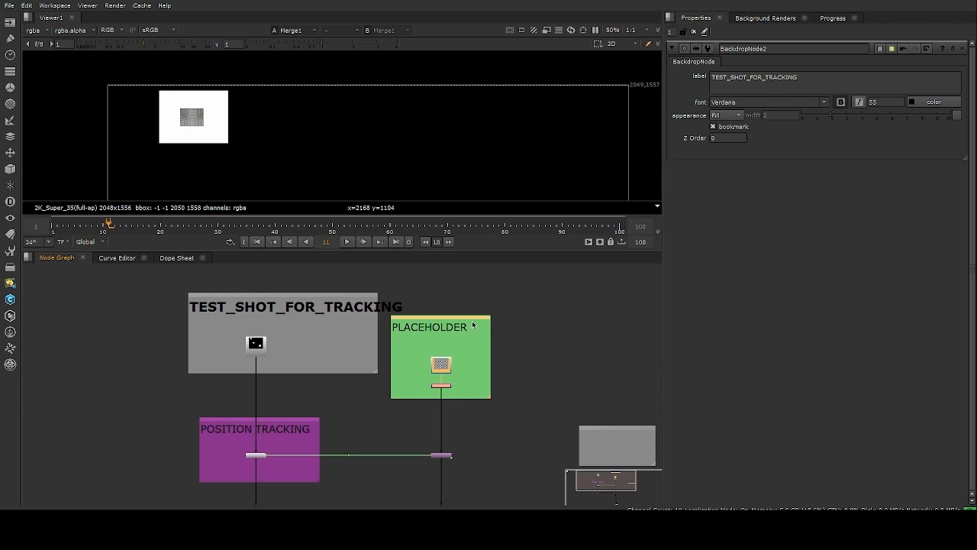
left_click_drag(472, 325, 472, 341)
middle_click_drag(520, 406, 470, 368)
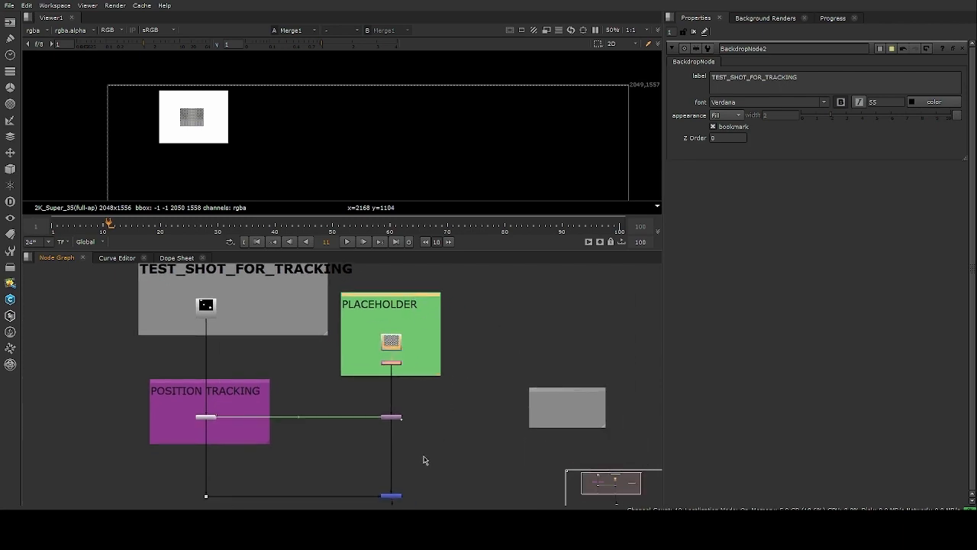
- Insert a dot in the connection from Read1 to Tracker1, just above the POSITION TRACKING backdrop
middle_click_drag(423, 458, 429, 404)
key("space")
scroll(292, 286, "up", 3)
middle_click_drag(292, 285, 356, 285)
left_click(335, 326)
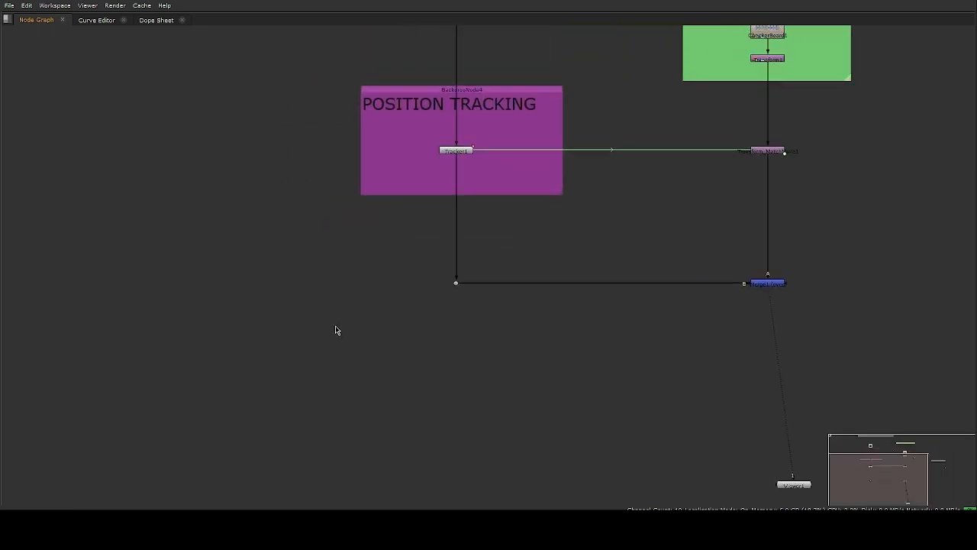
middle_click_drag(354, 230, 378, 249)
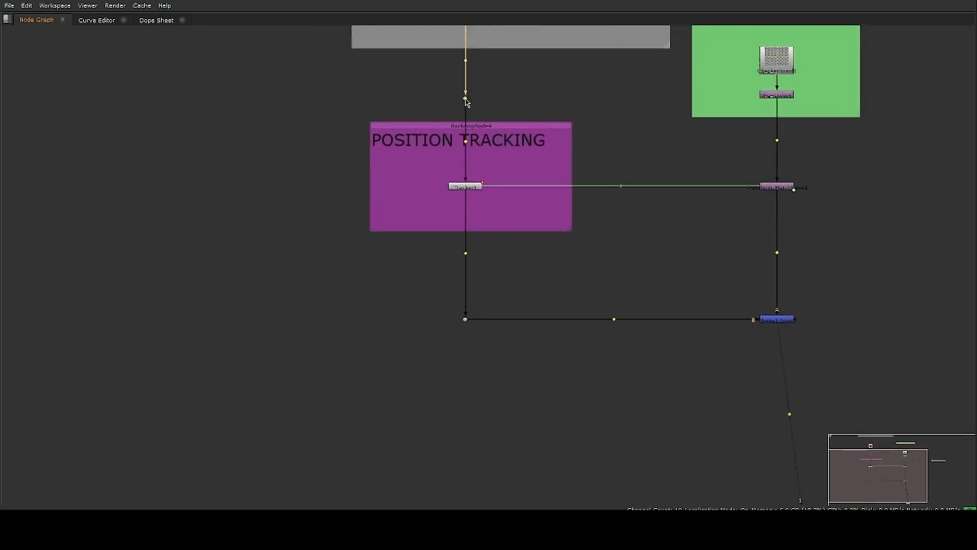
middle_click_drag(539, 176, 486, 210)
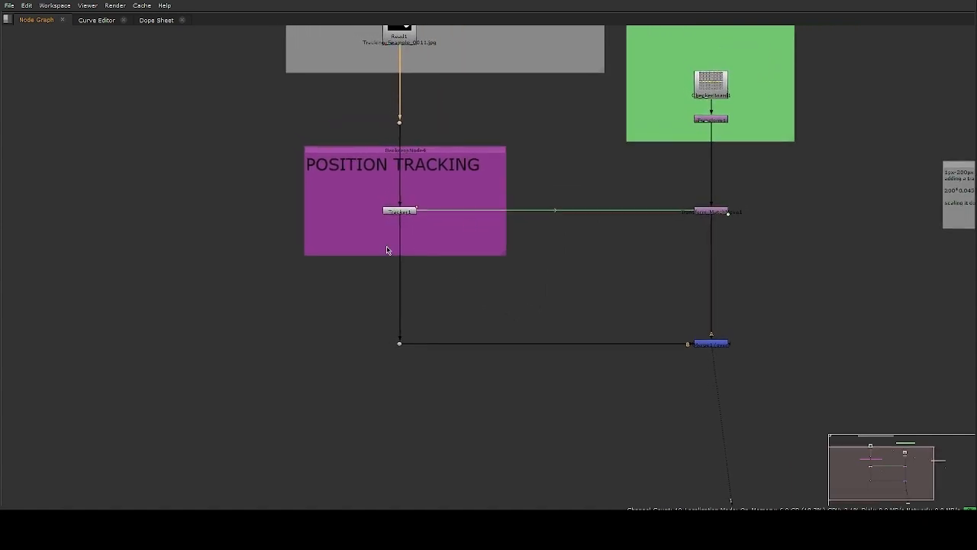
- Shift Tracker1 and the dot below it to the right and enlarge the POSITION TRACKING backdrop around it
left_click(413, 210)
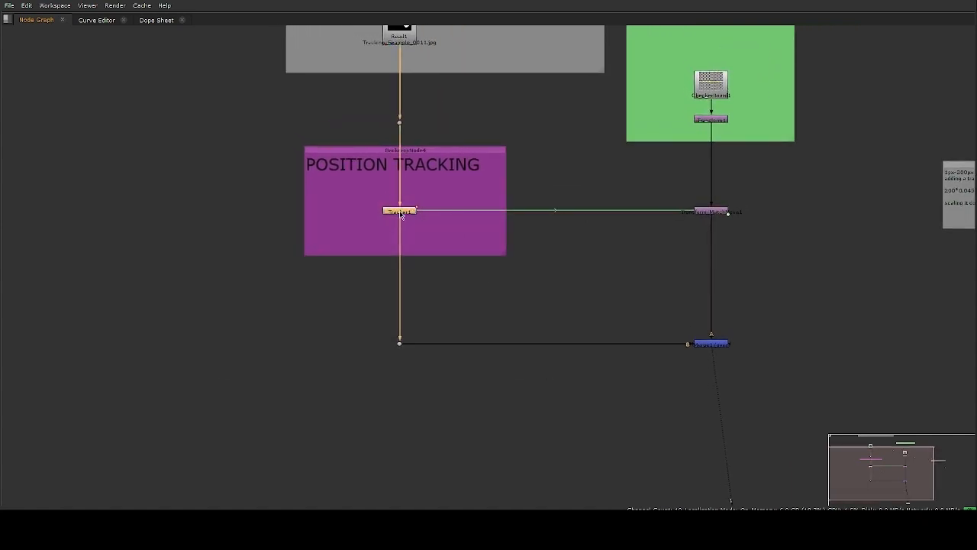
left_click_drag(400, 215, 483, 208)
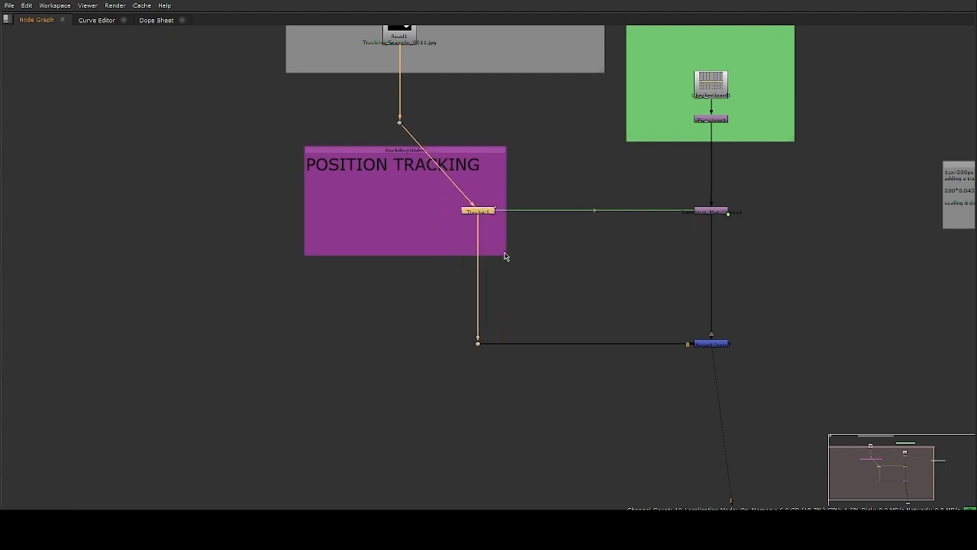
left_click_drag(506, 255, 547, 271)
- Insert a second dot directly above Tracker1 so the connection bends at right angles, and nudge the tracker right
middle_click_drag(478, 169, 457, 185)
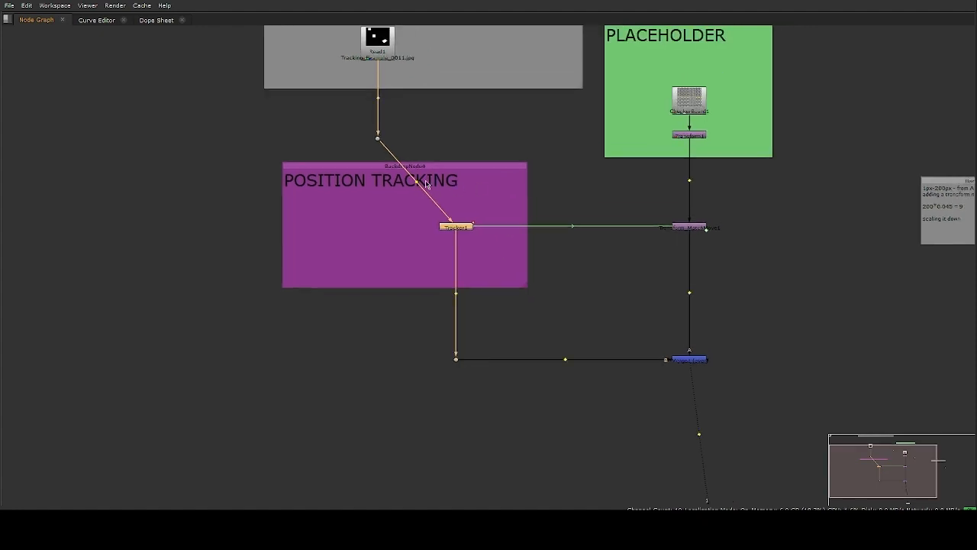
left_click_drag(426, 183, 409, 386, "ctrl")
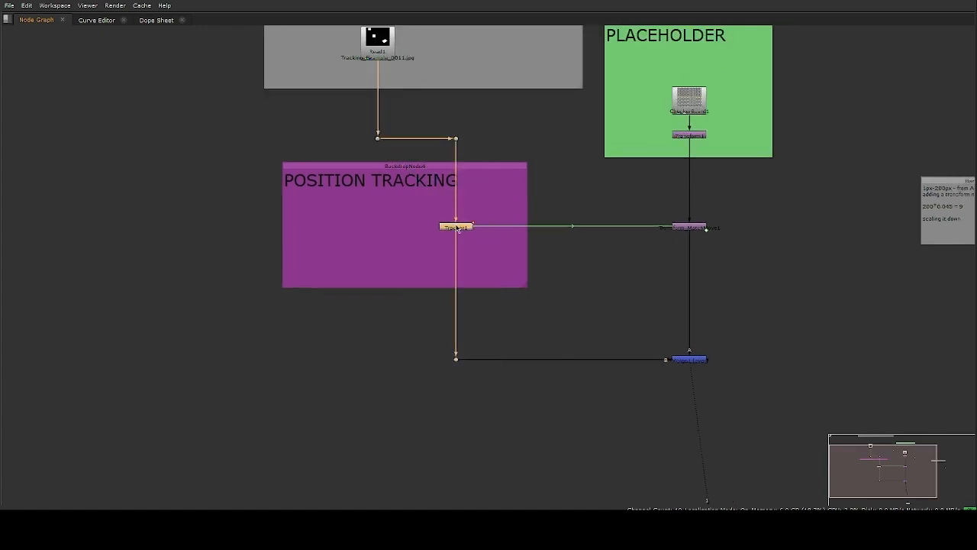
left_click_drag(456, 226, 470, 227)
left_click(568, 157)
- Select the TEST_SHOT_FOR_TRACKING backdrop with its Read node and the two dots, and nudge them slightly up
middle_click_drag(492, 324, 463, 267)
middle_click_drag(340, 64, 390, 209)
scroll(321, 82, "down", 3)
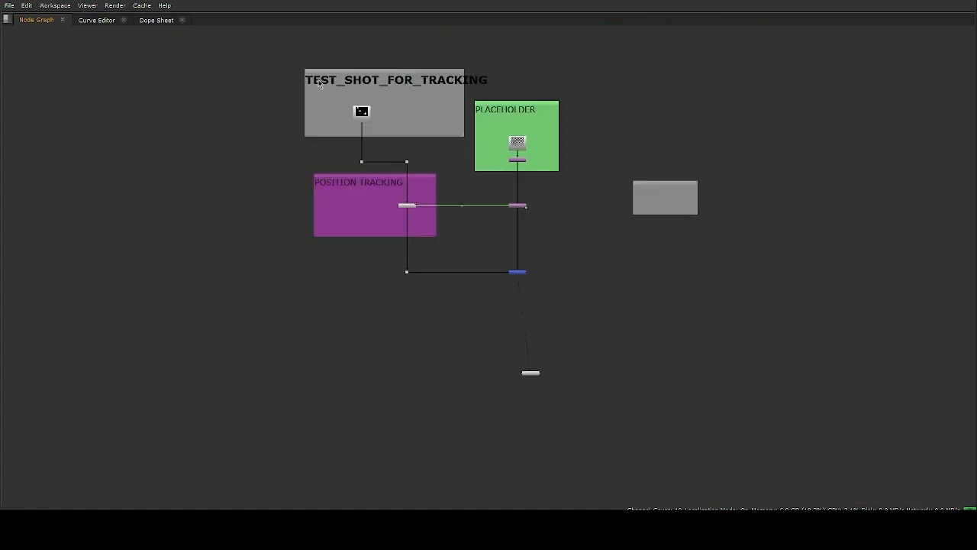
left_click_drag(265, 43, 468, 177)
left_click_drag(464, 176, 463, 174)
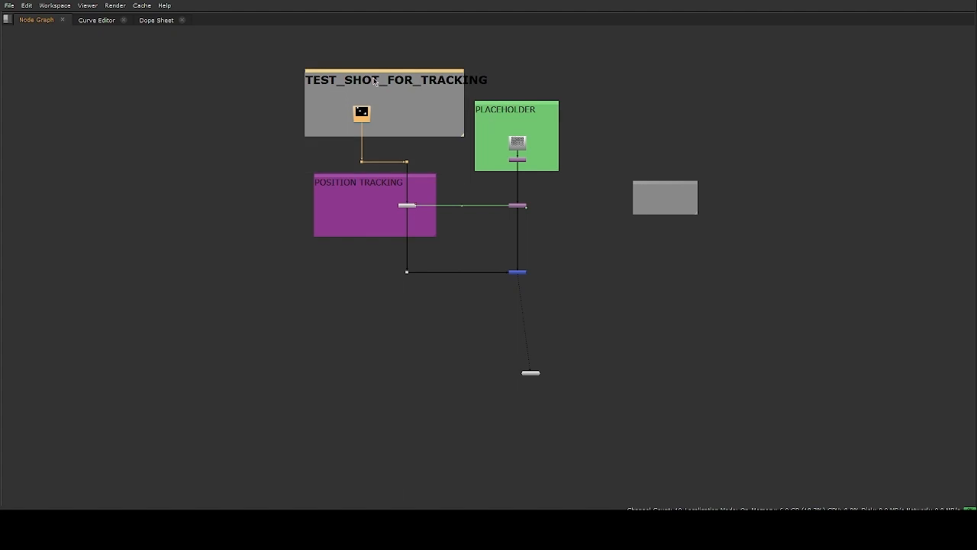
left_click_drag(393, 74, 392, 75)
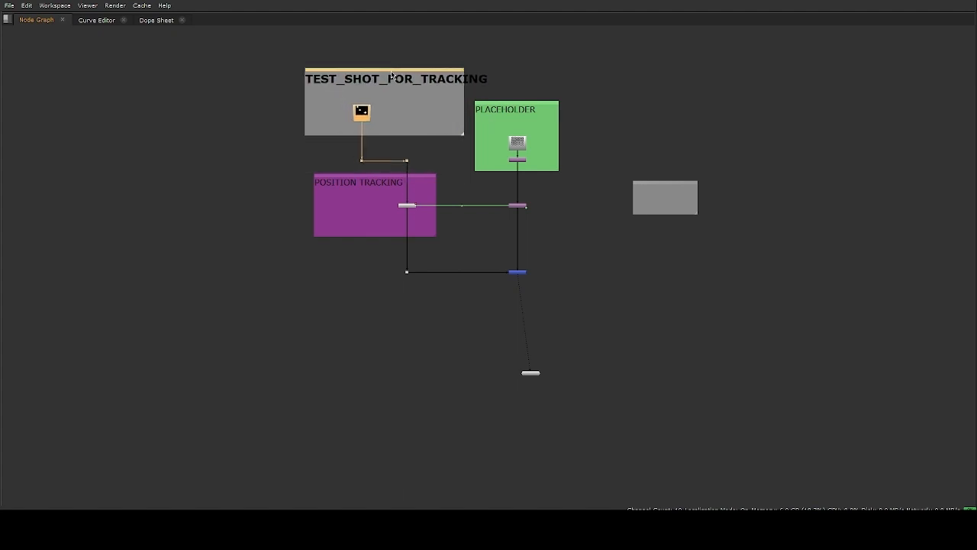
- Nudge the TEST_SHOT_FOR_TRACKING backdrop slightly left and realign the first dot directly beneath the Read node
left_click_drag(272, 56, 391, 183)
left_click(391, 73)
left_click_drag(281, 43, 397, 180)
left_click(396, 72)
left_click_drag(396, 72, 392, 74)
left_click(361, 160)
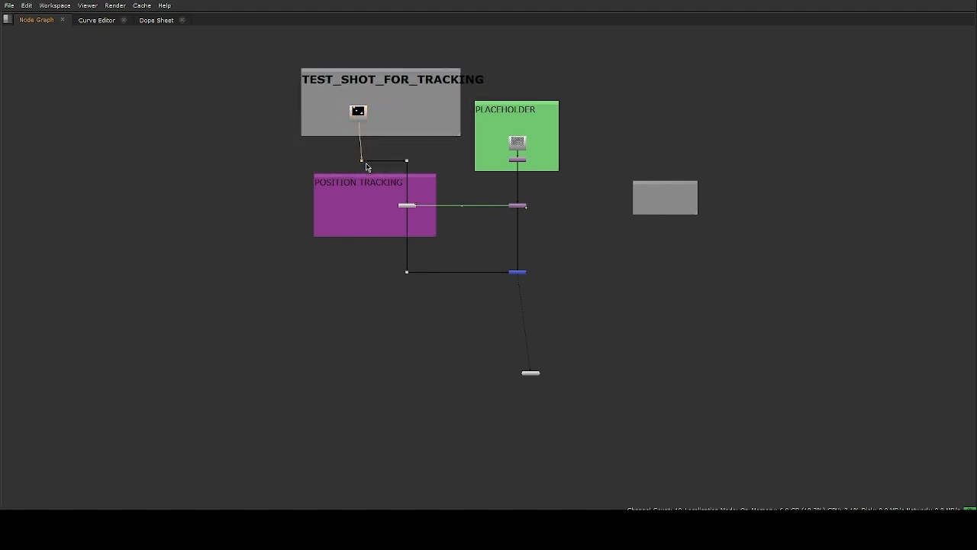
left_click_drag(363, 163, 361, 164)
- Add a second Tracker node below the tree, connect its input to the dot under Read1, and align it vertically
scroll(367, 301, "up", 3)
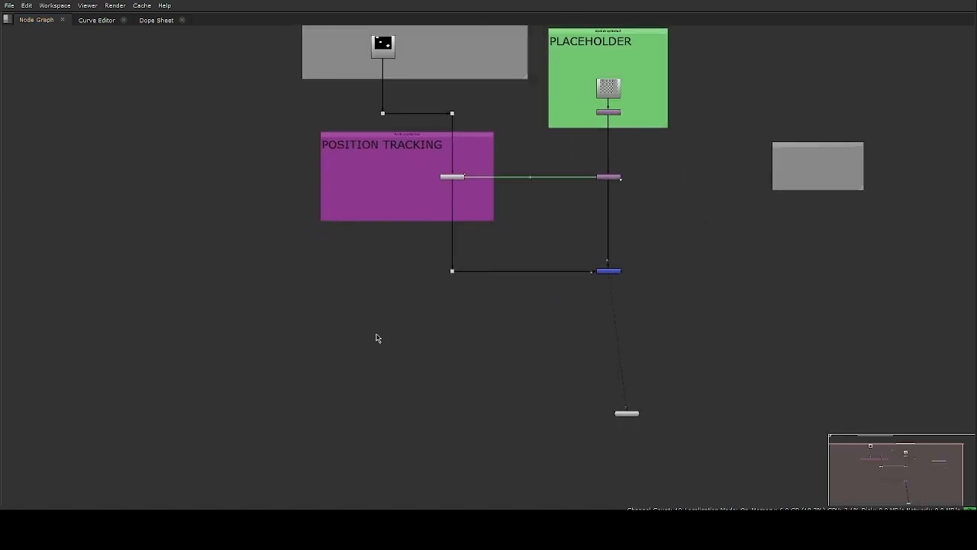
key("Return")
scroll(400, 263, "up", 4)
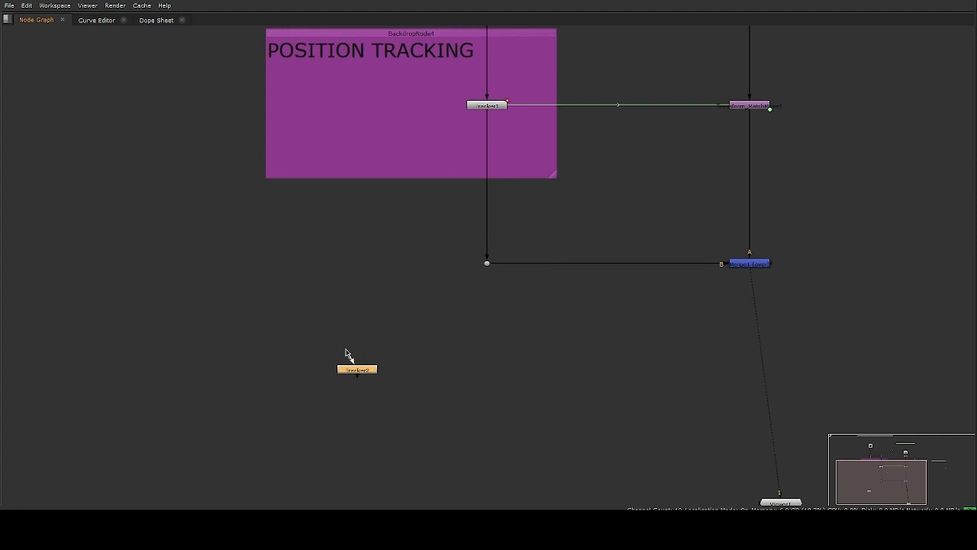
left_click_drag(348, 352, 371, 46)
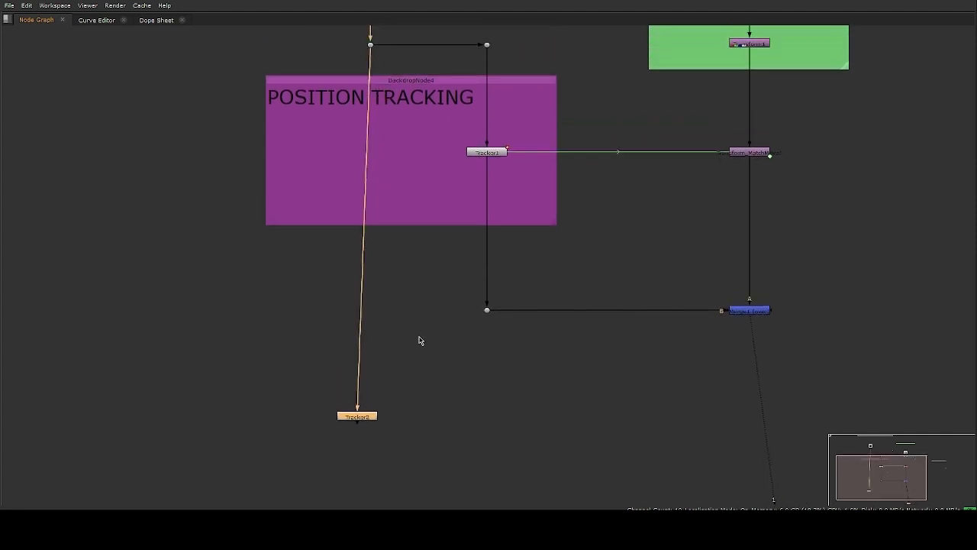
middle_click_drag(419, 280, 419, 242)
left_click_drag(362, 381, 374, 382)
- Restore the full workspace layout with the second tracker and its properties in view
scroll(407, 343, "down", 3)
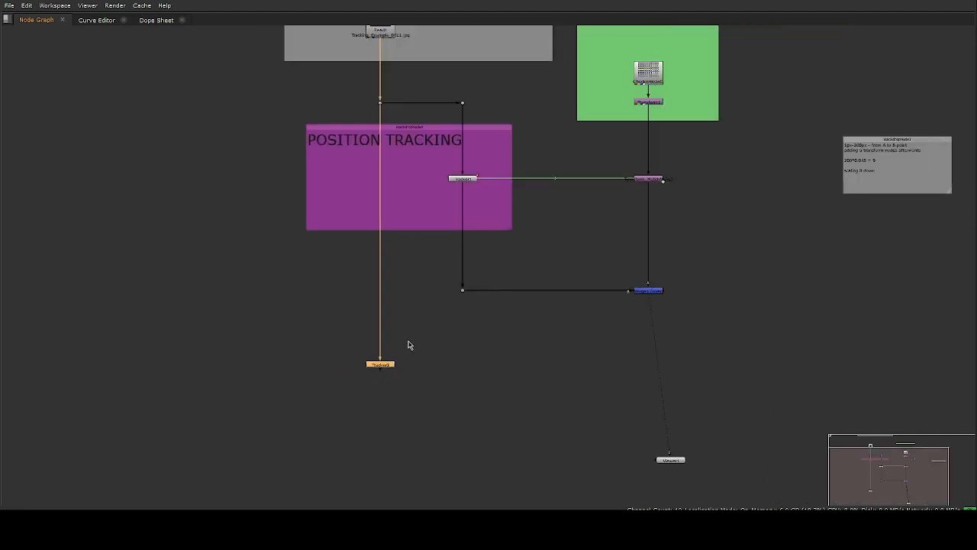
middle_click_drag(407, 343, 375, 371)
left_click_drag(389, 379, 294, 443)
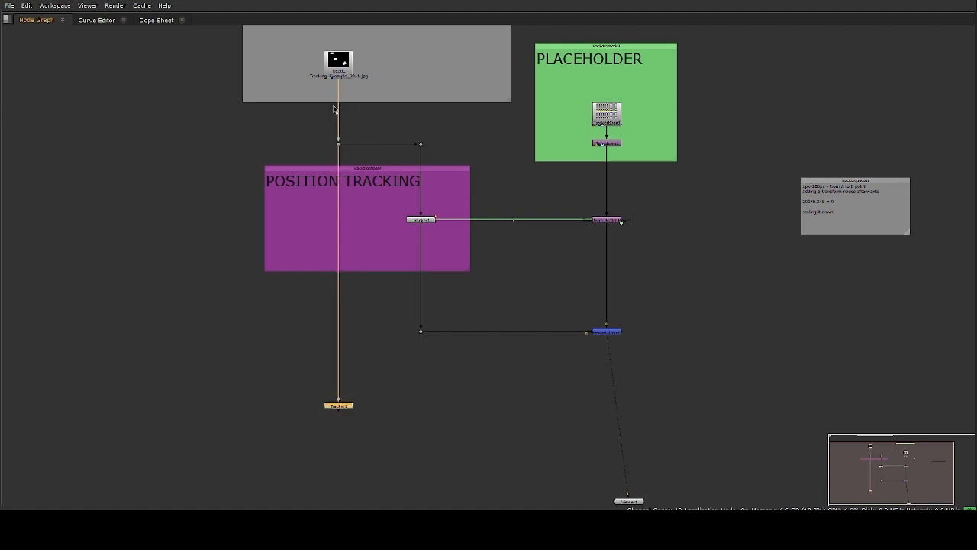
middle_click_drag(418, 440, 374, 435)
key("space")
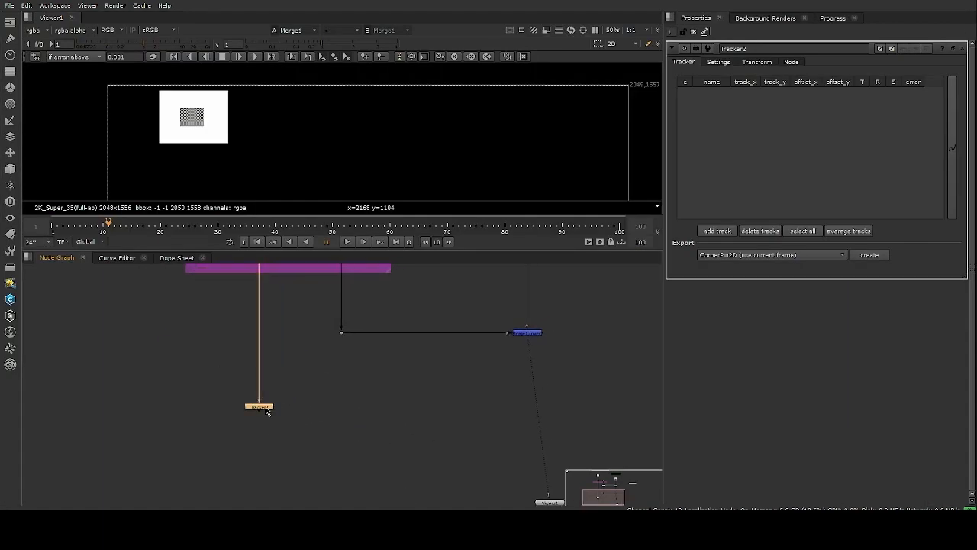
- Play the shot from the first frame and examine how the white rectangles move, rotate and scale
scroll(238, 124, "down", 6)
middle_click_drag(242, 149, 298, 114)
scroll(299, 114, "up", 8)
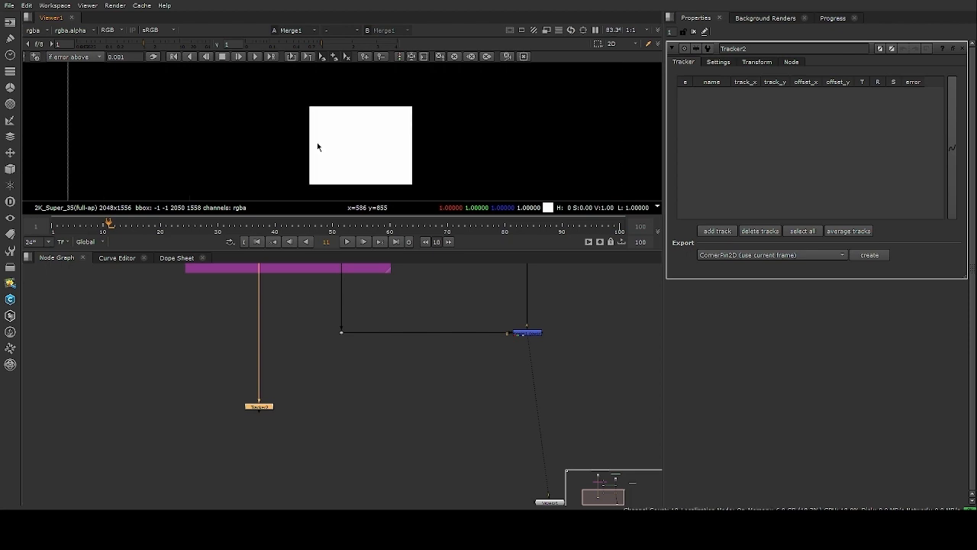
scroll(317, 142, "up", 1)
scroll(347, 99, "down", 8)
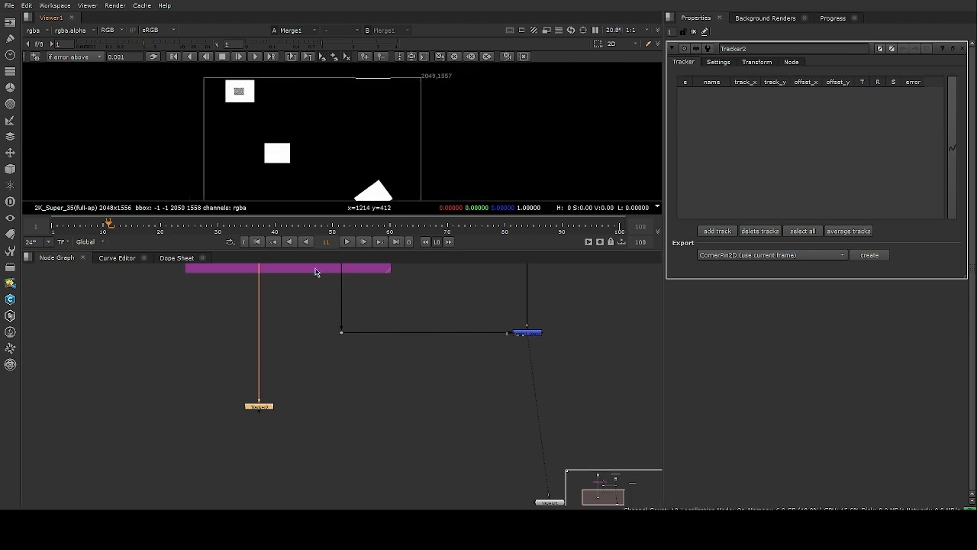
left_click(258, 241)
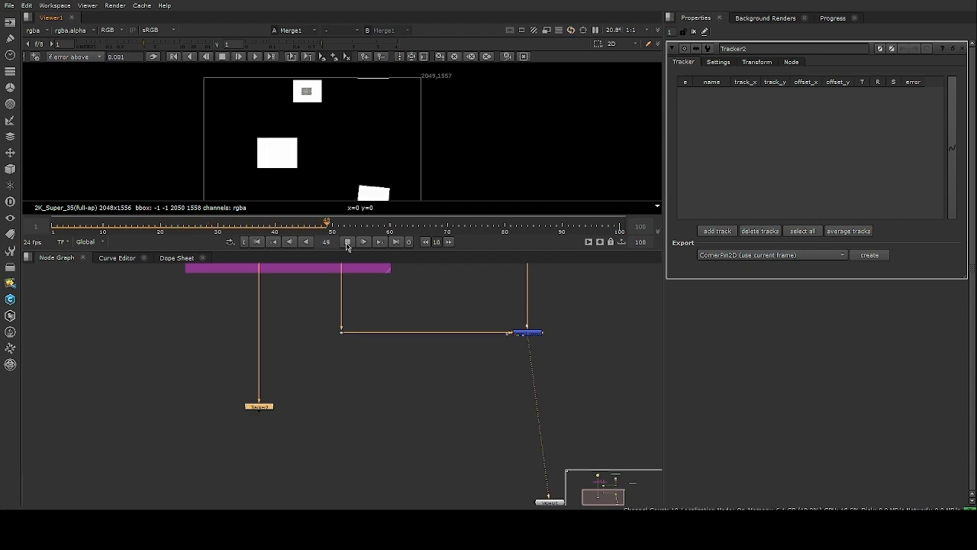
left_click(347, 243)
scroll(318, 122, "up", 3)
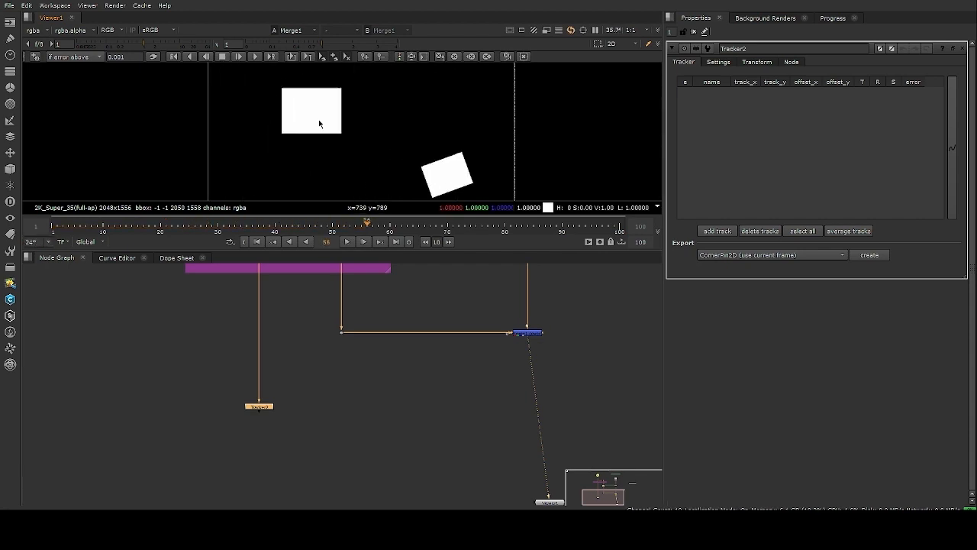
scroll(319, 122, "up", 2)
middle_click_drag(346, 112, 323, 150)
scroll(342, 145, "down", 4)
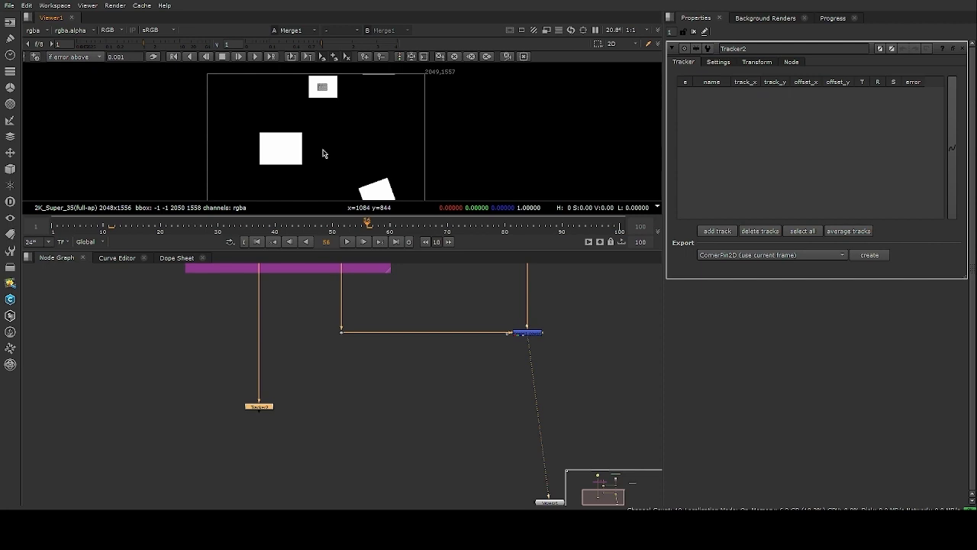
- Go to the last frame and scrub the timeline, ending at frame 100, to examine the middle rectangle's scaling
left_click(395, 242)
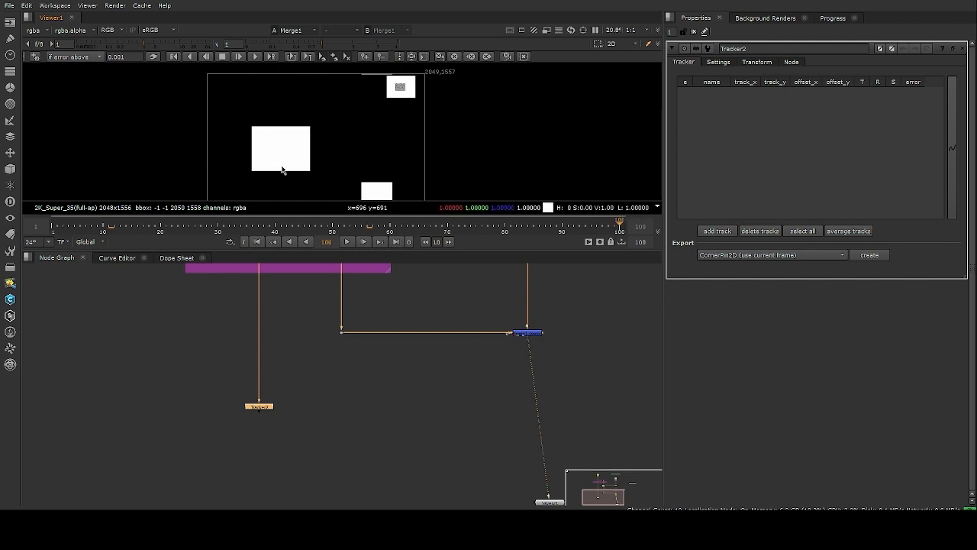
left_click_drag(559, 228, 620, 244)
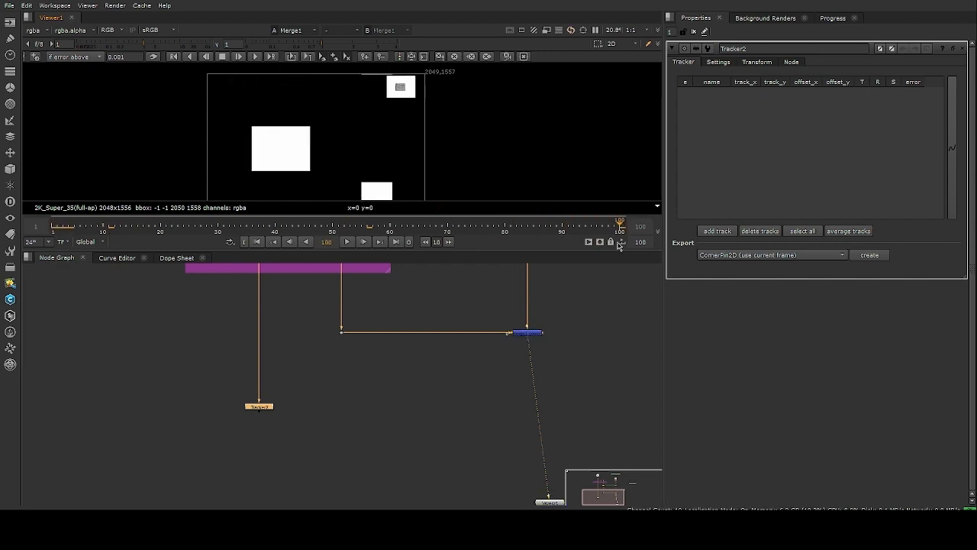
left_click(304, 241)
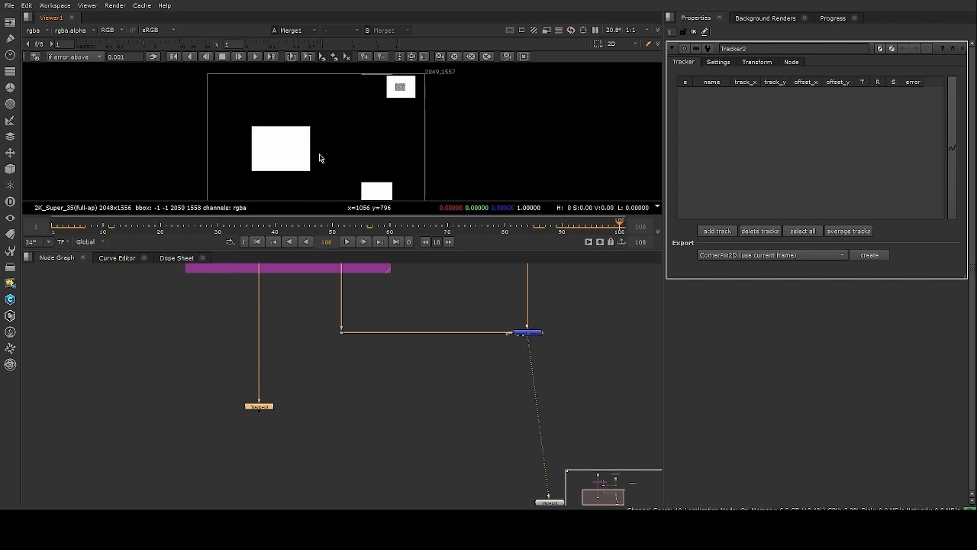
scroll(288, 152, "up", 2)
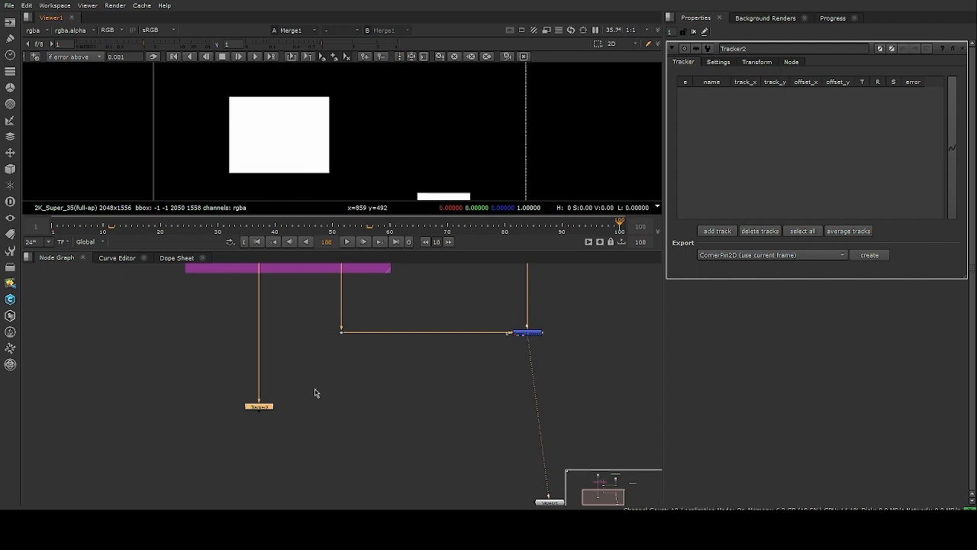
middle_click_drag(315, 391, 330, 414)
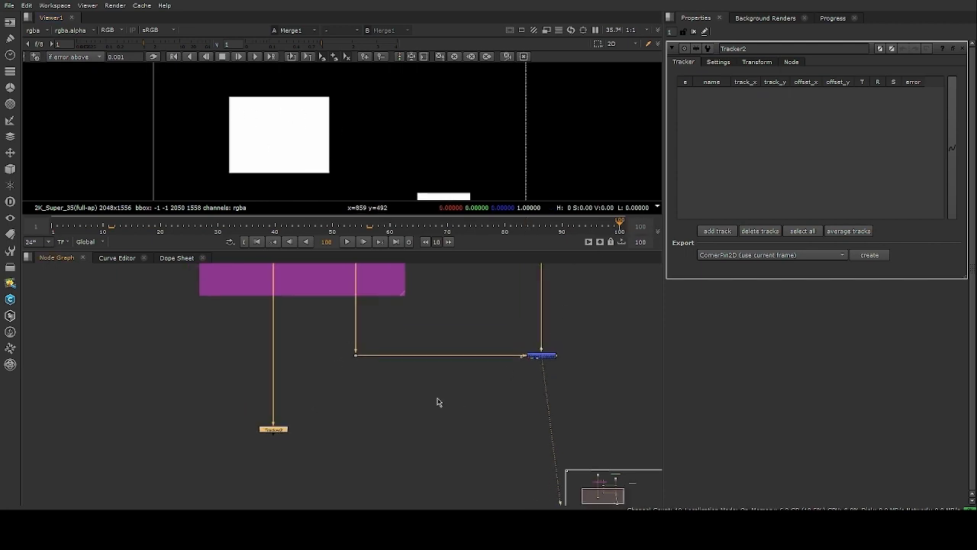
scroll(323, 178, "down", 1)
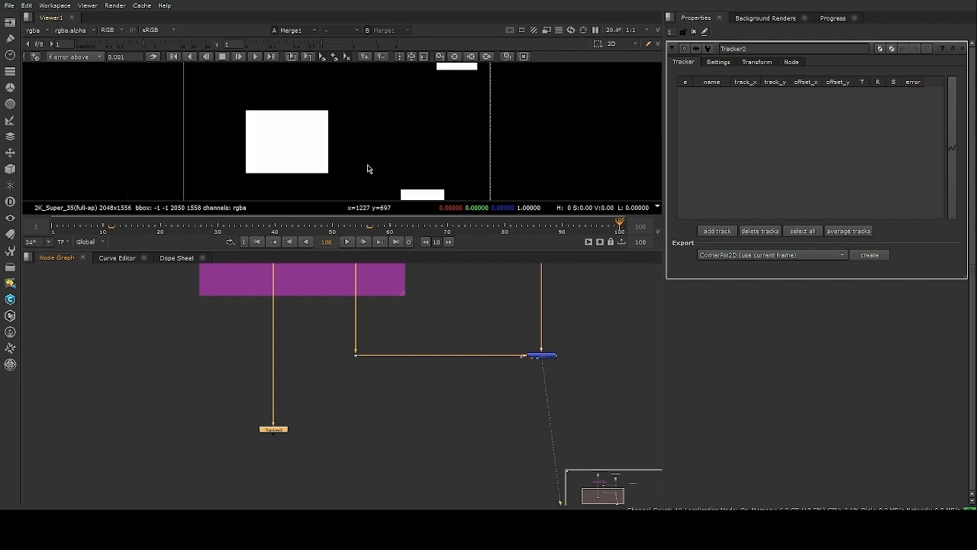
left_click(159, 229)
left_click_drag(160, 229, 620, 237)
- At frame 100, add one track at the middle rectangle's lower-right corner and a second at its upper-left corner
scroll(359, 148, "up", 2)
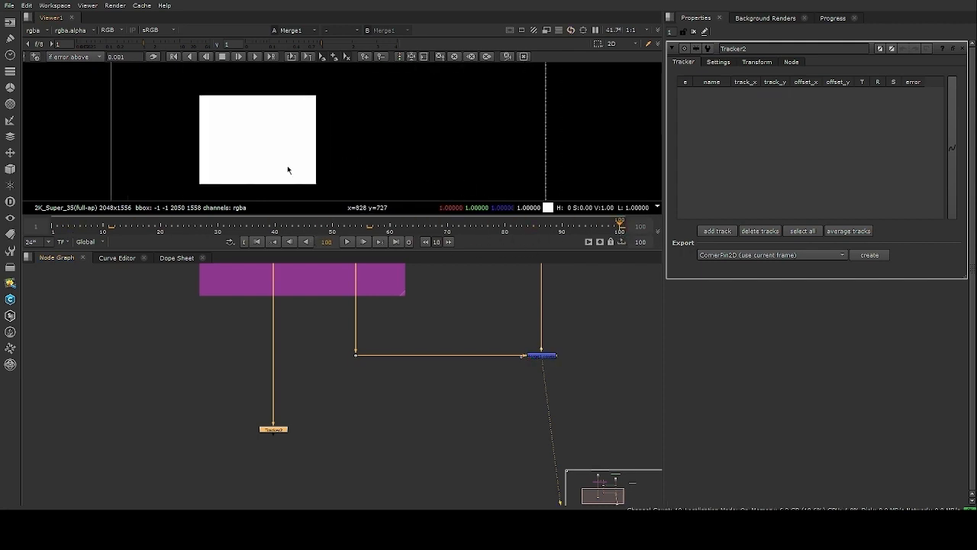
middle_click_drag(287, 168, 339, 144)
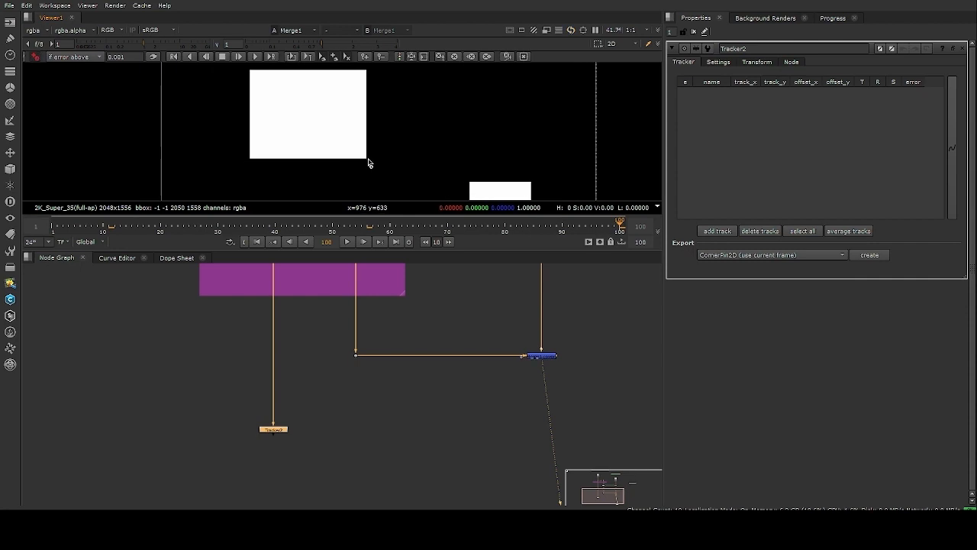
left_click(367, 163)
middle_click_drag(307, 129, 323, 137)
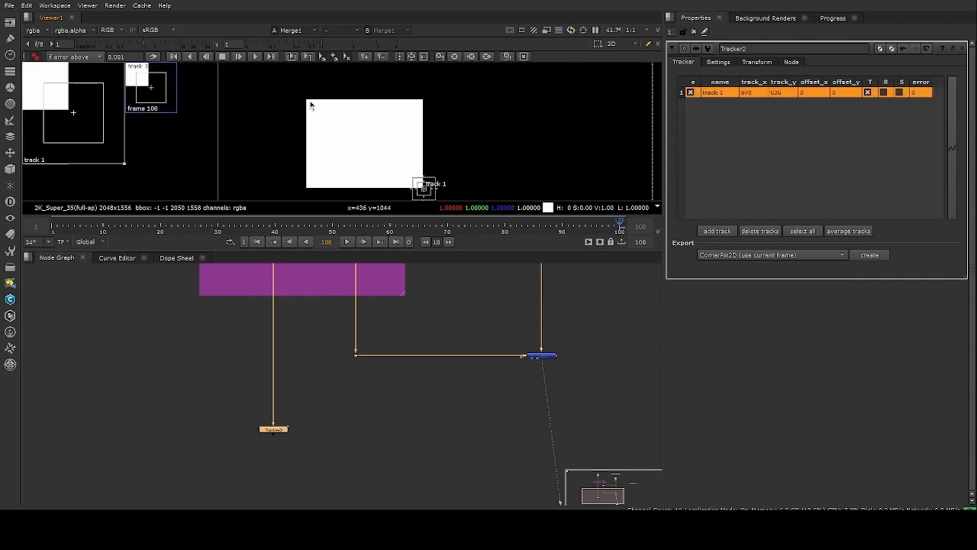
left_click(306, 101)
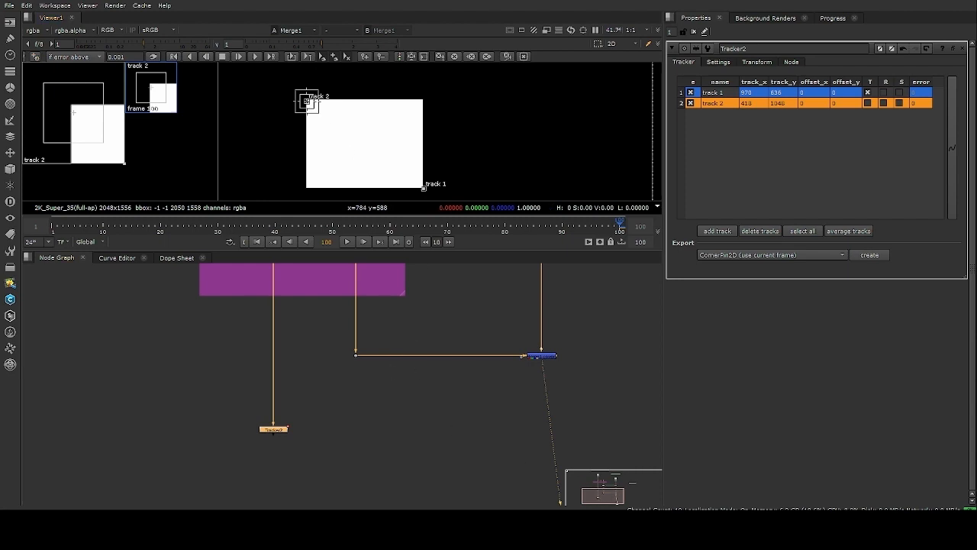
- Align the track 2 anchor exactly with the upper-left corner of the middle rectangle in an enlarged viewer
middle_click_drag(322, 373, 367, 375)
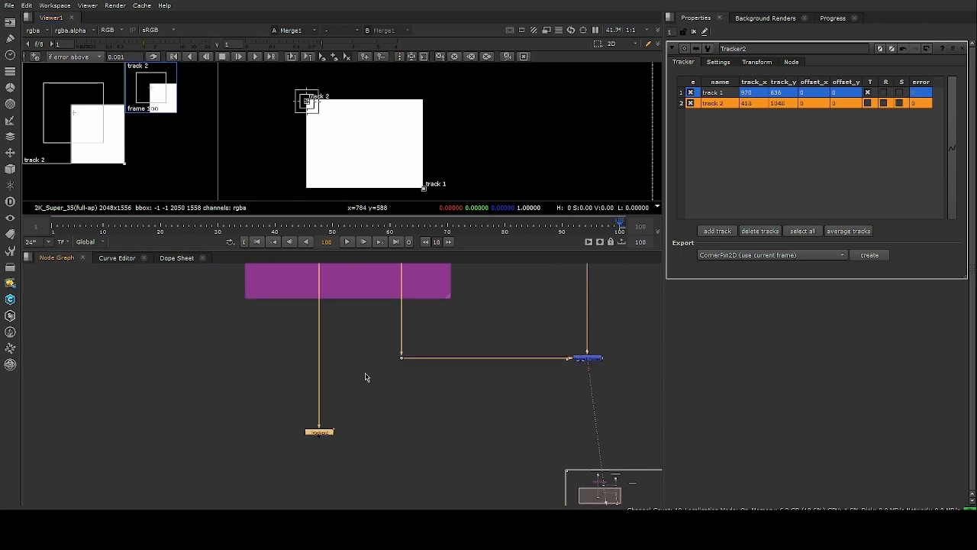
scroll(328, 99, "up", 5)
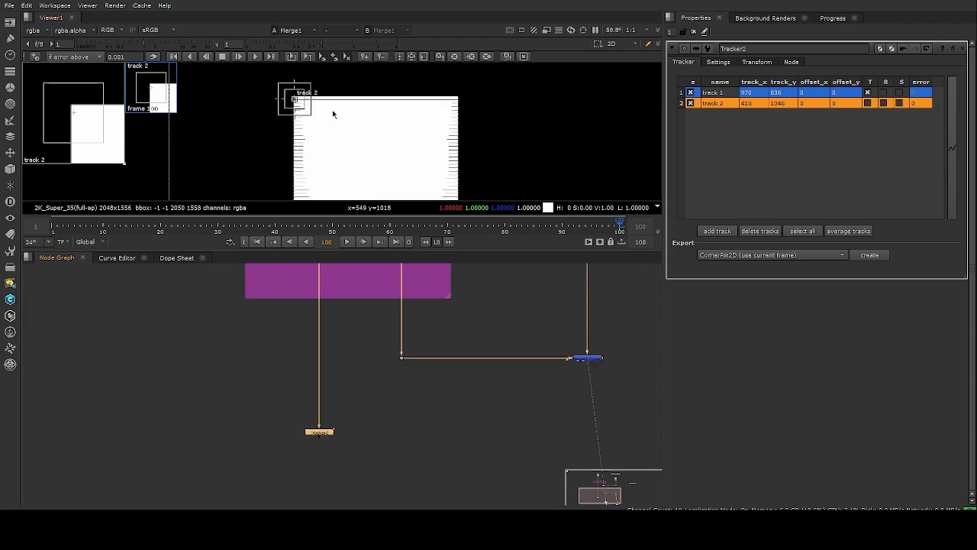
scroll(288, 104, "up", 3)
key("space")
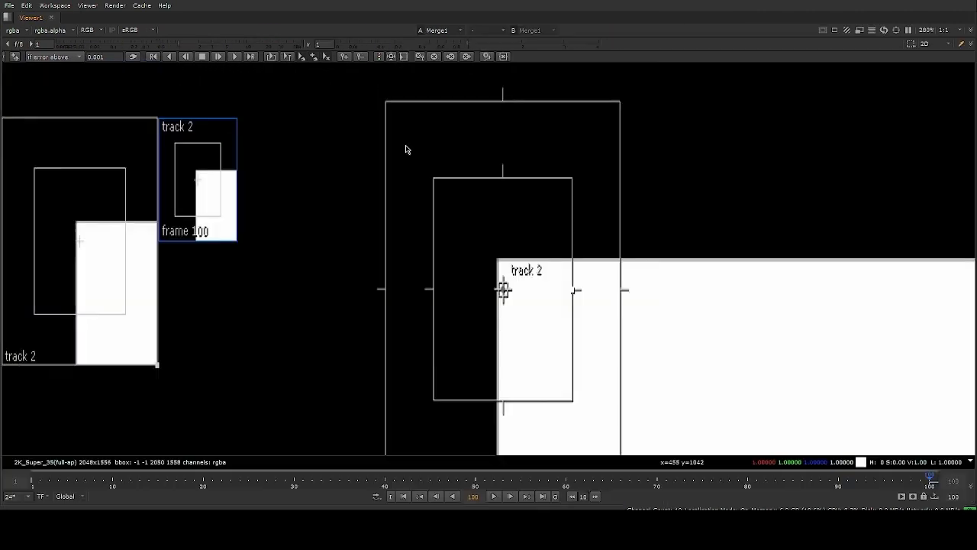
scroll(325, 221, "up", 4)
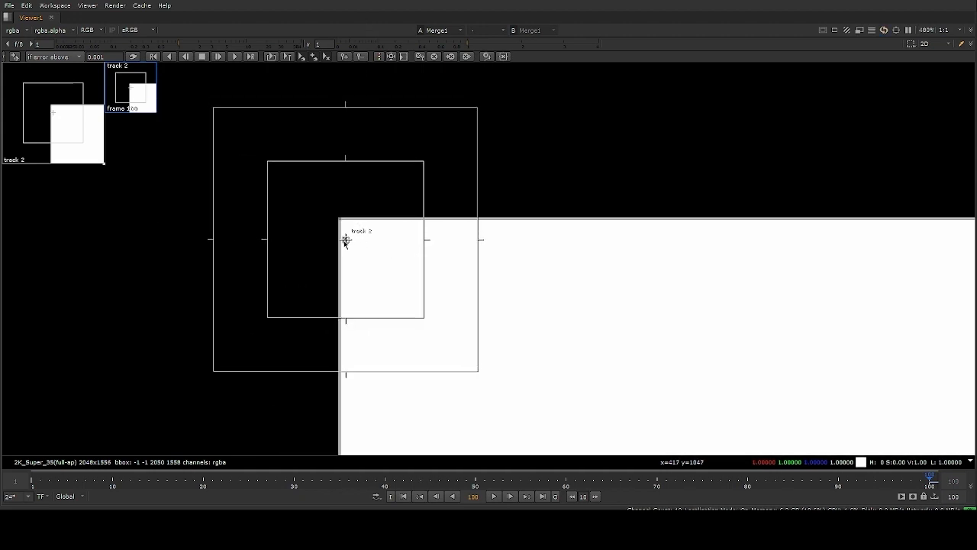
left_click_drag(342, 228, 338, 220)
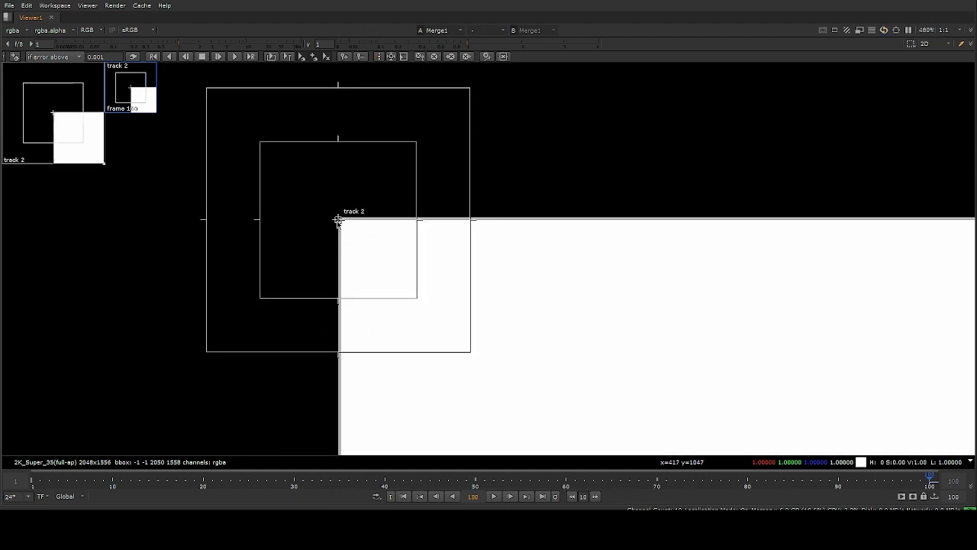
- Enlarge the search area of track 2 around the rectangle's upper-left corner
scroll(494, 292, "down", 8)
scroll(460, 255, "up", 2)
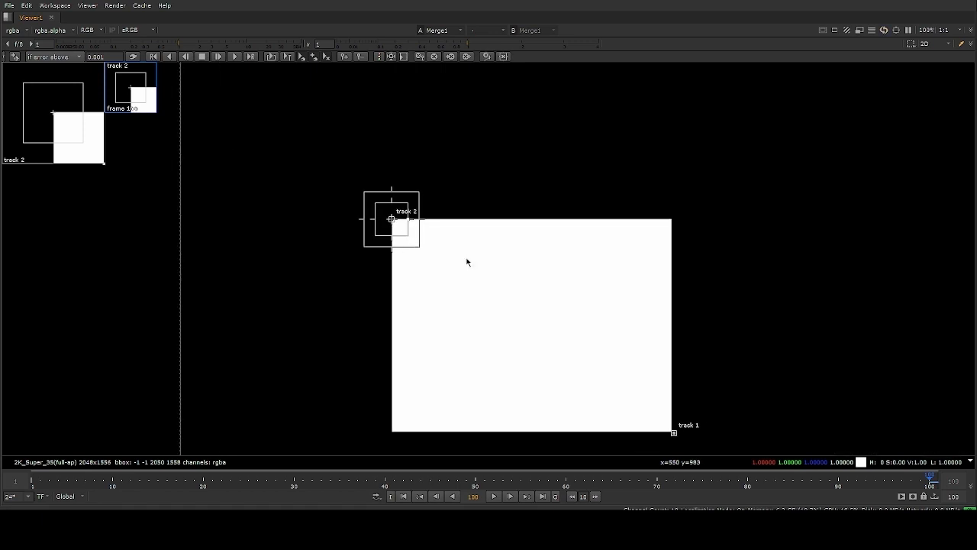
middle_click_drag(512, 289, 464, 275)
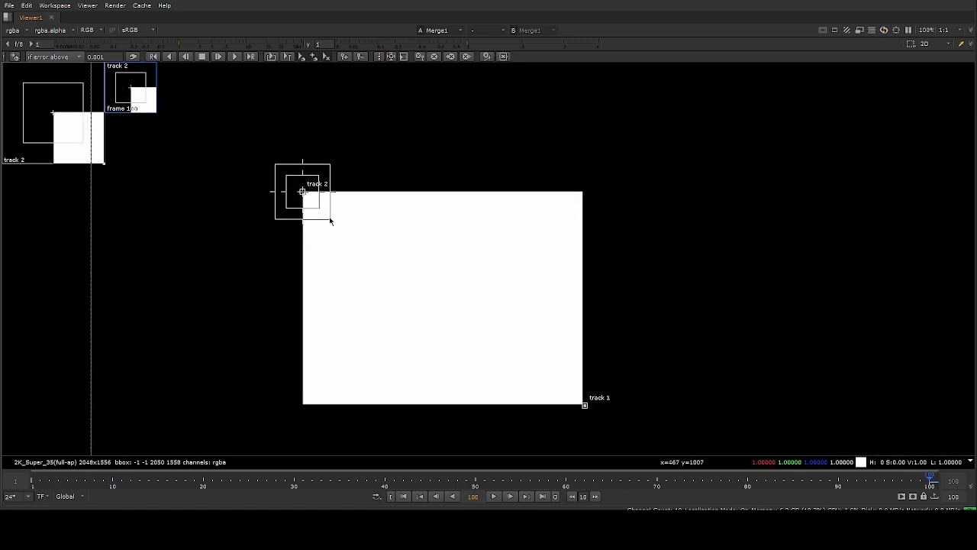
left_click_drag(331, 219, 373, 258)
- Select track 1 and align its anchor exactly with the rectangle's lower-right corner
middle_click_drag(555, 323, 443, 278)
left_click_drag(461, 304, 510, 382)
middle_click_drag(543, 375, 522, 357)
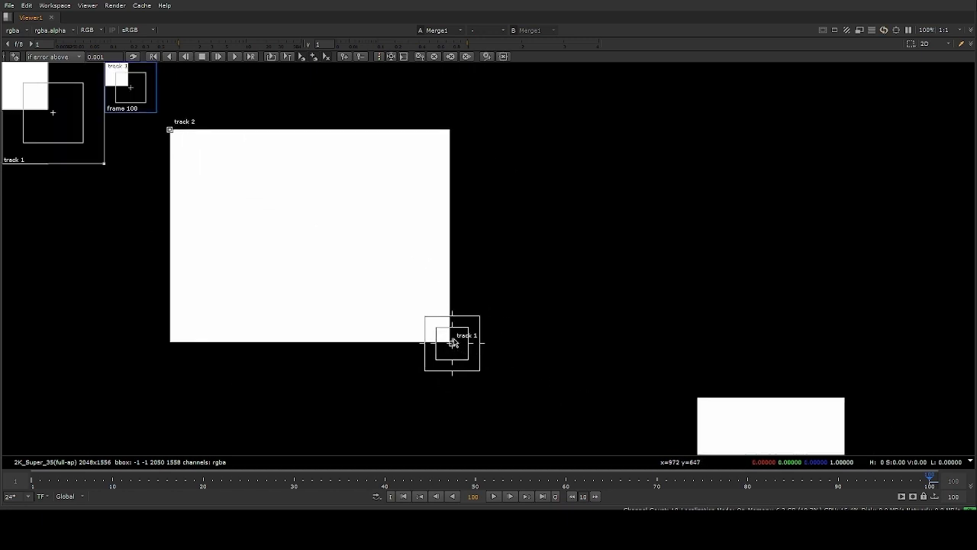
left_click_drag(452, 344, 449, 345)
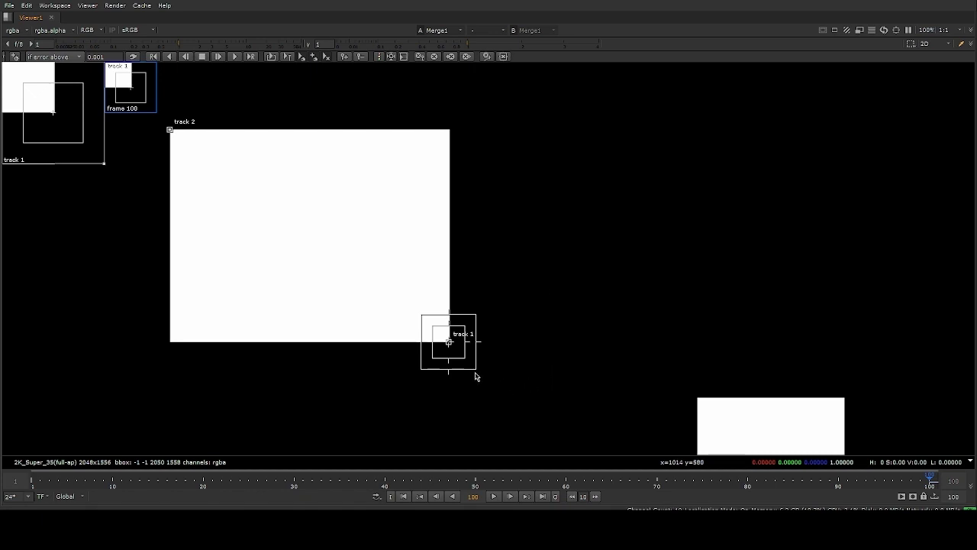
- Enlarge the search area of track 1 and slightly shrink its inner pattern box
left_click_drag(475, 370, 509, 392)
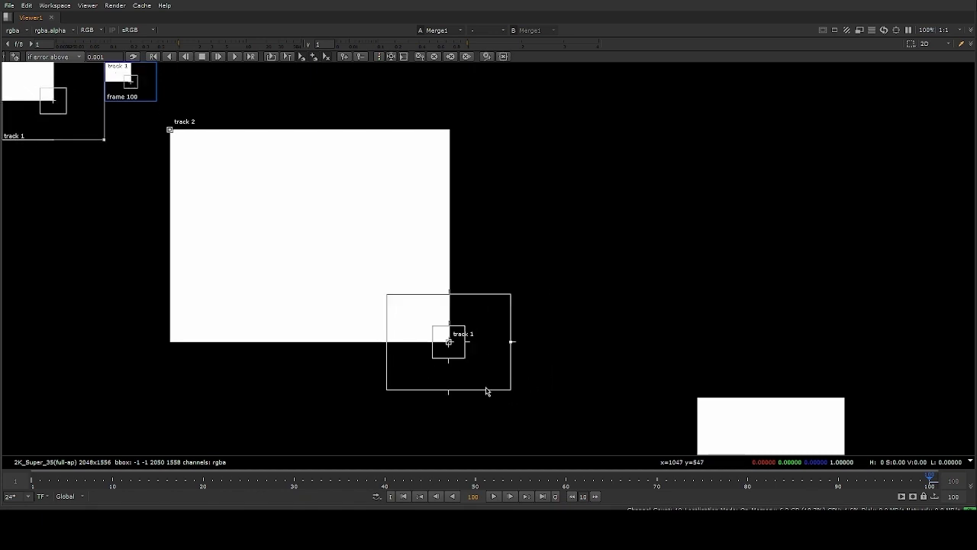
left_click_drag(465, 358, 461, 355)
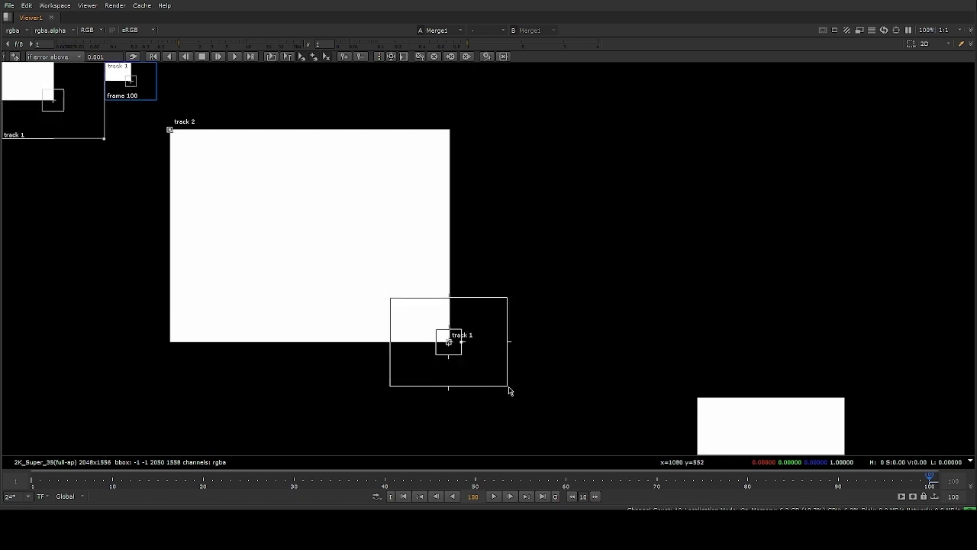
left_click_drag(508, 387, 511, 393)
- Enlarge track 2's search area a little more, widen its inner pattern box, and return to the full workspace layout
scroll(391, 308, "down", 1)
middle_click_drag(306, 249, 402, 285)
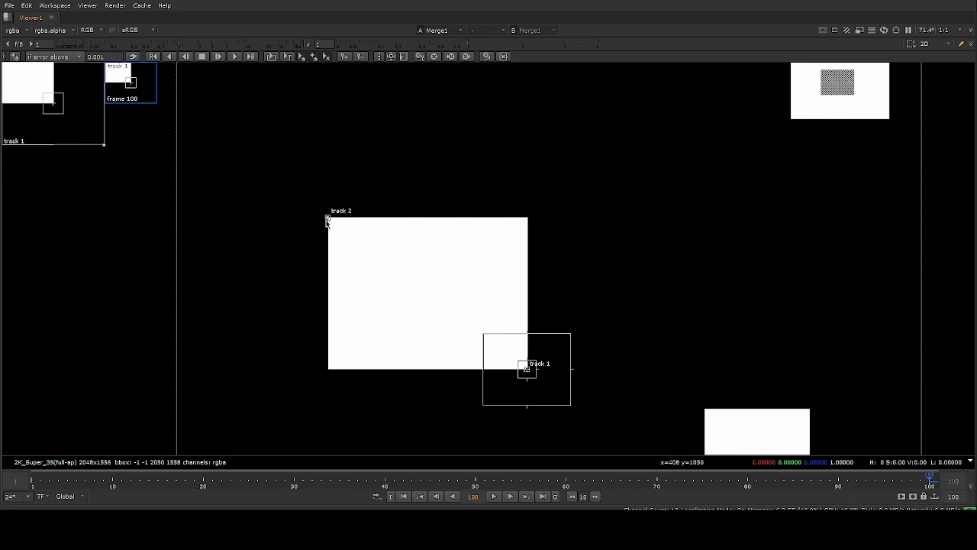
left_click(326, 219)
left_click_drag(379, 264, 388, 273)
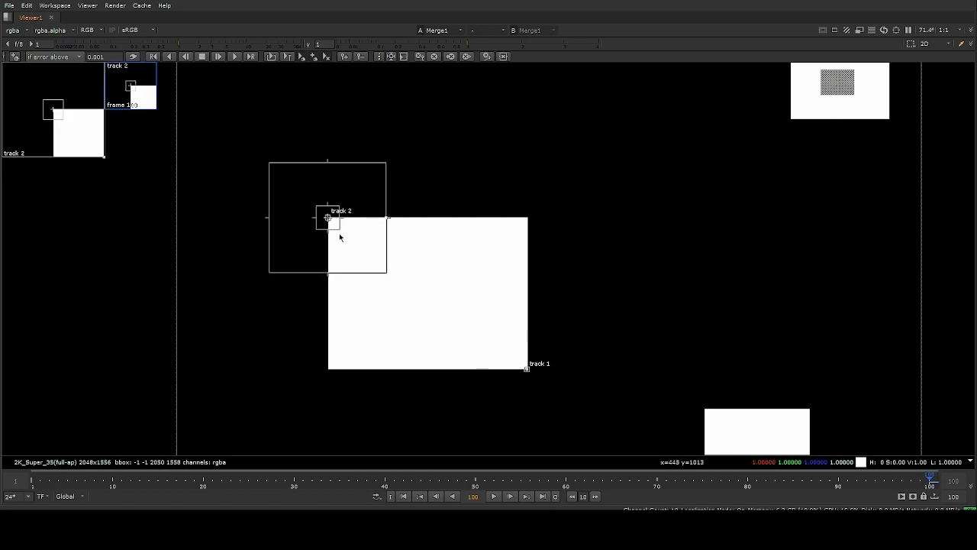
left_click_drag(340, 230, 344, 230)
key("space")
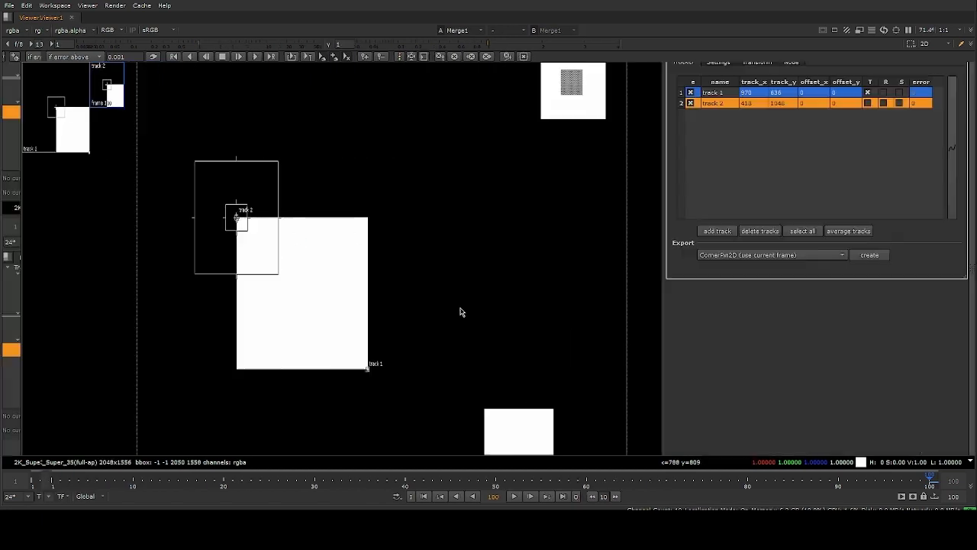
- Set the auto-tracking warp type of Tracker2 to Translate/Scale
scroll(465, 158, "down", 2)
middle_click_drag(492, 177, 418, 134)
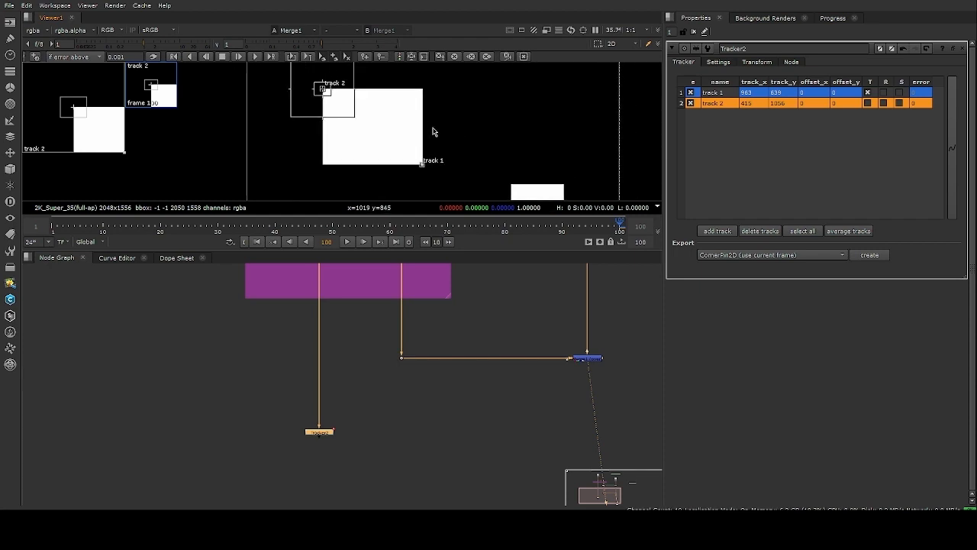
left_click(720, 63)
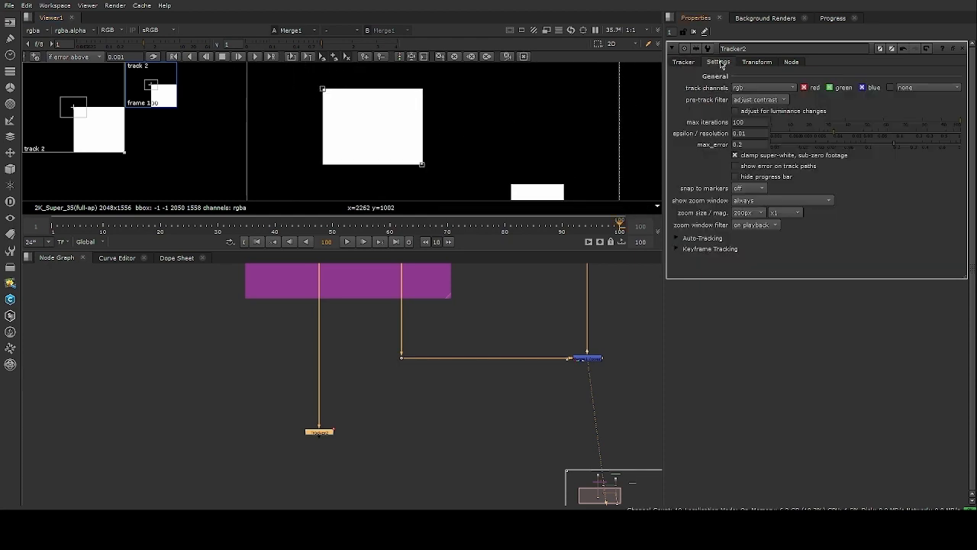
left_click(677, 238)
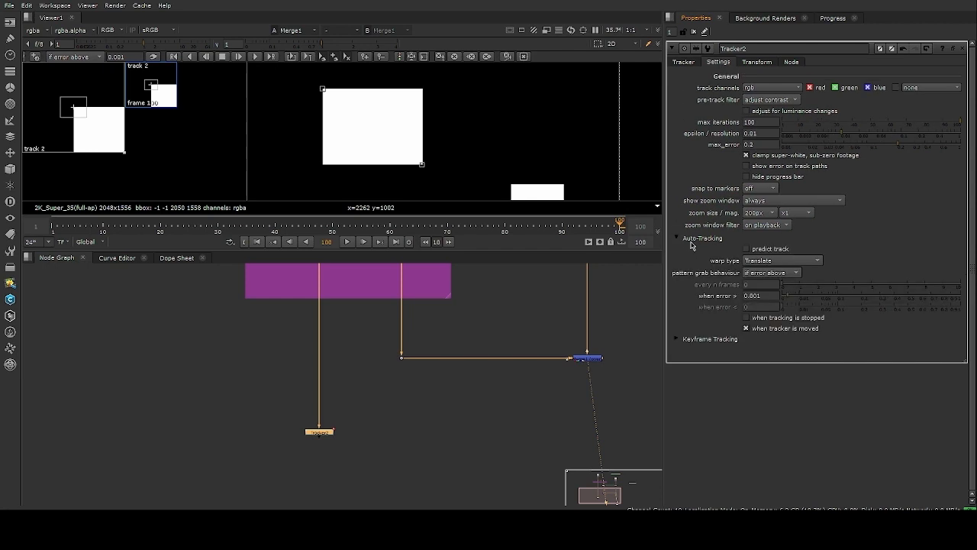
left_click(801, 283)
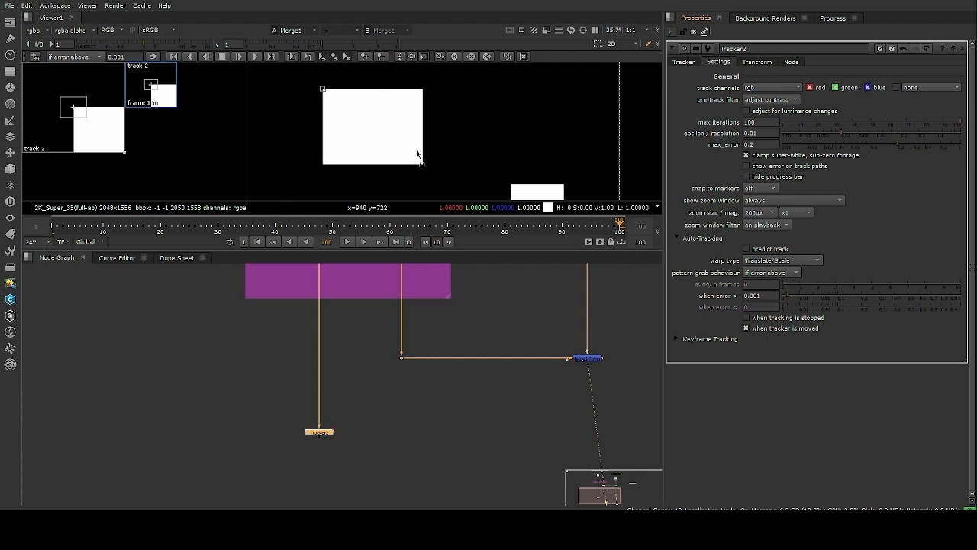
- Select both tracks in Tracker2's track list
left_click(690, 64)
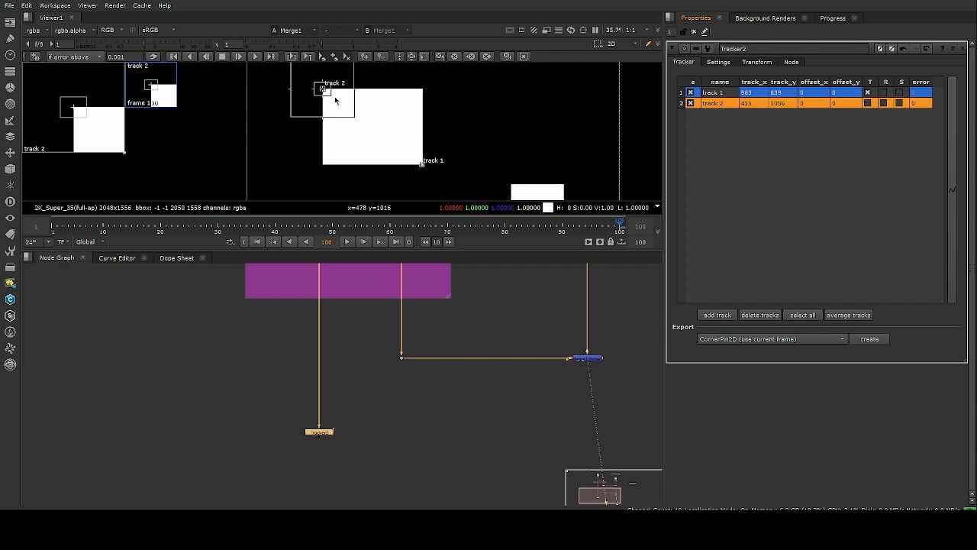
left_click(803, 316)
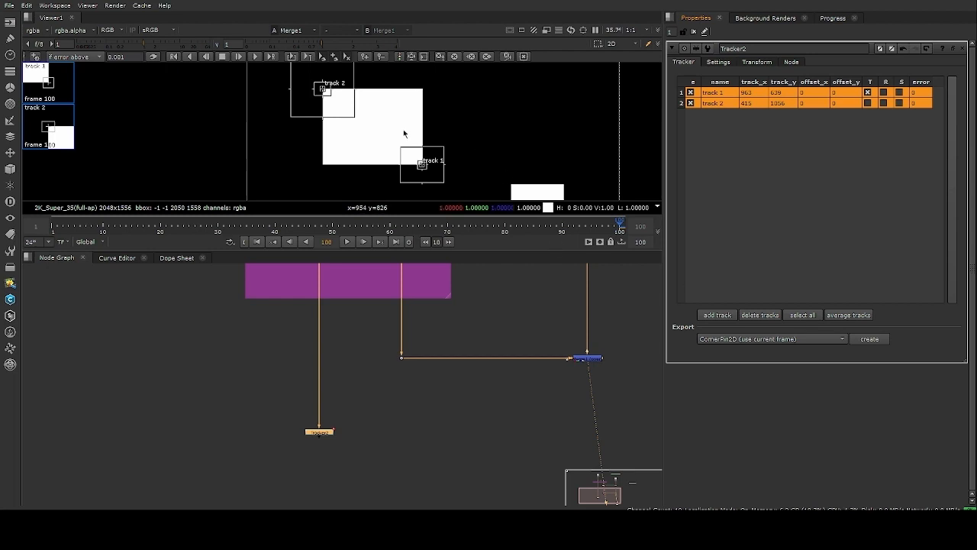
- Track both selected tracks of Tracker2 backwards from frame 100 to frame 1
left_click(191, 58)
left_click(191, 58)
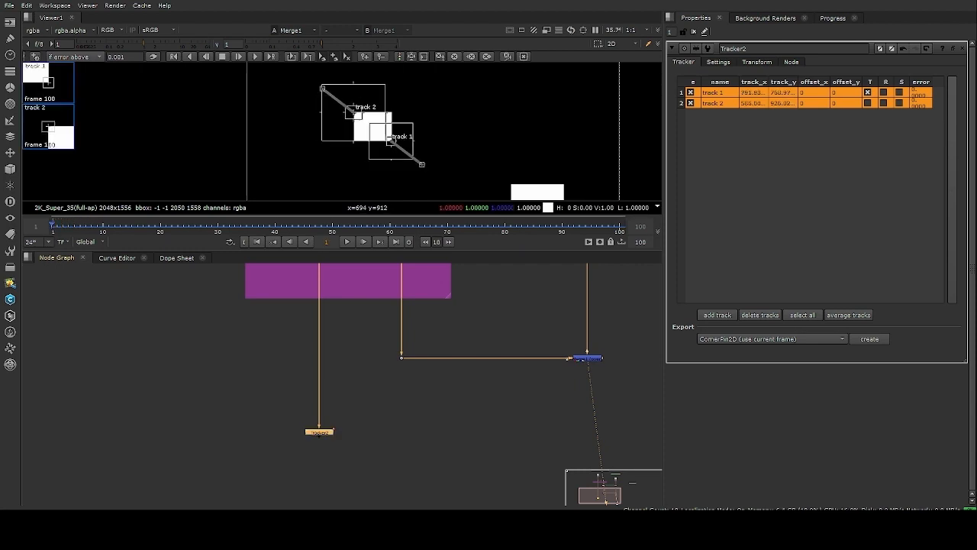
scroll(395, 125, "up", 7)
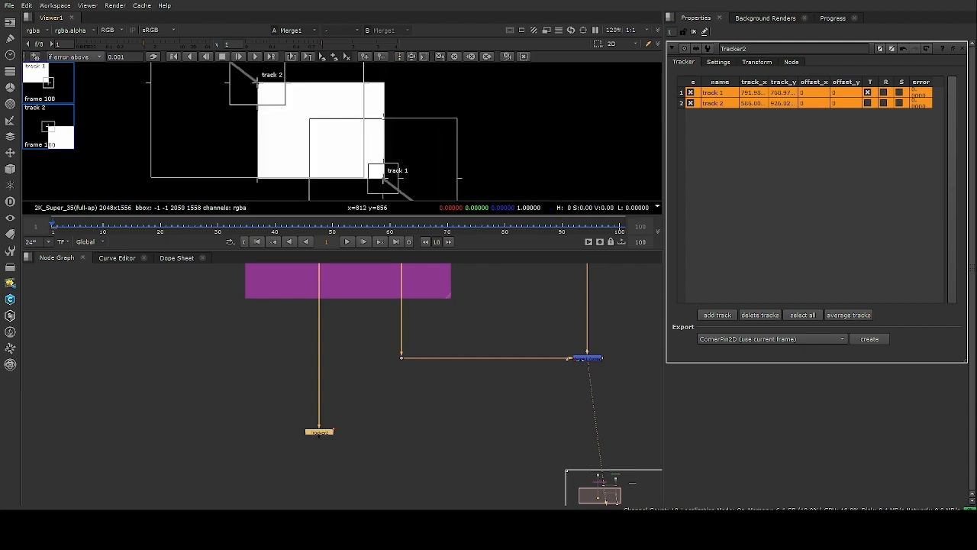
scroll(394, 126, "down", 7)
middle_click_drag(395, 125, 416, 132)
- Scrub the timeline between frame 100 and the early frames to check both tracks against the rectangle's corners
left_click_drag(70, 228, 620, 226)
scroll(374, 111, "up", 5)
middle_click_drag(374, 111, 395, 128)
scroll(358, 124, "up", 6)
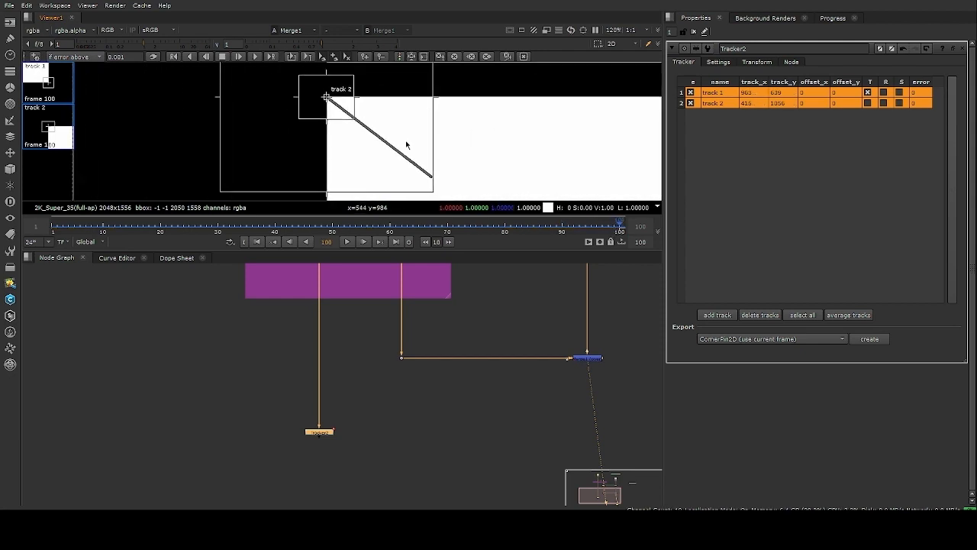
key("space")
scroll(397, 213, "up", 3)
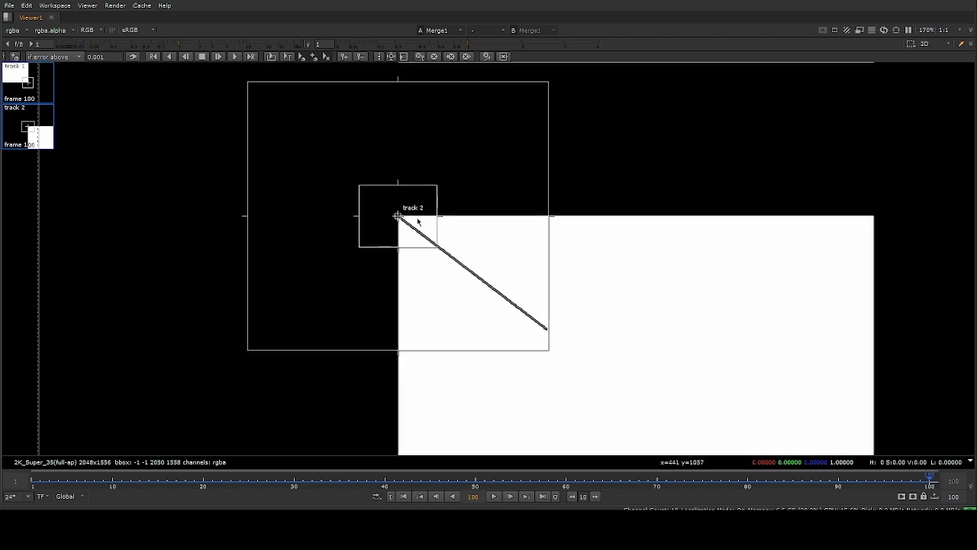
middle_click_drag(494, 205, 447, 210)
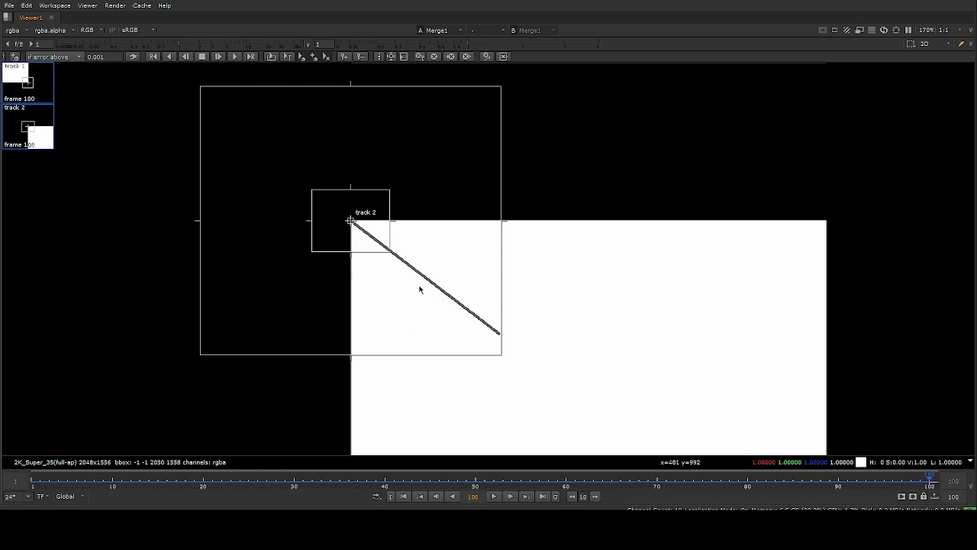
left_click_drag(229, 481, 393, 481)
scroll(532, 327, "down", 4)
middle_click_drag(637, 390, 547, 365)
scroll(533, 325, "up", 2)
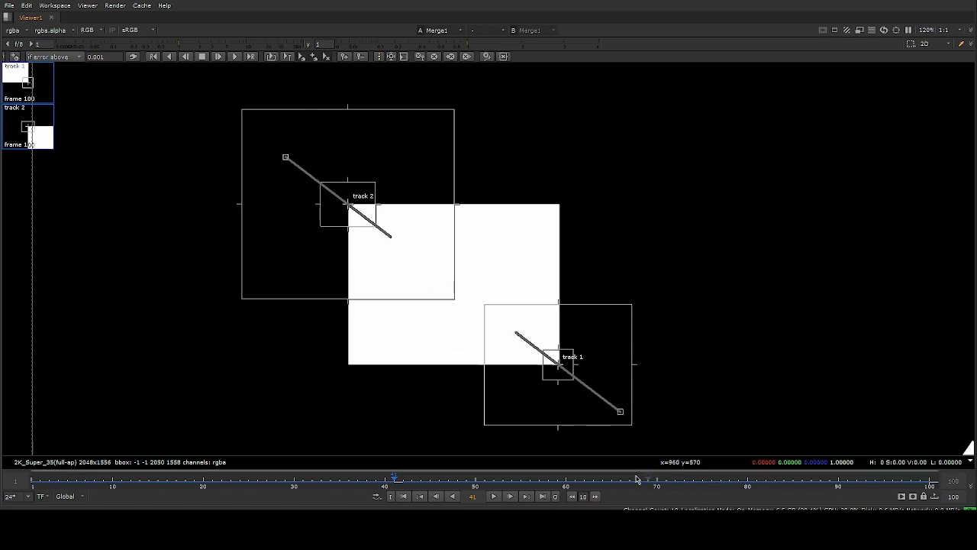
left_click_drag(35, 482, 156, 439)
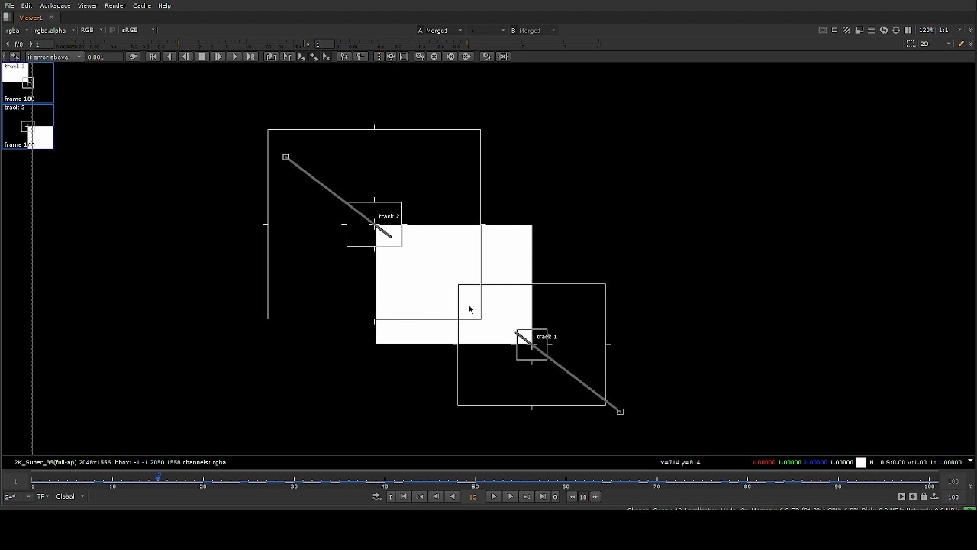
- Set Tracker2's export type to Transform (match-move) and create the export node
key("space")
scroll(437, 188, "down", 2)
middle_click_drag(521, 104, 426, 165)
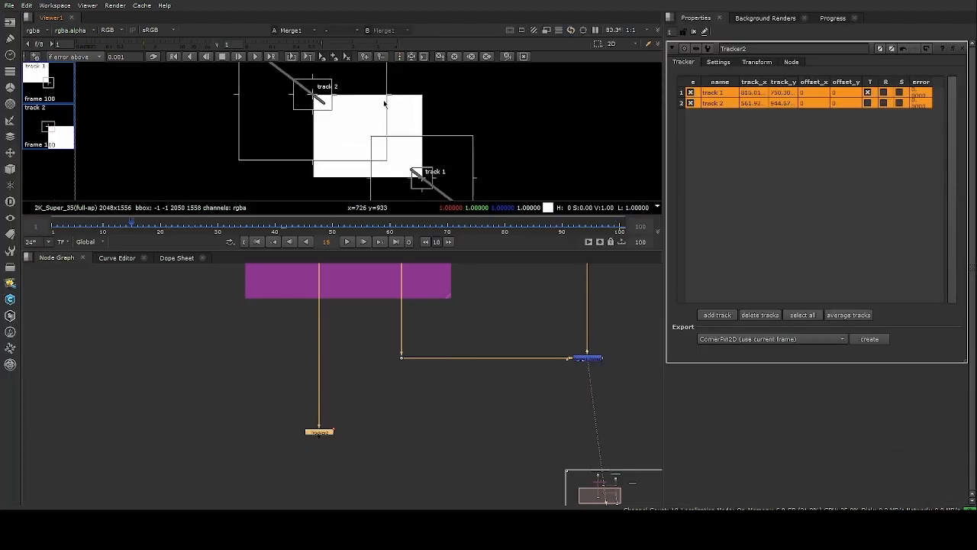
scroll(389, 103, "down", 1)
middle_click_drag(391, 104, 363, 108)
middle_click_drag(381, 399, 365, 427)
scroll(381, 124, "down", 3)
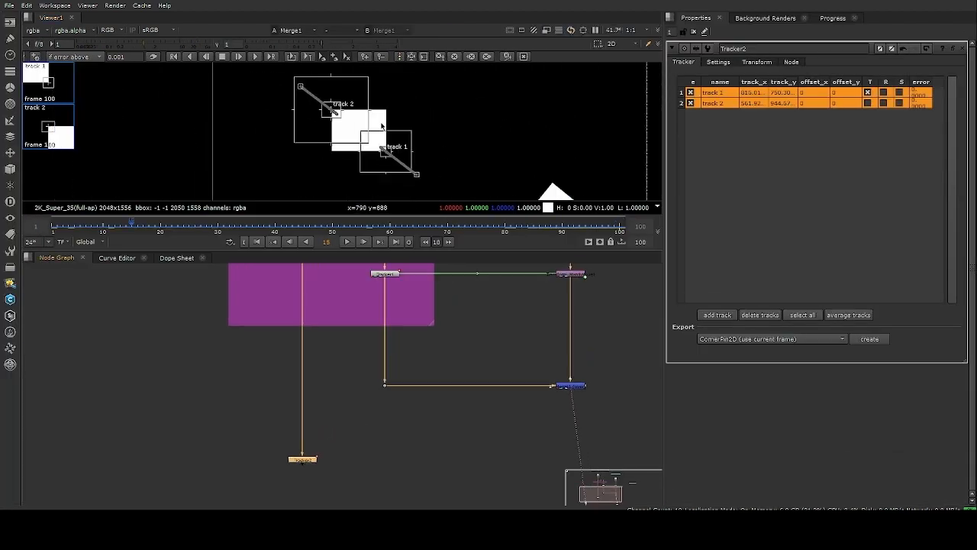
middle_click_drag(381, 123, 344, 129)
middle_click_drag(429, 337, 393, 333)
scroll(280, 454, "up", 3)
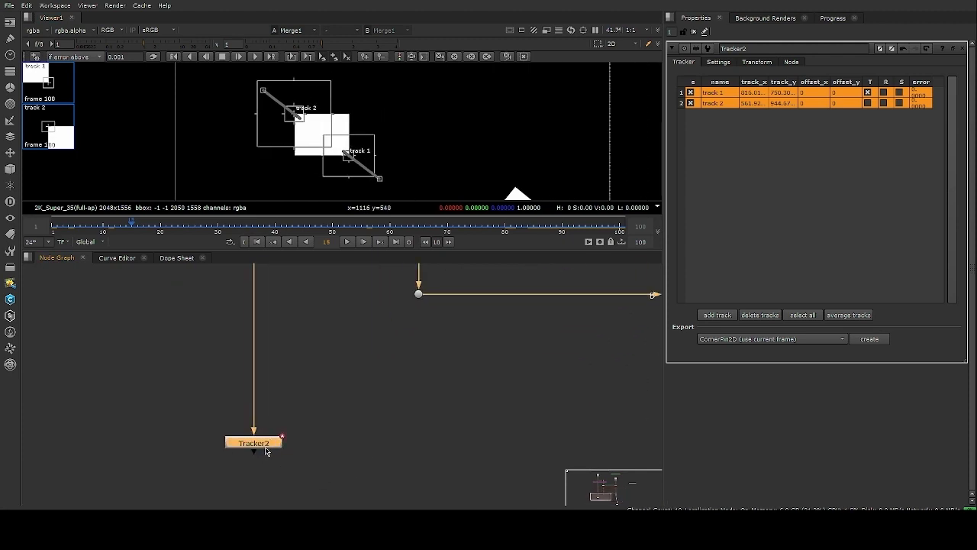
left_click(790, 390)
left_click(880, 340)
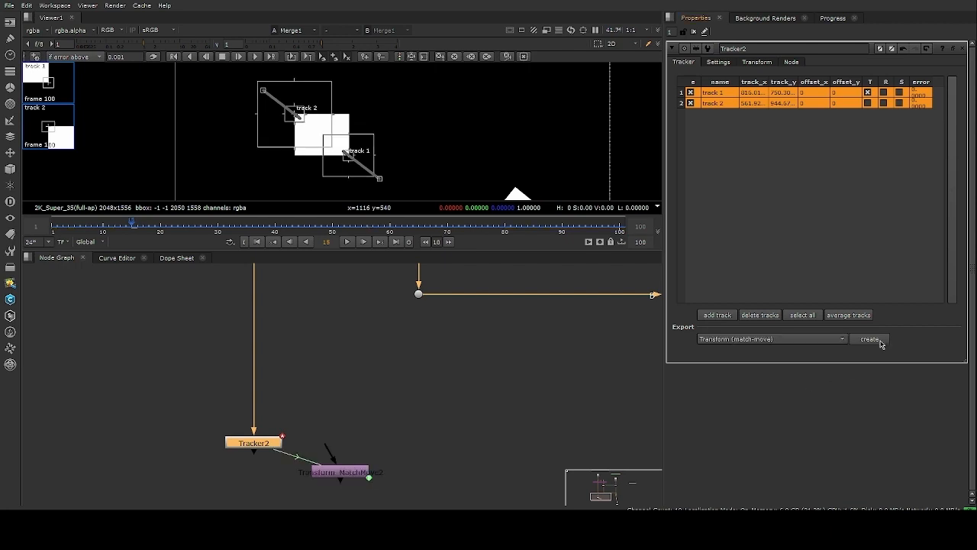
- Move the new match-move node level with Tracker2, on the far side of the Merge1 branch
left_click_drag(349, 472, 479, 448)
key("space")
middle_click_drag(522, 420, 384, 321)
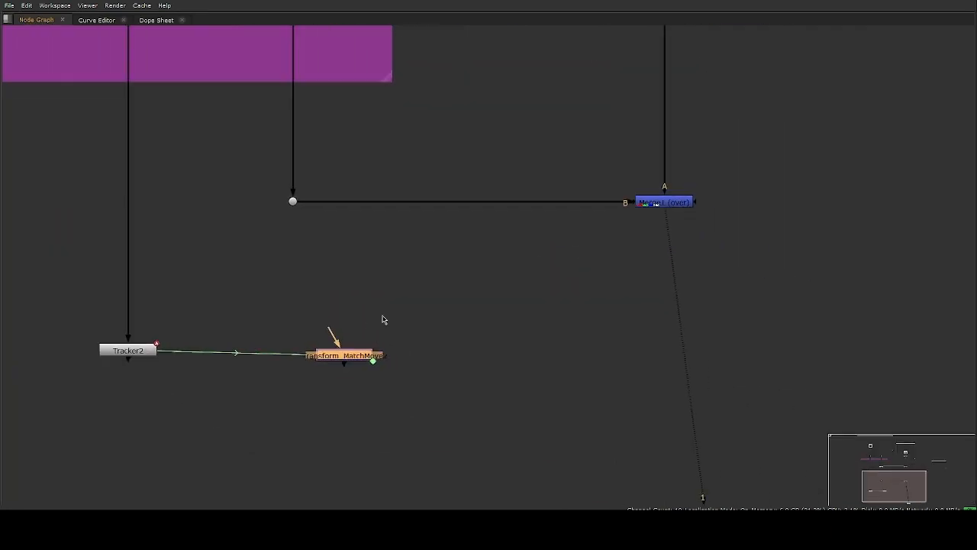
scroll(408, 328, "down", 3)
left_click_drag(379, 345, 681, 346)
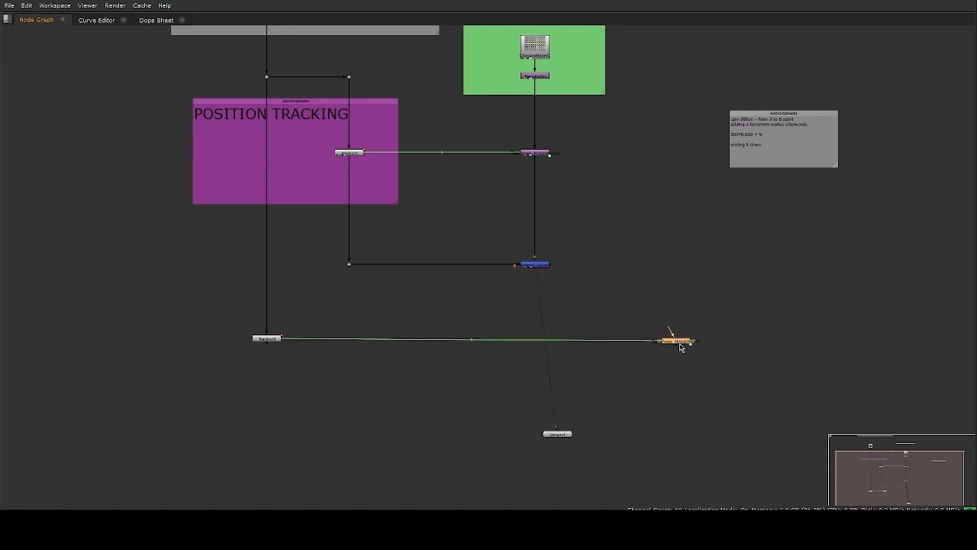
- Examine how the placeholder nodes feed the position-tracking match-move and Merge1 in the node graph
middle_click_drag(620, 241, 626, 294)
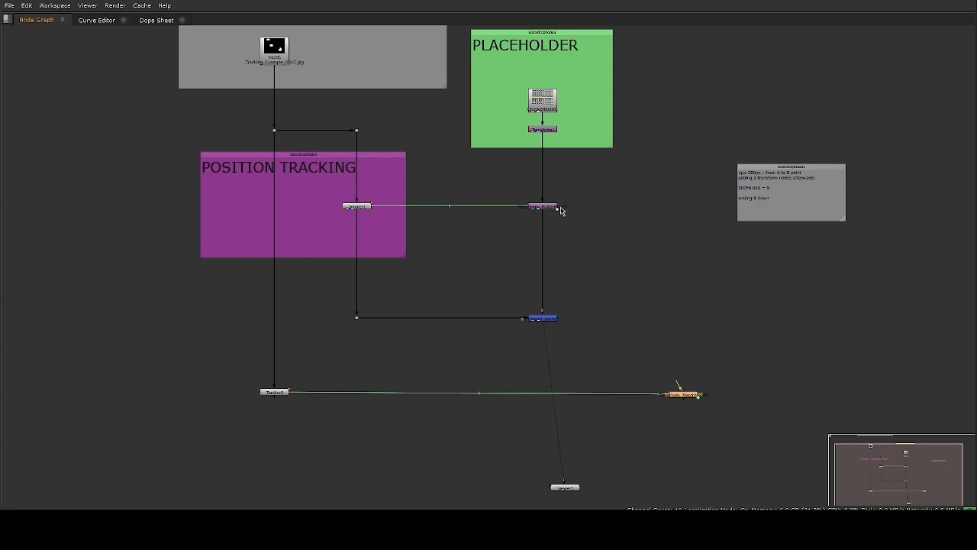
middle_click_drag(605, 217, 583, 245)
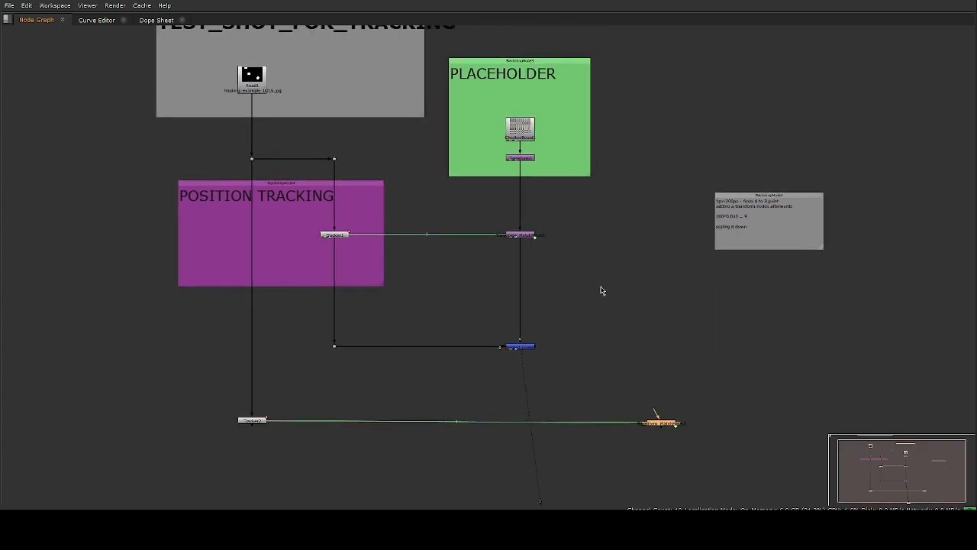
middle_click_drag(535, 205, 535, 158)
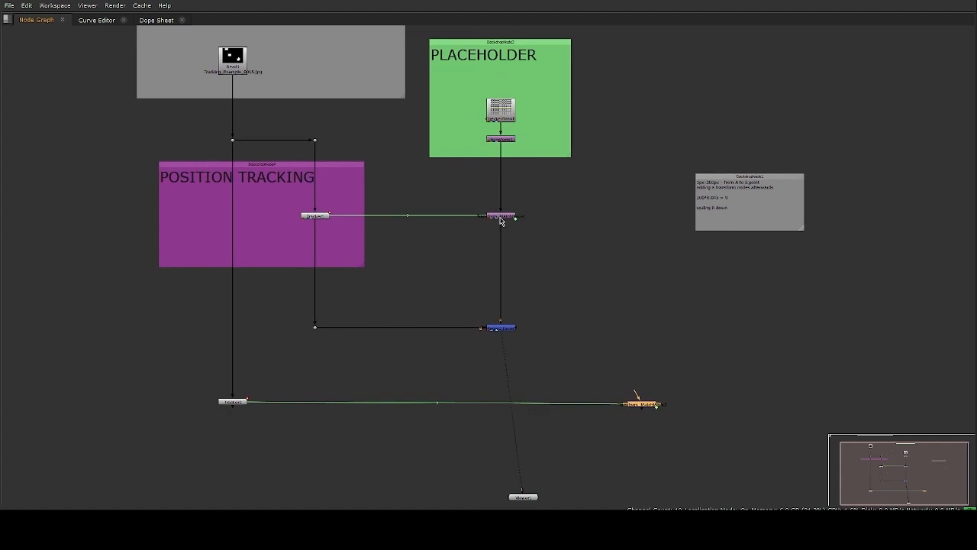
middle_click_drag(563, 266, 564, 289)
middle_click_drag(547, 211, 547, 228)
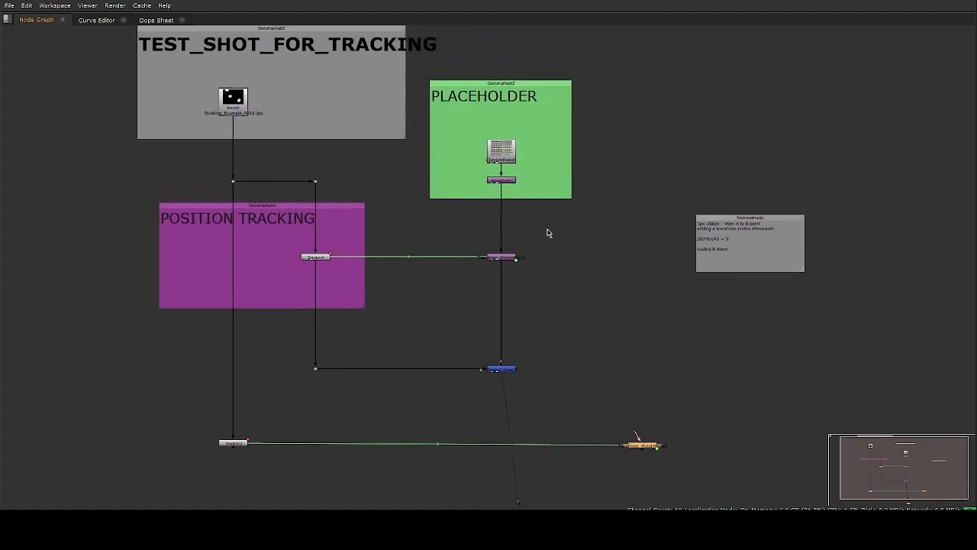
scroll(488, 159, "up", 3)
left_click_drag(557, 116, 478, 199)
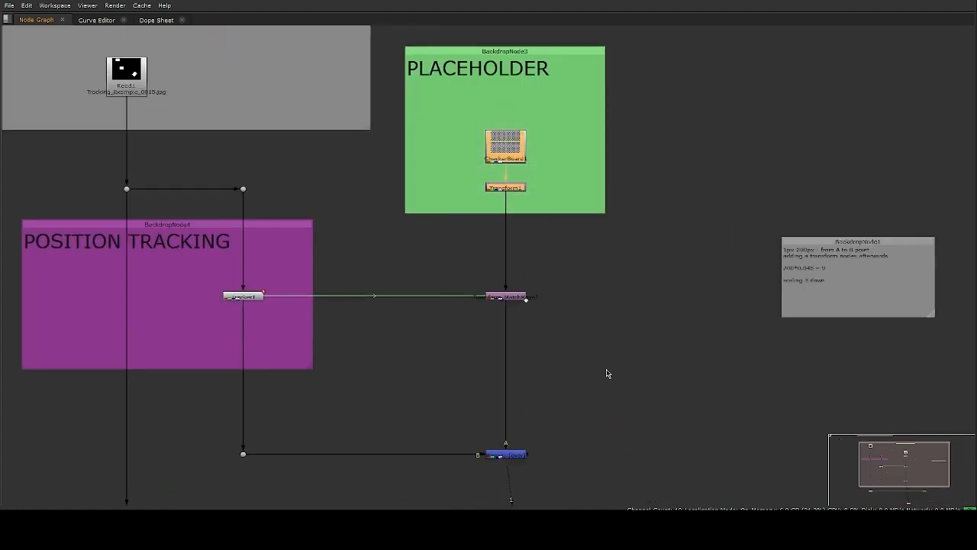
scroll(522, 213, "down", 3)
middle_click_drag(606, 370, 548, 262)
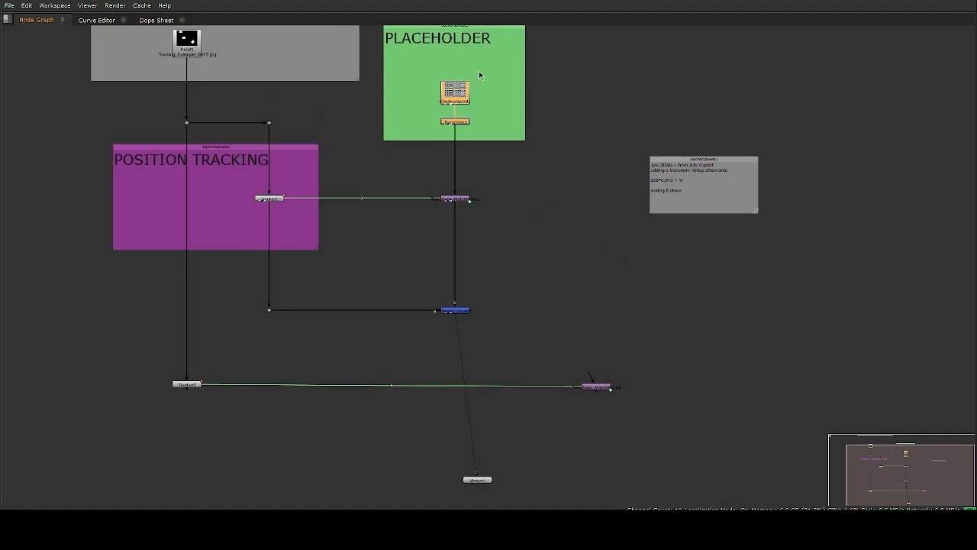
left_click(545, 283)
key("space")
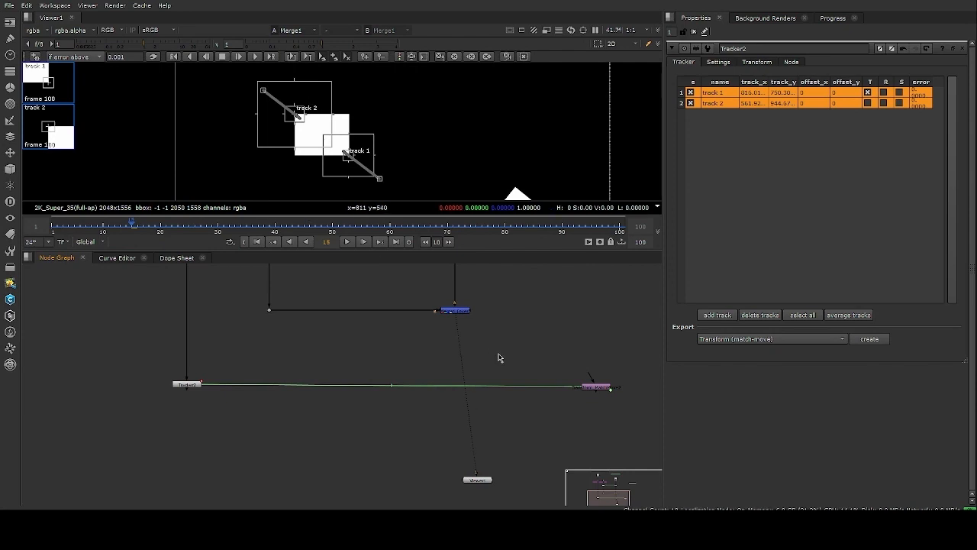
- Connect the new match-move node's input to the placeholder's Transform node
key("space")
left_click_drag(534, 410, 400, 149)
middle_click_drag(564, 336, 536, 270)
- Add a Merge node below the new match-move, with the match-move as input A and Merge1 as input B
key("m")
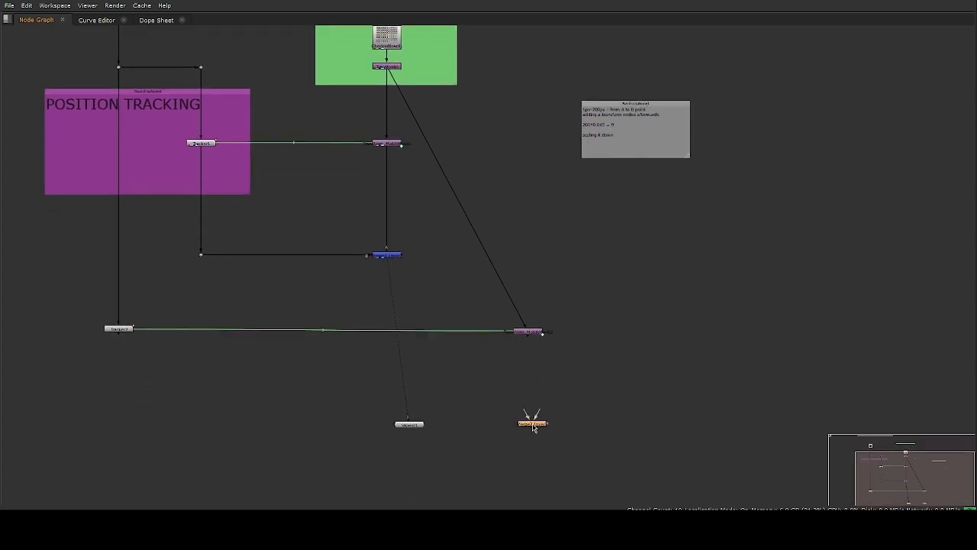
left_click_drag(534, 428, 537, 333)
left_click_drag(541, 443, 531, 446)
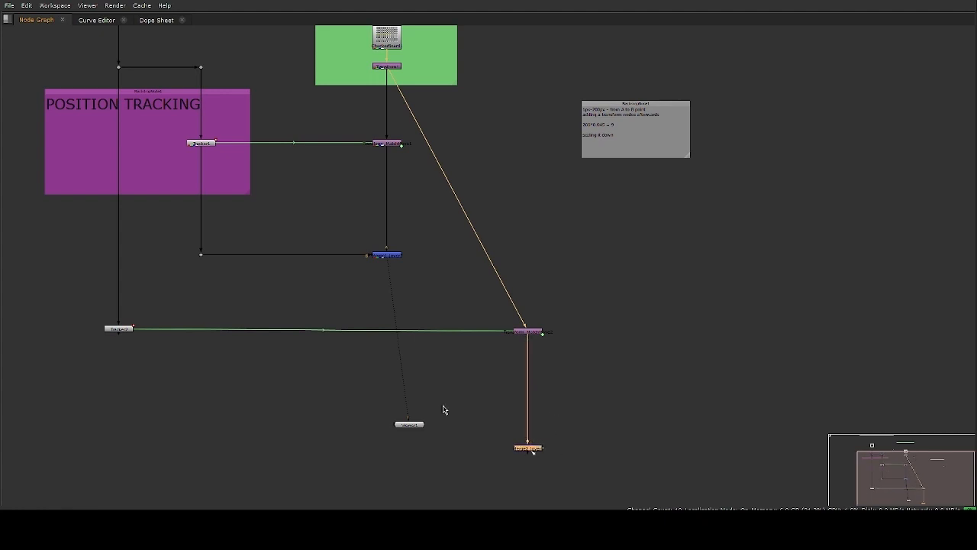
left_click_drag(444, 406, 389, 258)
middle_click_drag(449, 443, 471, 390)
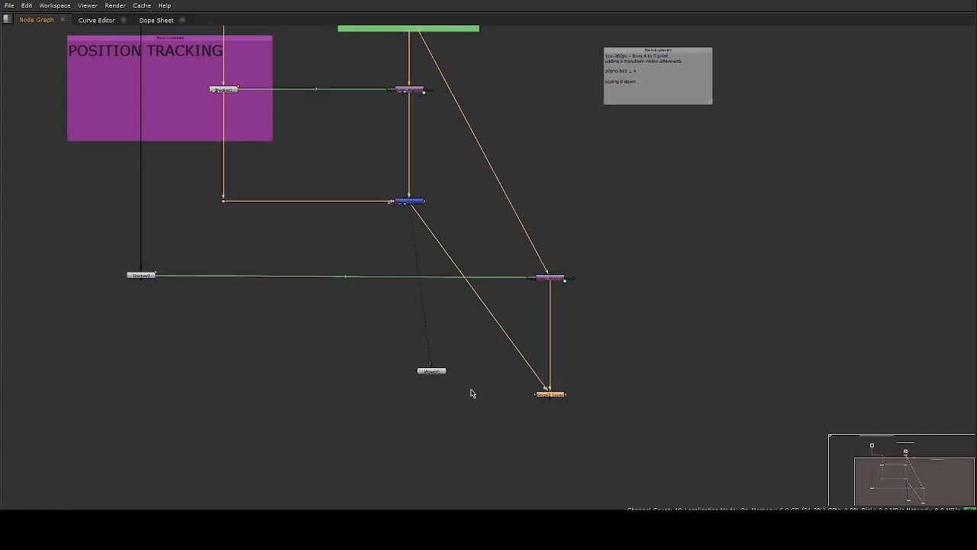
- Move the Viewer node out of the way and add elbow dots to the Merge2 B connection and the placeholder-to-match-move connection
left_click_drag(435, 375, 375, 514)
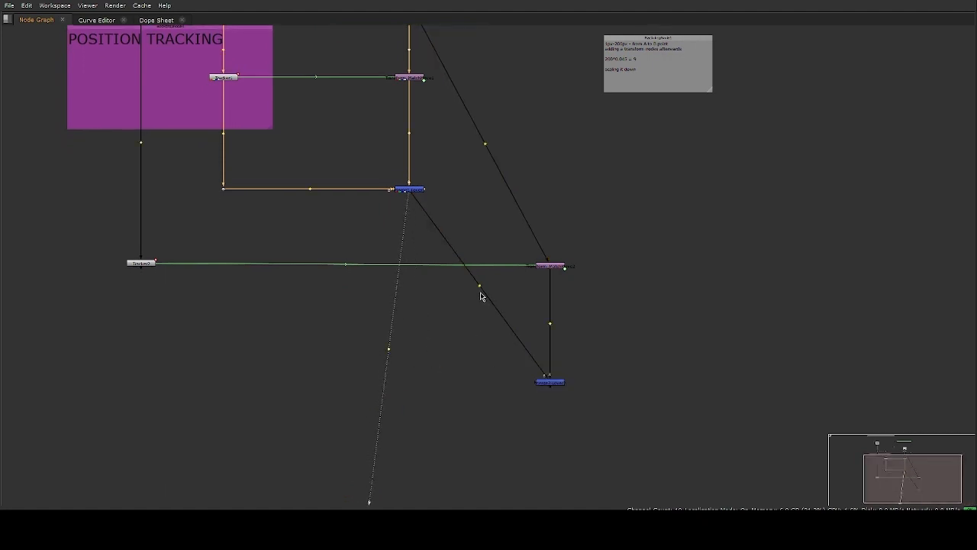
left_click_drag(481, 290, 412, 383)
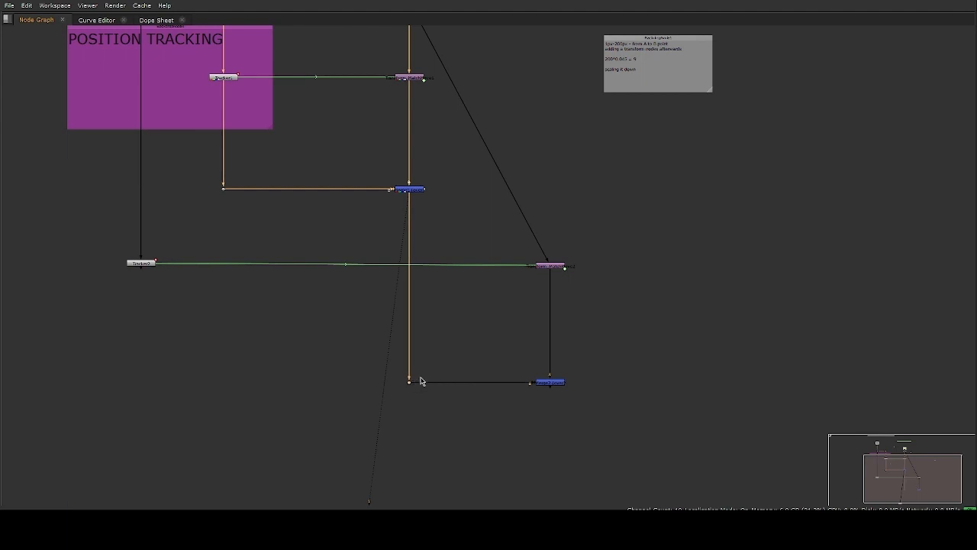
middle_click_drag(555, 339, 536, 388)
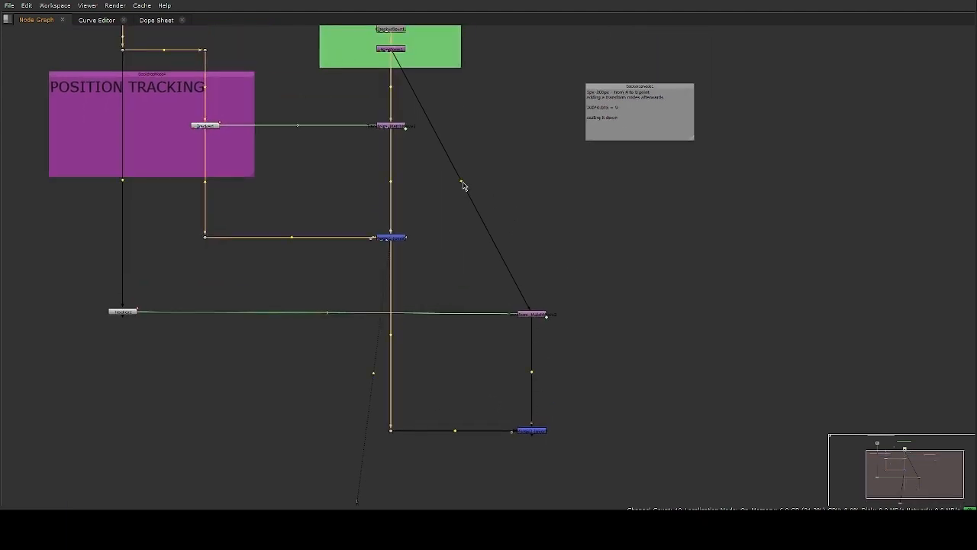
left_click_drag(463, 186, 532, 52)
middle_click_drag(433, 66, 471, 144)
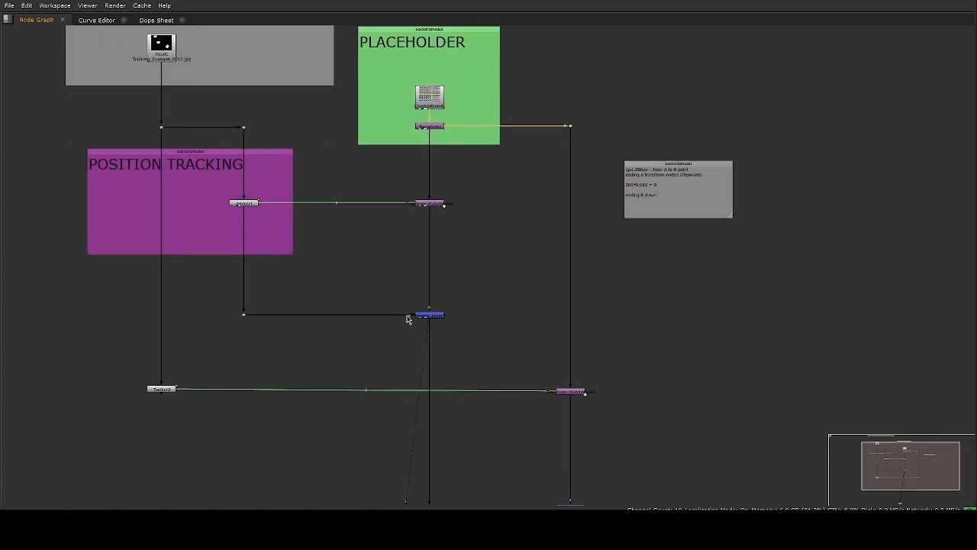
- Play the Merge1 result briefly to check the position-tracked placeholder
key("space")
scroll(383, 409, "down", 1)
middle_click_drag(436, 367, 373, 380)
scroll(357, 148, "down", 3)
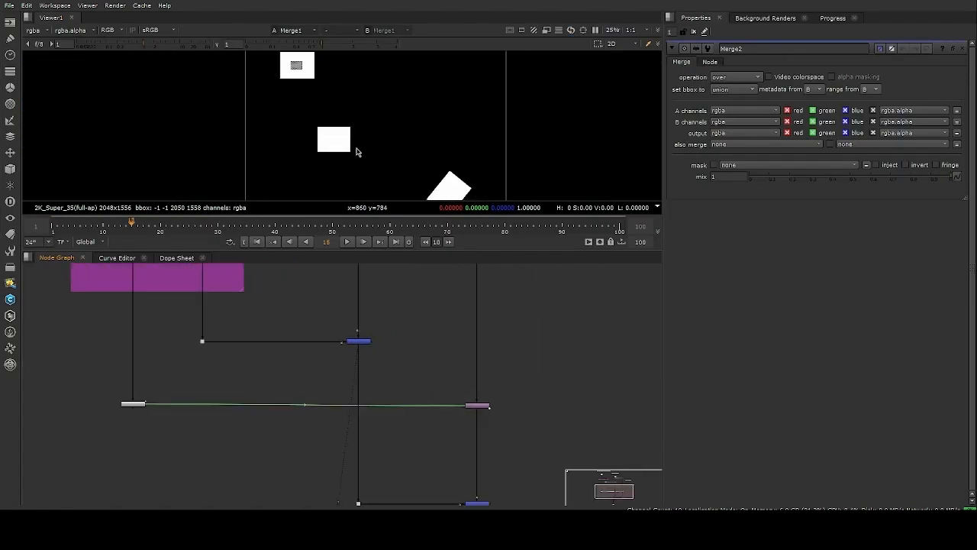
middle_click_drag(352, 99, 367, 144)
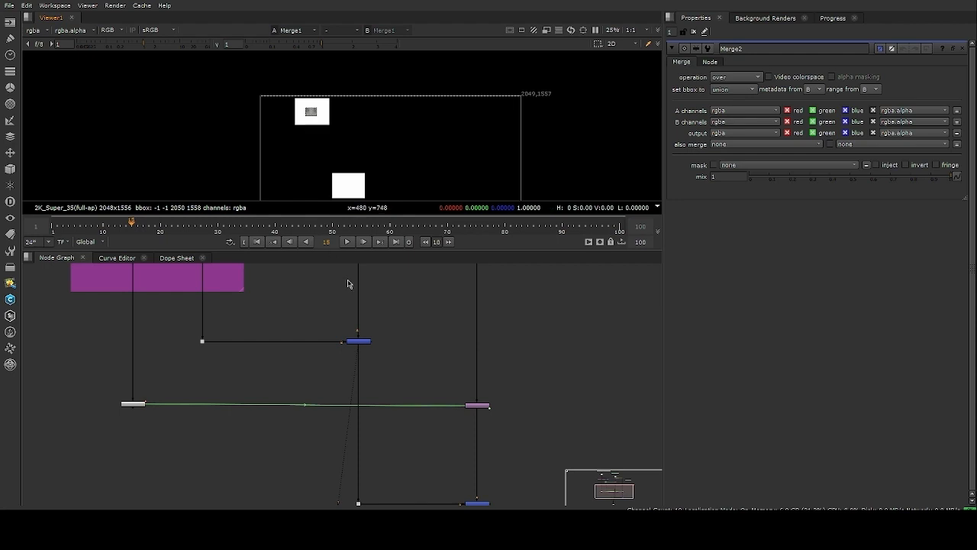
left_click(347, 241)
left_click(347, 241)
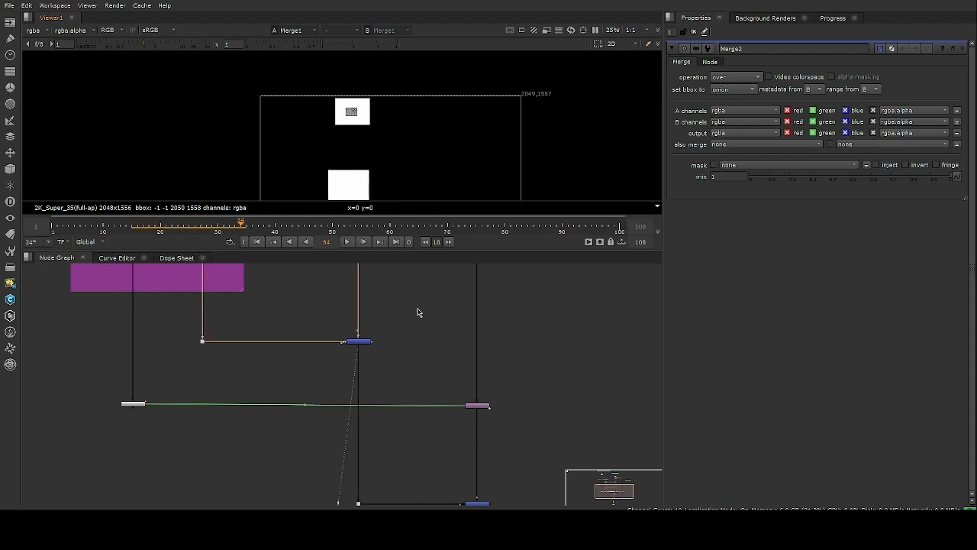
- Connect the viewer to Merge2 to display its output
middle_click_drag(505, 433, 452, 324)
left_click_drag(465, 386, 419, 415)
key("1")
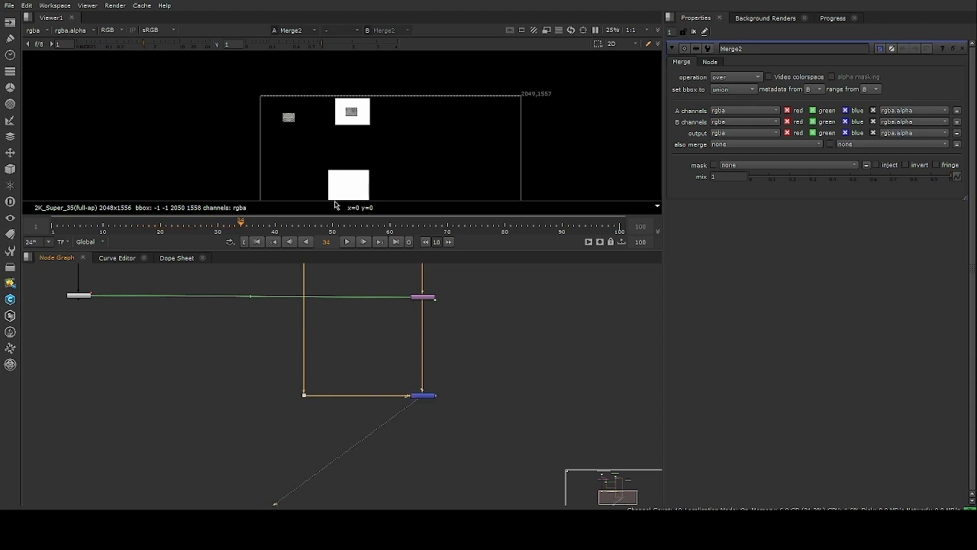
- Play and stop the Merge2 composite to examine how the second placeholder moves relative to the scaling rectangle
scroll(284, 129, "up", 3)
scroll(284, 129, "up", 1)
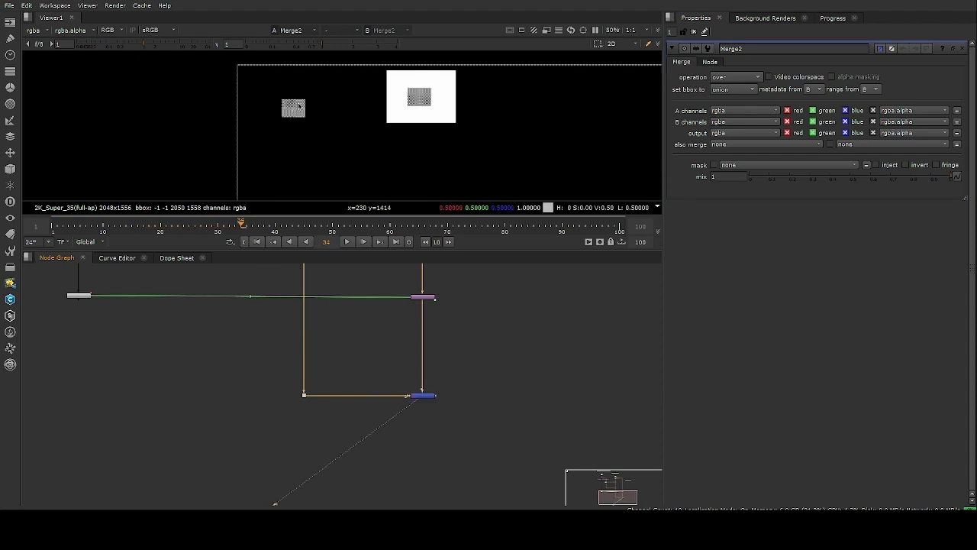
left_click(346, 242)
scroll(313, 118, "down", 1)
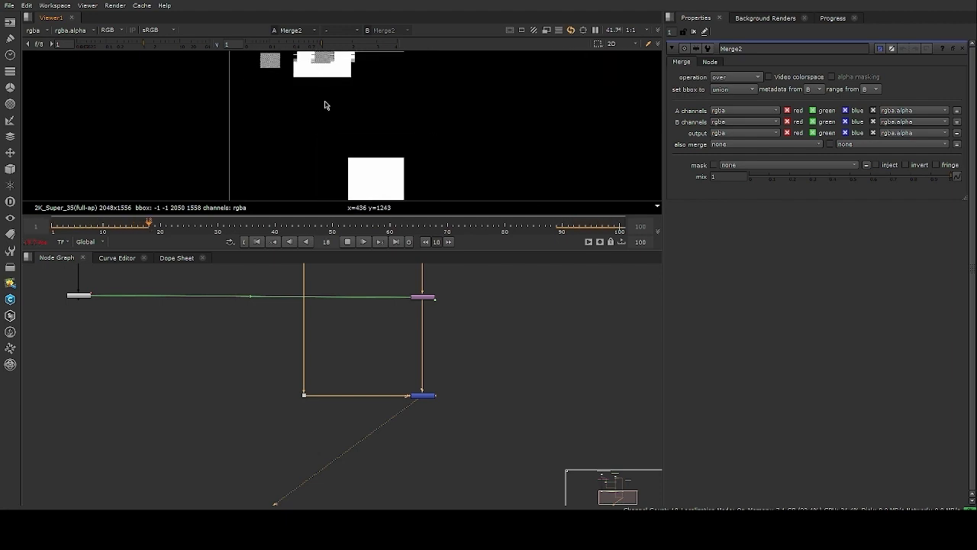
left_click(348, 241)
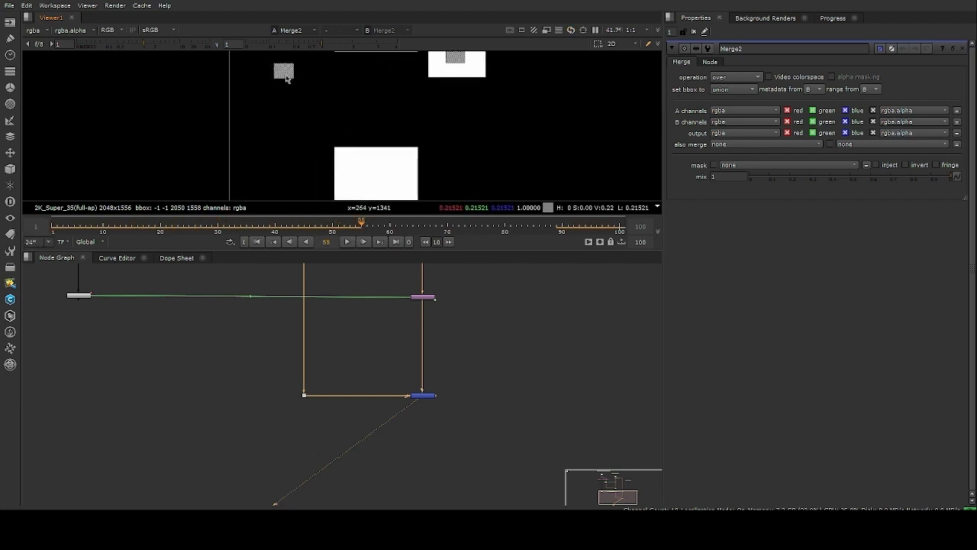
scroll(425, 354, "up", 4)
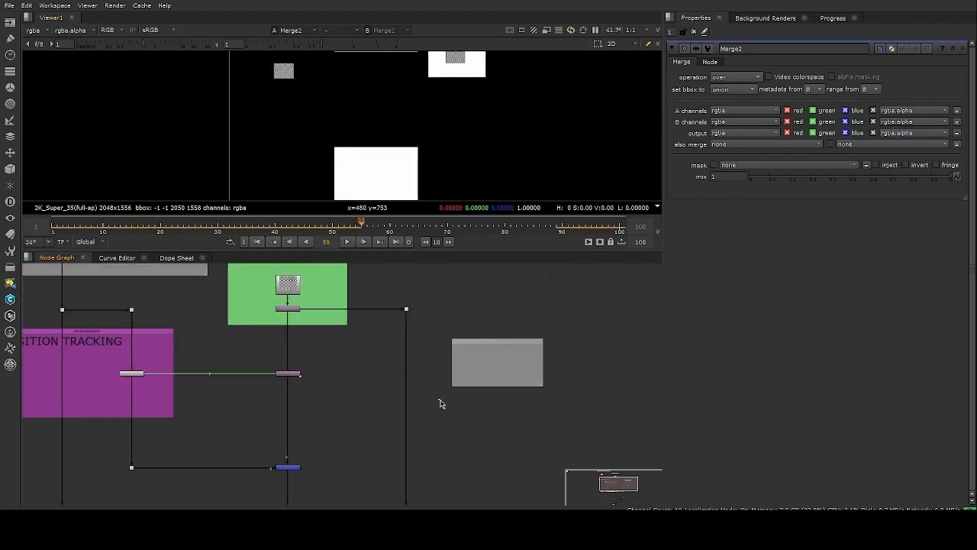
- Add a Transform to the placeholder's second branch and move that placeholder onto the scaling rectangle, translating it about X 428, Y -516
key("t")
left_click_drag(439, 400, 406, 393)
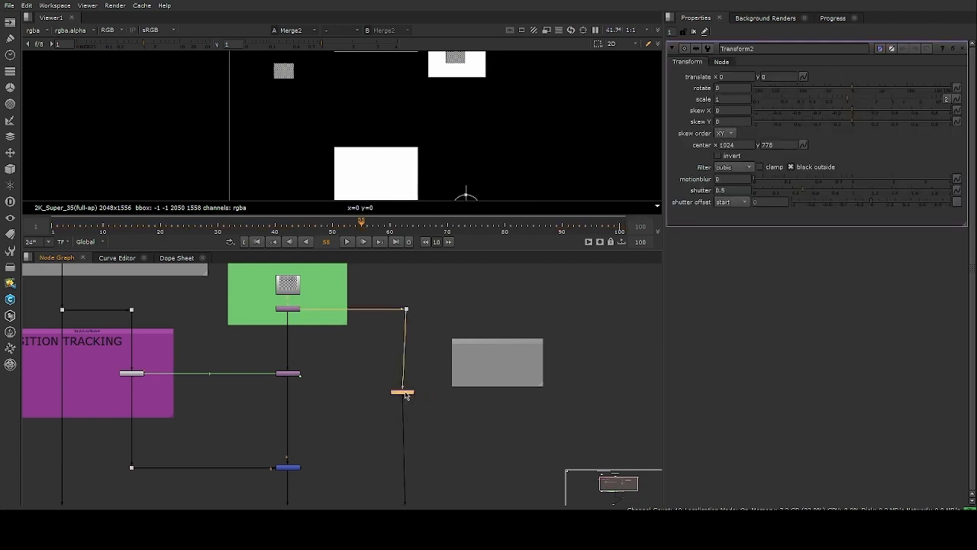
scroll(460, 141, "down", 2)
middle_click_drag(433, 143, 413, 101)
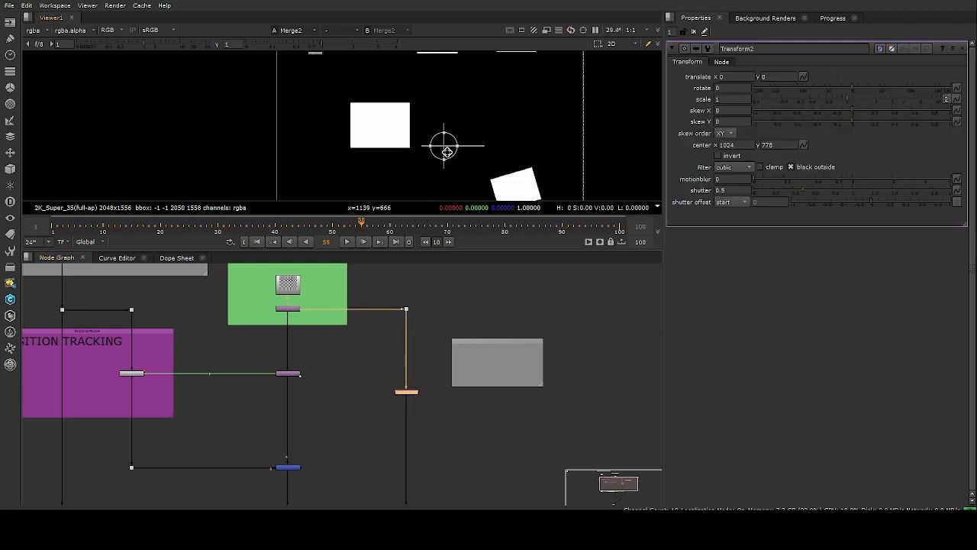
left_click_drag(445, 148, 508, 228)
middle_click_drag(501, 155, 475, 117)
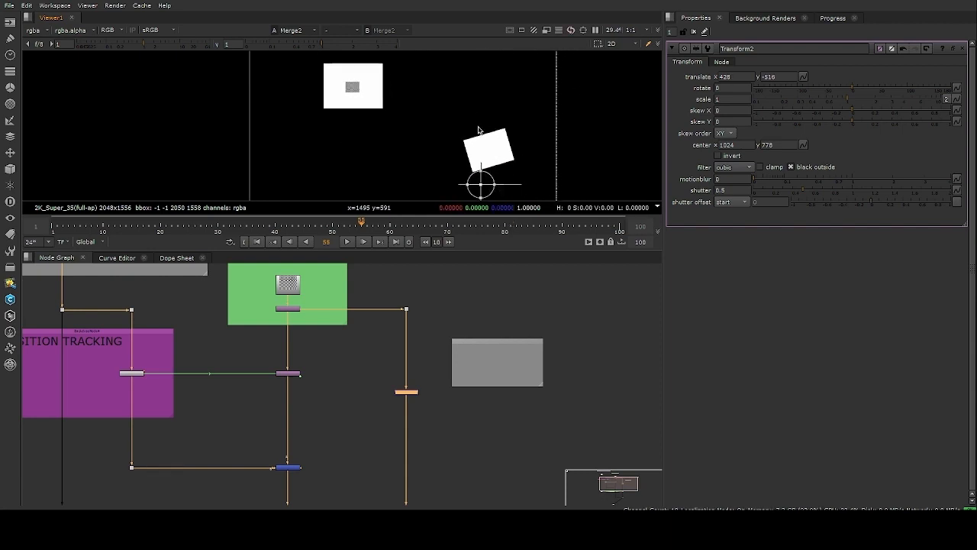
- Play and stop the Merge2 composite to examine how the offset placeholder moves against the scaling rectangle
scroll(406, 116, "up", 5)
middle_click_drag(342, 85, 463, 130)
scroll(441, 118, "up", 2)
scroll(440, 156, "down", 3)
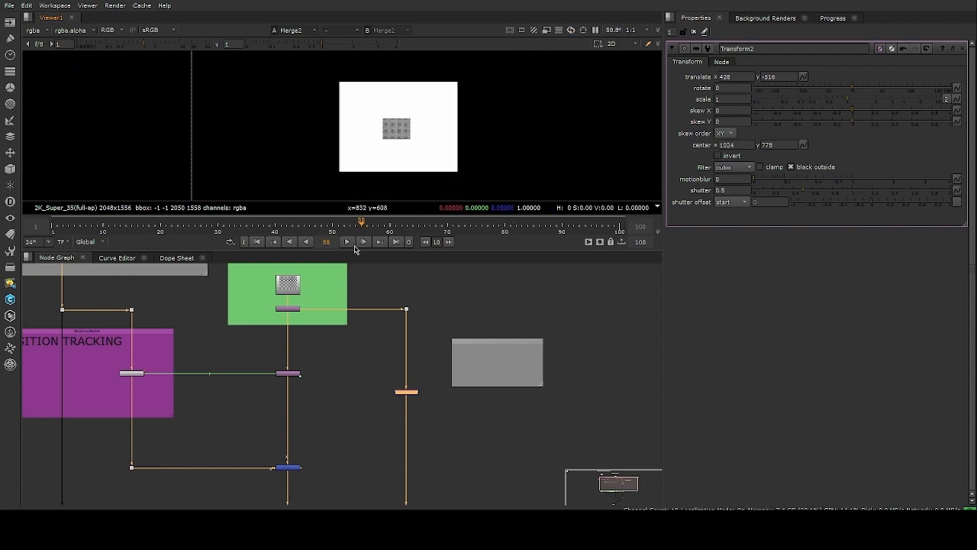
left_click(347, 242)
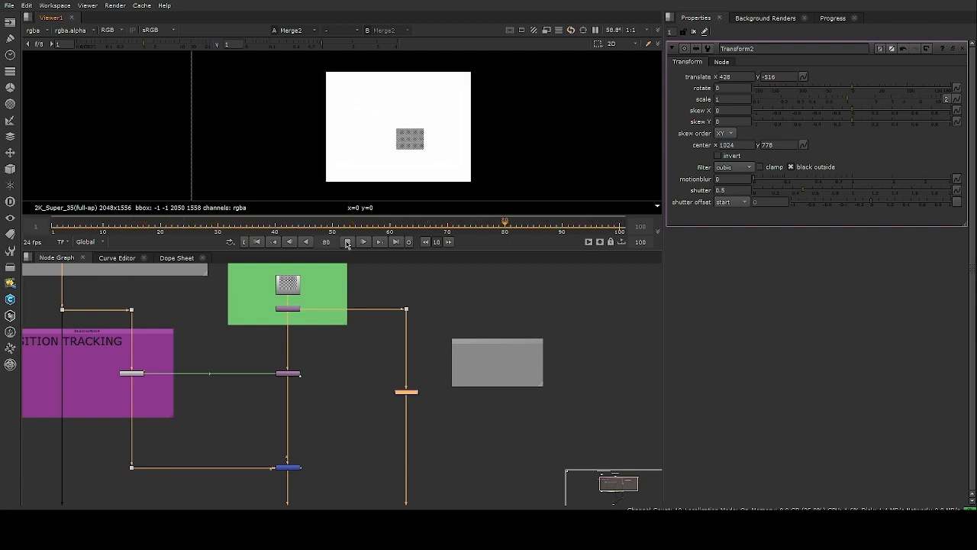
left_click(347, 243)
- Open Tracker2's properties and enable translation (T) for track 2
scroll(304, 369, "down", 2)
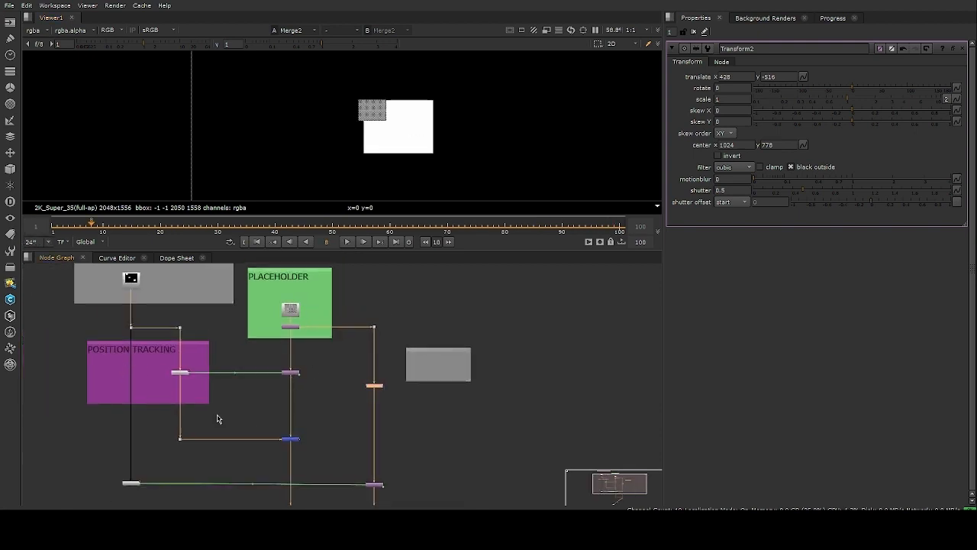
middle_click_drag(122, 492, 232, 423)
scroll(232, 423, "up", 4)
scroll(252, 398, "up", 2)
double_click(251, 403)
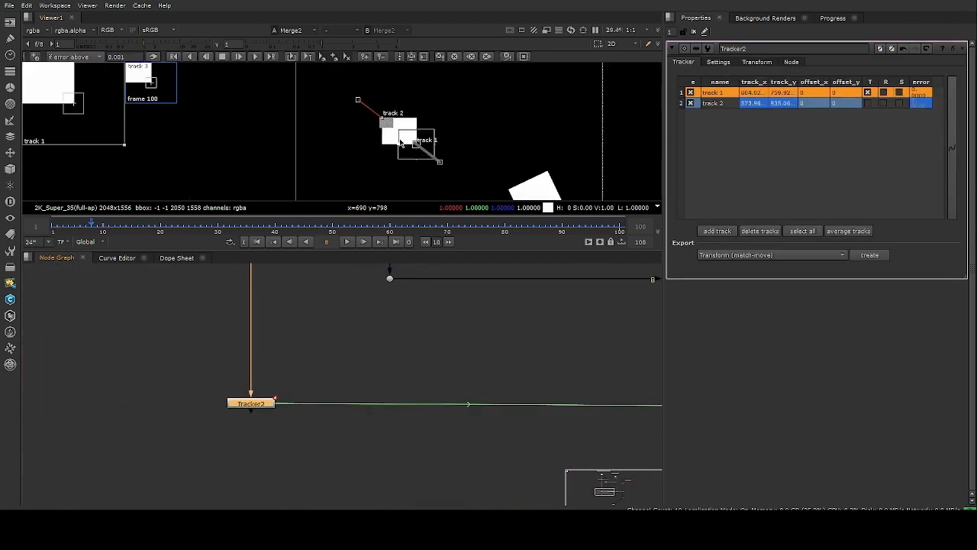
scroll(442, 134, "up", 2)
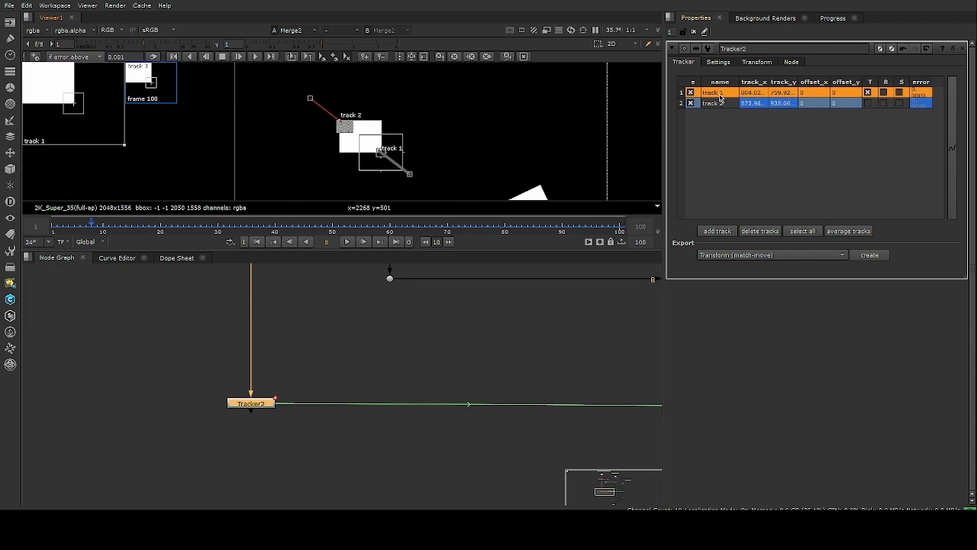
scroll(336, 122, "up", 5)
scroll(407, 134, "down", 3)
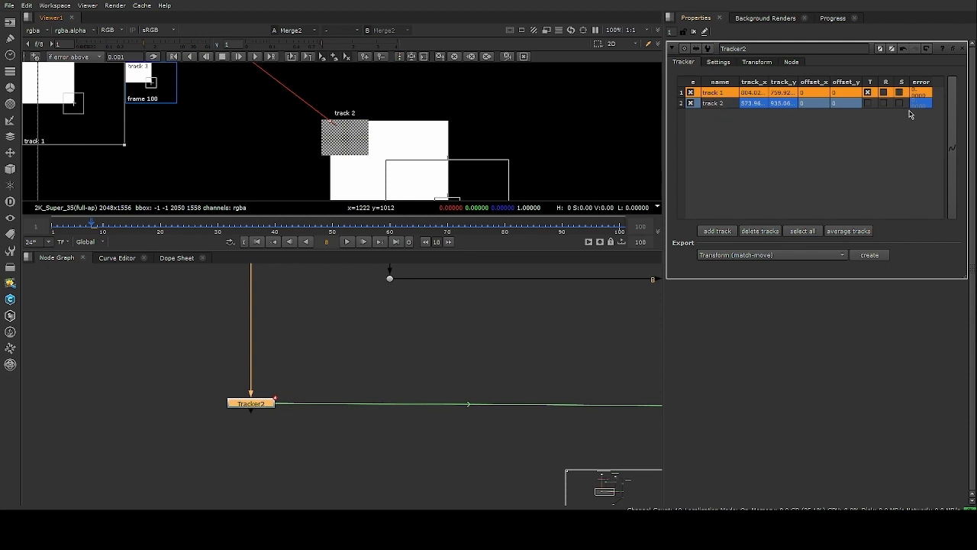
left_click(867, 103)
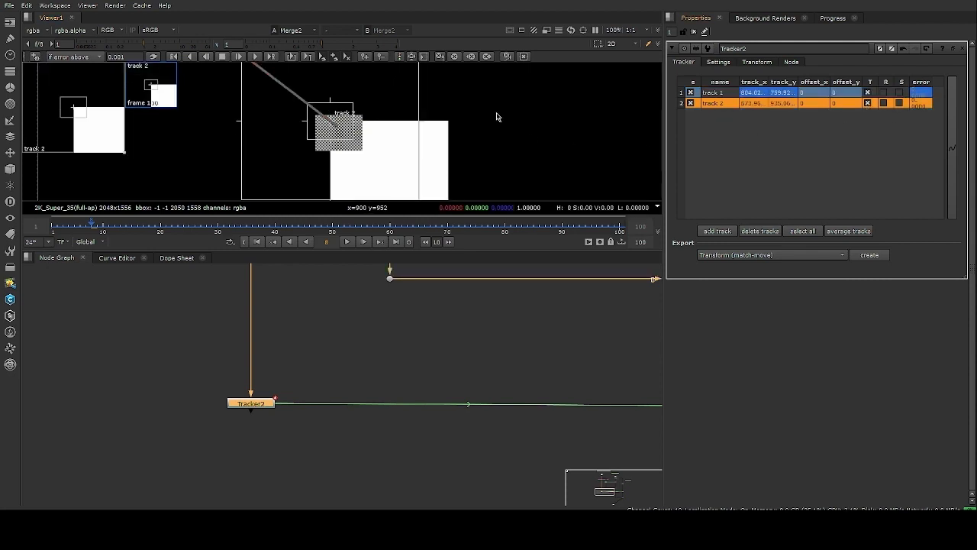
scroll(507, 123, "down", 2)
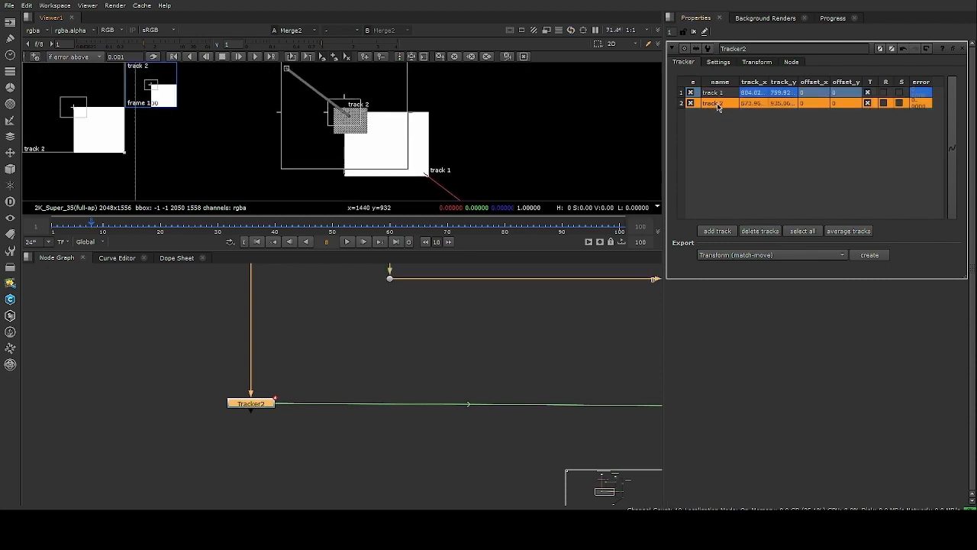
scroll(359, 127, "up", 2)
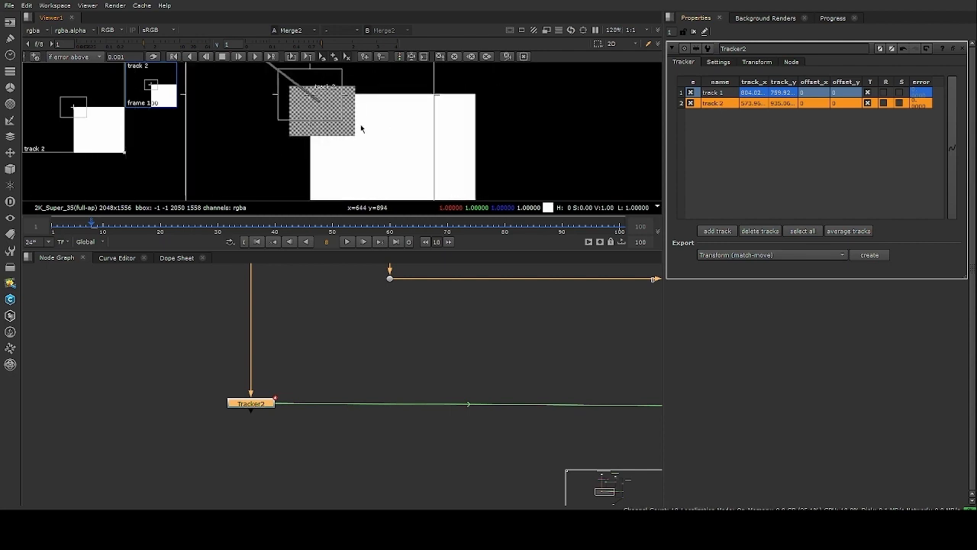
- Reopen Transform2 and centre the placeholder on the scaling rectangle, translating it to about X 530, Y -578
scroll(360, 126, "down", 4)
middle_click_drag(409, 397, 348, 433)
scroll(348, 433, "down", 4)
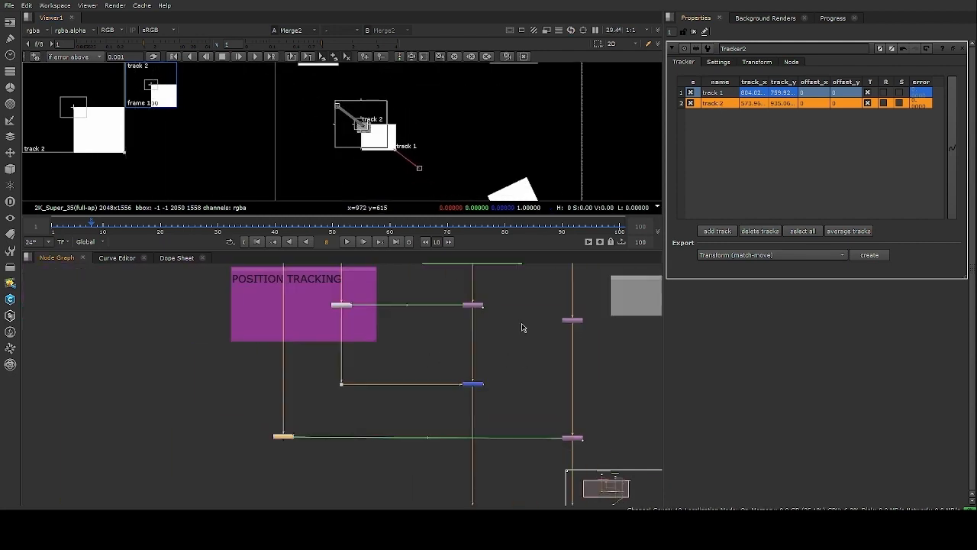
middle_click_drag(548, 303, 455, 415)
scroll(456, 416, "up", 3)
scroll(453, 415, "up", 2)
double_click(402, 413)
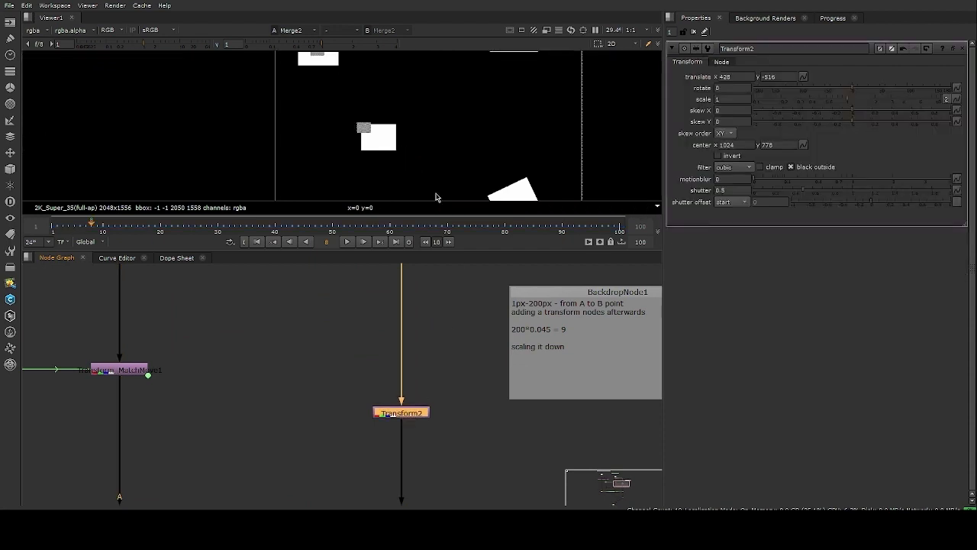
middle_click_drag(409, 186, 394, 87)
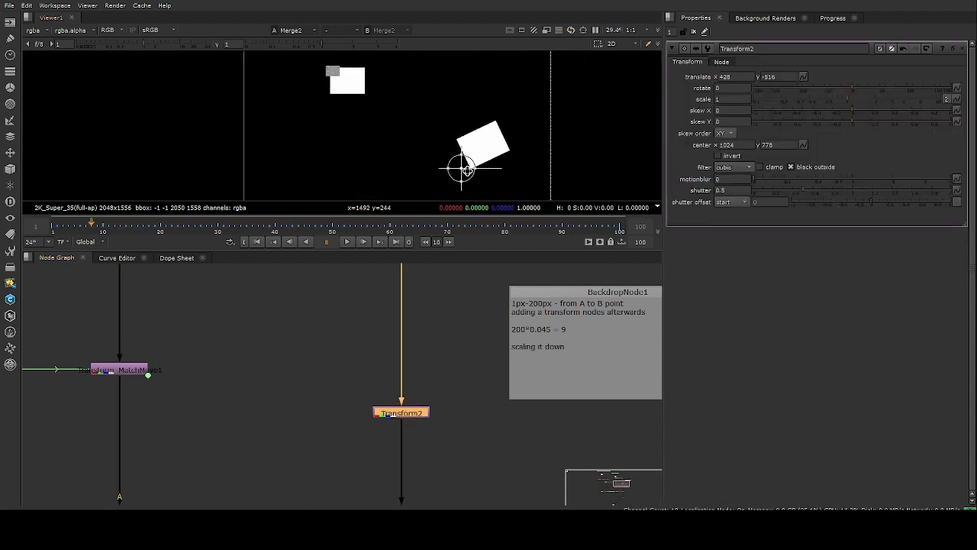
left_click_drag(461, 170, 476, 179)
scroll(364, 91, "up", 5)
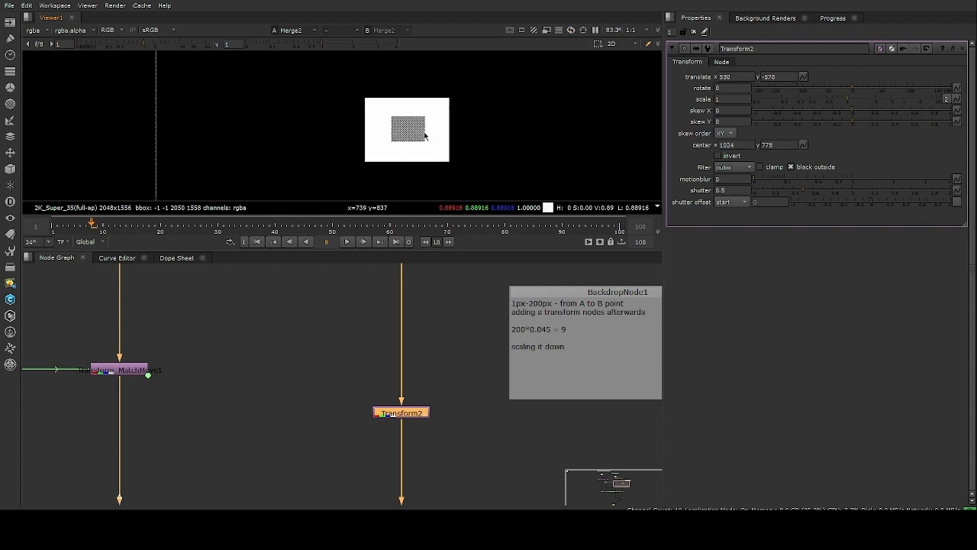
- Play the composite from the first frame and examine closely how the centred placeholder follows the scaling rectangle
left_click(257, 241)
left_click(347, 241)
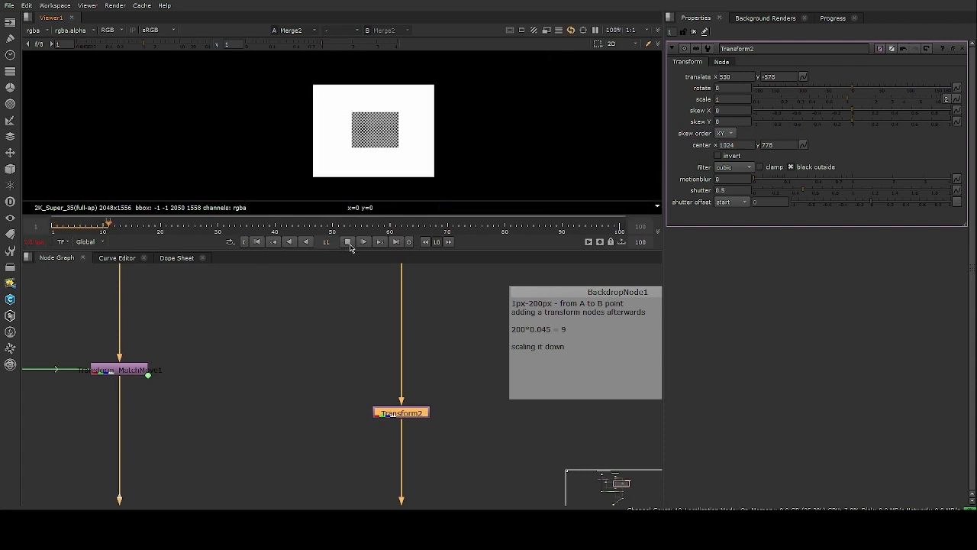
scroll(370, 130, "up", 5)
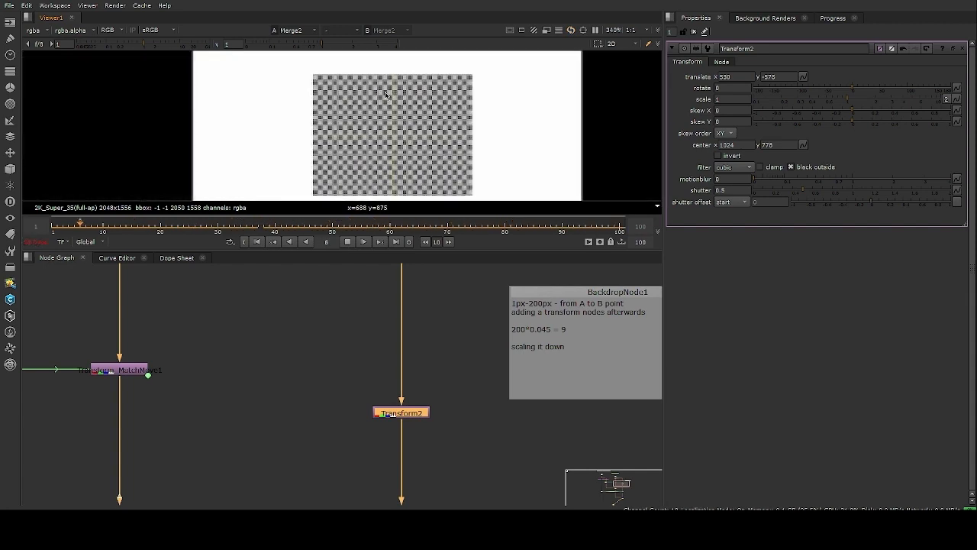
left_click(348, 242)
scroll(313, 96, "down", 7)
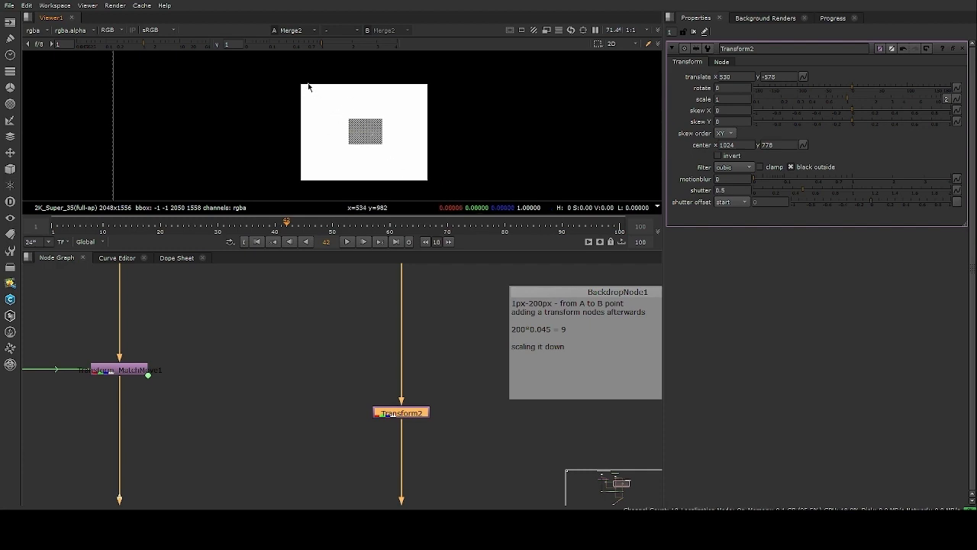
left_click(348, 242)
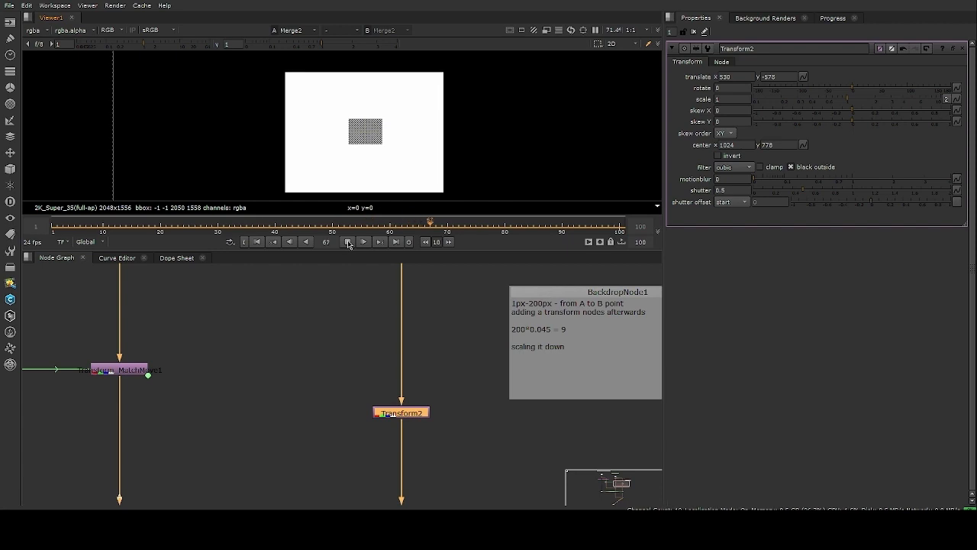
left_click(348, 244)
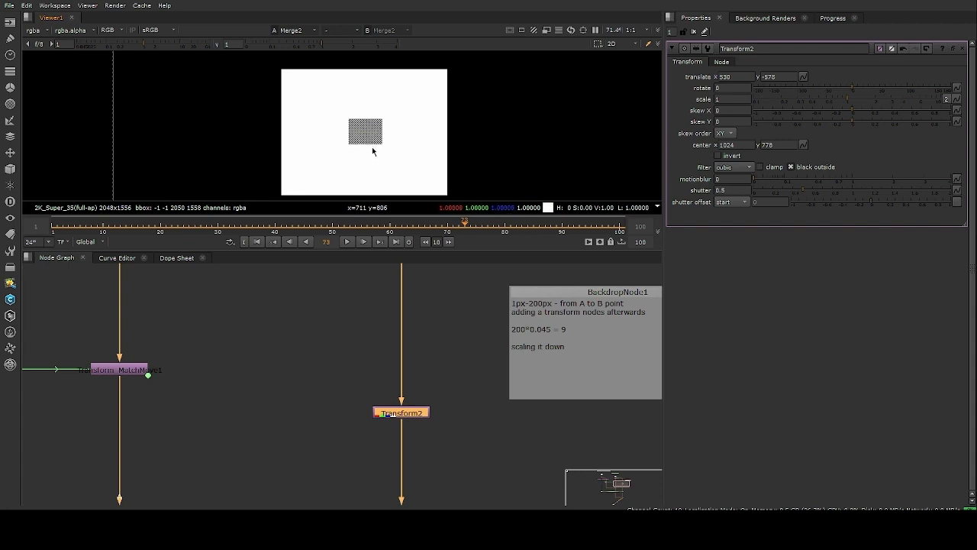
- Replay the composite from the first frame and compare the placeholder's size with the rectangle at several frames
left_click(260, 242)
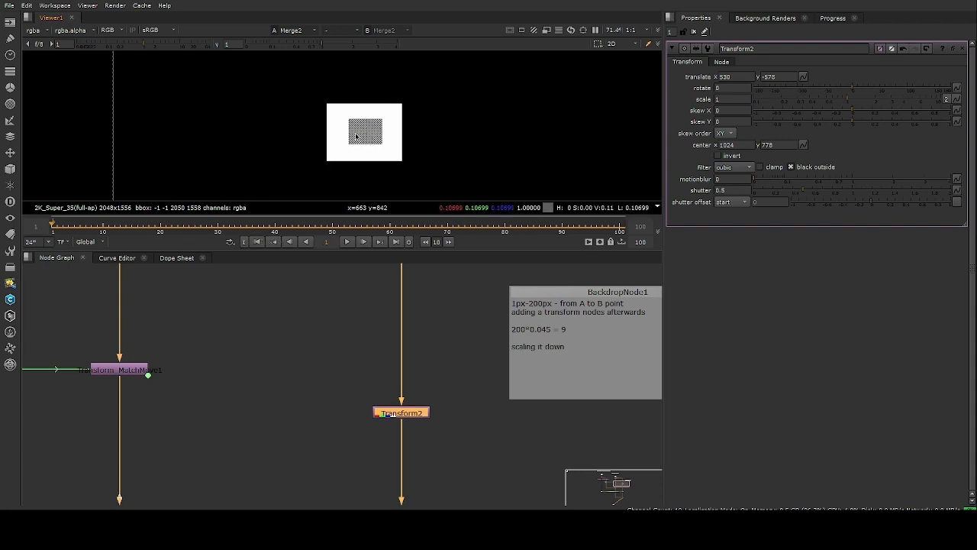
left_click(349, 242)
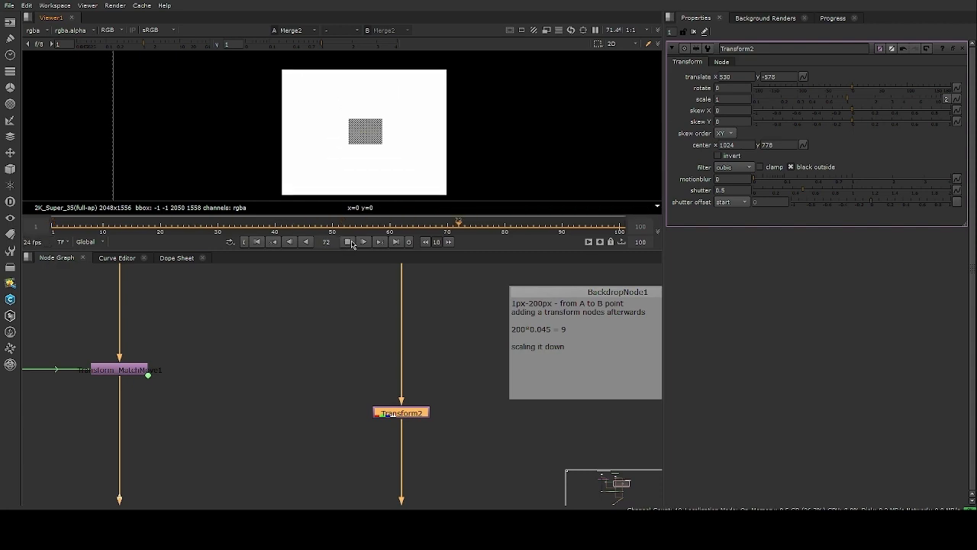
left_click(353, 245)
scroll(371, 114, "down", 1)
scroll(371, 114, "down", 1)
middle_click_drag(371, 114, 359, 111)
scroll(321, 97, "up", 1)
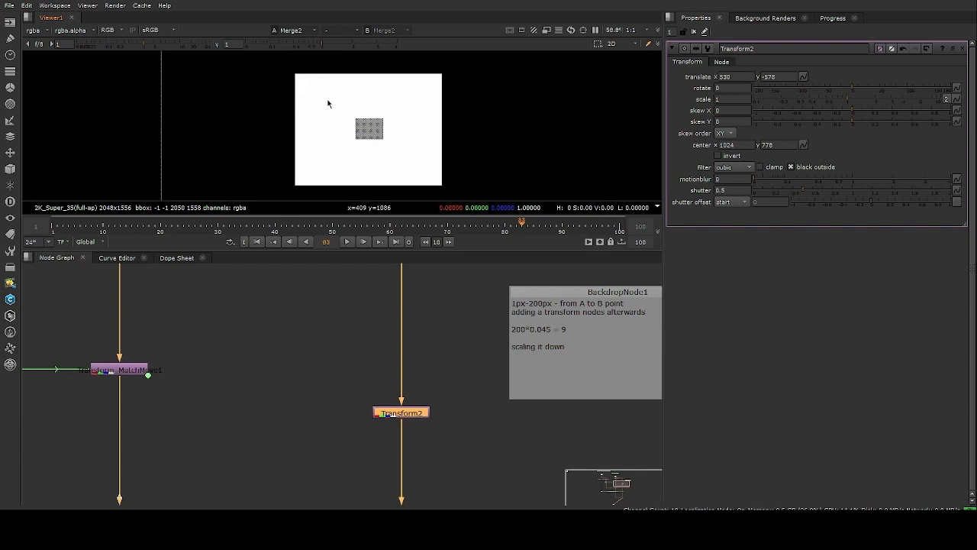
middle_click_drag(404, 171, 377, 158)
left_click(347, 242)
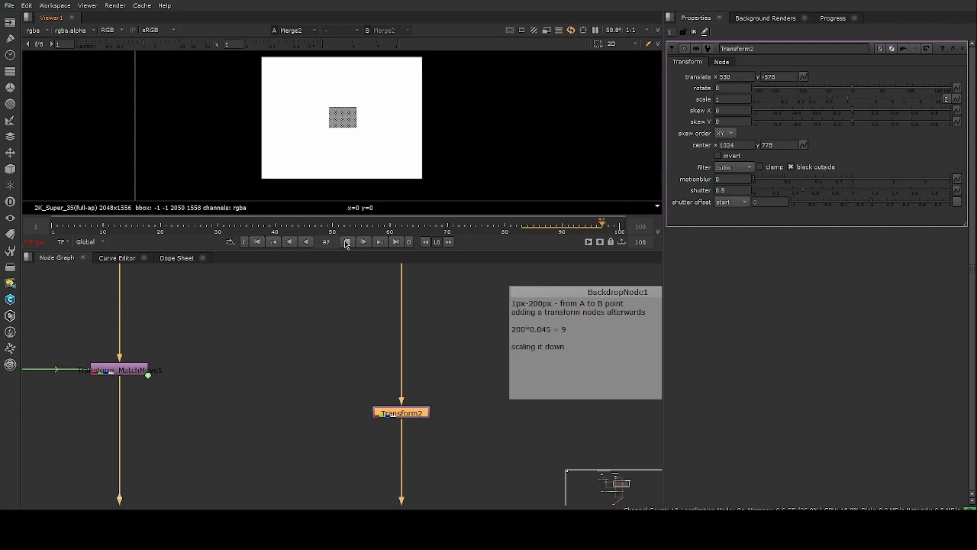
left_click(346, 242)
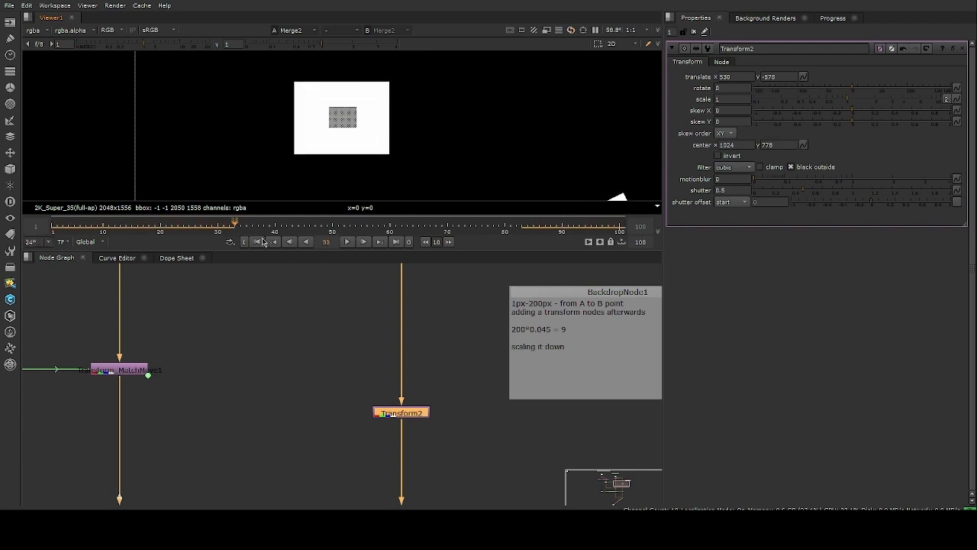
scroll(349, 135, "up", 2)
middle_click_drag(349, 135, 330, 142)
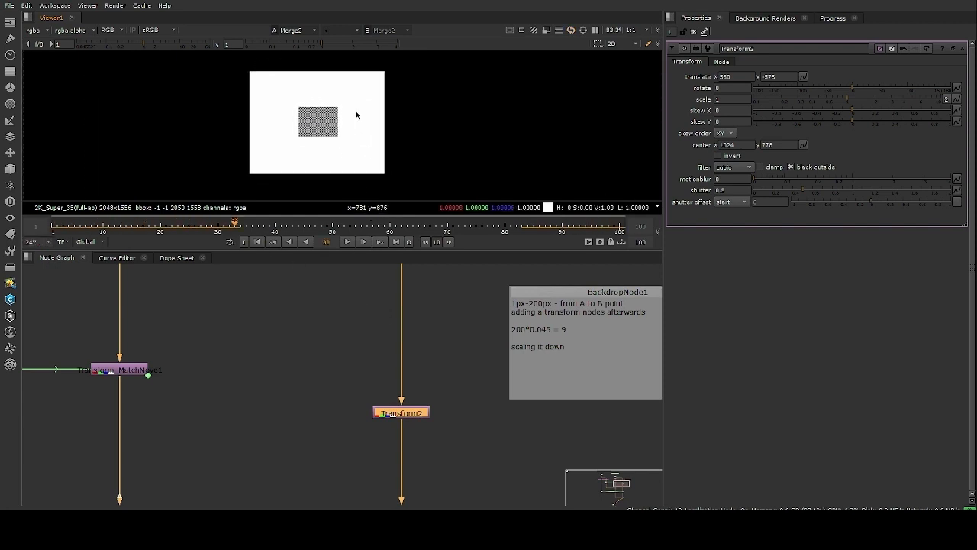
scroll(353, 116, "down", 1)
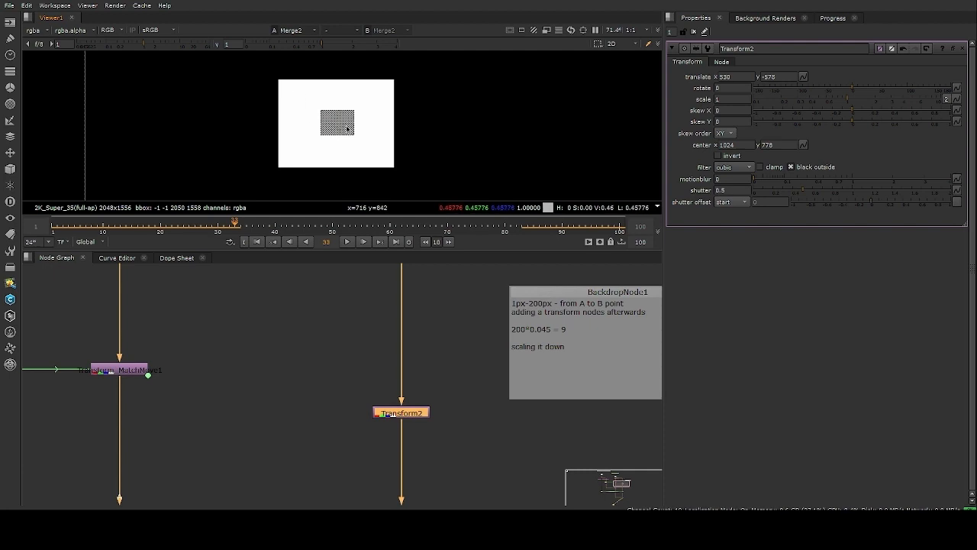
- Enable scale (S) for track 2 in Tracker2 and play the composite
middle_click_drag(128, 371, 228, 370)
scroll(379, 356, "down", 2)
scroll(240, 360, "down", 5)
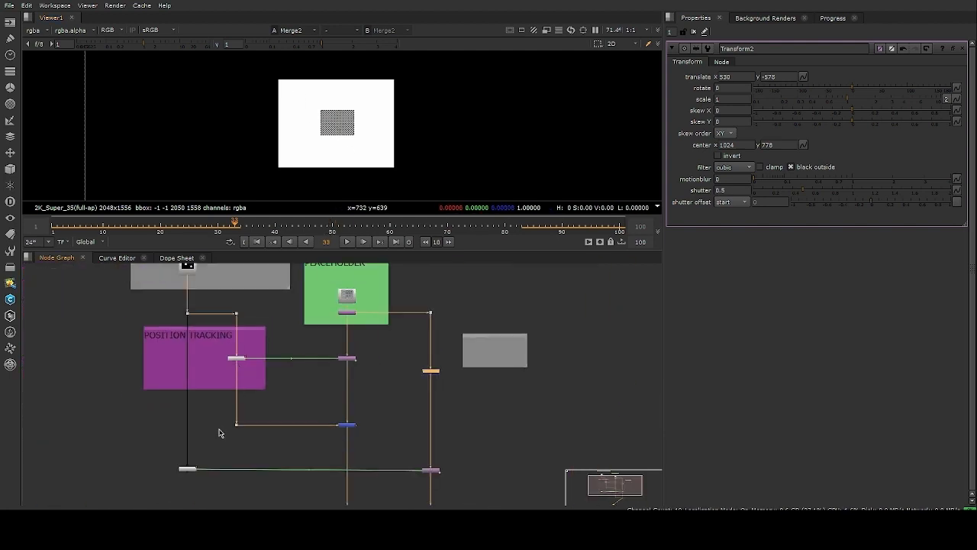
middle_click_drag(186, 481, 219, 416)
scroll(220, 417, "up", 5)
double_click(237, 395)
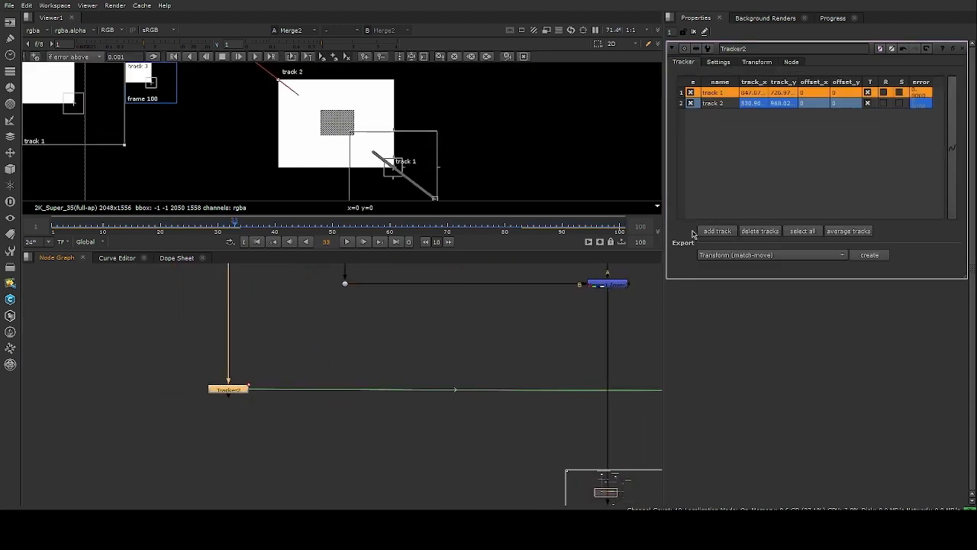
left_click(899, 104)
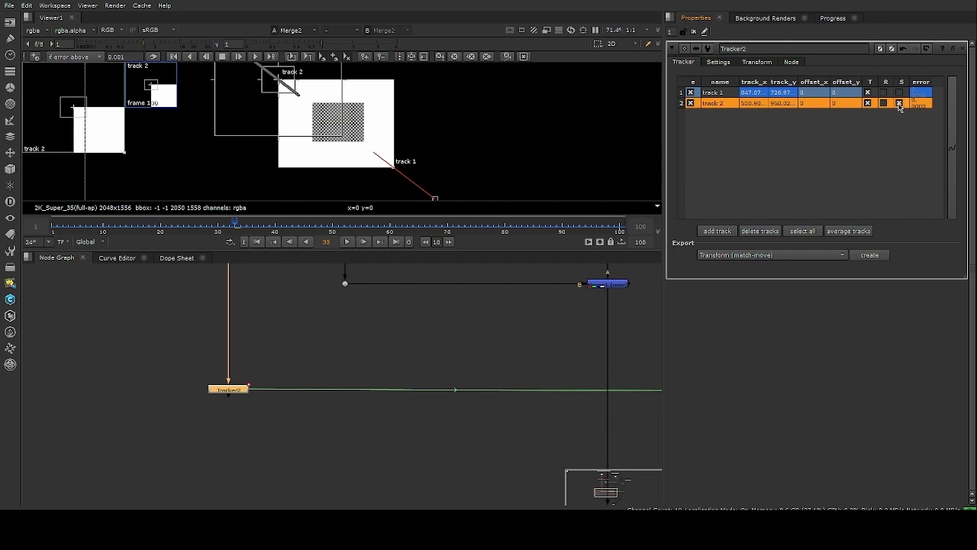
left_click(349, 242)
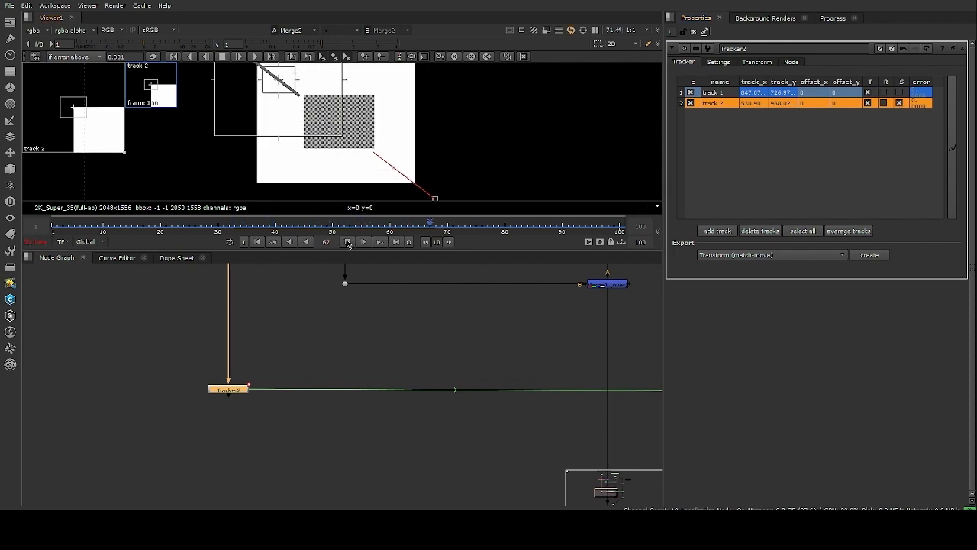
- Turn off translation (T) for both track 2 and track 1 in Tracker2 during playback
left_click(867, 104)
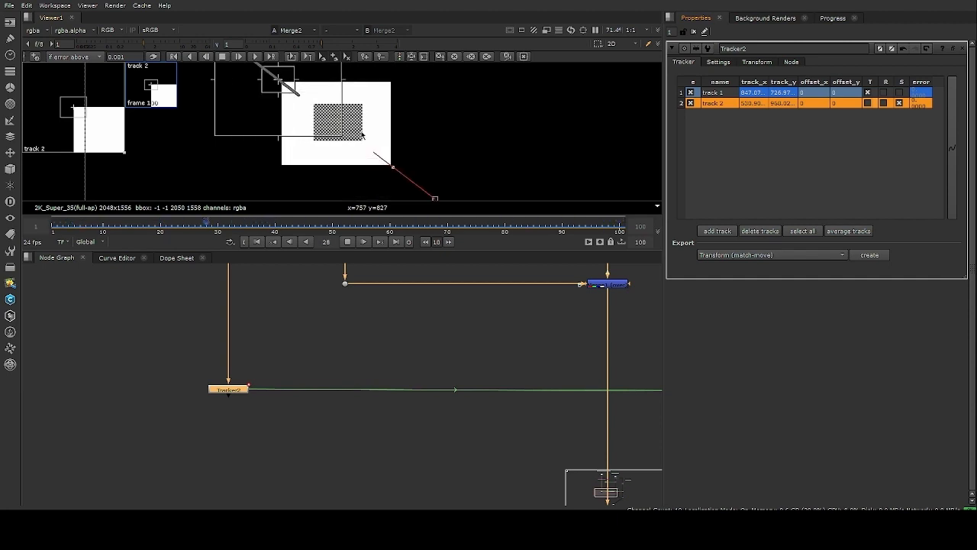
left_click(867, 93)
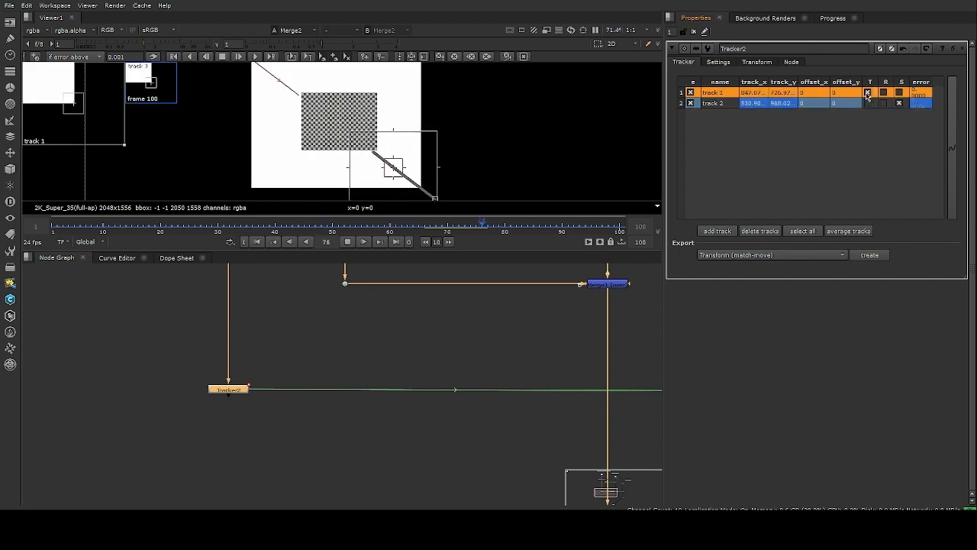
left_click(867, 93)
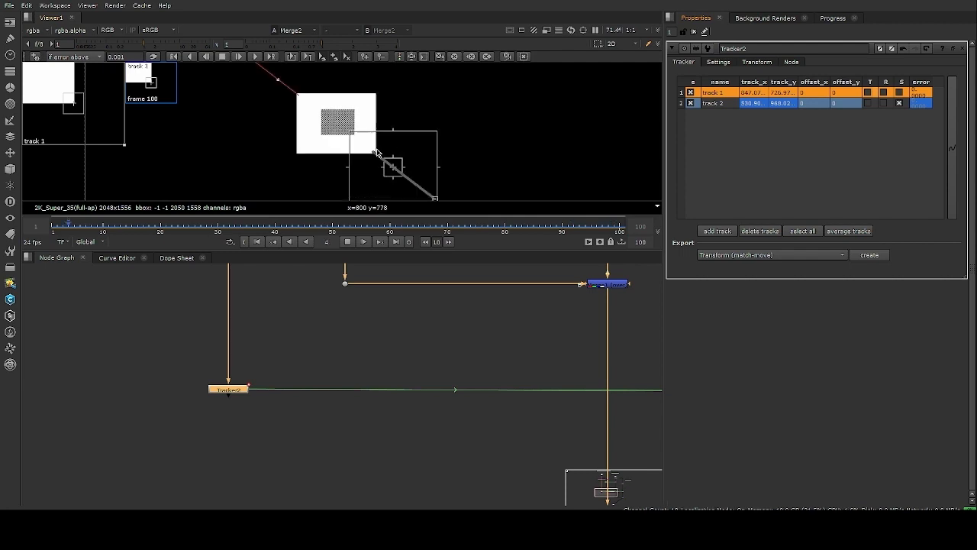
- Enable scale (S) for track 1 in Tracker2 and stop the playback once the scaling placeholder has been reviewed
left_click(901, 94)
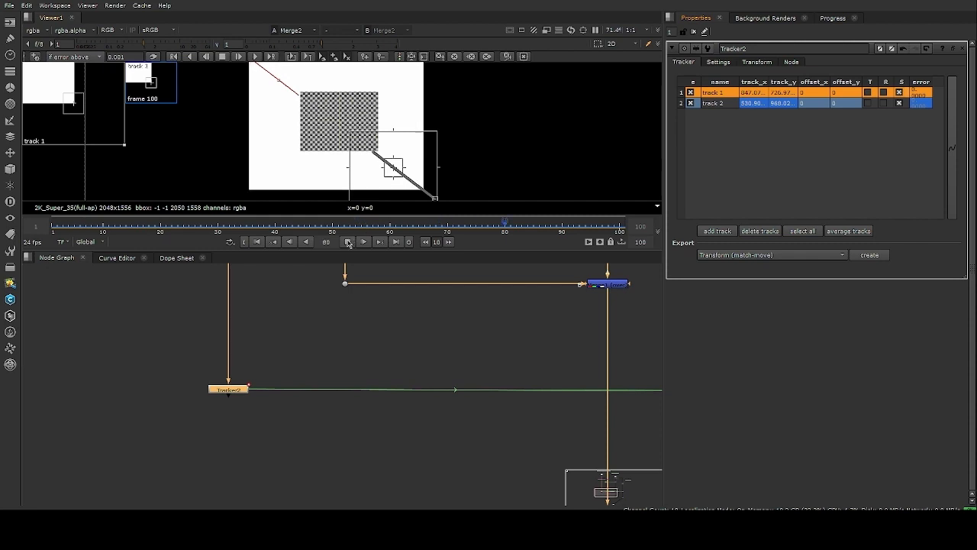
key("k")
scroll(354, 118, "down", 5)
scroll(349, 115, "up", 3)
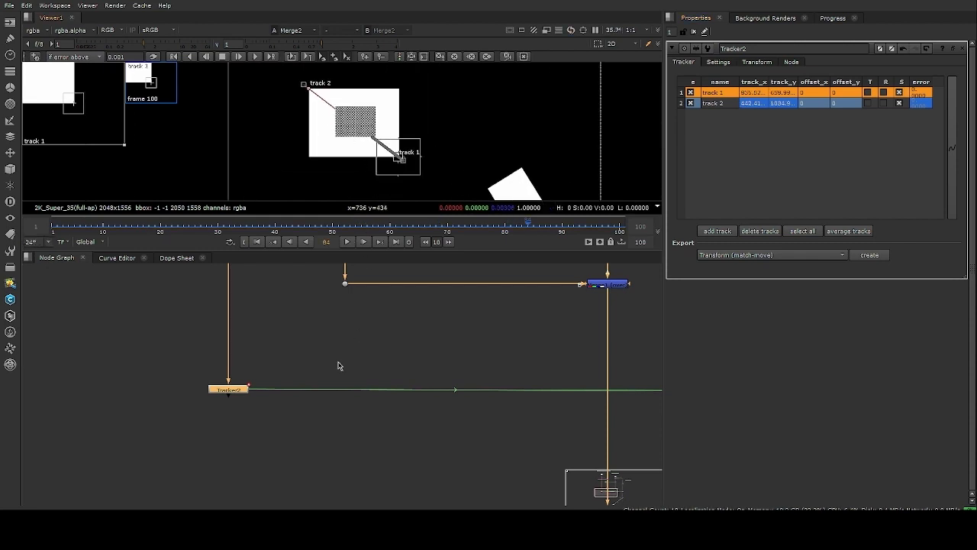
- Create a backdrop around the Tracker2 node in the node graph
scroll(339, 364, "down", 4)
key("space")
scroll(356, 324, "up", 3)
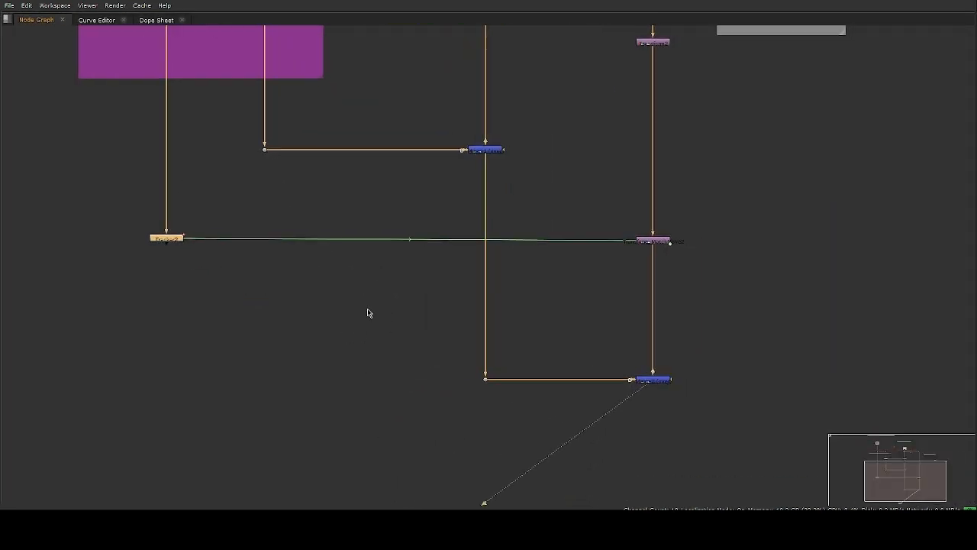
scroll(446, 298, "down", 2)
scroll(447, 298, "up", 2)
middle_click_drag(325, 298, 381, 300)
middle_click_drag(328, 277, 471, 338)
left_click(471, 338)
left_click_drag(315, 245, 519, 363)
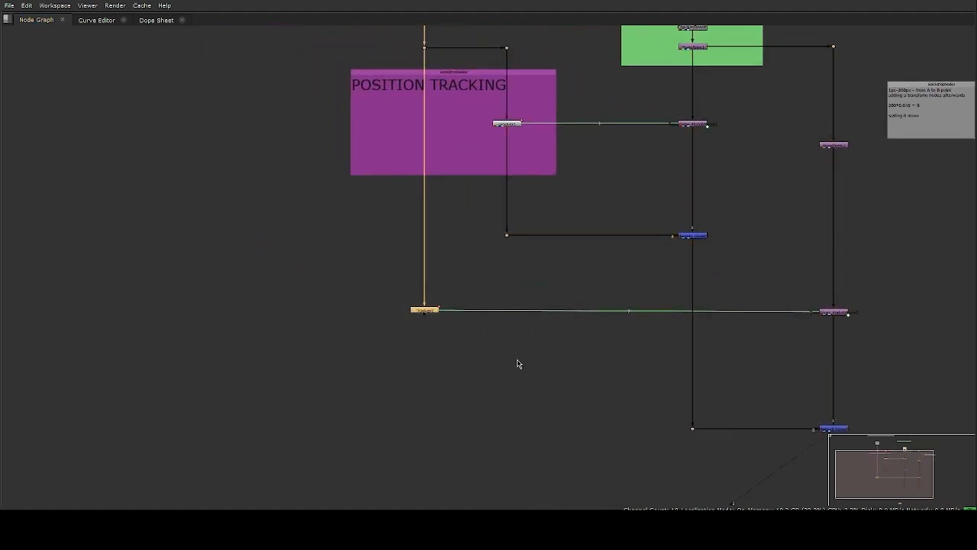
key("Return")
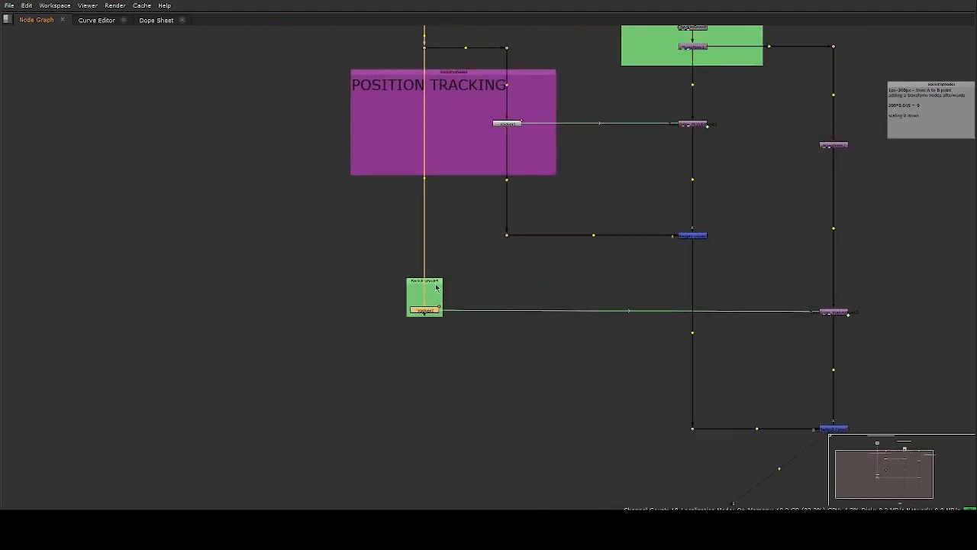
- Enlarge the new backdrop so it leaves ample space on all sides of Tracker2
left_click_drag(435, 287, 488, 323, "ctrl")
left_click_drag(384, 274, 505, 345)
scroll(477, 280, "up", 2)
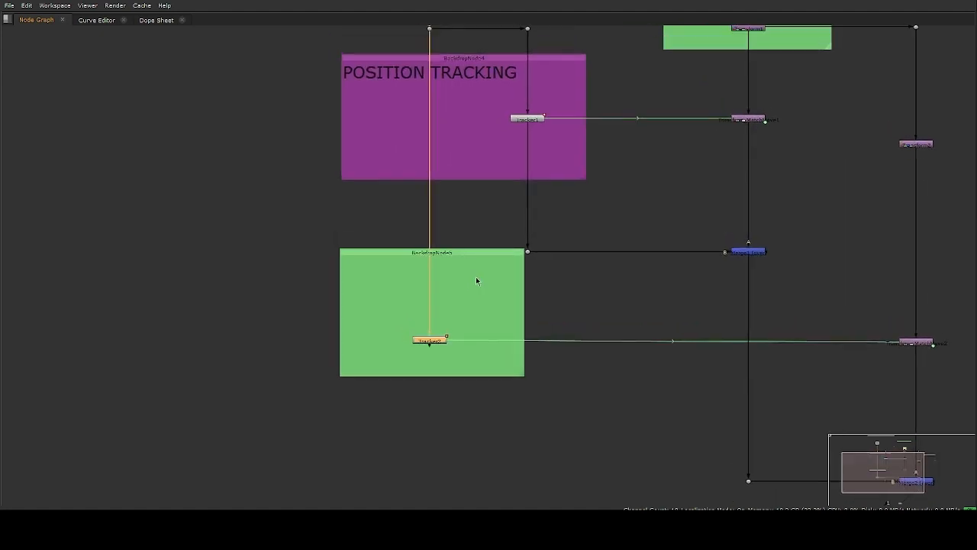
- Label the backdrop around Tracker2 "POSITION & SCALE"
key("space")
left_click(427, 354)
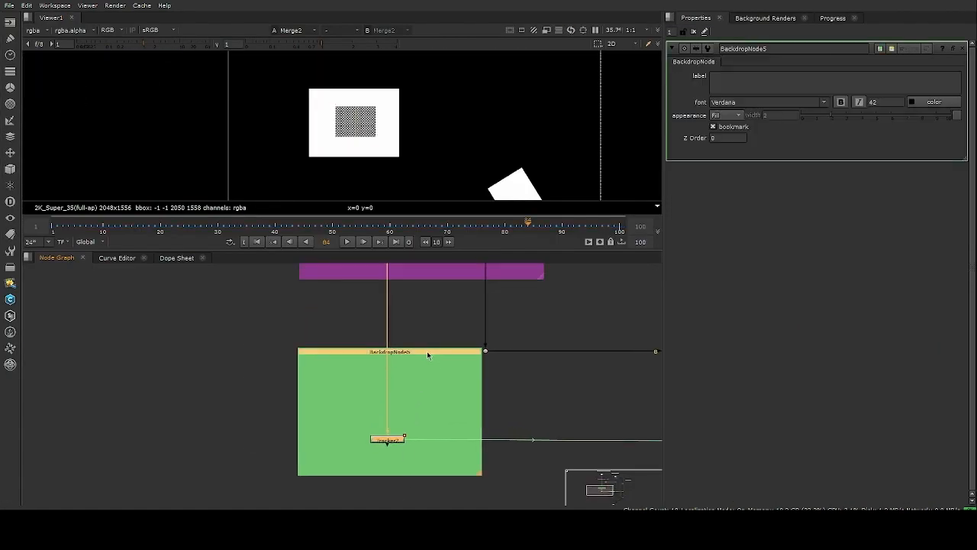
left_click(828, 81)
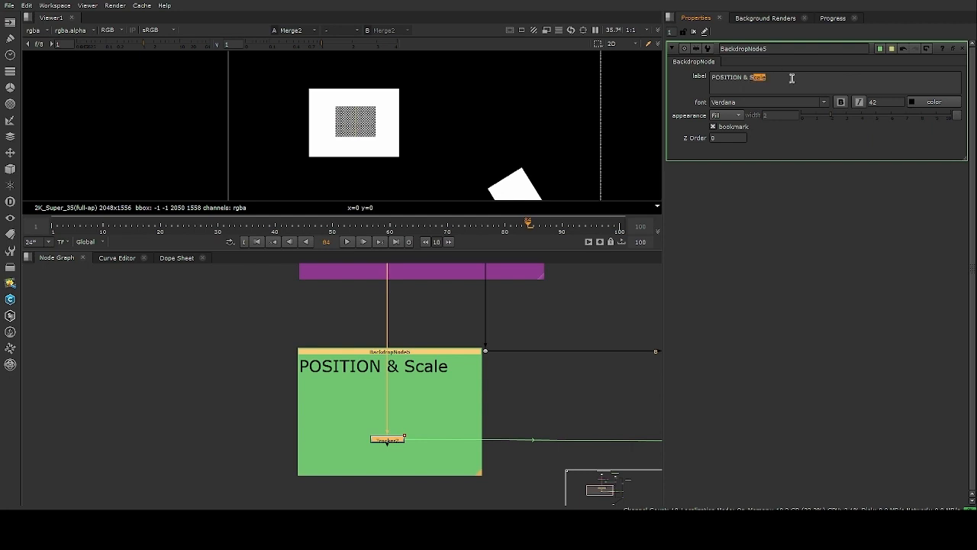
type("CALE")
left_click(511, 402)
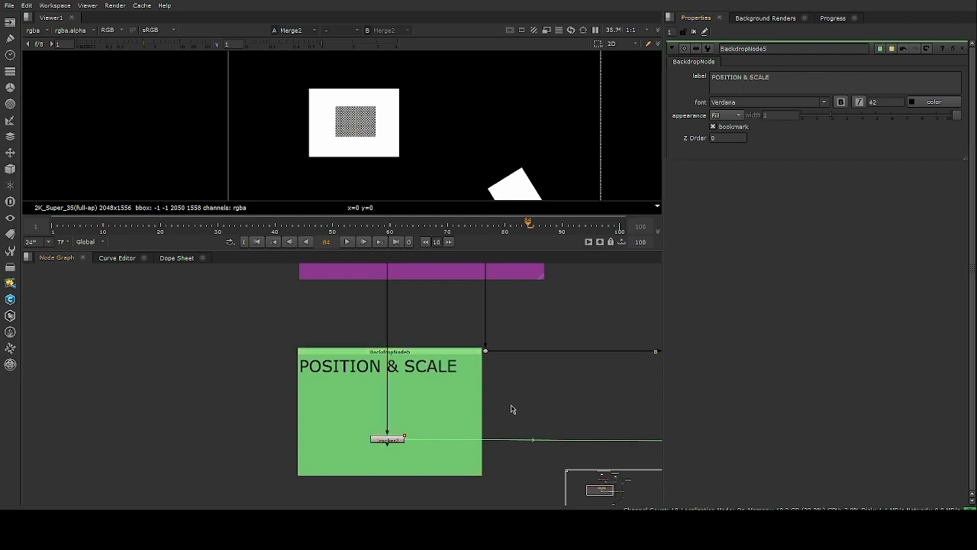
- Move the POSITION & SCALE backdrop clear of the vertical connection and route Tracker2's input through a corner dot
scroll(522, 386, "down", 3)
key("space")
middle_click_drag(536, 384, 382, 235)
middle_click_drag(293, 319, 434, 325)
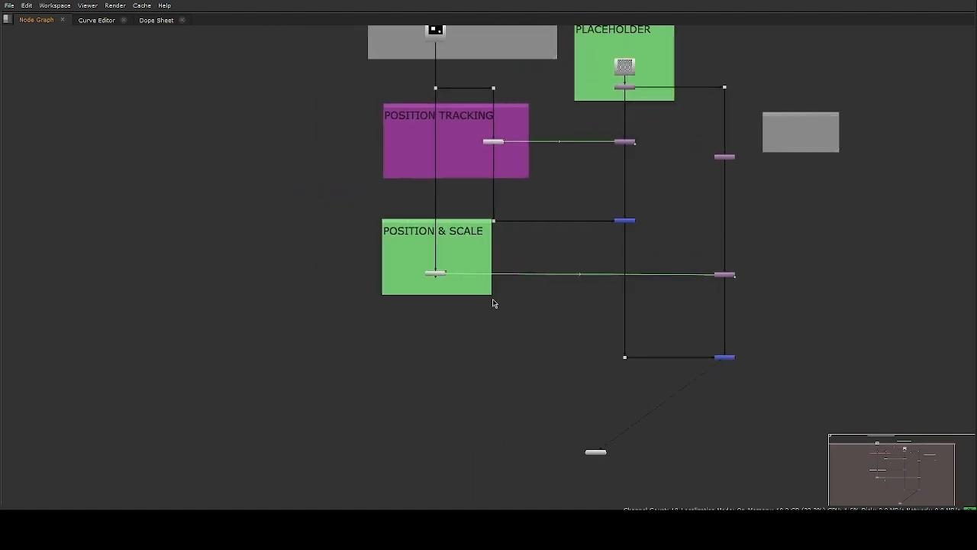
scroll(493, 303, "up", 2)
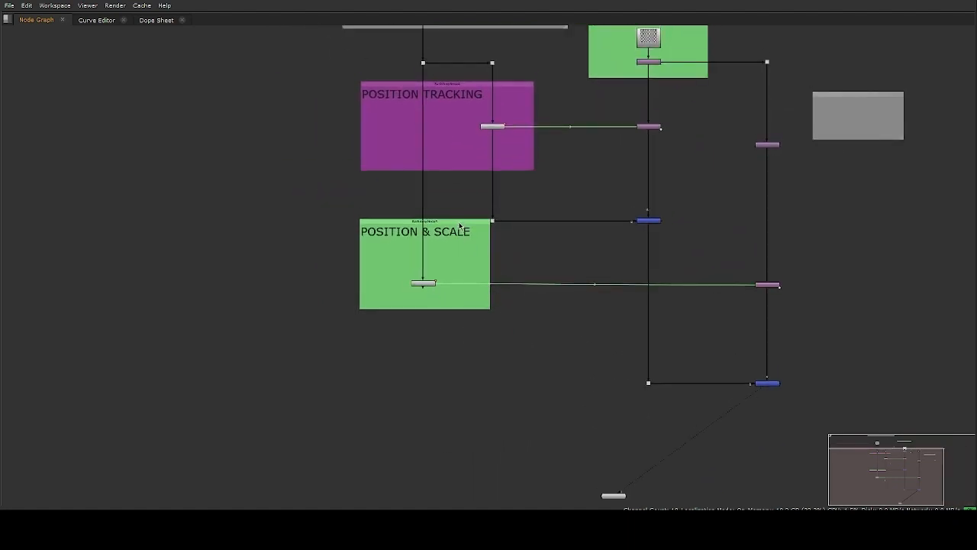
left_click_drag(460, 226, 534, 263)
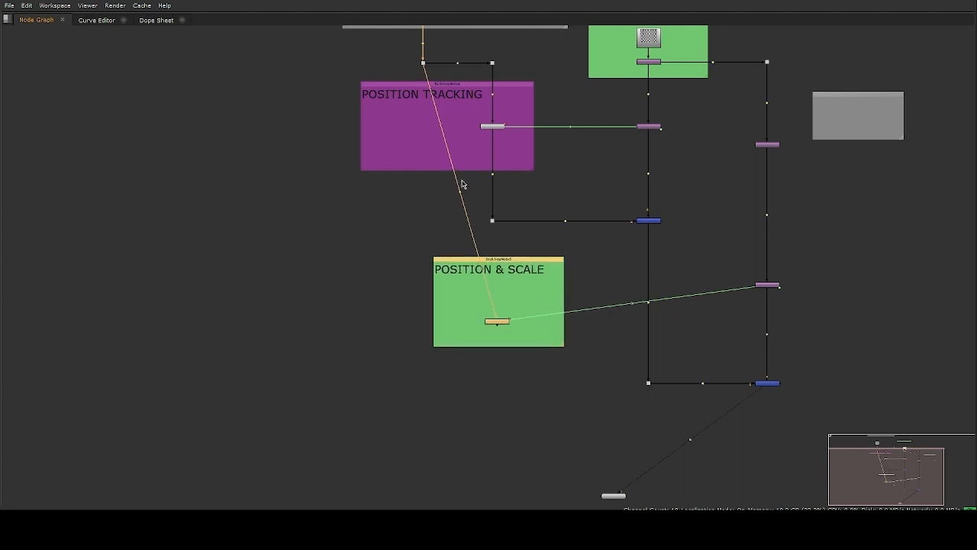
left_click_drag(462, 186, 425, 319, "ctrl")
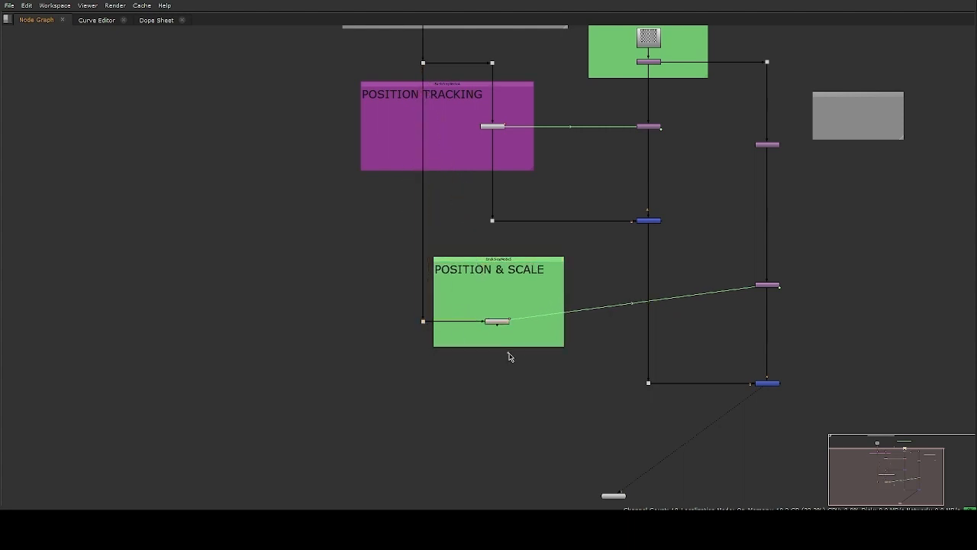
- Add a new Tracker node below the POSITION & SCALE backdrop and connect its input to the dot feeding Tracker2
scroll(532, 382, "up", 3)
middle_click_drag(517, 372, 503, 366)
middle_click_drag(447, 348, 461, 255)
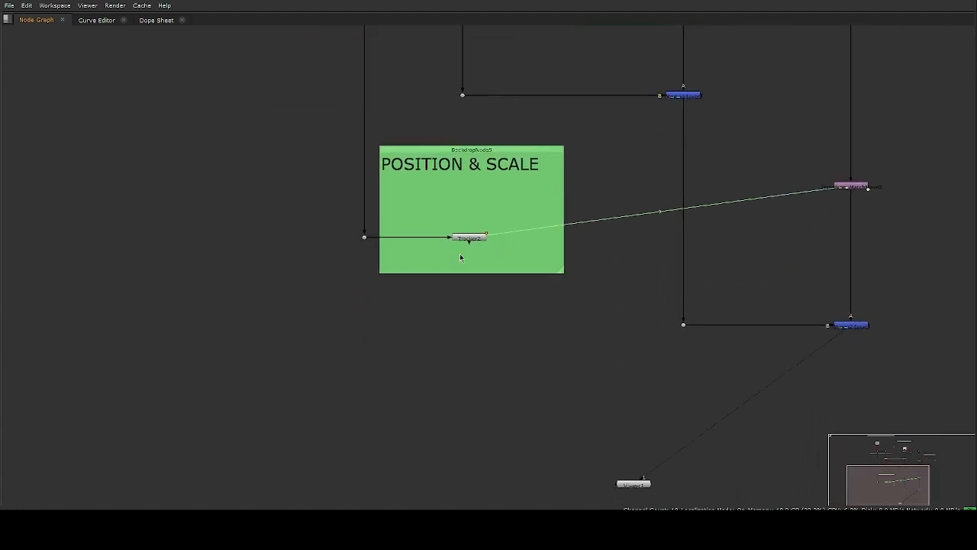
scroll(465, 334, "down", 2)
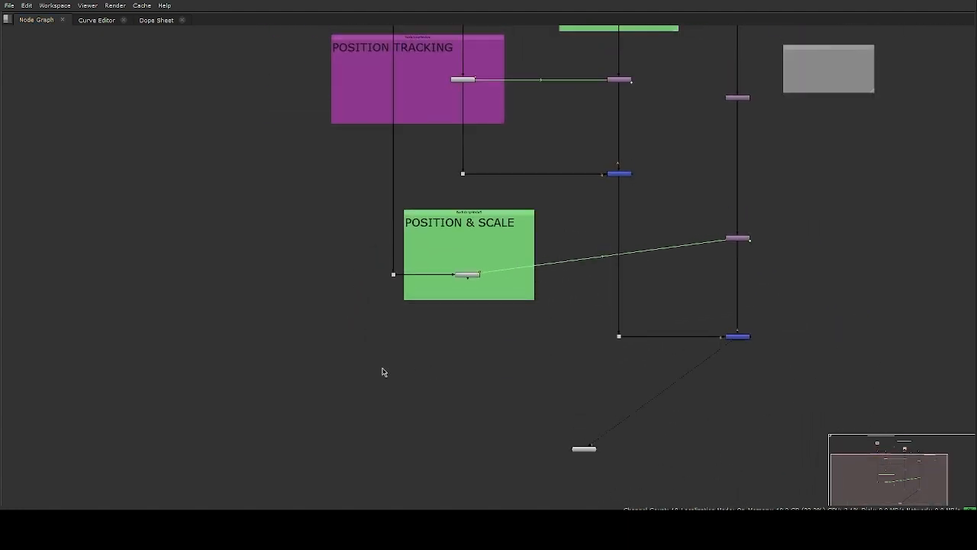
key("ctrl+v")
left_click_drag(446, 350, 449, 418)
left_click_drag(448, 407, 410, 310)
left_click_drag(446, 410, 393, 281)
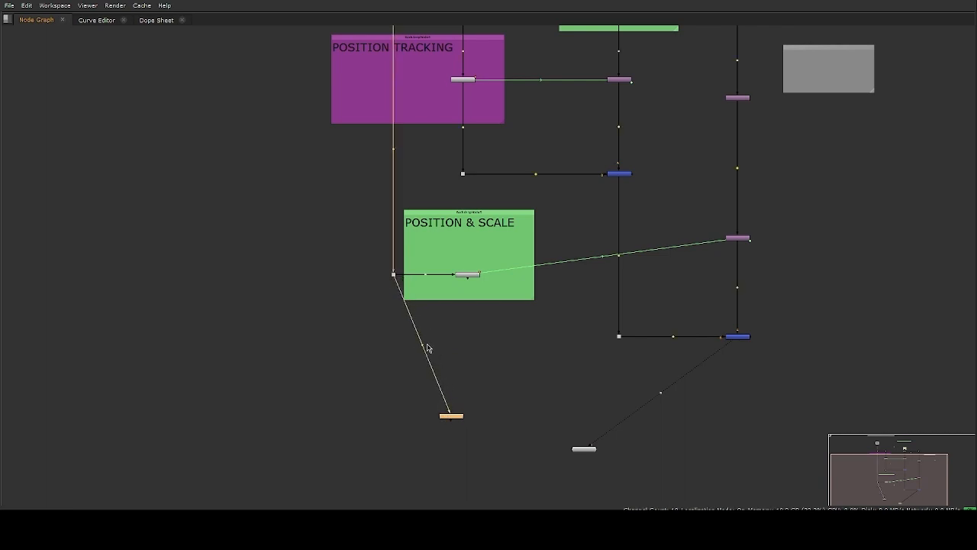
- Route the new Tracker's input through a corner dot and show its output in the viewer
left_click_drag(425, 352, 394, 416, "ctrl")
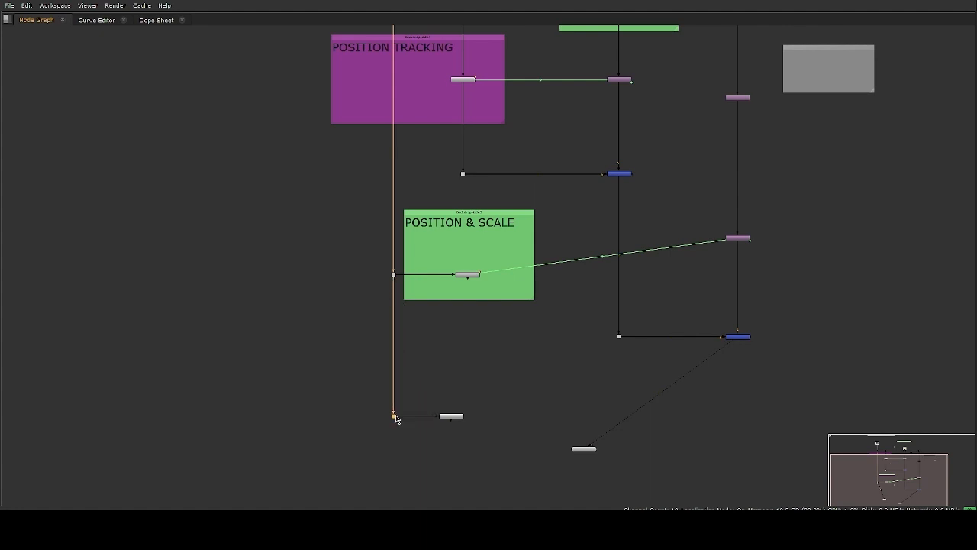
left_click_drag(455, 419, 472, 418)
key("1")
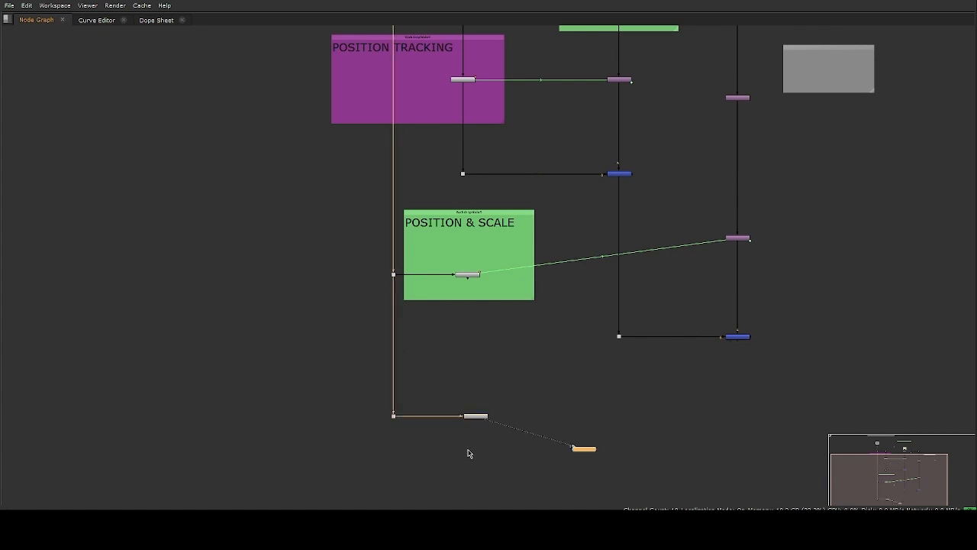
key("space")
- Go to the first frame and examine the corners of the rotating rectangle closely
middle_click_drag(480, 425, 416, 451)
scroll(445, 174, "down", 3)
middle_click_drag(485, 196, 433, 151)
scroll(464, 145, "up", 3)
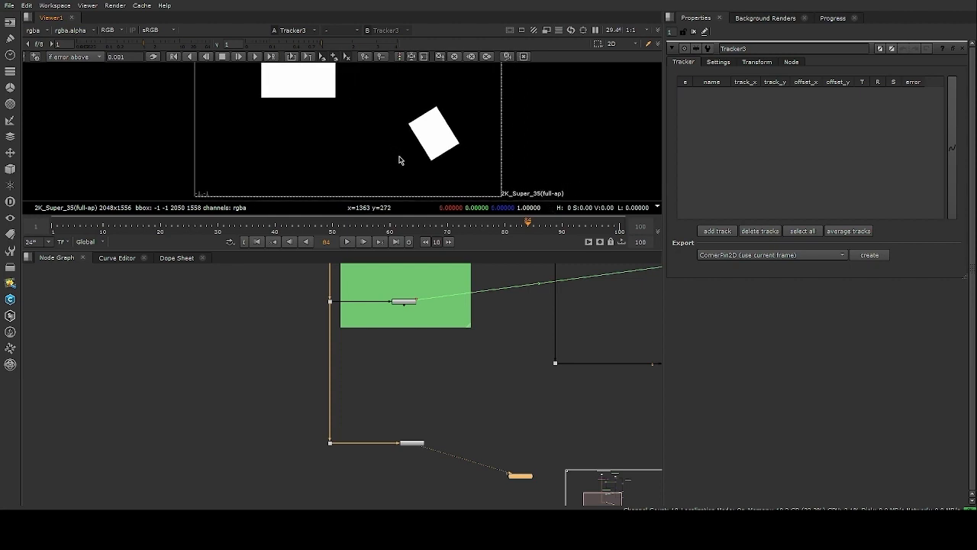
left_click(256, 241)
scroll(427, 128, "up", 10)
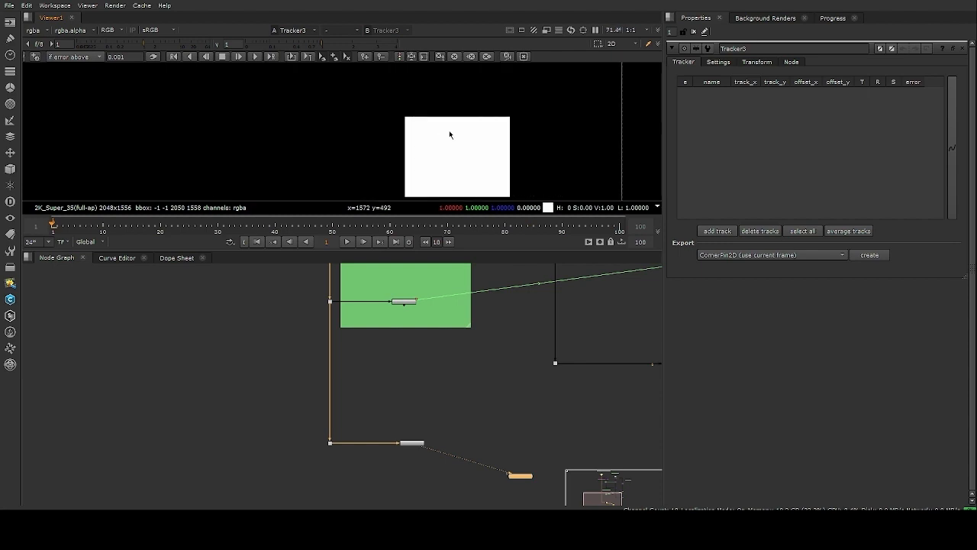
left_click_drag(335, 110, 419, 163)
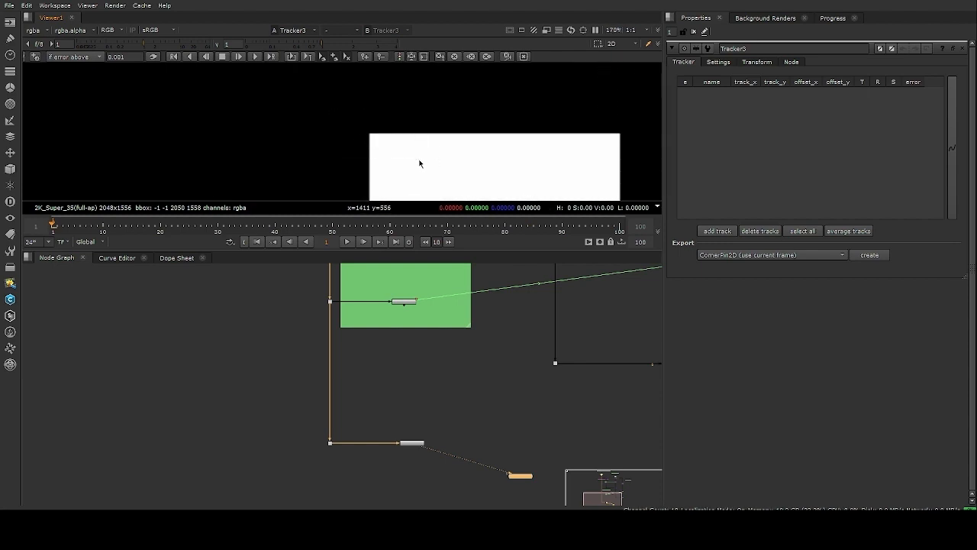
scroll(435, 163, "down", 5)
- Scrub forward to frame 26 and examine how the rectangle's corners shift as it rotates
left_click_drag(99, 226, 155, 226)
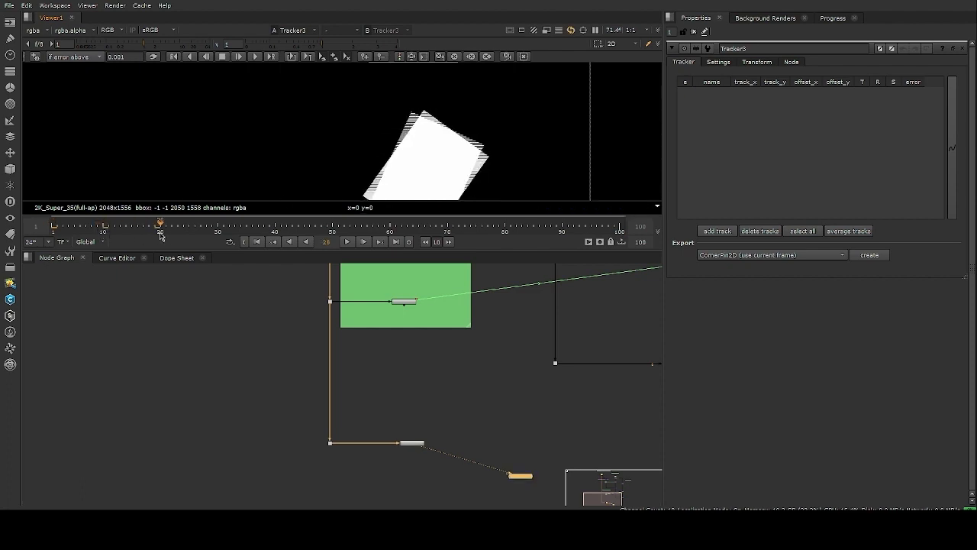
scroll(441, 138, "up", 5)
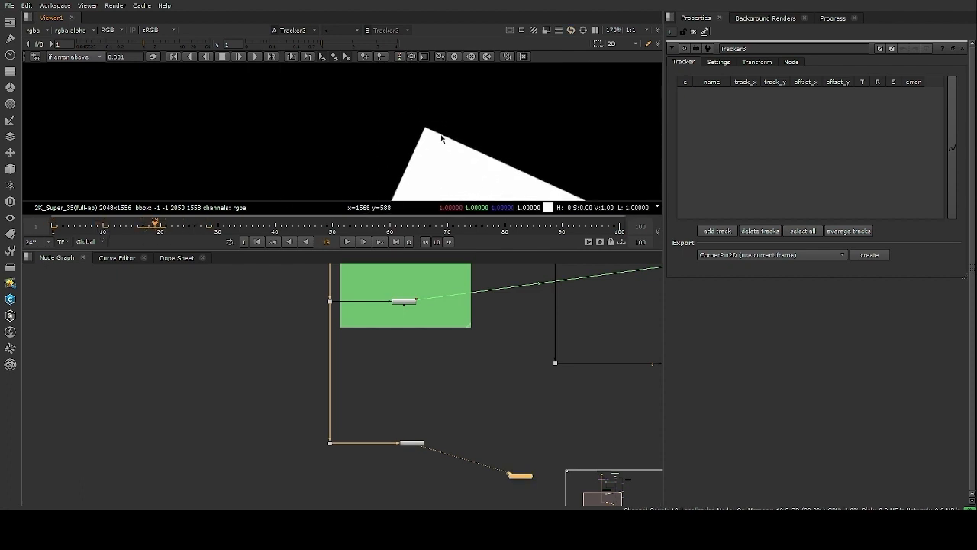
scroll(414, 145, "down", 3)
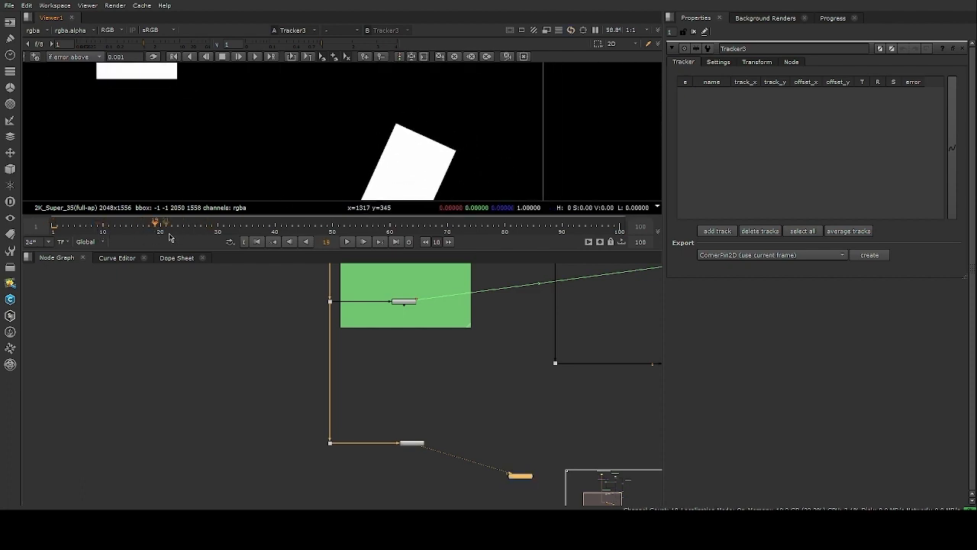
left_click_drag(155, 229, 196, 234)
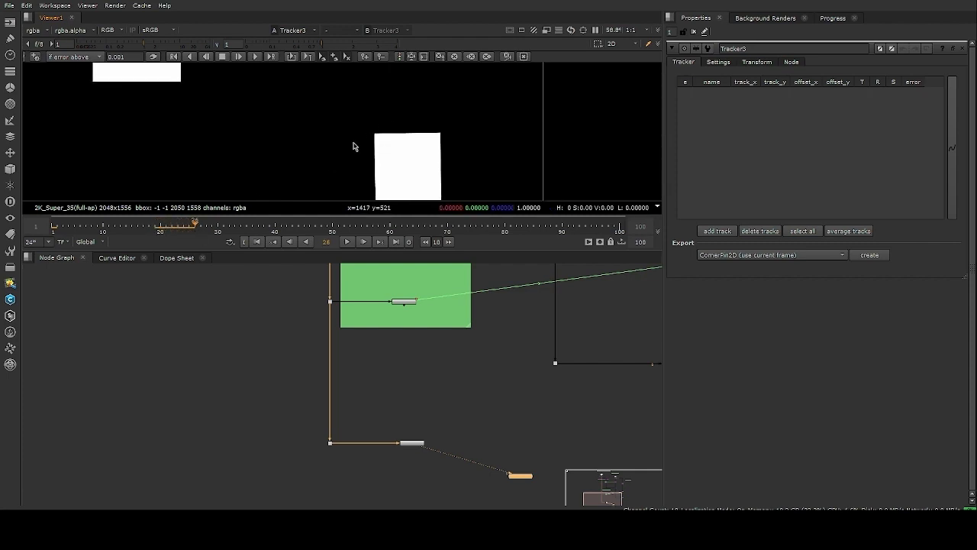
left_click_drag(354, 113, 388, 158)
scroll(387, 159, "up", 3)
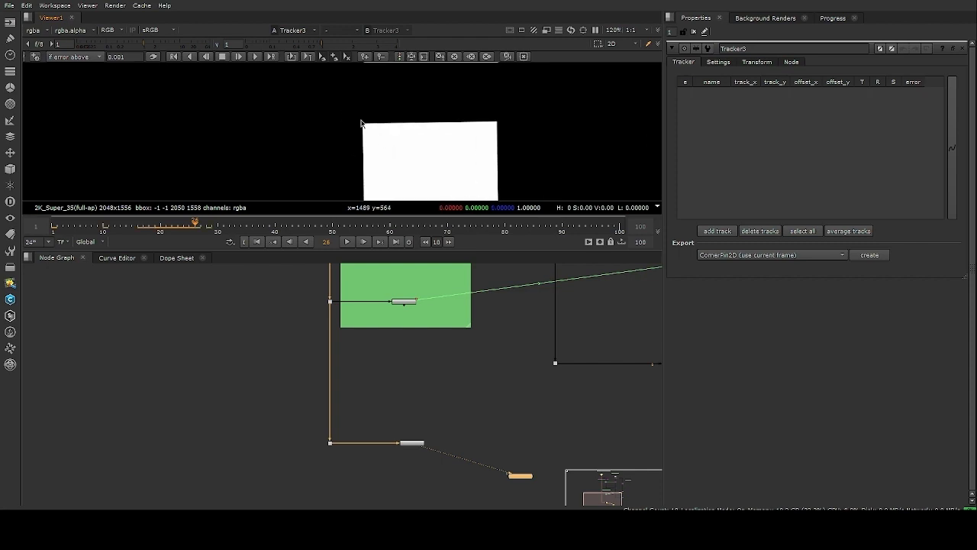
scroll(389, 100, "down", 4)
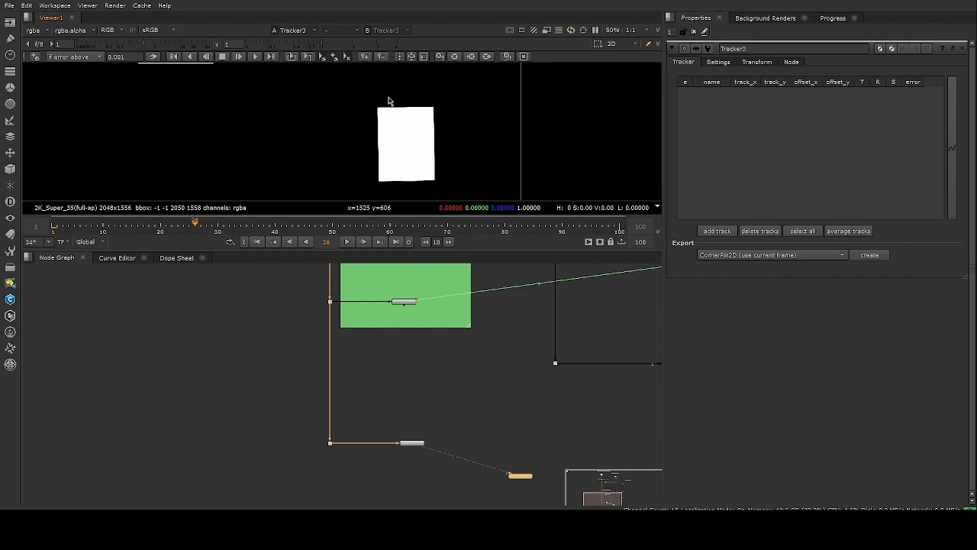
scroll(375, 125, "up", 3)
middle_click_drag(394, 145, 400, 146)
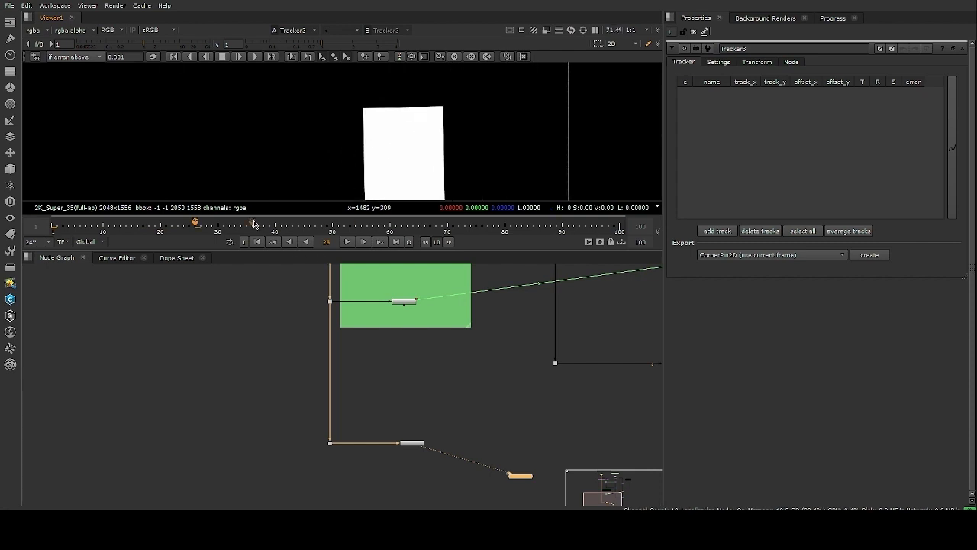
- Review the rotating rectangle's whole motion by scrubbing and playing the footage, then return to the first frame
left_click_drag(185, 223, 52, 266)
scroll(361, 125, "up", 3)
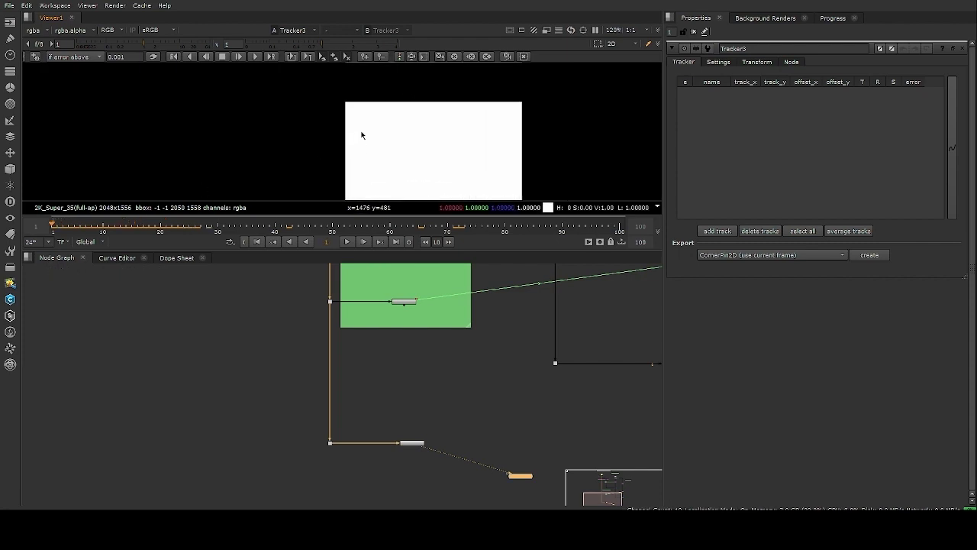
scroll(361, 125, "down", 3)
scroll(355, 137, "down", 4)
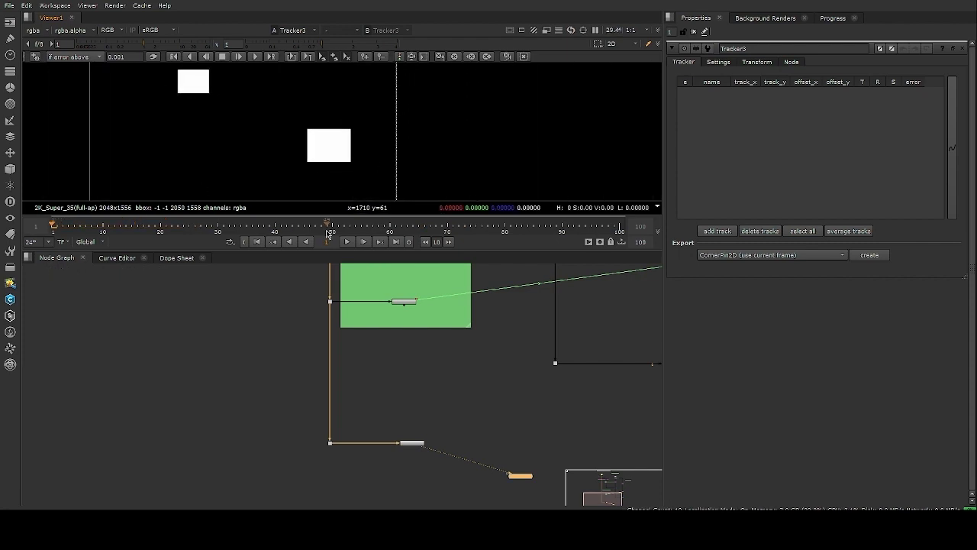
left_click(348, 242)
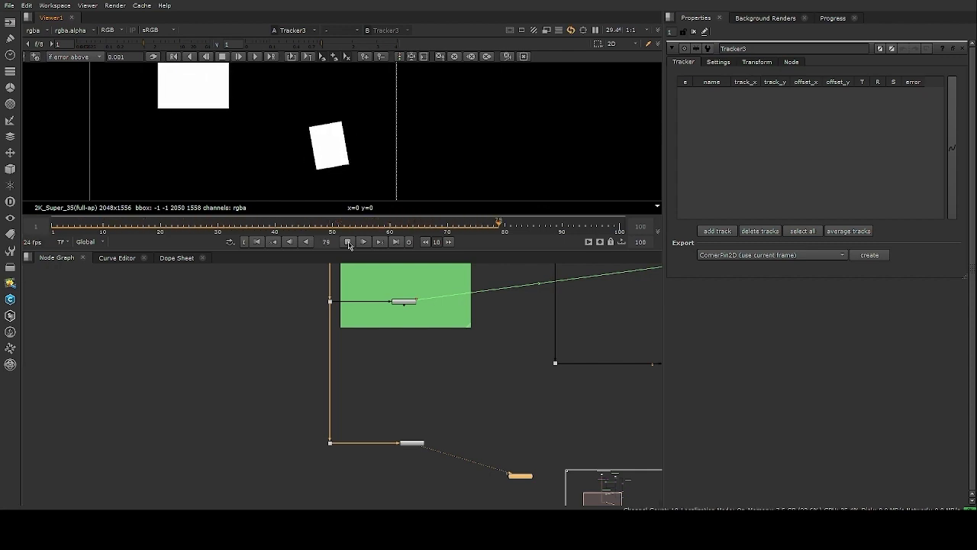
left_click(348, 242)
left_click(258, 243)
- Add a track on the upper-left corner of the rotating rectangle at frame 1 in Tracker3
middle_click_drag(369, 327, 333, 301)
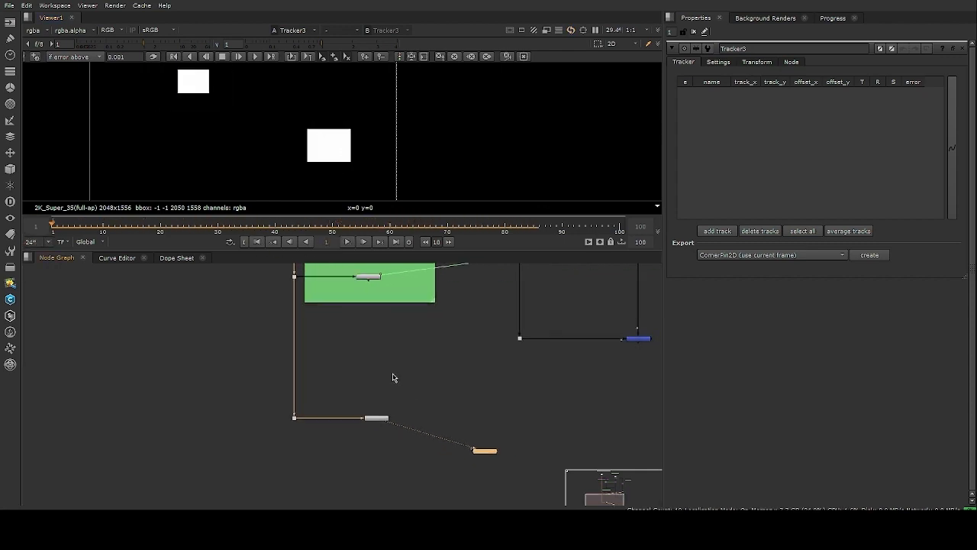
middle_click_drag(395, 377, 381, 339)
scroll(359, 387, "up", 3)
left_click(359, 387)
left_click(359, 373)
scroll(336, 151, "up", 4)
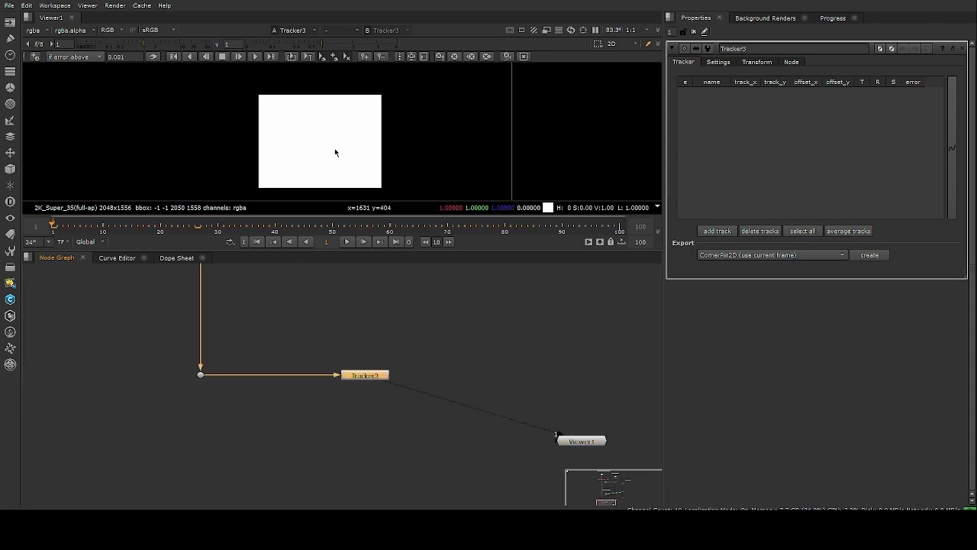
scroll(353, 117, "up", 4)
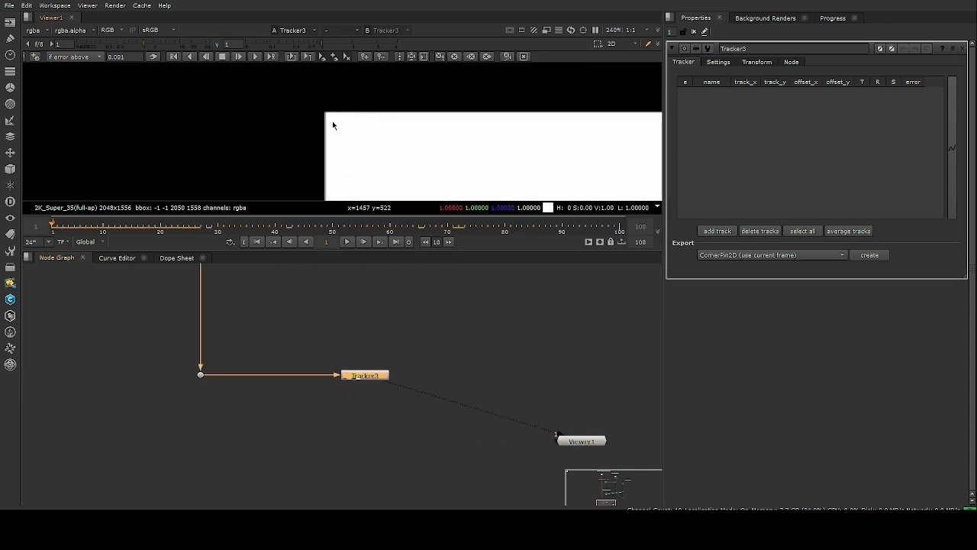
left_click(326, 112, "ctrl+alt")
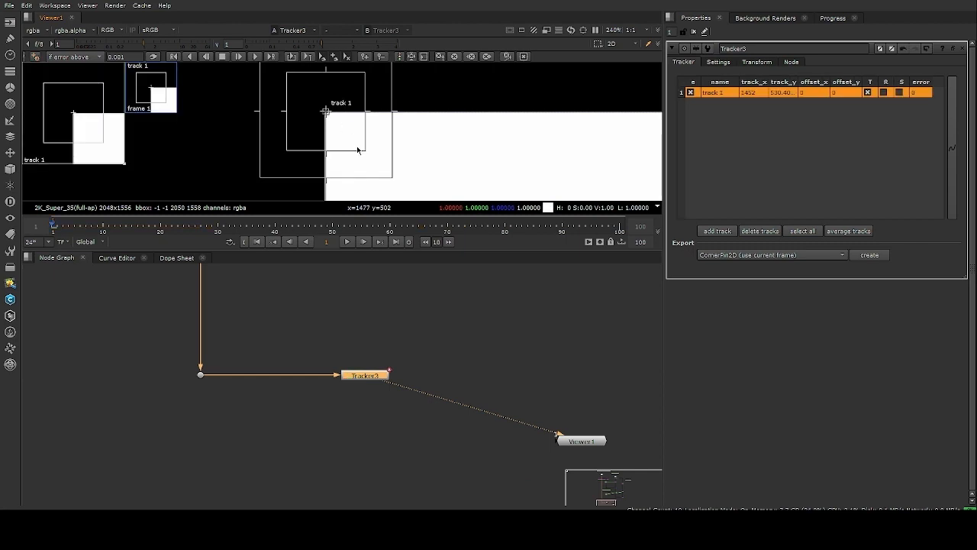
- Enlarge track 1's search area and add a second track on the rotating rectangle's lower-right corner at frame 1
left_click_drag(366, 151, 438, 198)
scroll(429, 109, "down", 7)
mouse_move(487, 146)
middle_mouse_down()
mouse_move(466, 109)
mouse_move(454, 175)
mouse_move(484, 163)
middle_mouse_up()
scroll(455, 136, "up", 6)
left_click(438, 145, "ctrl+alt")
scroll(488, 177, "down", 2)
left_click_drag(471, 148, 464, 141)
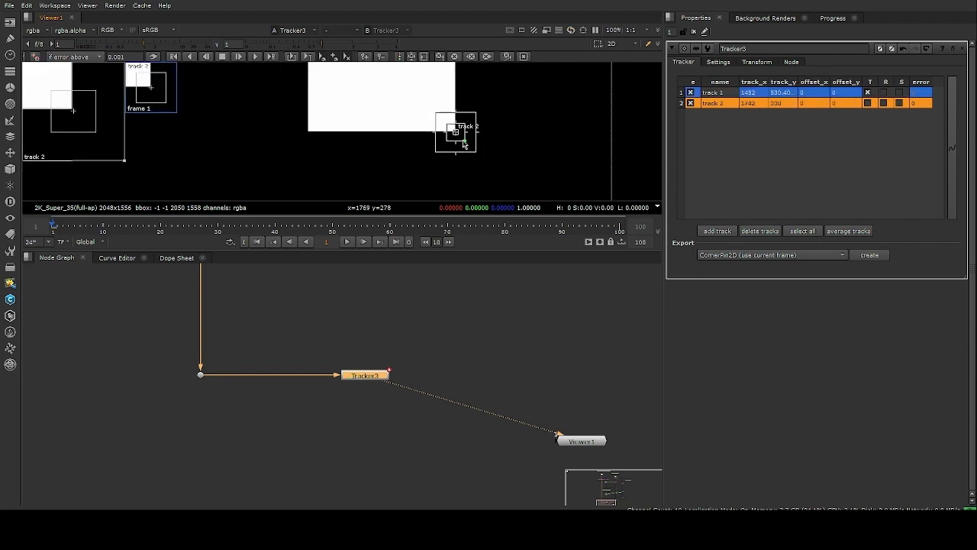
- Select both tracks in Tracker3 and enlarge the search area around track 2
scroll(488, 150, "down", 2)
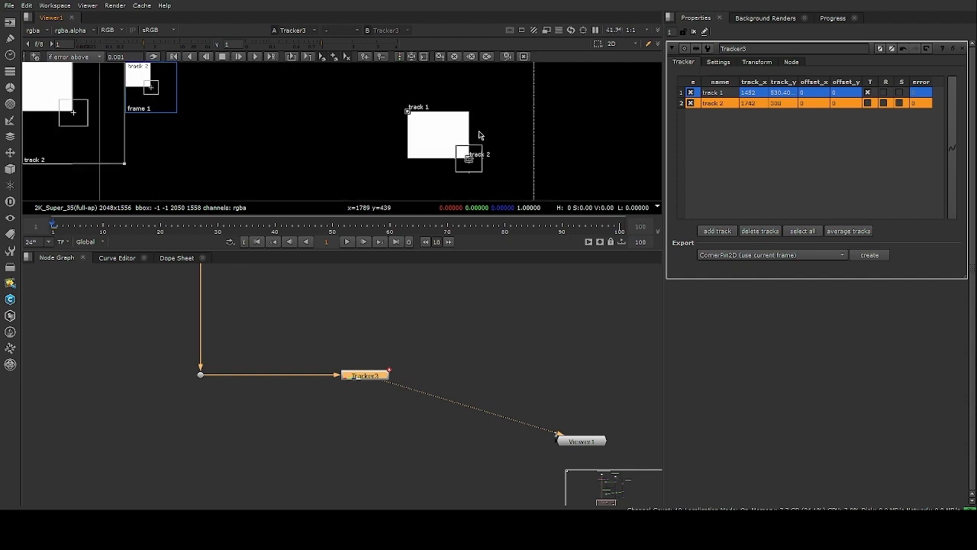
middle_click_drag(468, 127, 448, 122)
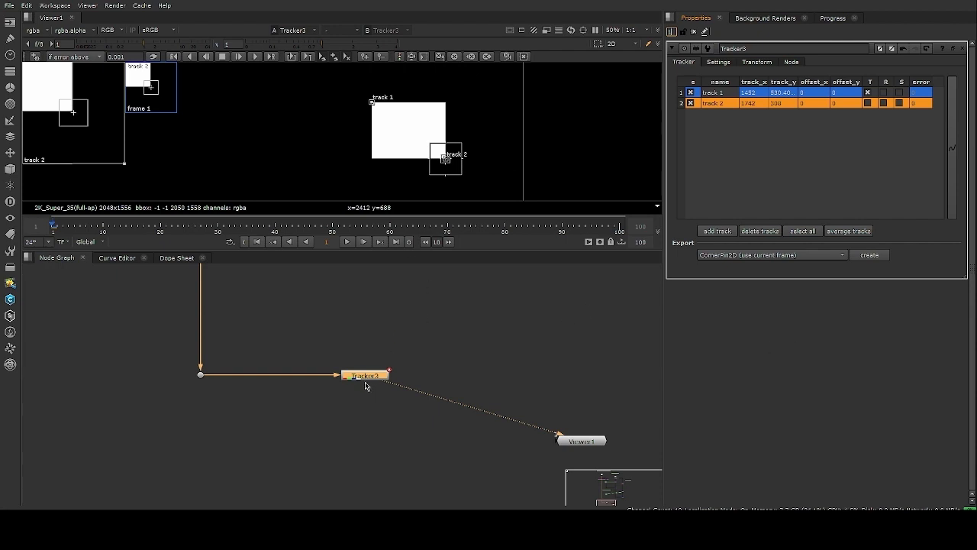
scroll(458, 141, "down", 3)
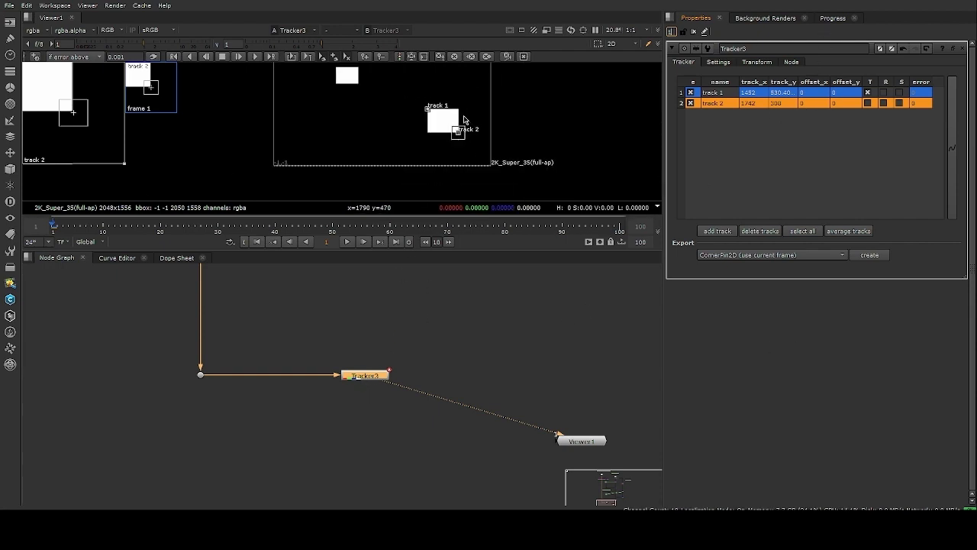
scroll(428, 126, "up", 2)
scroll(405, 103, "up", 2)
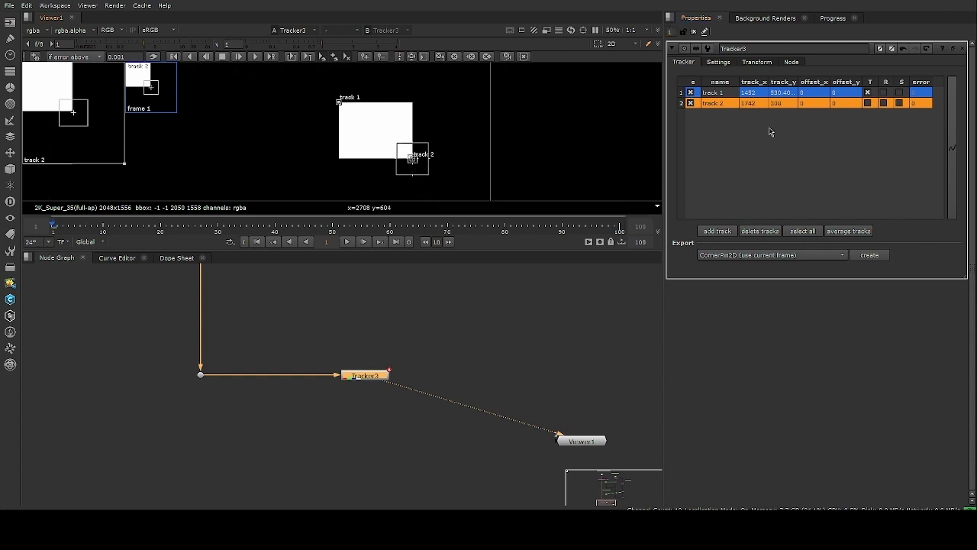
left_click(803, 232)
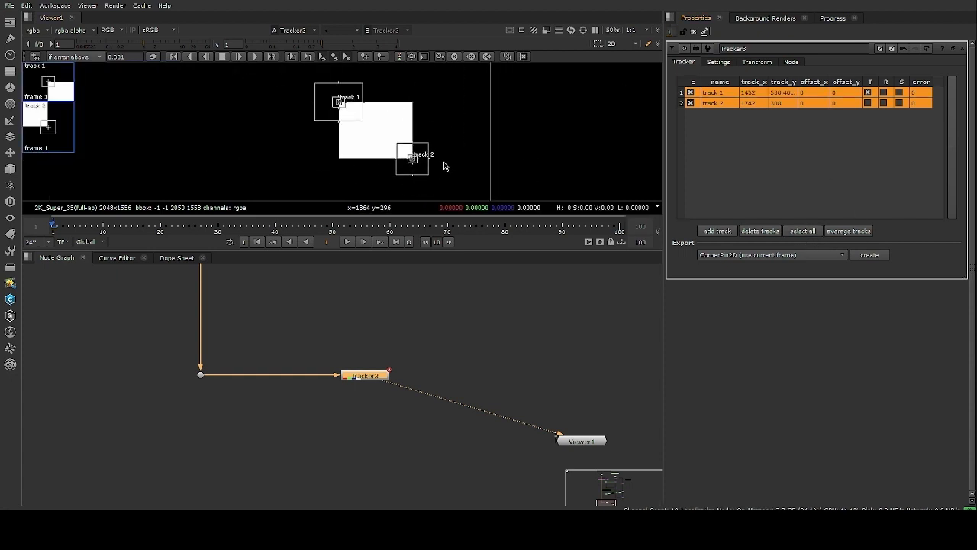
scroll(429, 175, "up", 5)
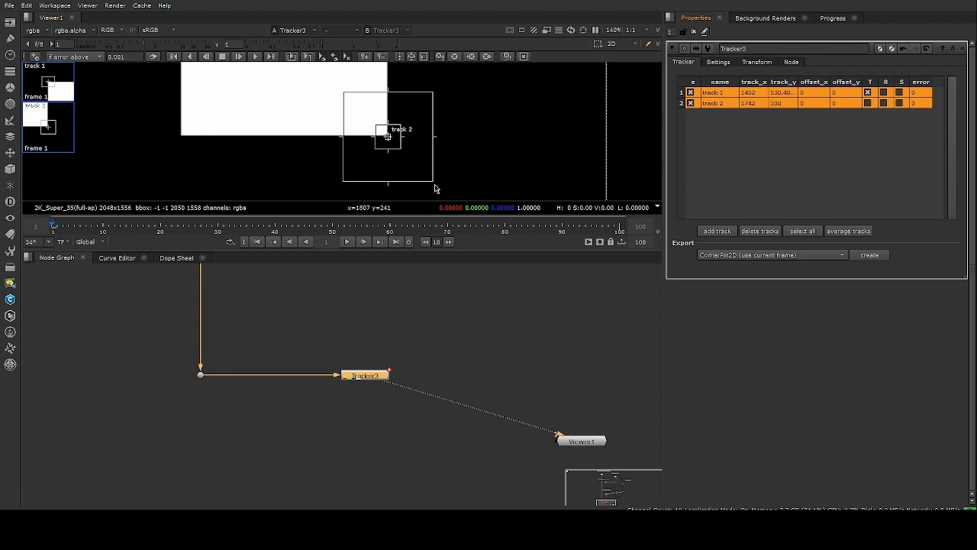
left_click_drag(432, 182, 464, 193)
scroll(431, 111, "down", 5)
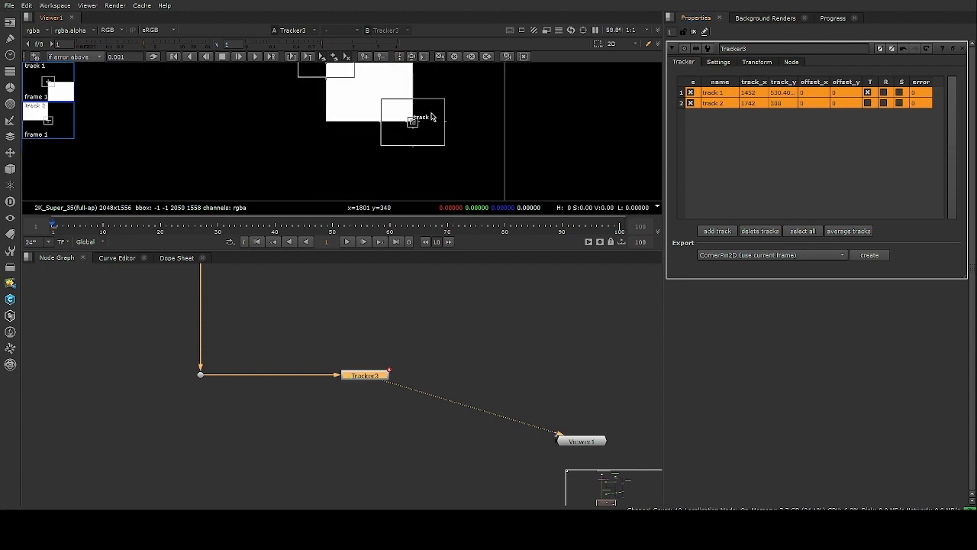
middle_click_drag(435, 111, 432, 161)
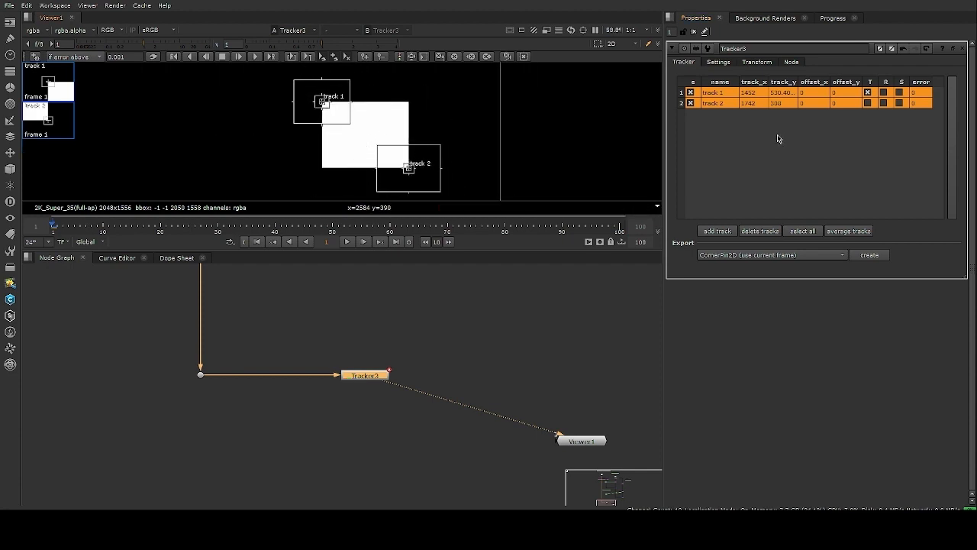
- Set Tracker3's auto-tracking warp type to Translate/Rotate and track both corners forward through the frame range
left_click(719, 62)
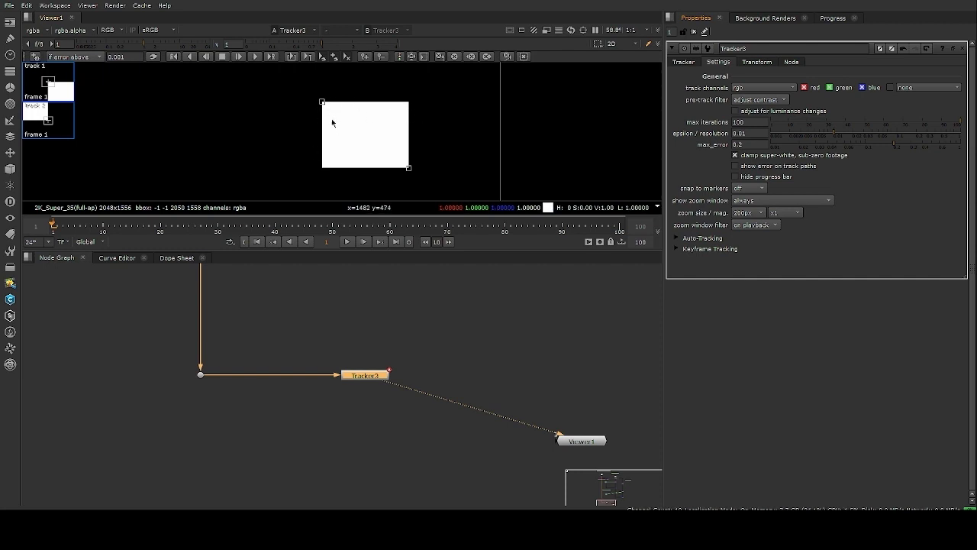
left_click(679, 239)
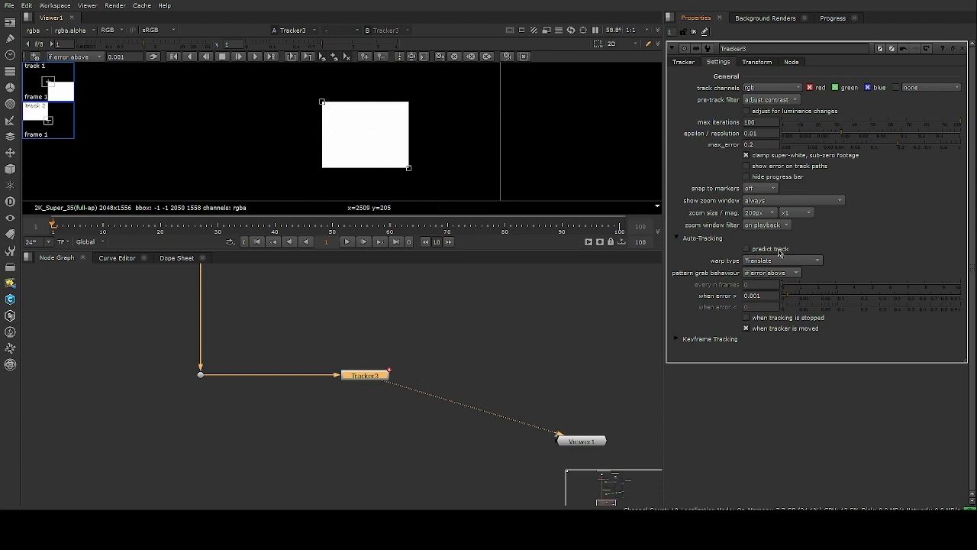
left_click(808, 278)
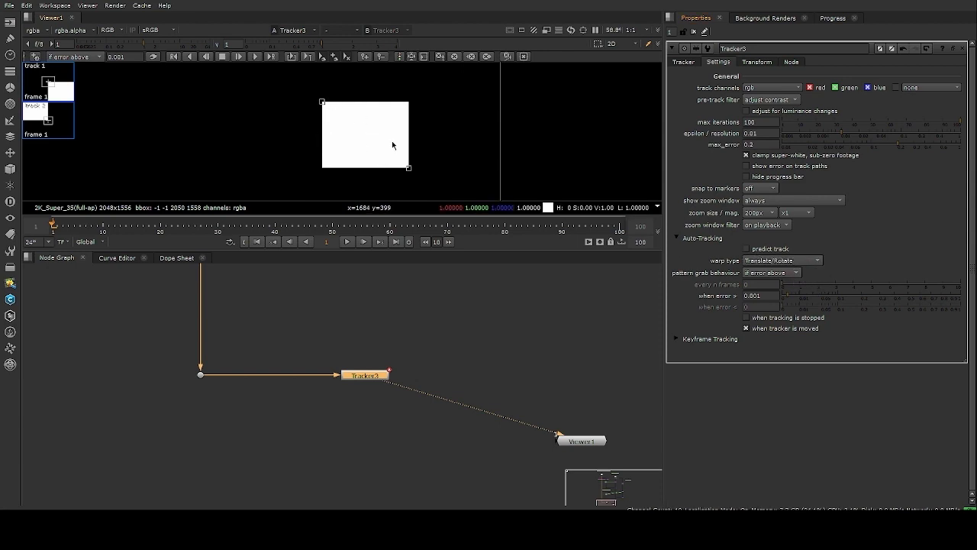
left_click(685, 63)
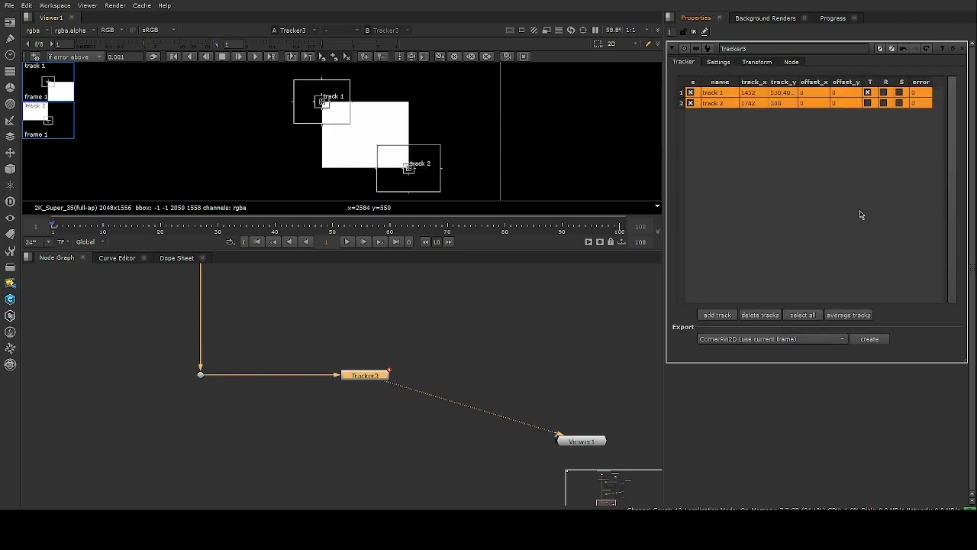
left_click(259, 61)
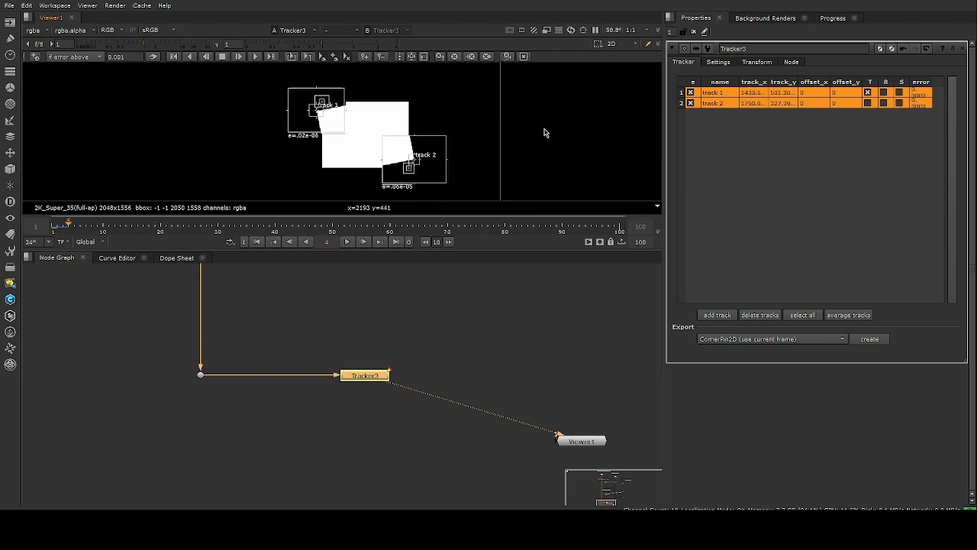
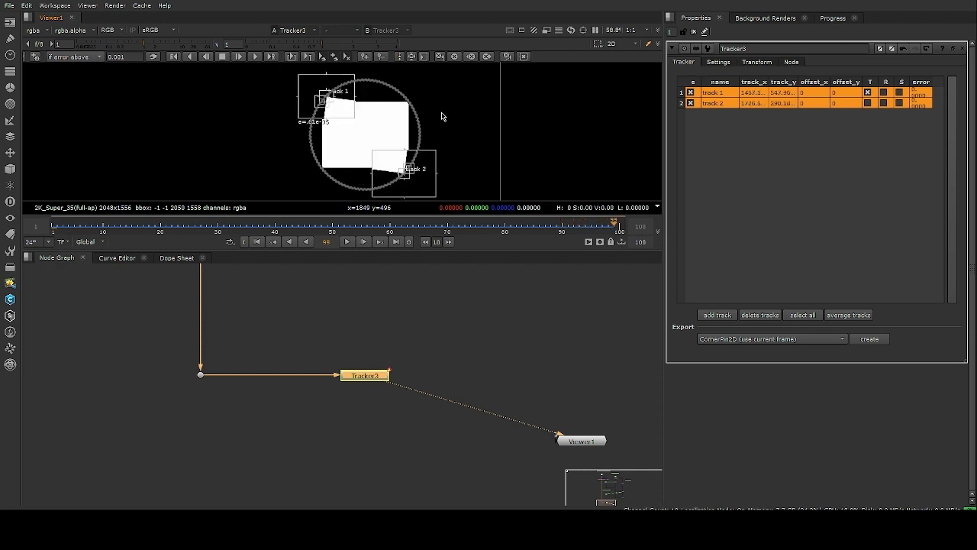
- Play back the two corner tracks from the first frame to check that they follow the rotating rectangle
left_click(256, 241)
left_click(347, 242)
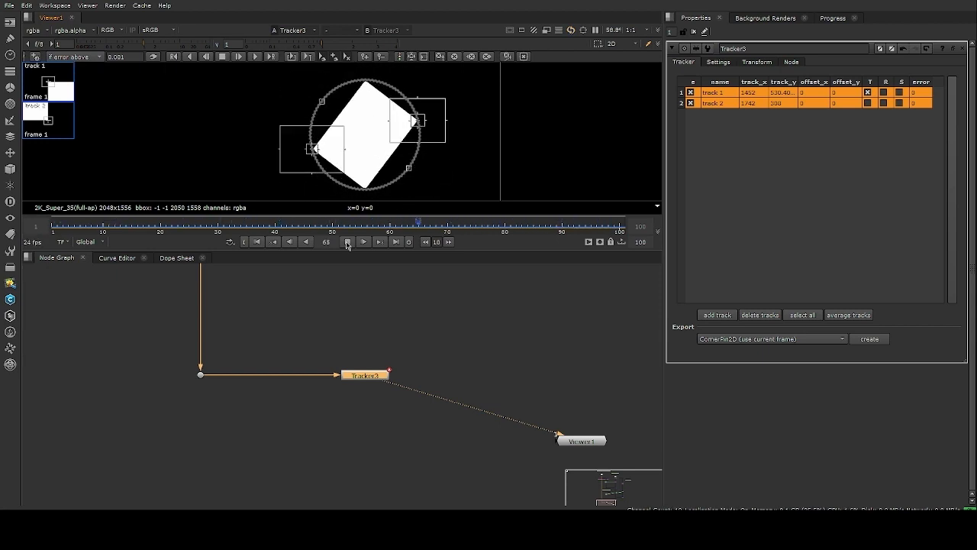
left_click(347, 242)
- Delete the gray backdrop with the scaling notes beside the placeholder branch in the node graph
scroll(449, 348, "down", 2)
middle_click_drag(449, 349, 354, 388)
key("space")
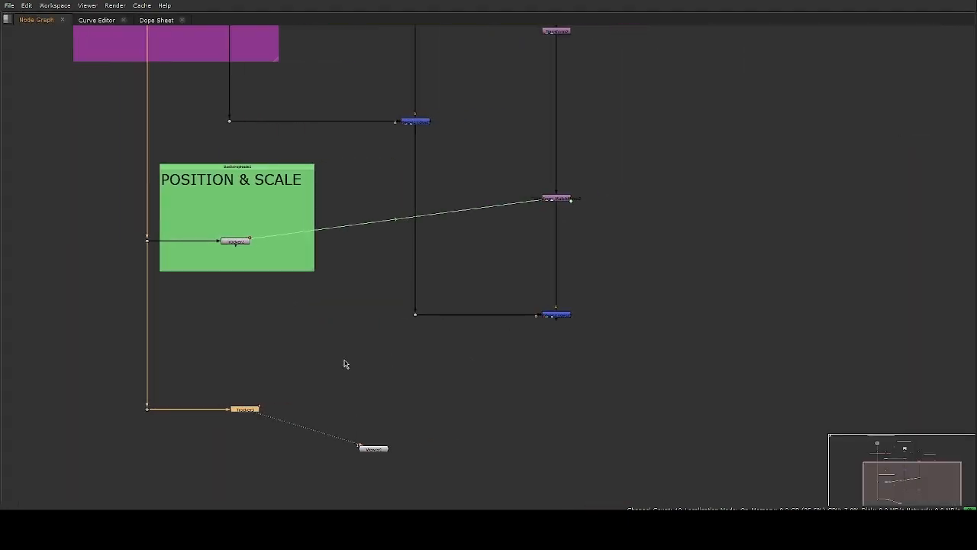
scroll(354, 272, "down", 4)
middle_click_drag(407, 78, 383, 122)
scroll(383, 122, "up", 2)
scroll(384, 122, "up", 2)
left_click_drag(478, 83, 284, 202)
scroll(437, 213, "down", 3)
middle_click_drag(551, 248, 514, 204)
scroll(514, 203, "up", 3)
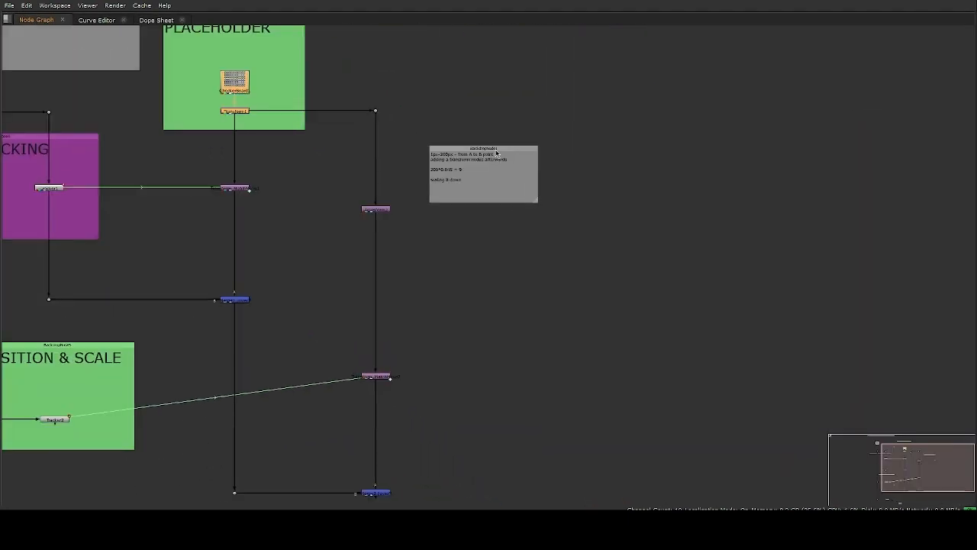
left_click_drag(497, 153, 732, 155)
key("Delete")
scroll(553, 193, "down", 3)
middle_click_drag(510, 358, 509, 319)
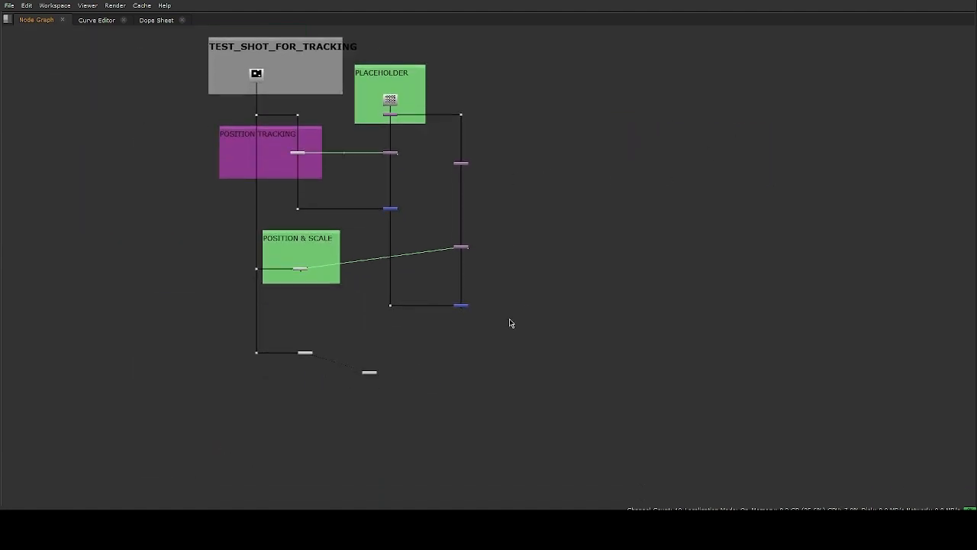
- Reopen Tracker3's properties and export its tracks as a Transform (match-move) node
scroll(331, 367, "up", 3)
double_click(288, 341)
key("space")
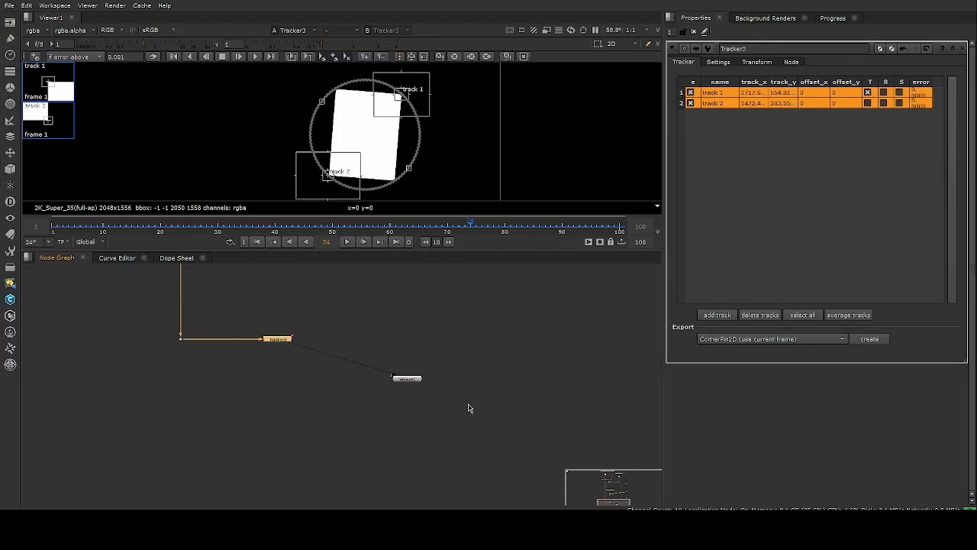
middle_click_drag(468, 403, 368, 441)
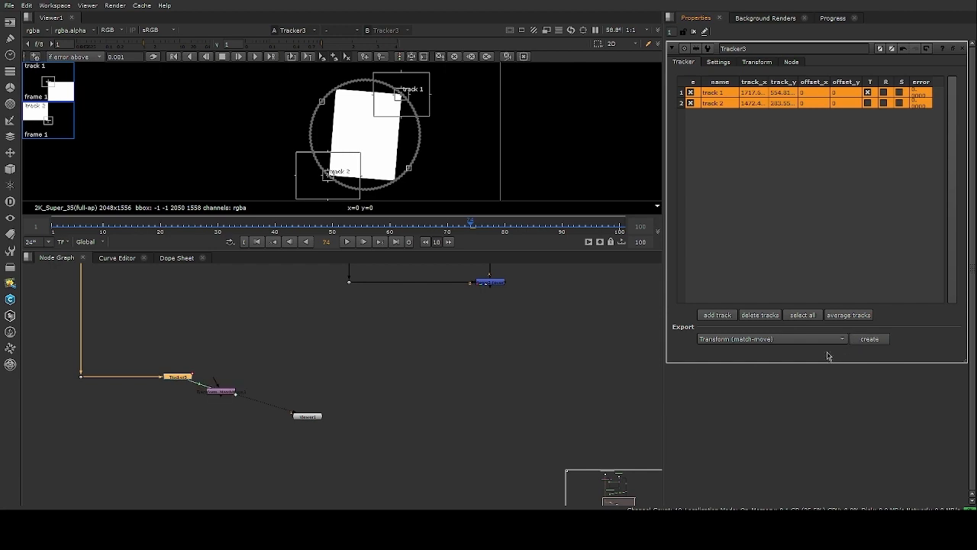
- Move the new match-move node away from Tracker3 to a free spot beyond the earlier placeholder branches
key("space")
middle_click_drag(259, 314, 261, 299)
middle_click_drag(272, 172, 349, 317)
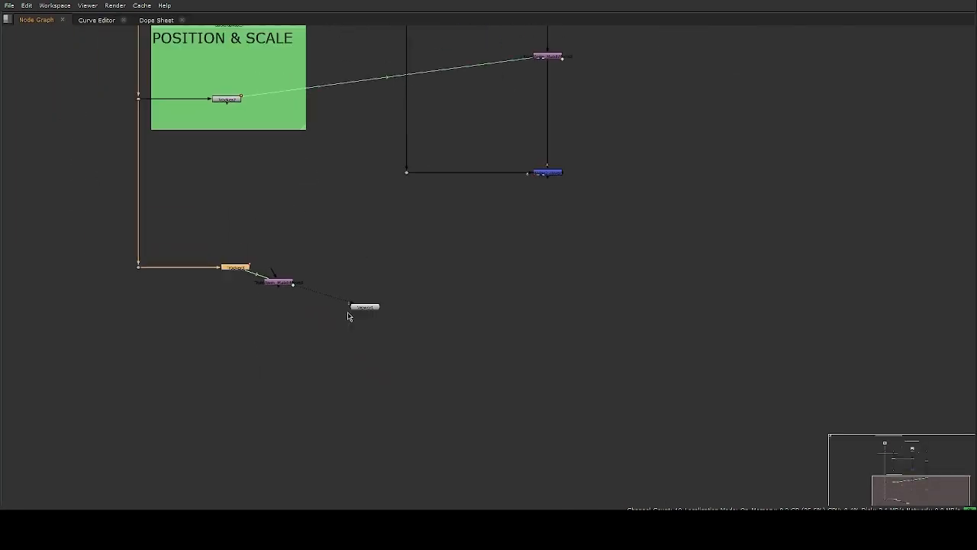
left_click_drag(283, 285, 566, 308)
left_click(271, 286)
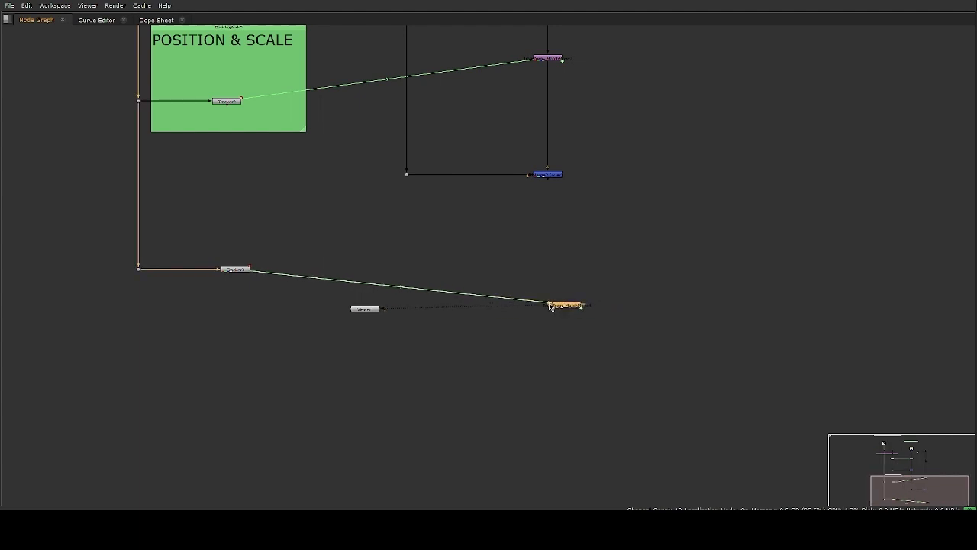
- Connect the new match-move node to the placeholder branch's dot and route the connection at a right angle with another dot
scroll(571, 292, "down", 2)
middle_click_drag(595, 282, 545, 348)
left_click_drag(510, 383, 570, 370)
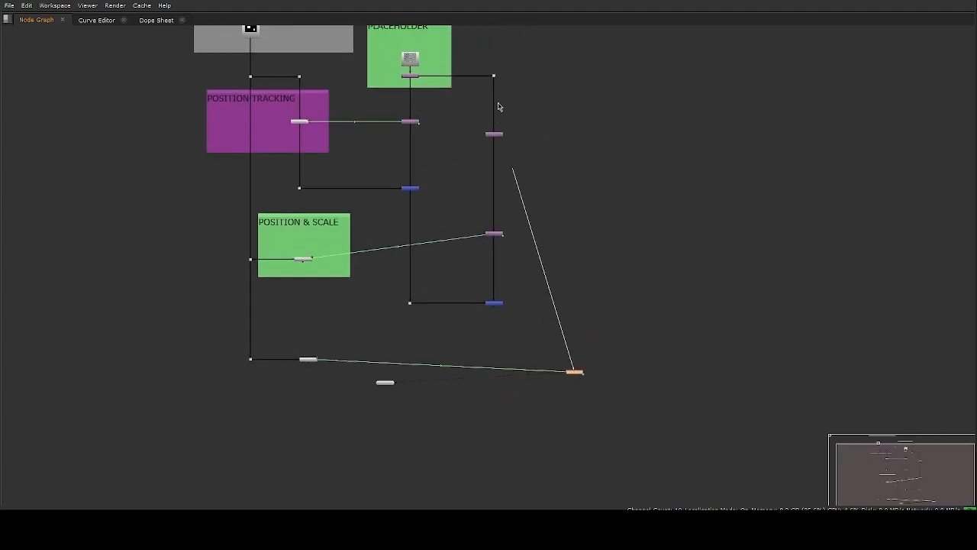
left_click_drag(497, 106, 496, 81)
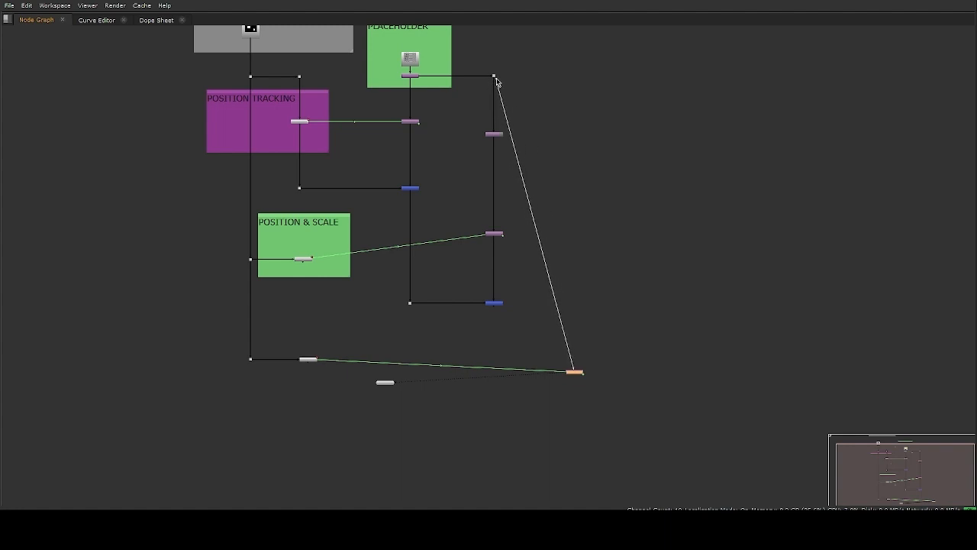
middle_click_drag(612, 238, 586, 244)
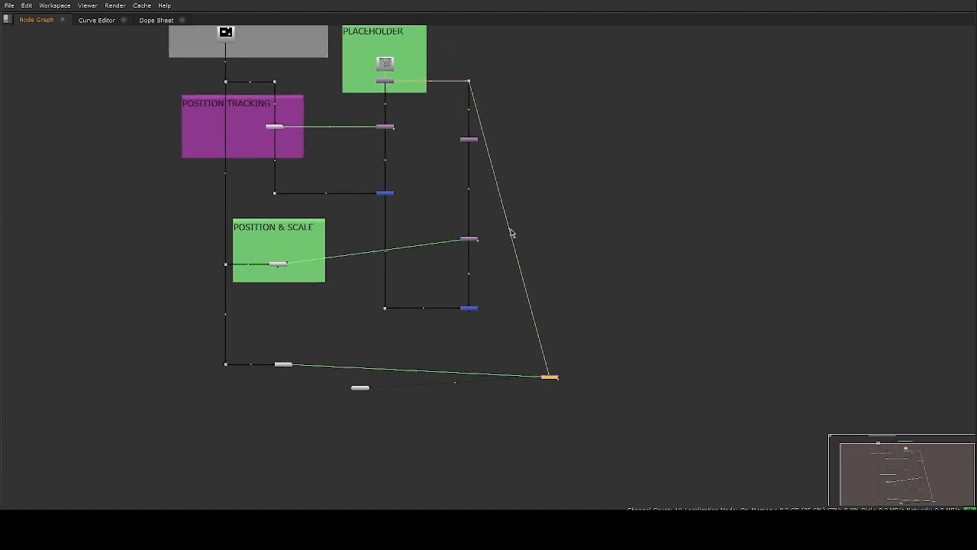
left_click_drag(510, 231, 552, 91)
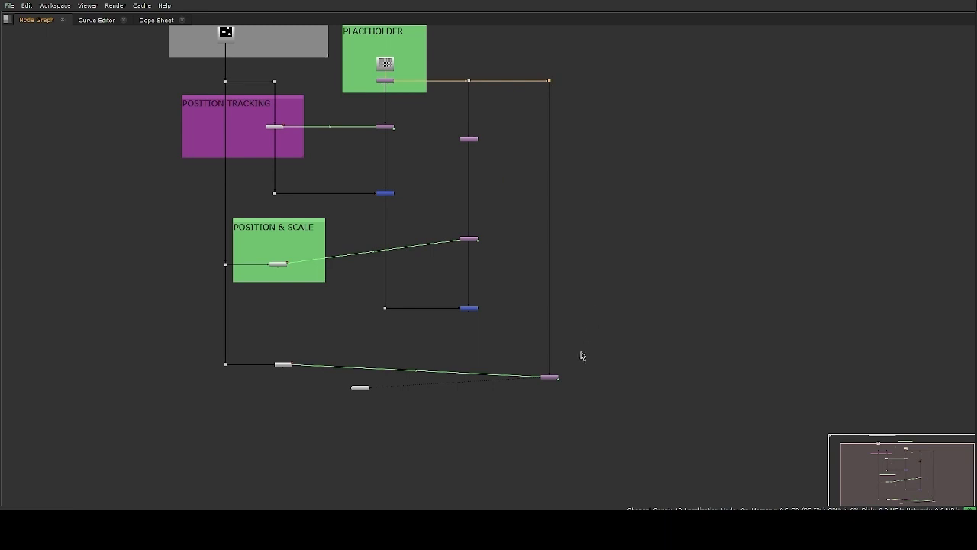
left_click_drag(553, 382, 552, 377)
- Align the match-move node with Tracker3, then add a Merge node below it with its A input connected to the match-move
middle_click_drag(505, 405, 526, 334)
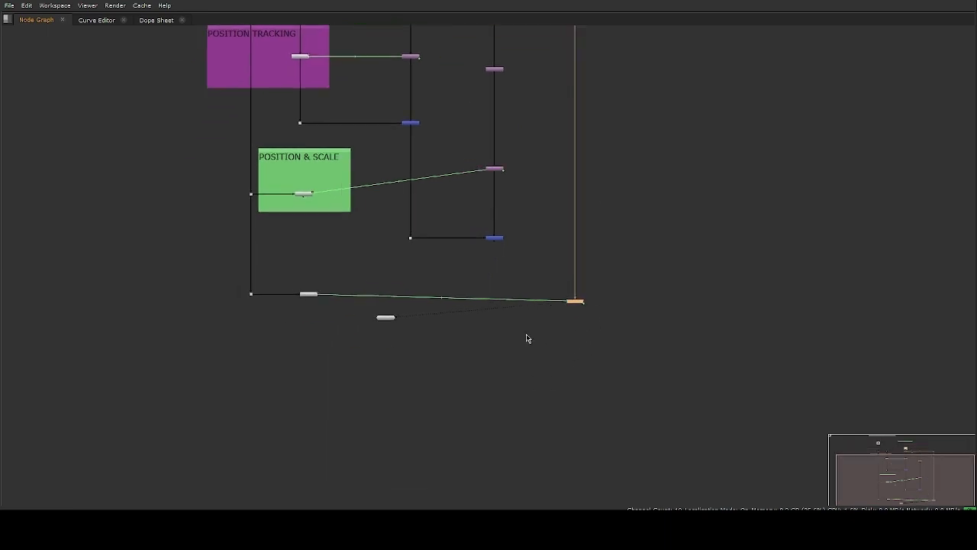
scroll(525, 334, "up", 3)
mouse_move(645, 280)
left_mouse_down()
mouse_move(645, 253)
mouse_move(643, 270)
left_mouse_up()
key("m")
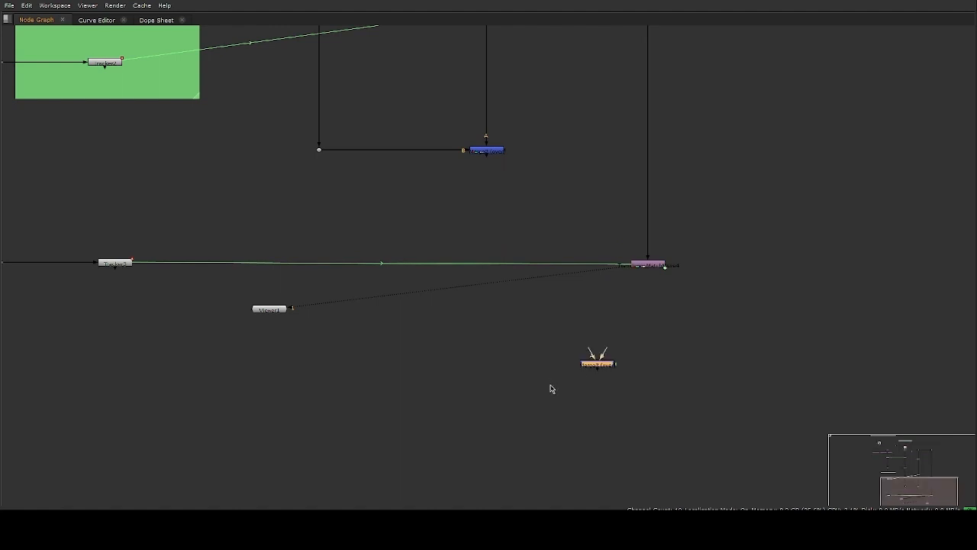
left_click_drag(593, 351, 651, 374)
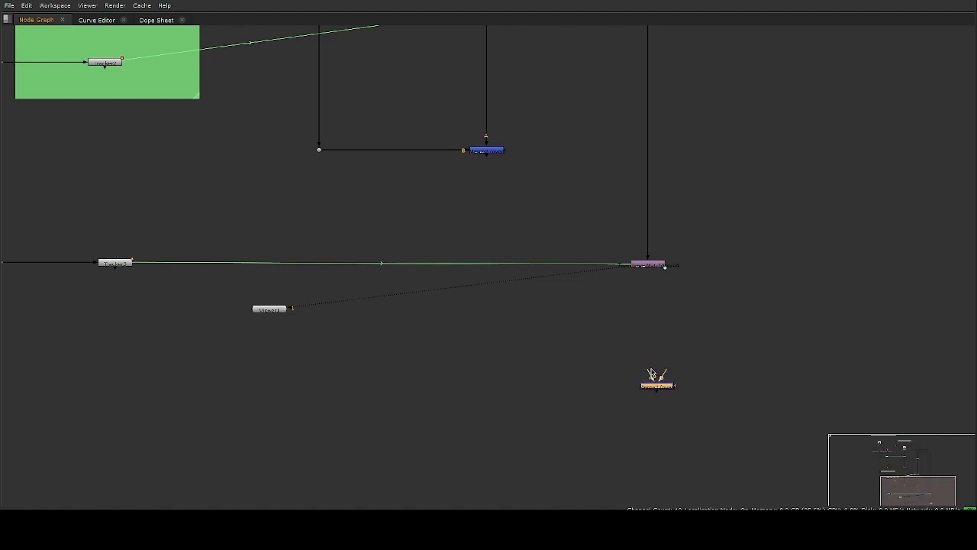
left_click_drag(656, 269, 652, 267)
left_click_drag(657, 386, 654, 409)
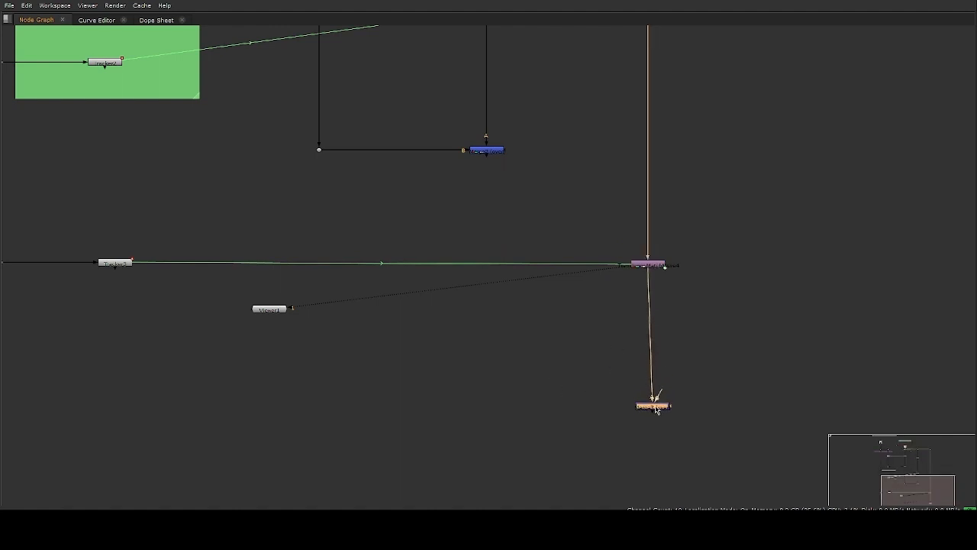
- Connect the new Merge's B input to the previous Merge through a corner dot and align it under the match-move node
left_click_drag(555, 339, 487, 151)
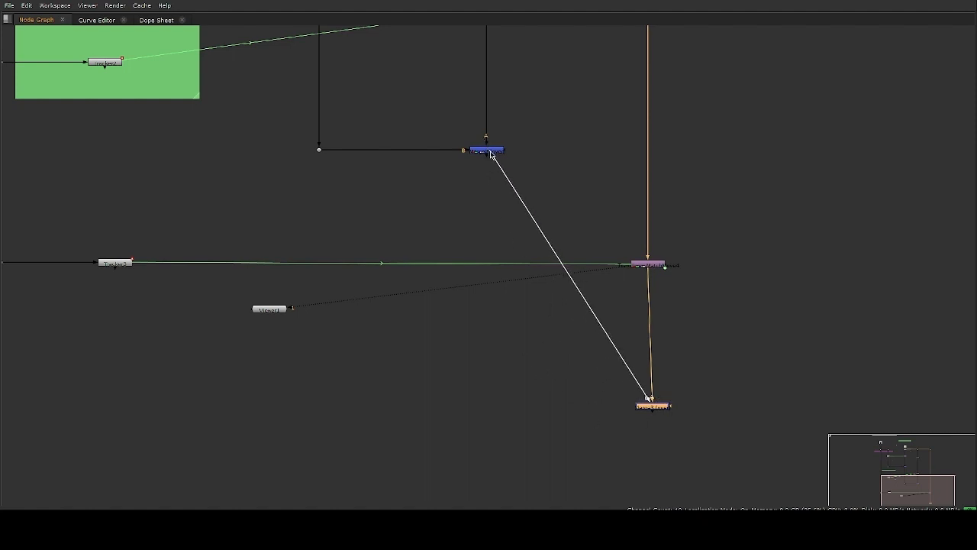
left_click_drag(572, 280, 487, 407, "ctrl")
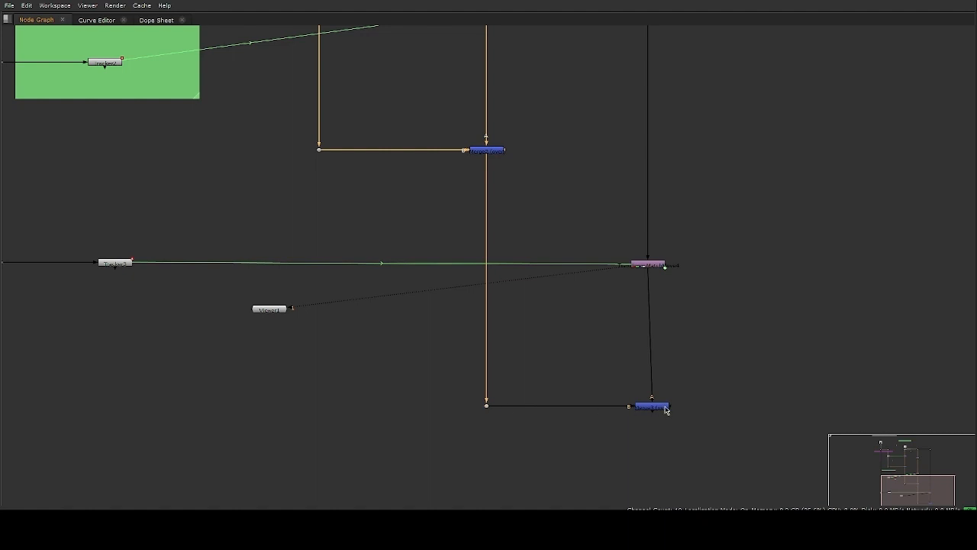
left_click_drag(666, 410, 663, 410)
- View the new Merge's output to examine the placeholder over the rotating rectangle
left_click_drag(730, 364, 609, 465)
key("1")
key("space")
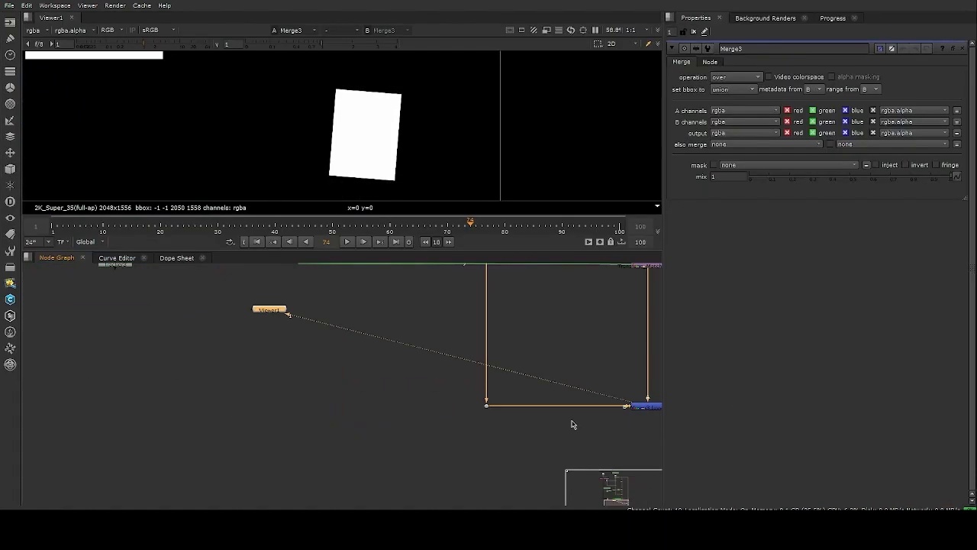
scroll(531, 396, "down", 3)
middle_click_drag(587, 372, 469, 403)
scroll(429, 389, "down", 4)
middle_click_drag(409, 374, 425, 391)
scroll(339, 146, "down", 1)
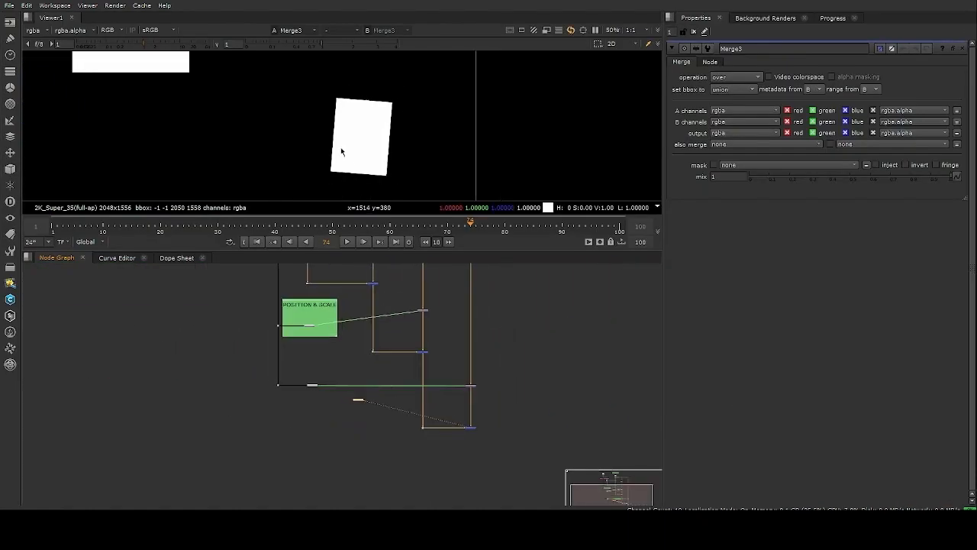
- Insert a Transform node into the third placeholder branch below its corner dot and align it vertically with that line
scroll(341, 148, "down", 7)
scroll(279, 59, "up", 5)
middle_click_drag(293, 119, 330, 132)
left_click_drag(274, 95, 328, 134)
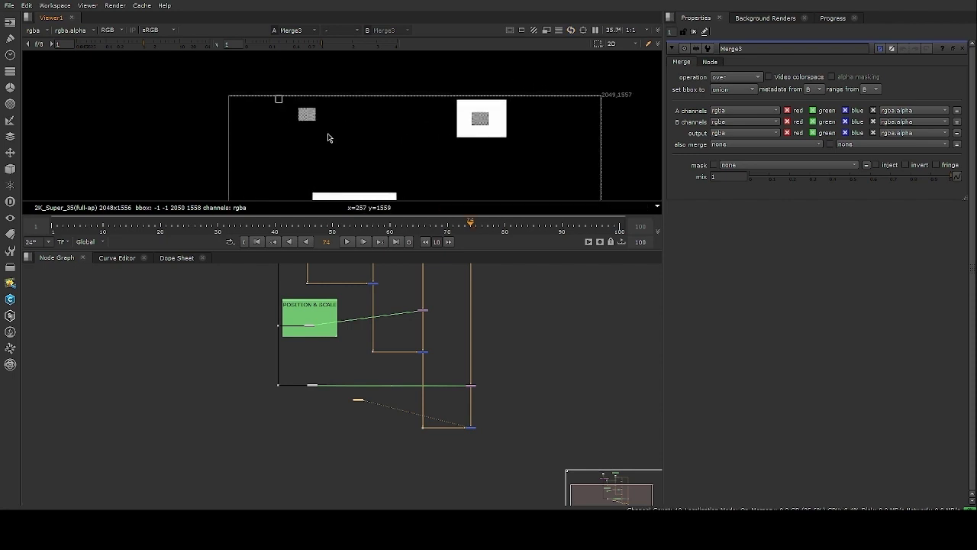
scroll(322, 123, "up", 3)
middle_click_drag(452, 386, 416, 495)
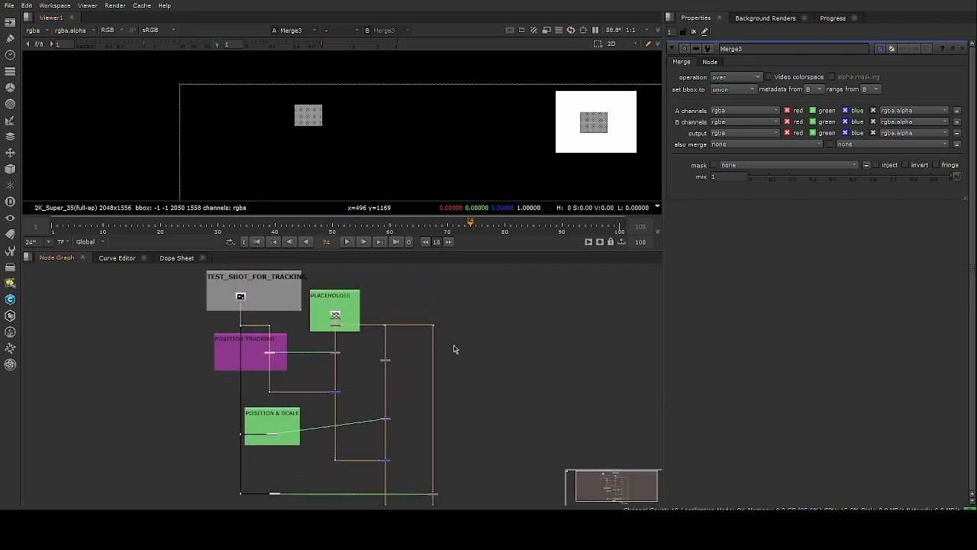
scroll(452, 343, "up", 4)
key("t")
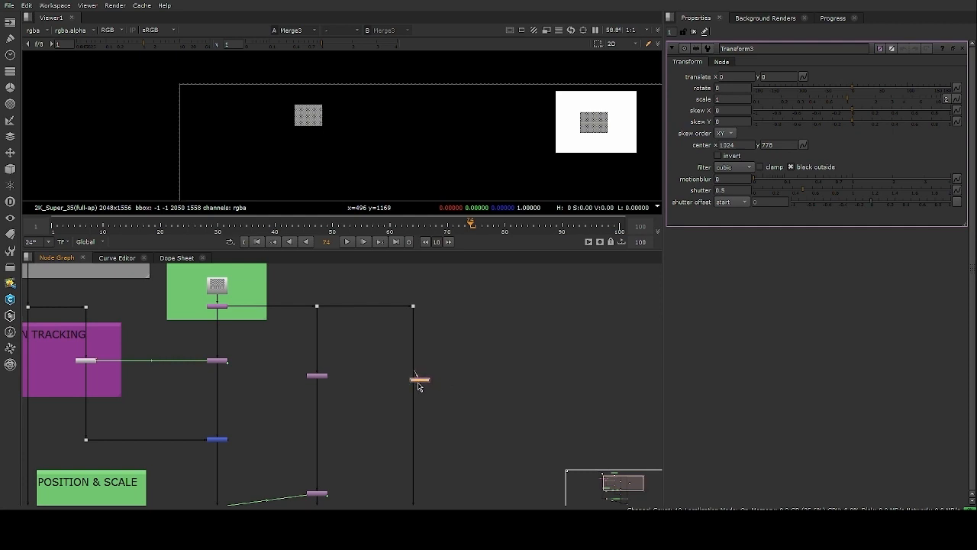
left_click_drag(412, 384, 413, 384)
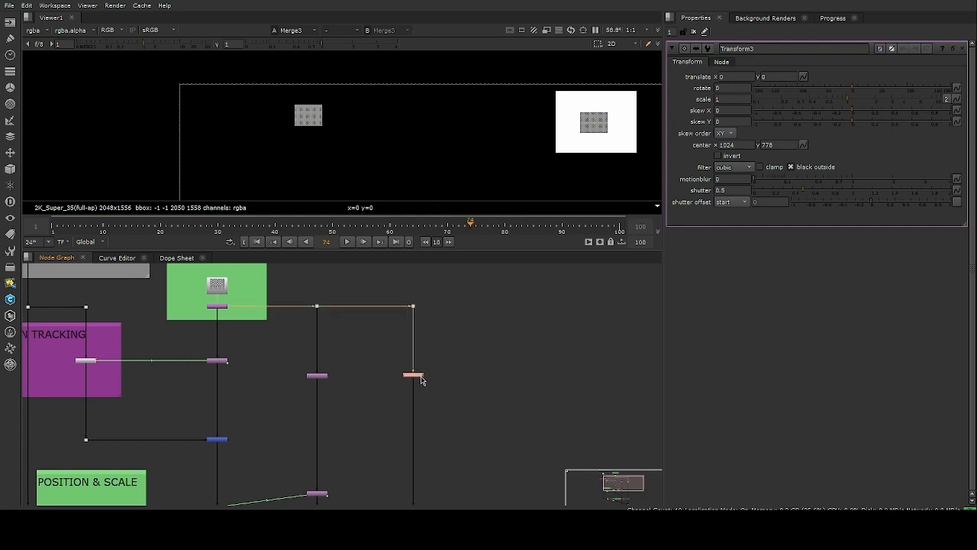
- Move the placeholder onto the rotating rectangle at frame 74, with the new Transform's translate at about x 1195, y -1040
scroll(424, 363, "down", 3)
middle_click_drag(433, 373, 440, 347)
scroll(439, 346, "up", 3)
scroll(332, 91, "down", 6)
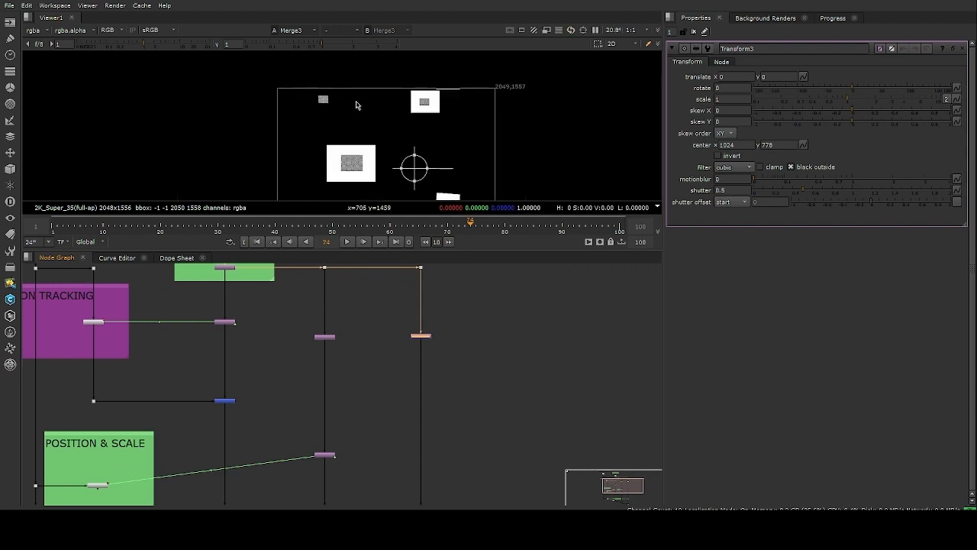
scroll(397, 169, "up", 3)
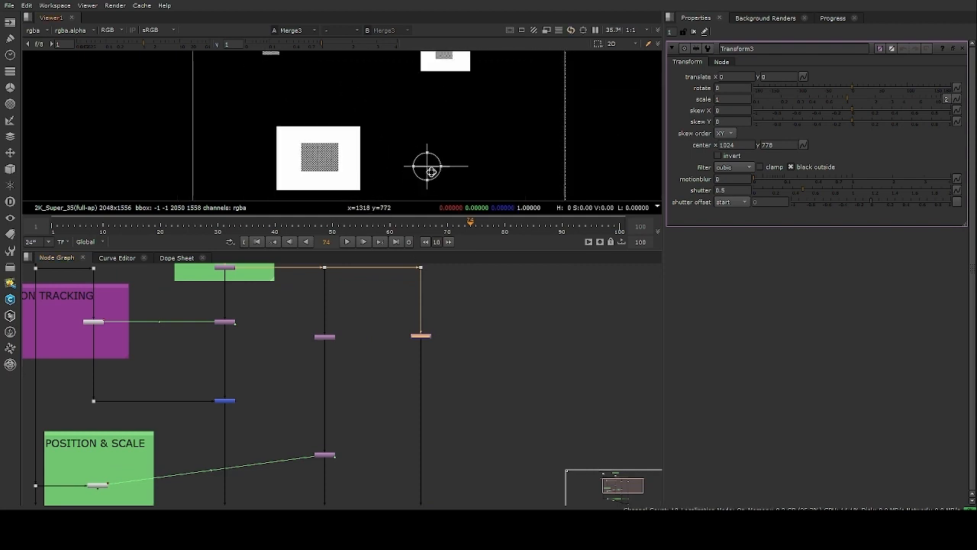
scroll(429, 169, "down", 4)
left_click_drag(413, 127, 504, 217)
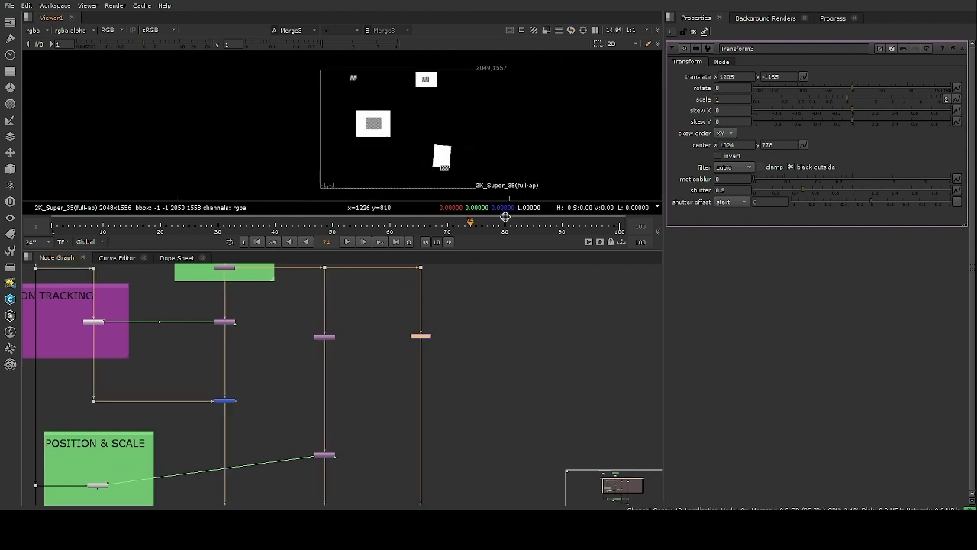
scroll(505, 206, "up", 4)
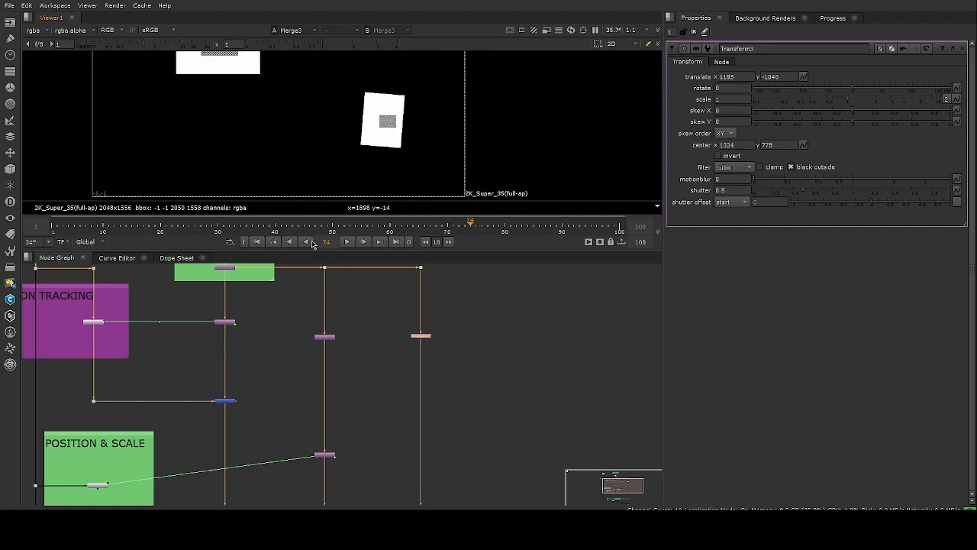
- Go to frame 1 and centre the placeholder on the rotating rectangle, with Transform3's translate at about x 1444, y -1006
left_click(256, 241)
scroll(422, 149, "down", 3)
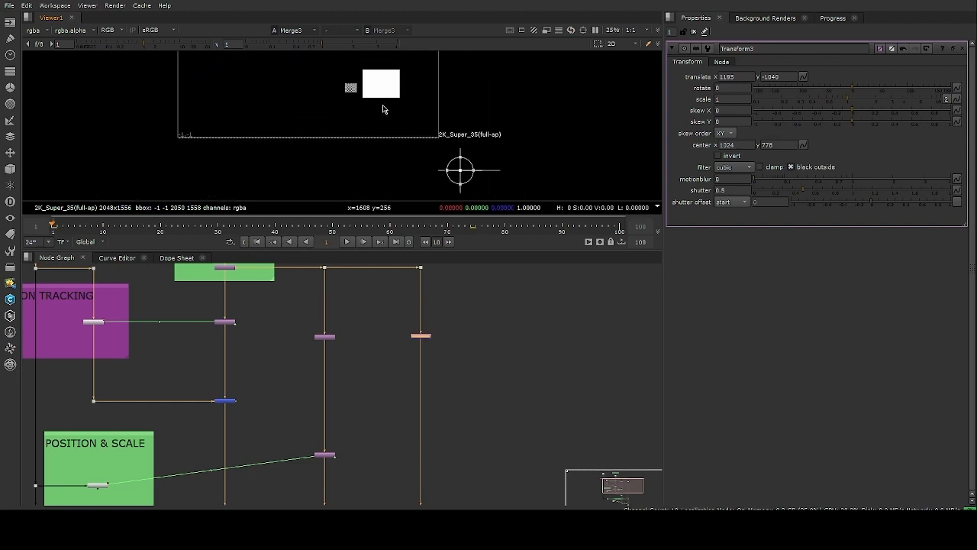
middle_click_drag(384, 109, 402, 121)
scroll(492, 183, "up", 1)
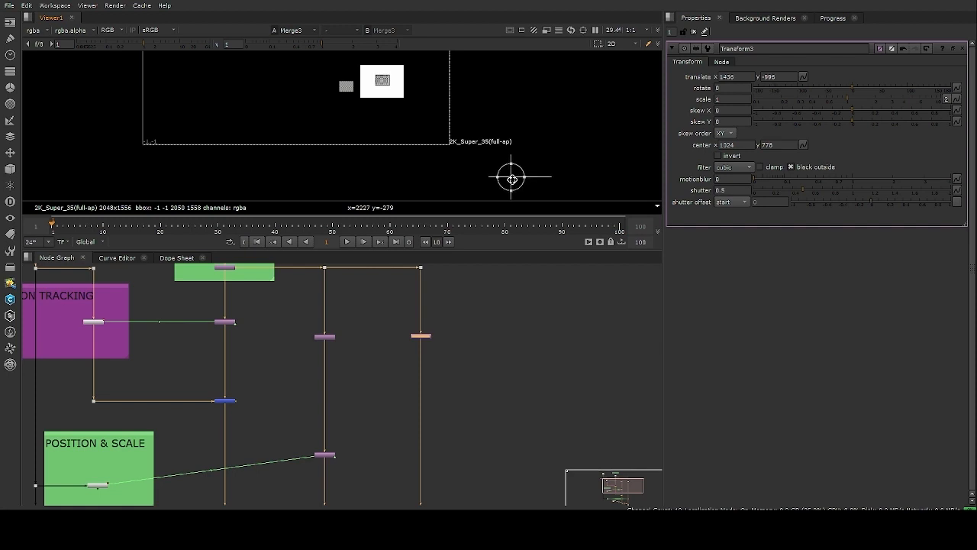
scroll(417, 131, "up", 3)
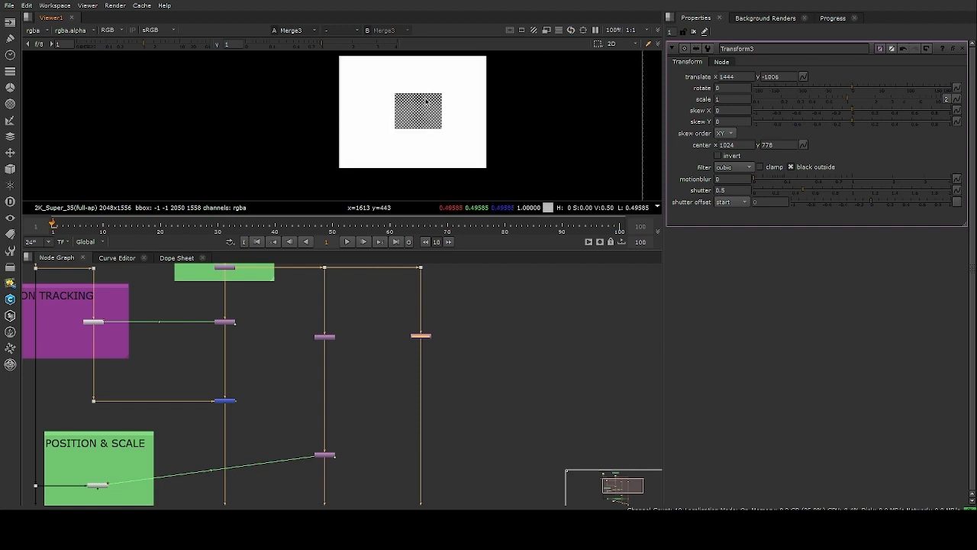
- Play the sequence and examine how the placeholder's position and orientation compare with the rotating rectangle
left_click(347, 242)
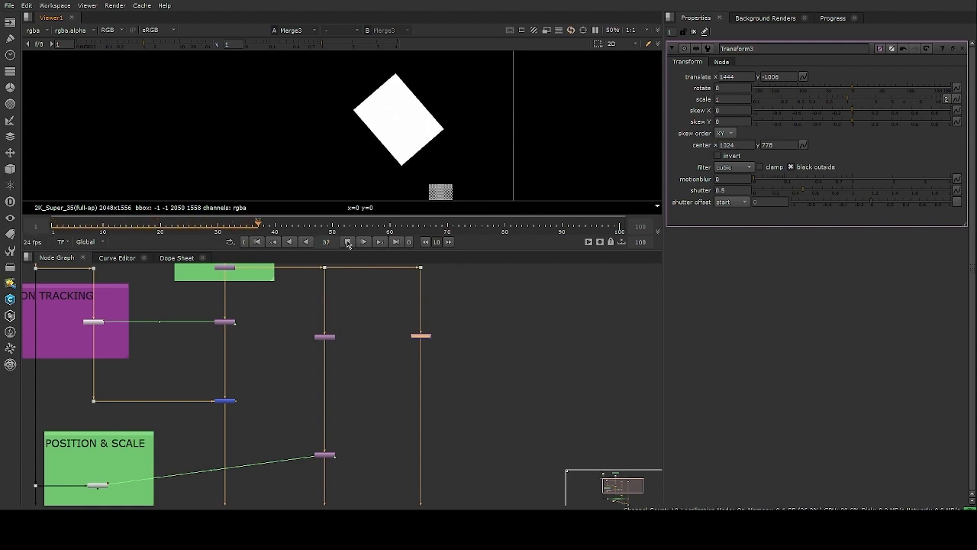
left_click(347, 242)
scroll(458, 116, "up", 5)
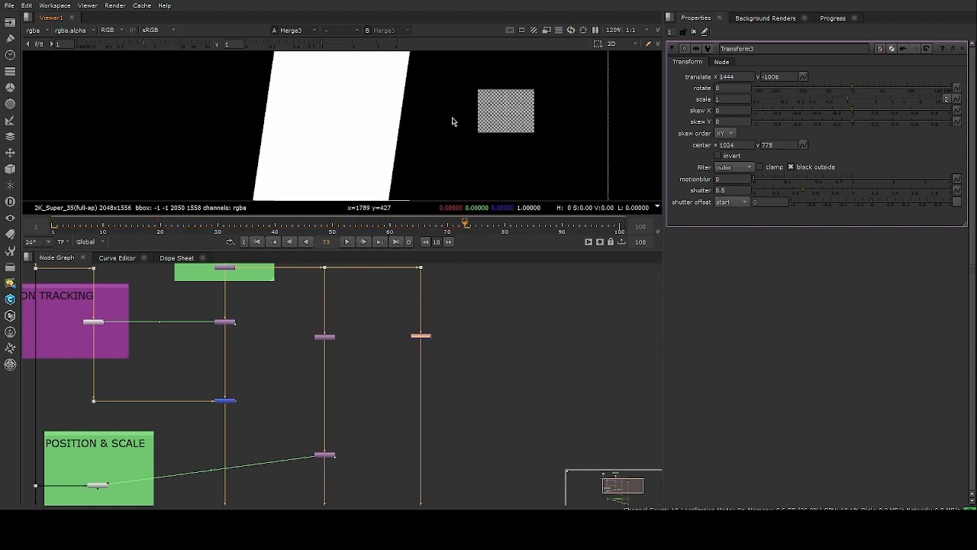
middle_click_drag(546, 109, 487, 162)
scroll(458, 136, "down", 3)
scroll(450, 137, "up", 5)
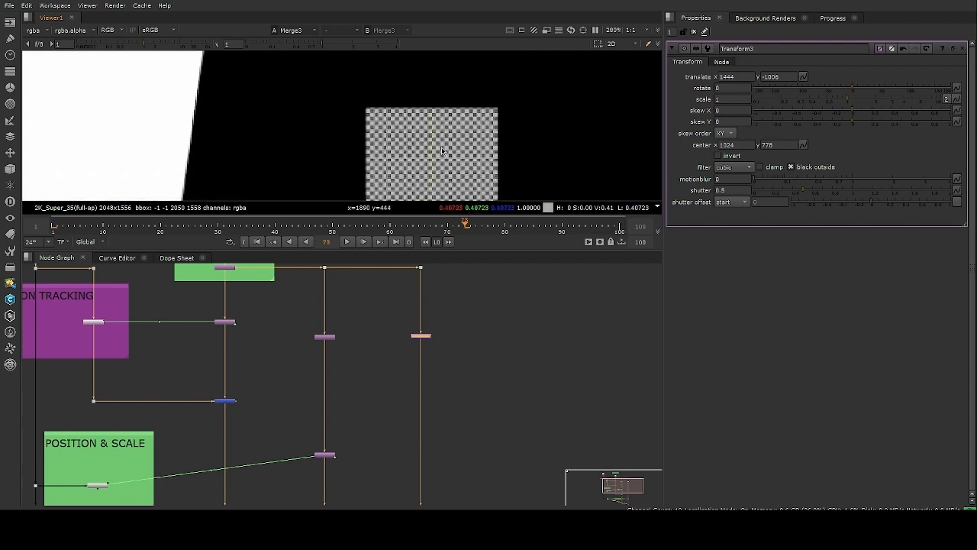
middle_click_drag(443, 189, 428, 180)
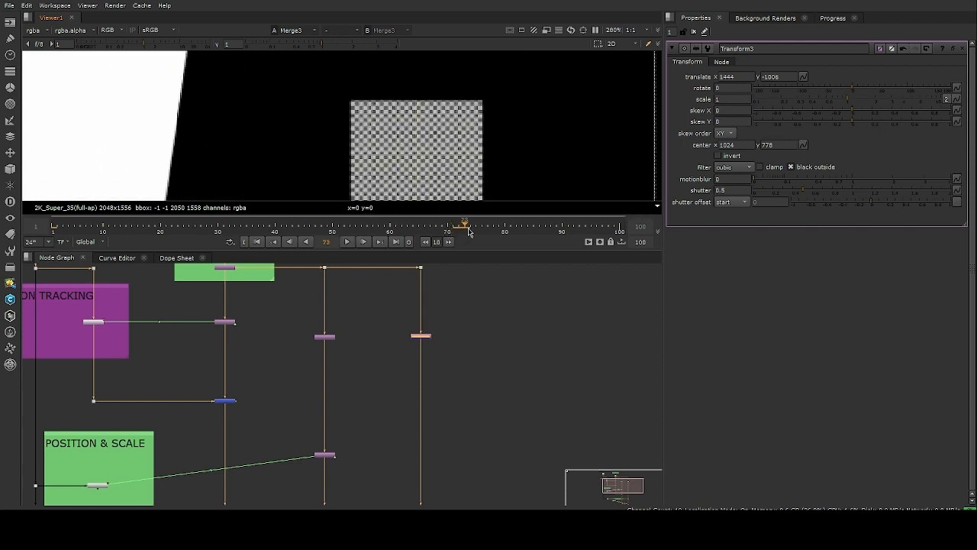
scroll(480, 139, "down", 6)
middle_click_drag(478, 139, 448, 132)
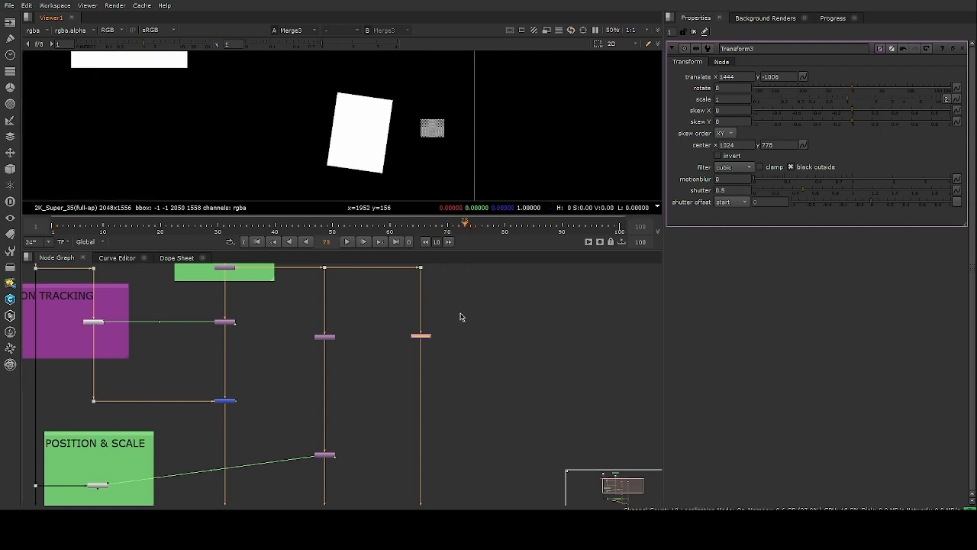
- Open the Transform_MatchMove4 settings and scrub the timeline to inspect its animated transform values
mouse_move(486, 362)
middle_mouse_down()
mouse_move(464, 340)
mouse_move(444, 254)
middle_mouse_up()
middle_click_drag(422, 486, 433, 334)
scroll(435, 334, "up", 5)
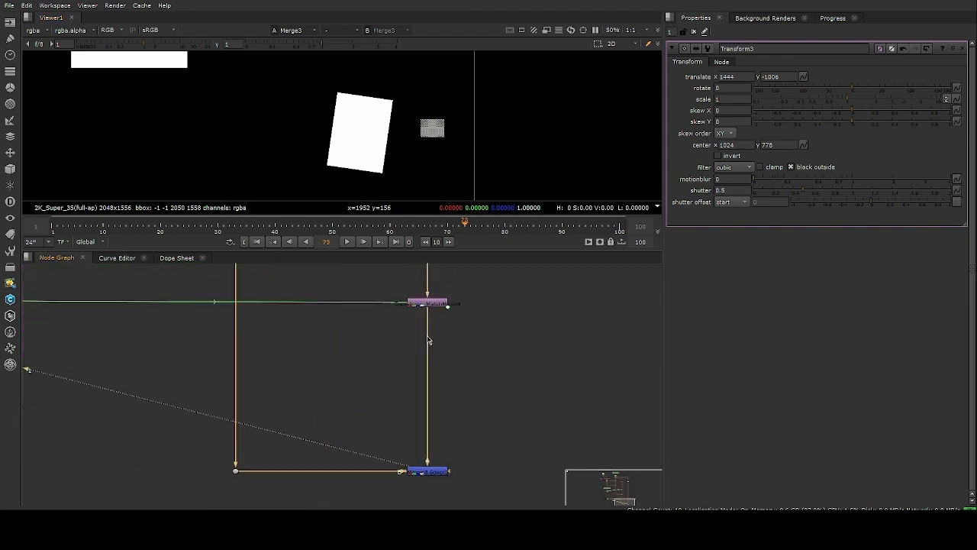
middle_click_drag(443, 293, 445, 330)
double_click(447, 329)
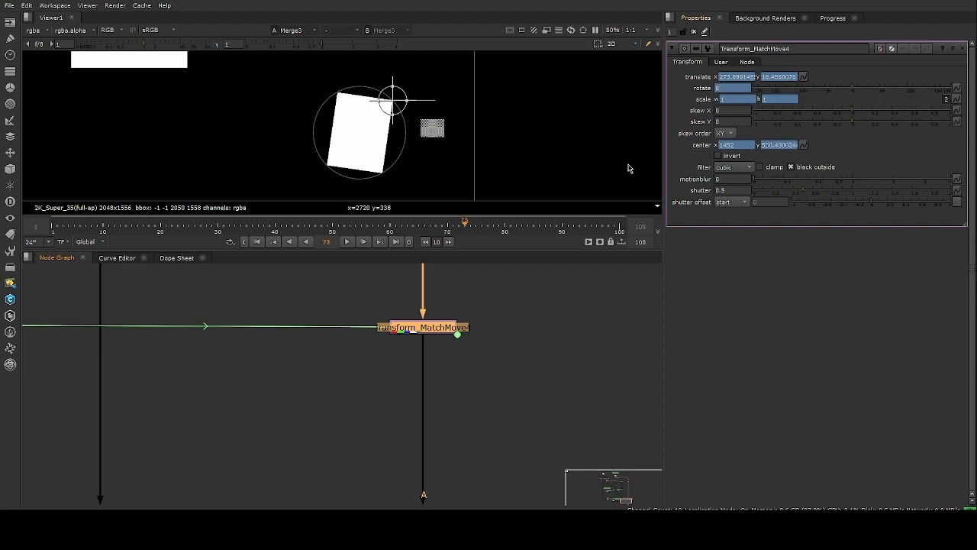
left_click_drag(417, 231, 463, 231)
- Open the Tracker3 settings and enable rotation for track 2
scroll(516, 326, "down", 7)
middle_click_drag(499, 329, 458, 392)
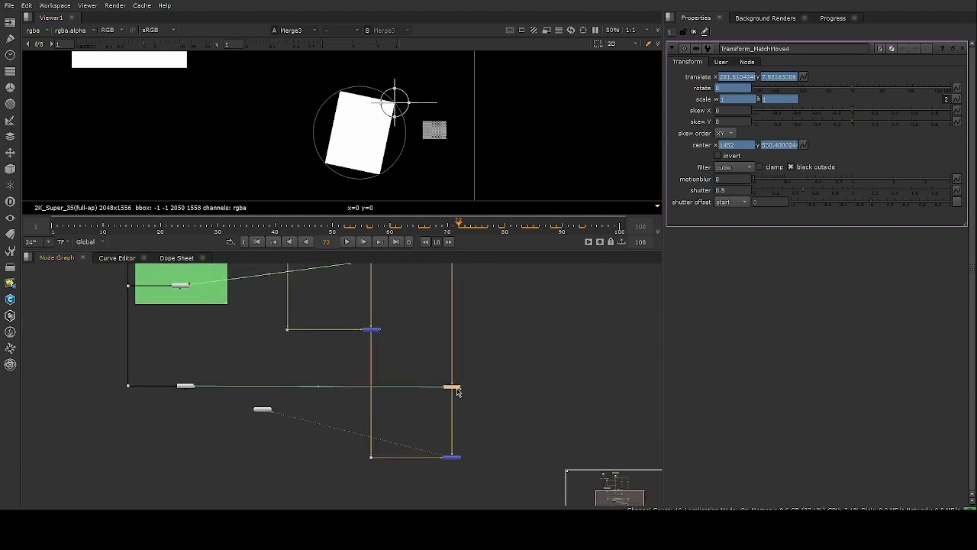
scroll(457, 390, "up", 1)
middle_click_drag(457, 352, 436, 437)
scroll(450, 368, "down", 3)
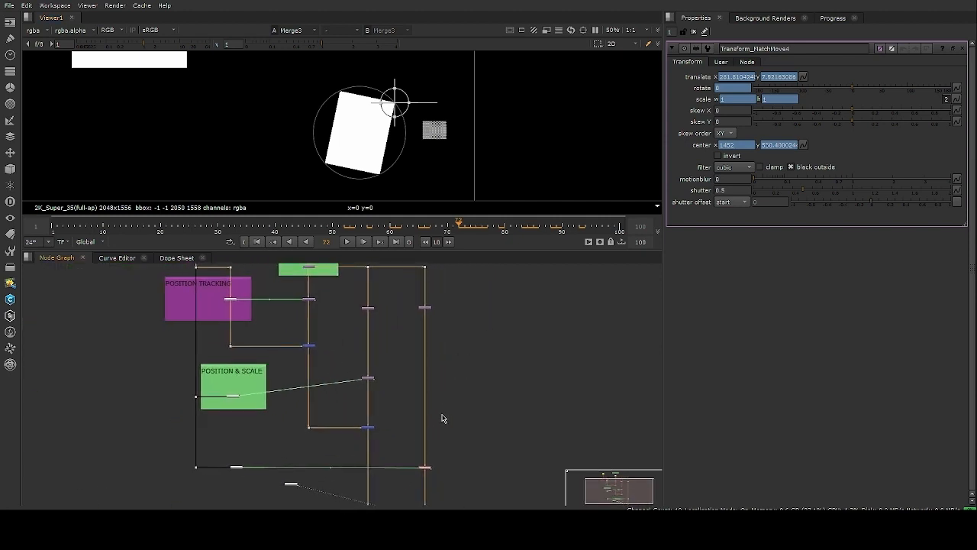
middle_click_drag(242, 472, 286, 418)
scroll(286, 419, "up", 4)
scroll(286, 422, "up", 2)
double_click(278, 405)
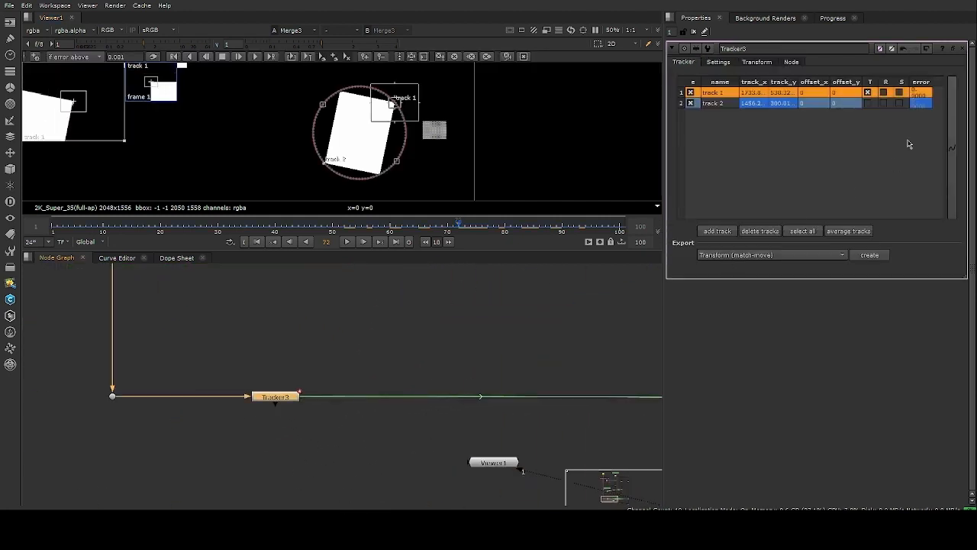
left_click(883, 104)
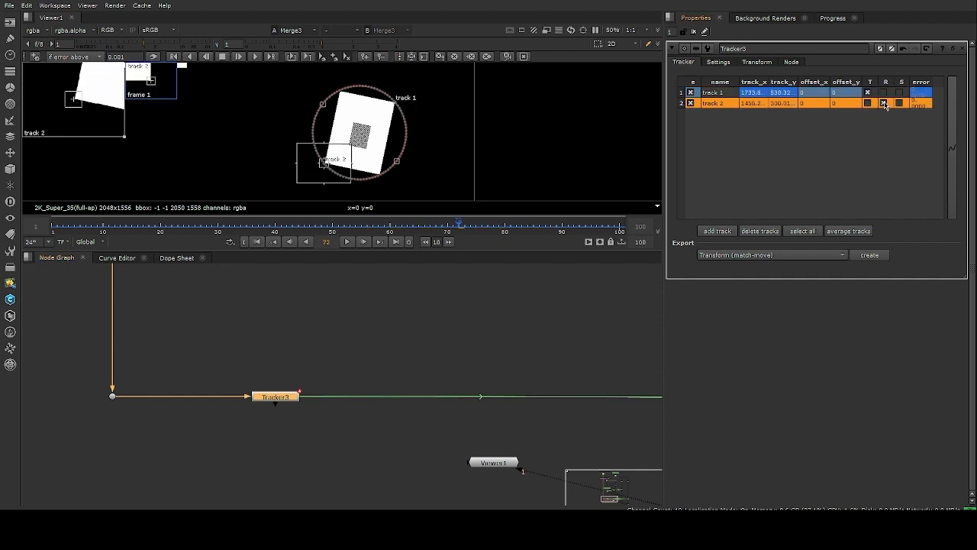
- Play the sequence to check the placeholder's rotation, then close all open node settings
left_click(346, 241)
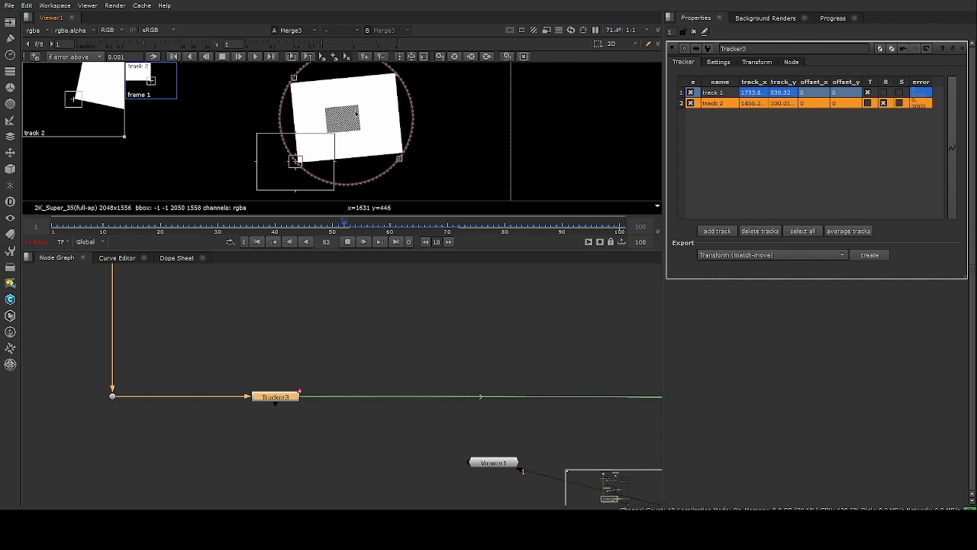
left_click(345, 242)
left_click(693, 35)
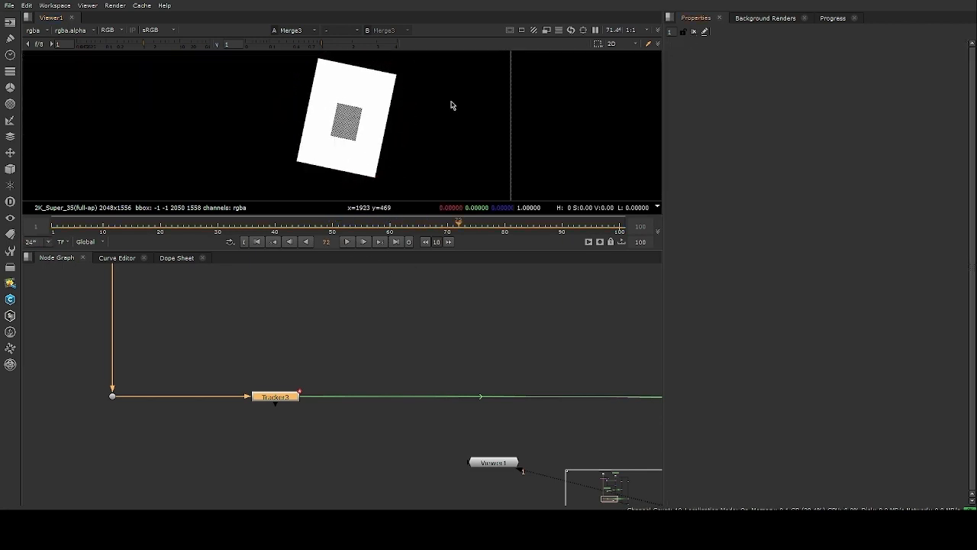
- Maximize the viewer, play the sequence from the first frame to check all three placeholders, and restore the normal layout
scroll(377, 122, "down", 2)
middle_click_drag(378, 130, 417, 159)
key("space")
middle_click_drag(328, 278, 409, 207)
scroll(458, 222, "up", 1)
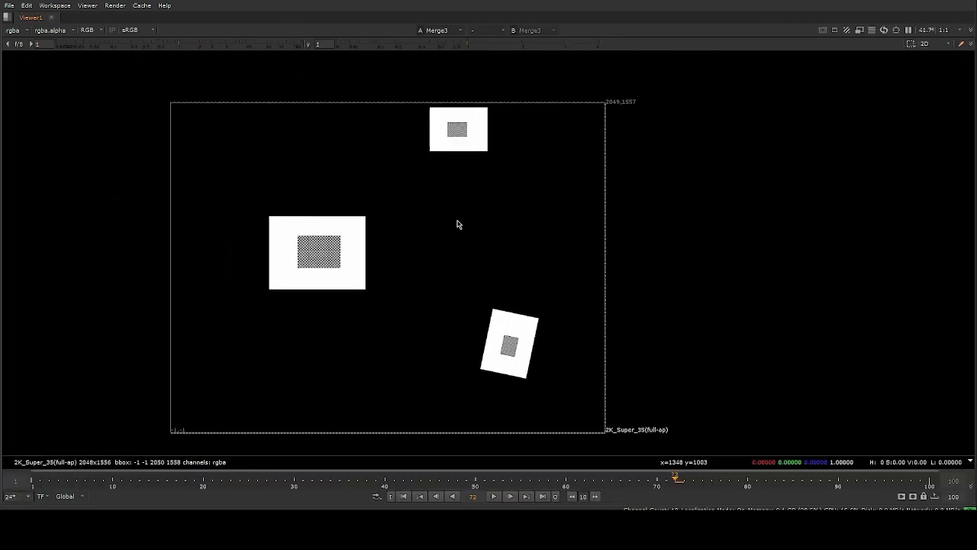
left_click(404, 497)
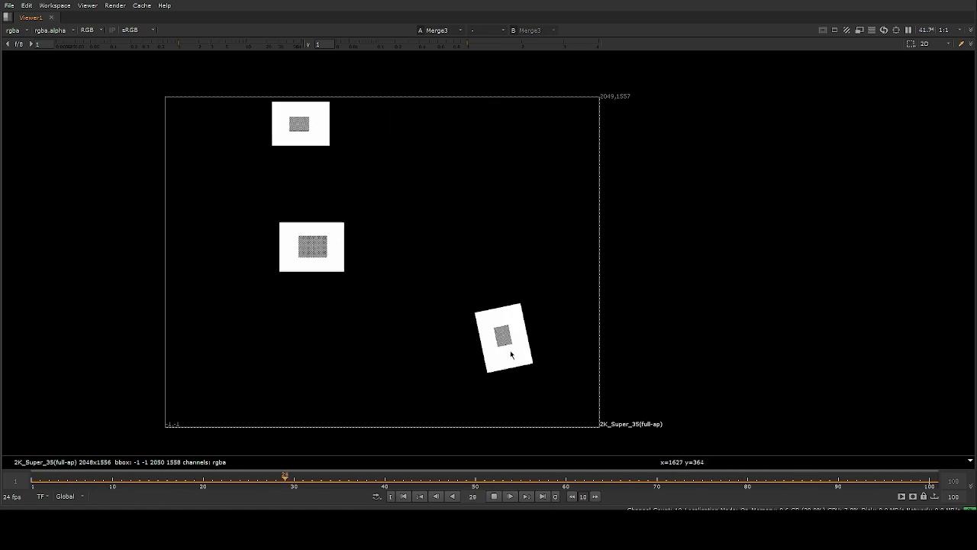
left_click(494, 497)
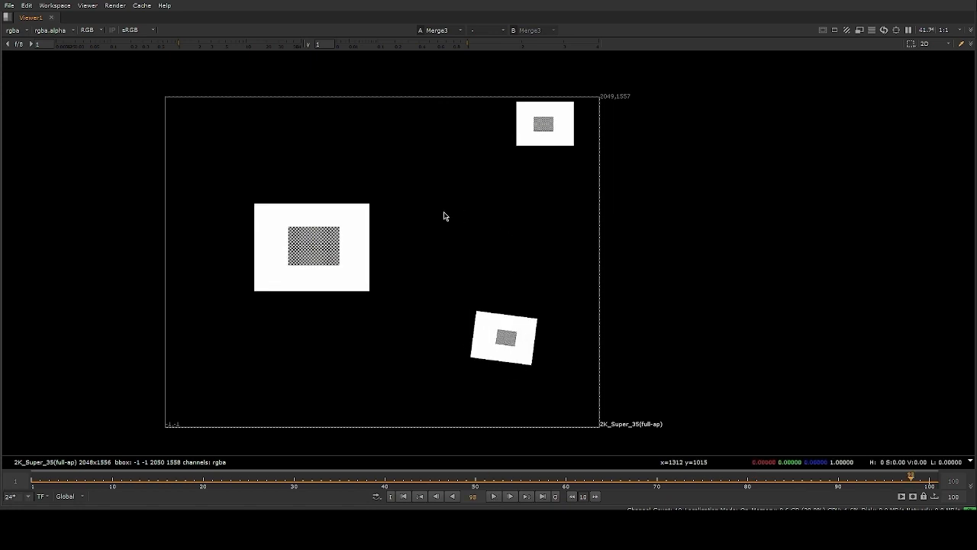
key("space")
scroll(407, 157, "down", 1)
middle_click_drag(459, 66, 394, 141)
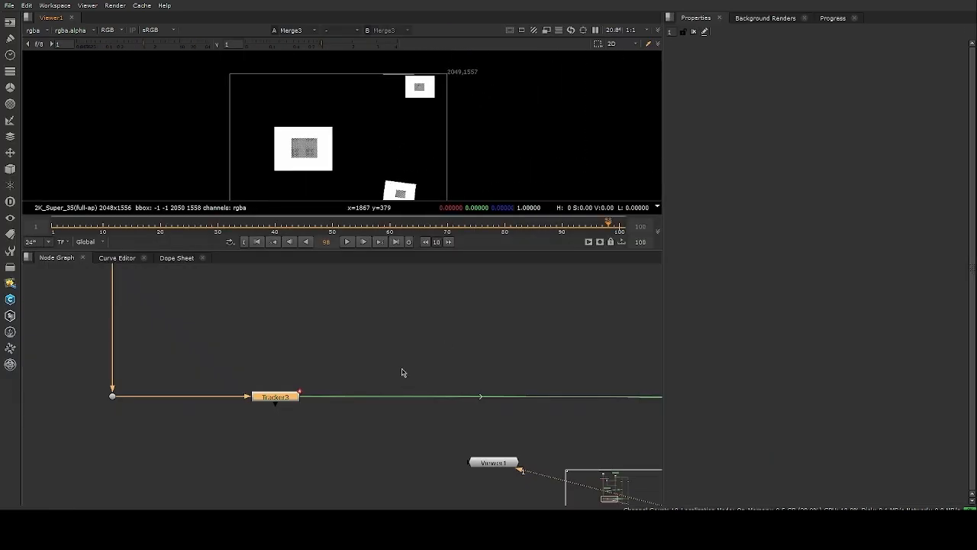
- Review the node graph from the placeholder and its tracking branches down to the last Merge
scroll(420, 362, "down", 5)
middle_click_drag(539, 349, 384, 393)
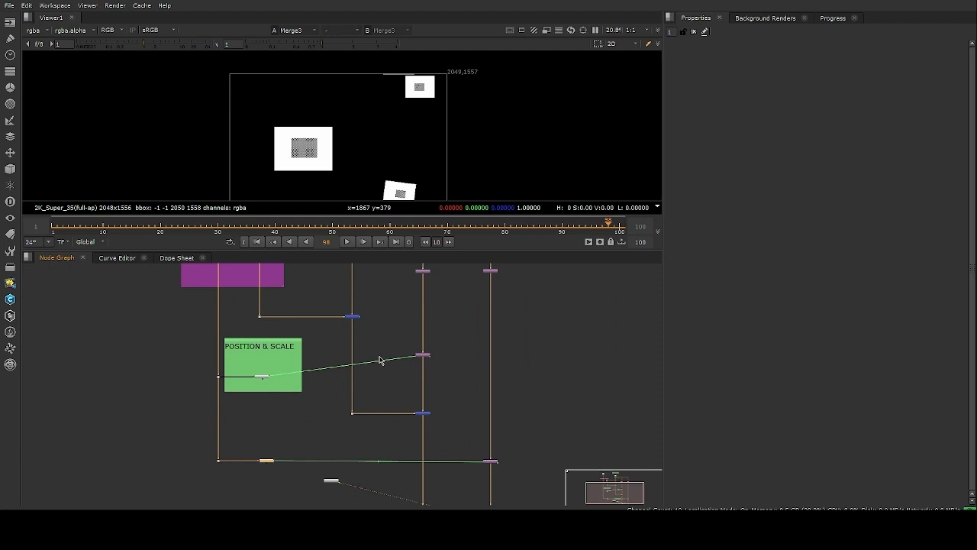
scroll(386, 341, "down", 3)
scroll(367, 338, "up", 4)
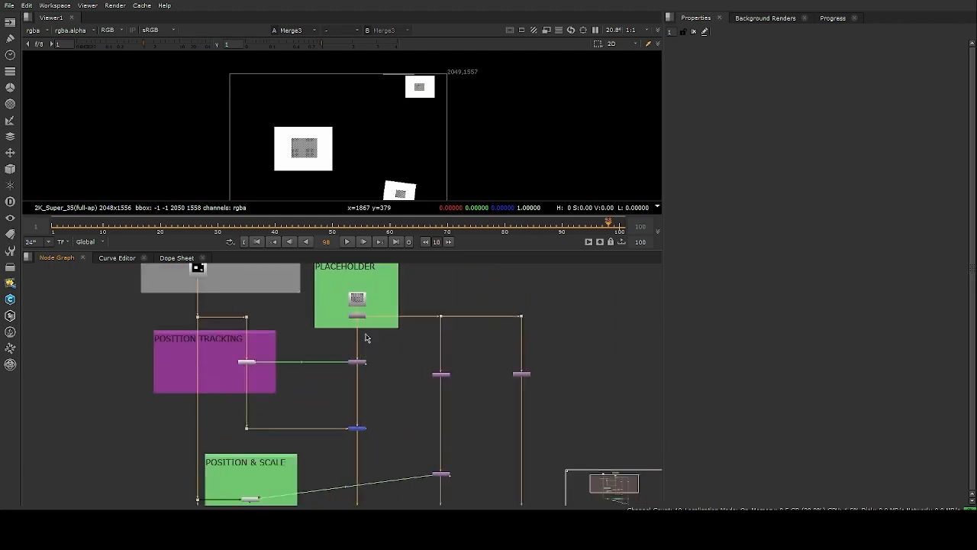
scroll(335, 318, "up", 5)
scroll(444, 307, "down", 5)
middle_click_drag(461, 402, 388, 298)
middle_click_drag(447, 408, 394, 312)
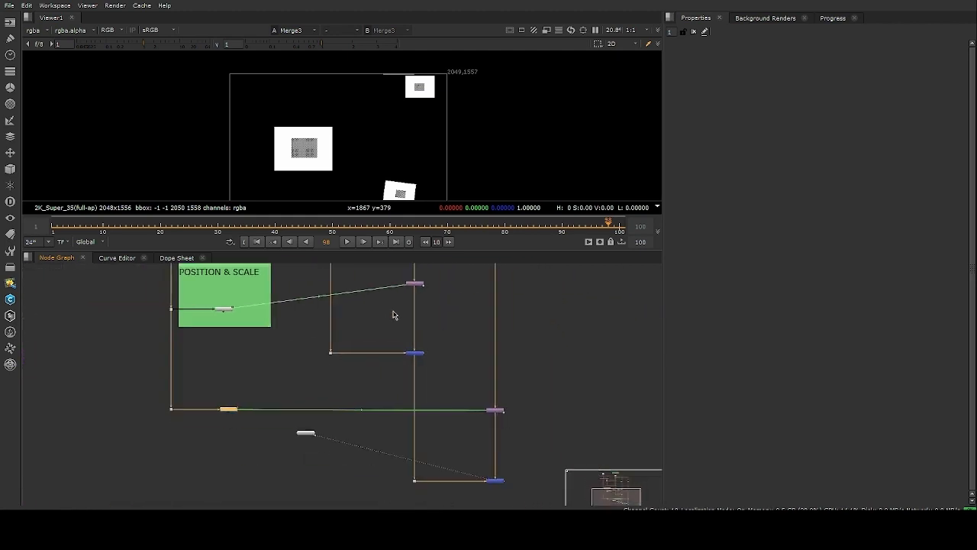
- Open the Transform_MatchMove4 settings and set its motion blur to 1
scroll(511, 445, "up", 5)
middle_click_drag(41, 391, 287, 423)
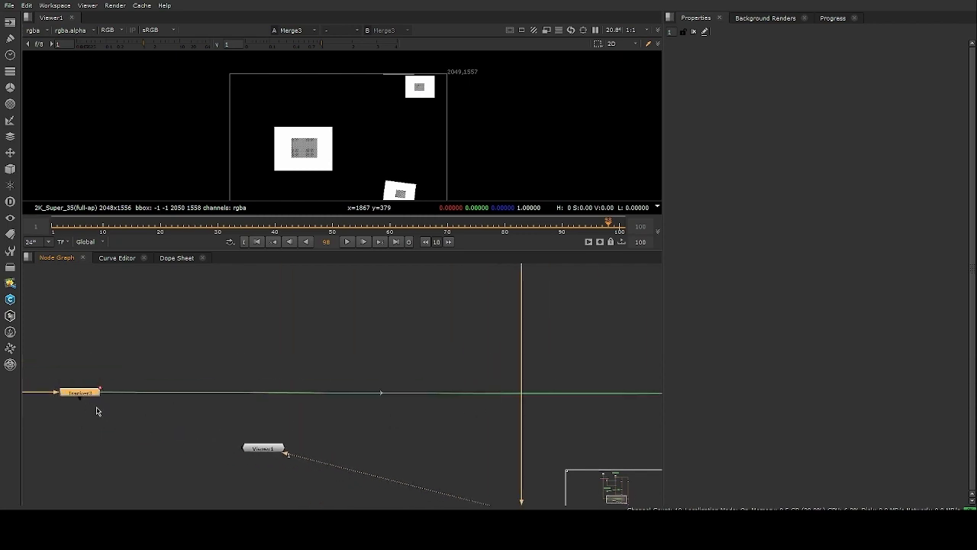
middle_click_drag(513, 405, 253, 413)
scroll(464, 410, "up", 5)
left_click(496, 369)
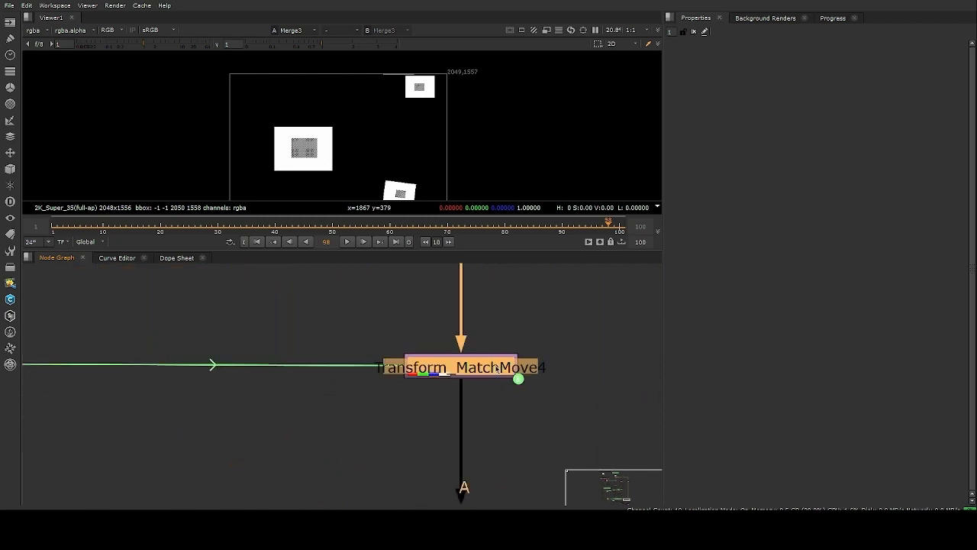
double_click(497, 369)
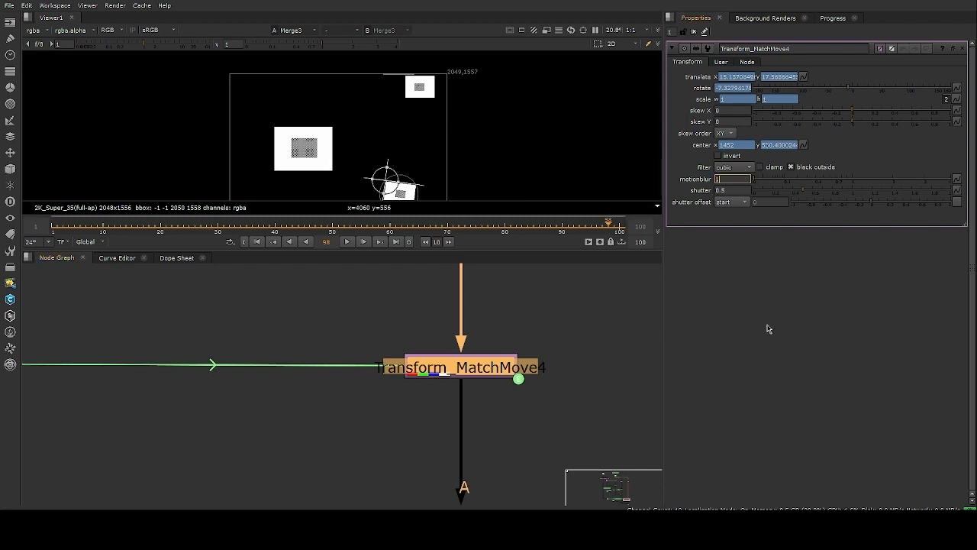
scroll(400, 343, "down", 4)
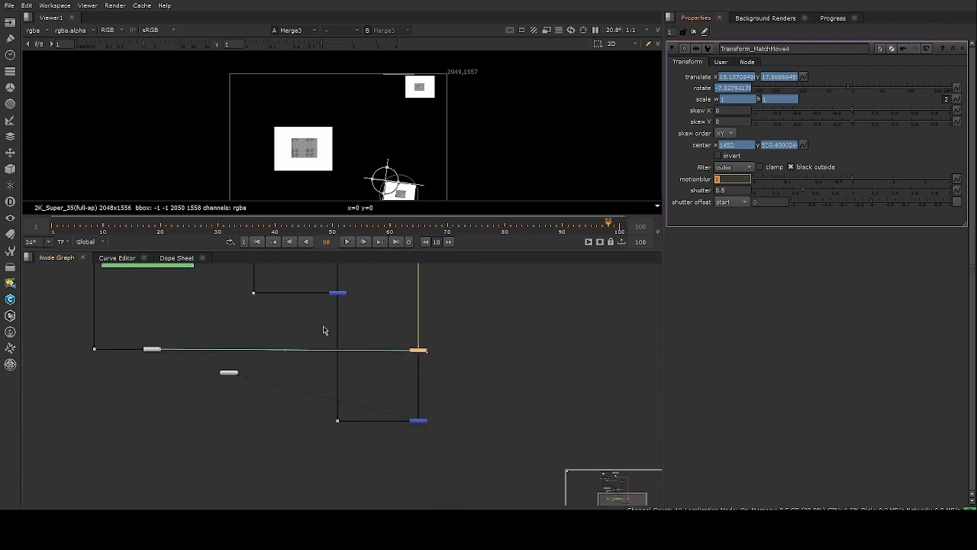
- Open the Tracker2 settings and look over its transform values and track list
scroll(335, 386, "up", 5)
scroll(412, 393, "up", 2)
double_click(397, 398)
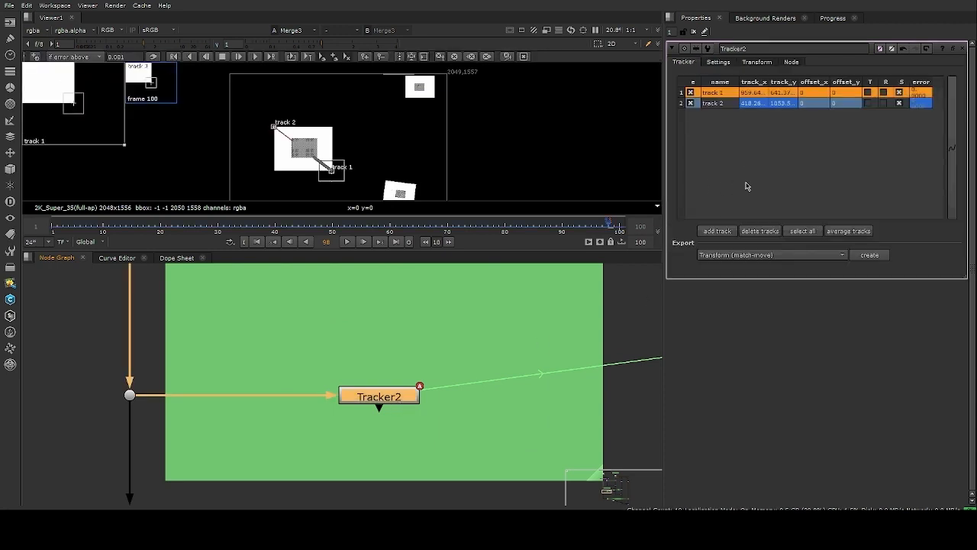
left_click(758, 62)
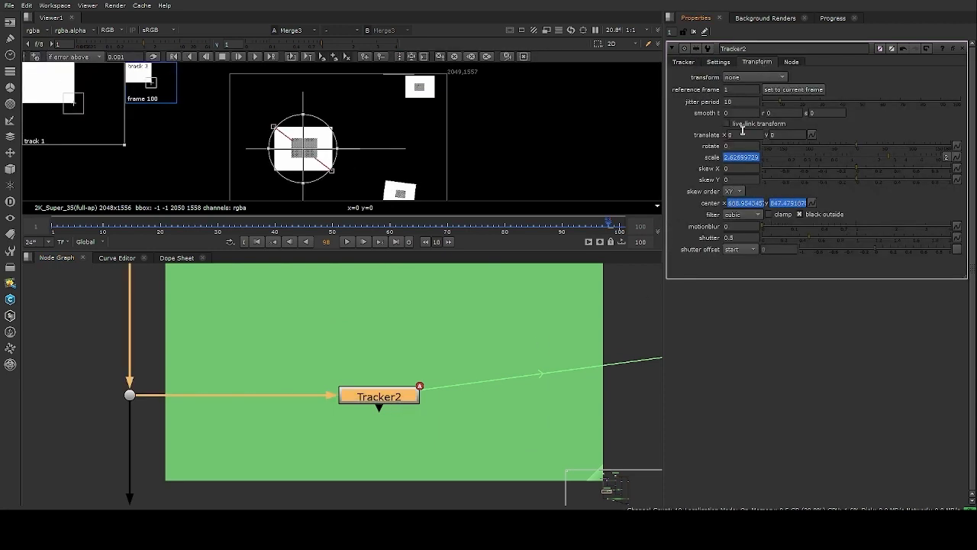
left_click(684, 62)
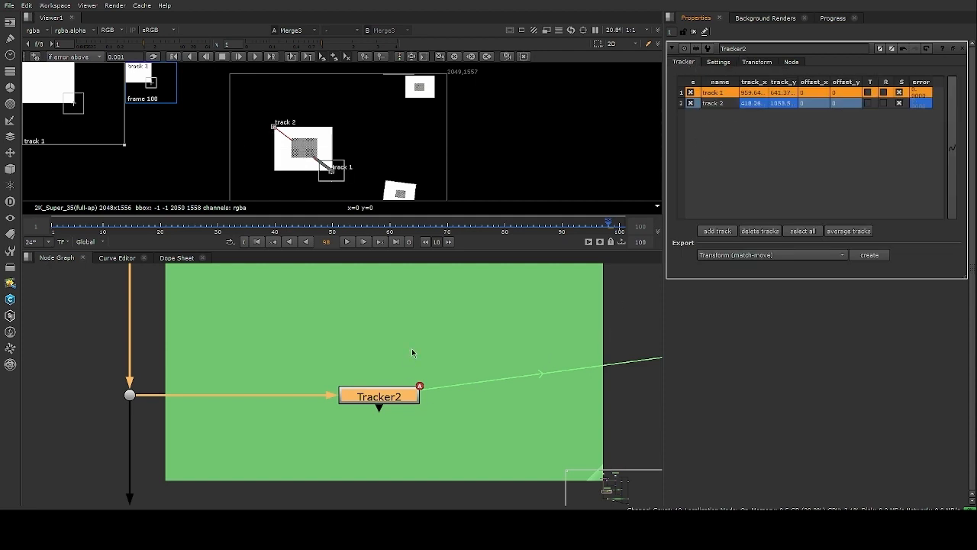
- Open the Transform_MatchMove2 settings and set its motion blur to 1
scroll(413, 353, "down", 5)
middle_click_drag(464, 376, 257, 394)
middle_click_drag(604, 355, 443, 367)
scroll(442, 366, "up", 4)
double_click(391, 349)
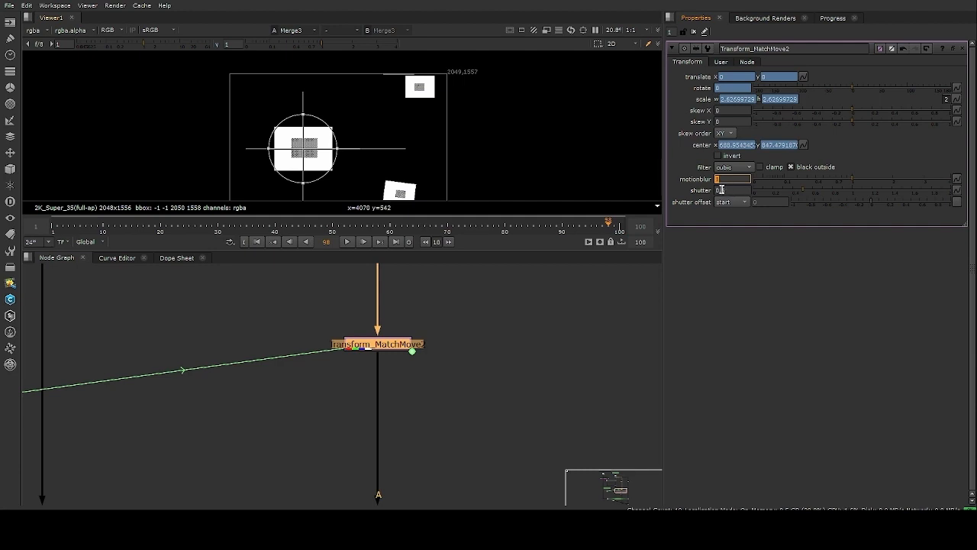
left_click(451, 343)
- Open the Transform_MatchMove1 settings in the position tracking branch and set its motion blur to 1
scroll(352, 306, "down", 8)
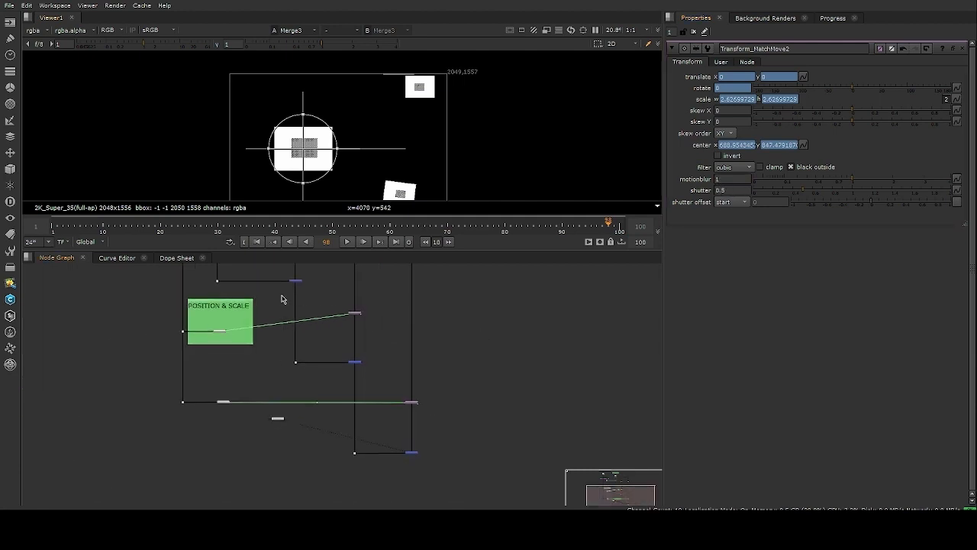
middle_click_drag(281, 299, 367, 389)
scroll(335, 335, "up", 4)
middle_click_drag(496, 335, 451, 384)
scroll(401, 391, "up", 3)
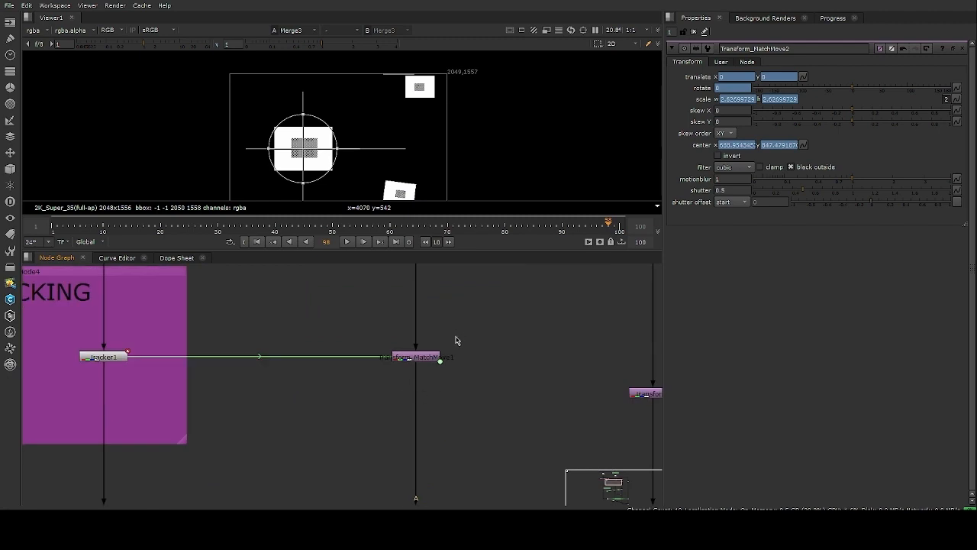
middle_click_drag(457, 337, 479, 400)
middle_click_drag(441, 429, 420, 403)
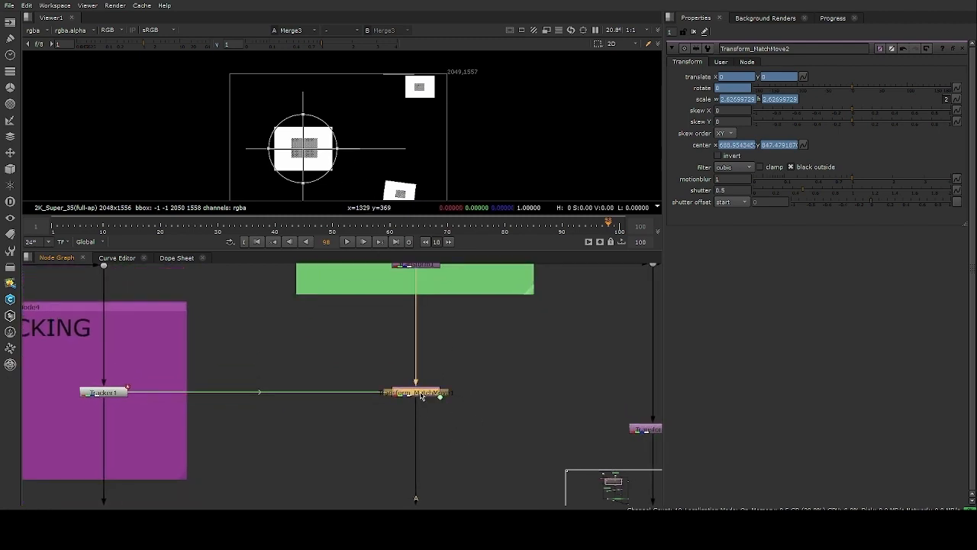
double_click(419, 393)
scroll(488, 374, "down", 5)
scroll(552, 362, "up", 1)
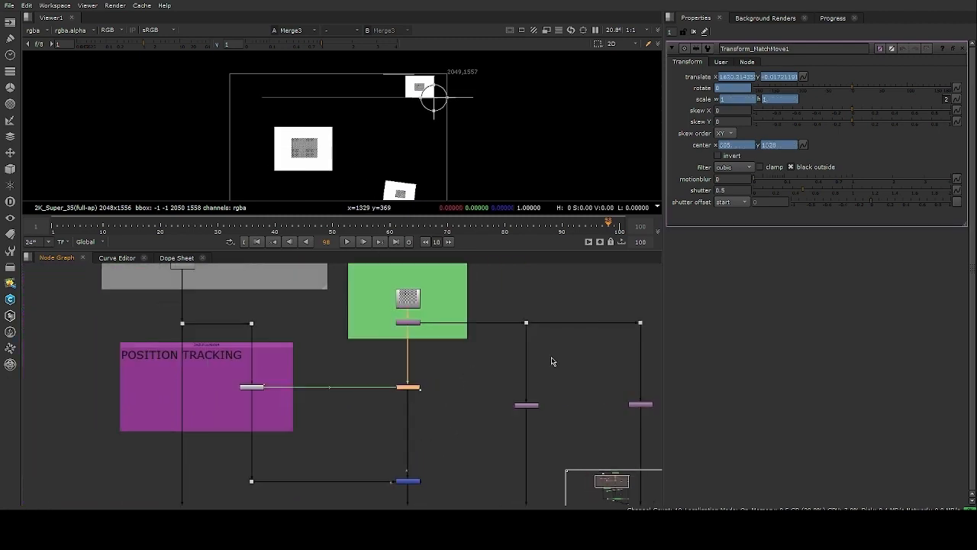
left_click(727, 180)
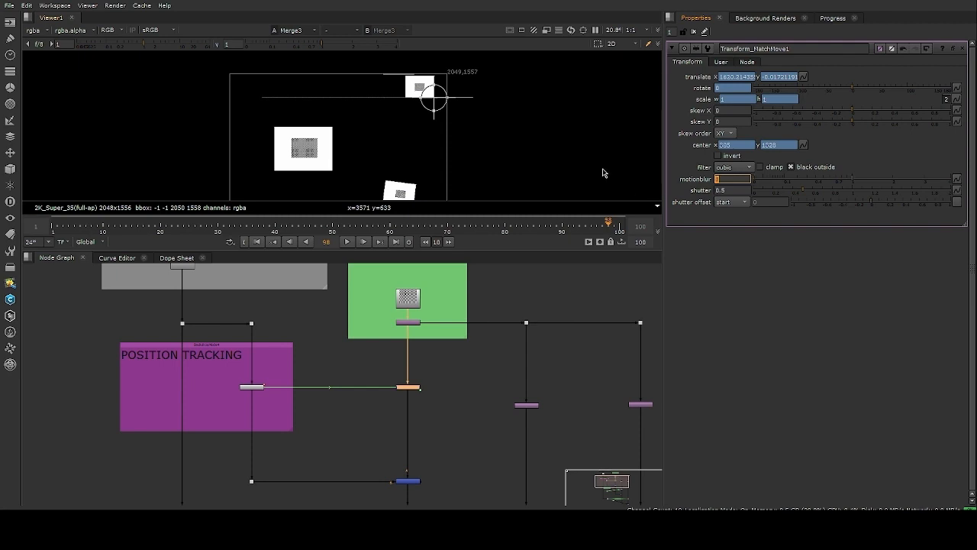
type("1")
- Compare the placeholder close up with Transform_MatchMove1's motion blur at 0 and back at 1
scroll(603, 173, "up", 10)
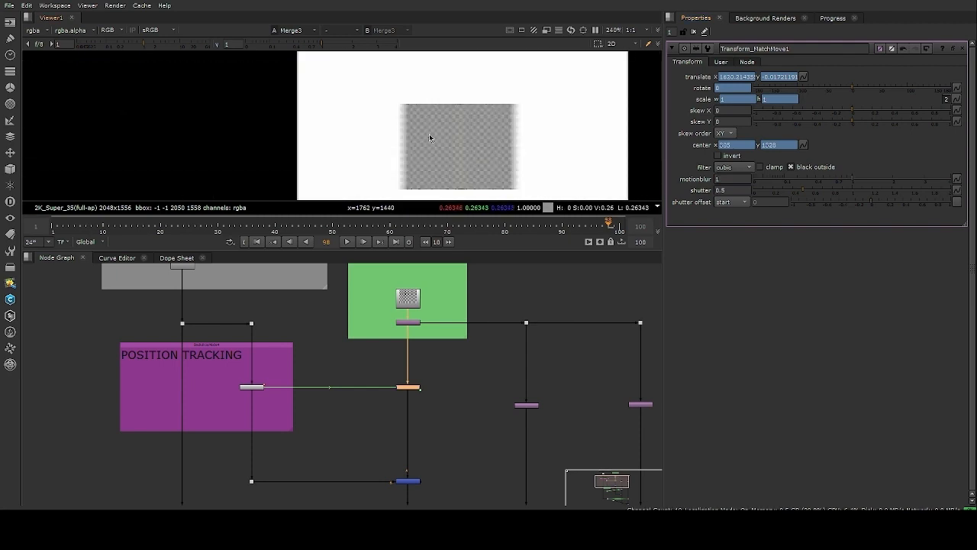
scroll(480, 146, "down", 2)
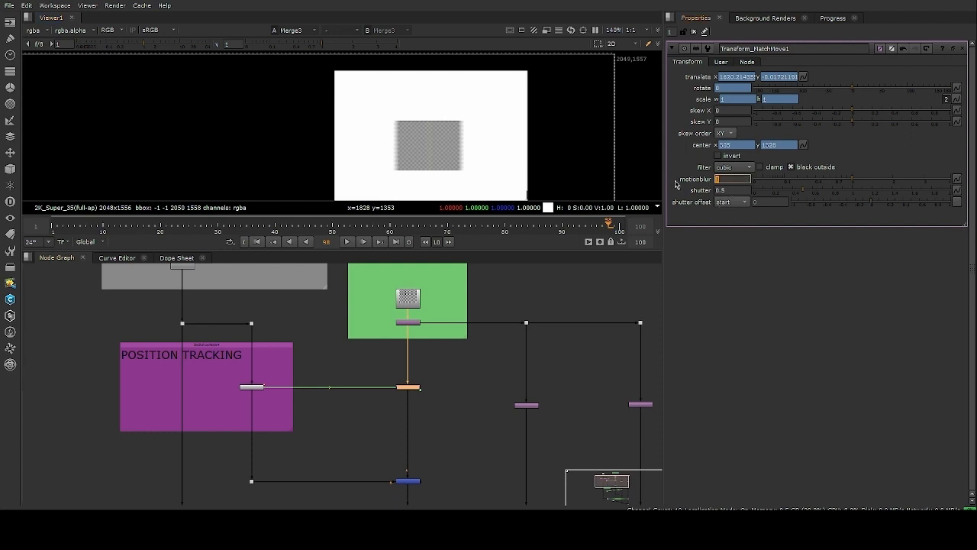
type("0")
key("Return")
scroll(384, 136, "up", 4)
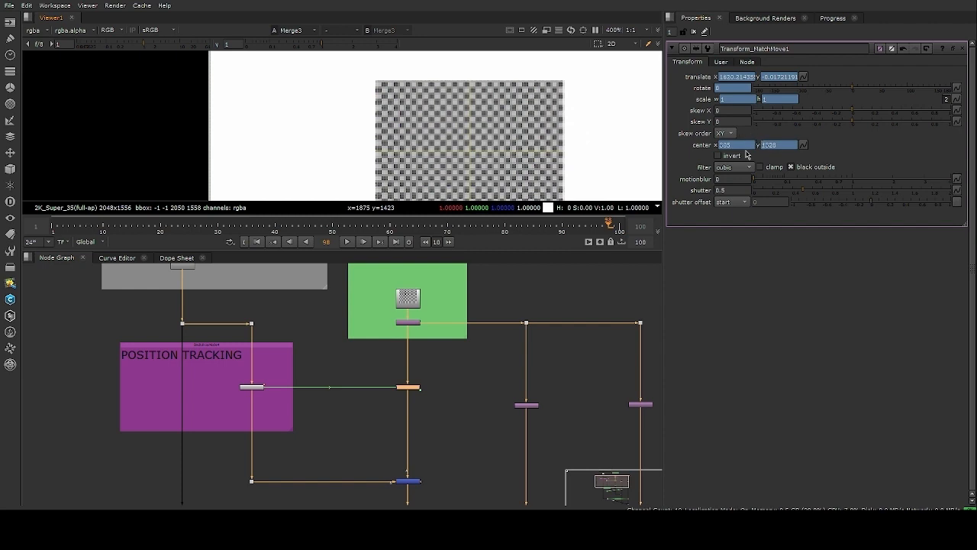
type("1")
key("Return")
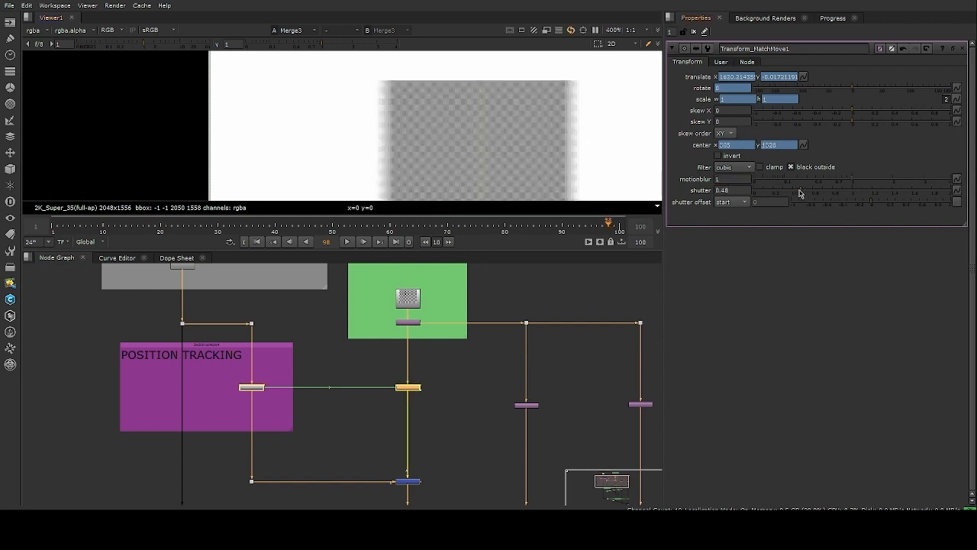
- Lower the Transform_MatchMove1 shutter to 0.13, check all three placeholders, and close all open node settings
left_click_drag(800, 194, 768, 192)
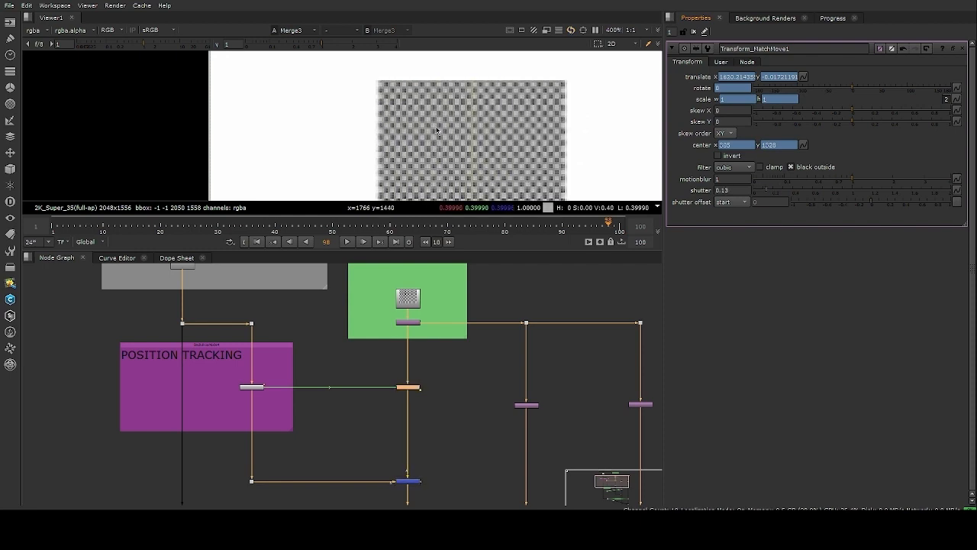
scroll(437, 132, "down", 10)
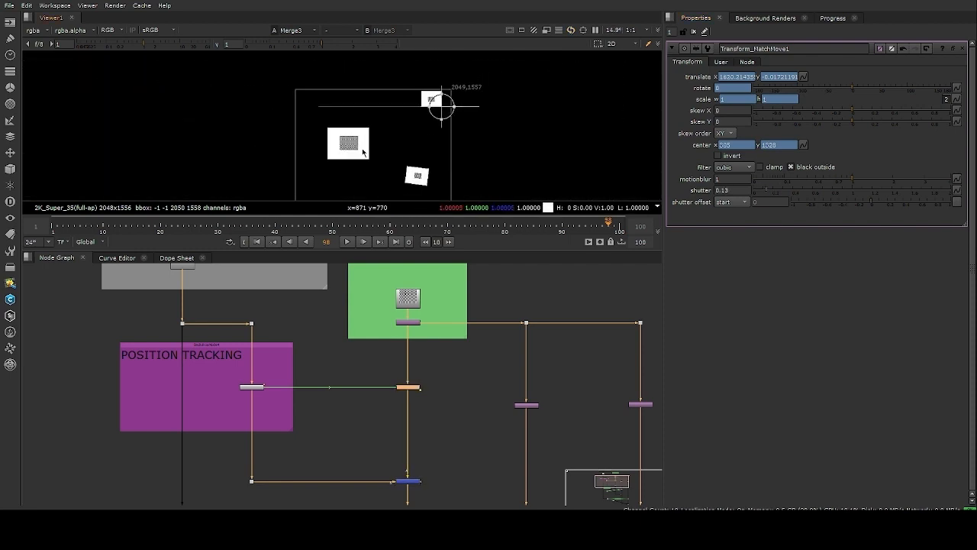
middle_click_drag(362, 151, 380, 113)
scroll(380, 111, "up", 1)
middle_click_drag(448, 129, 414, 155)
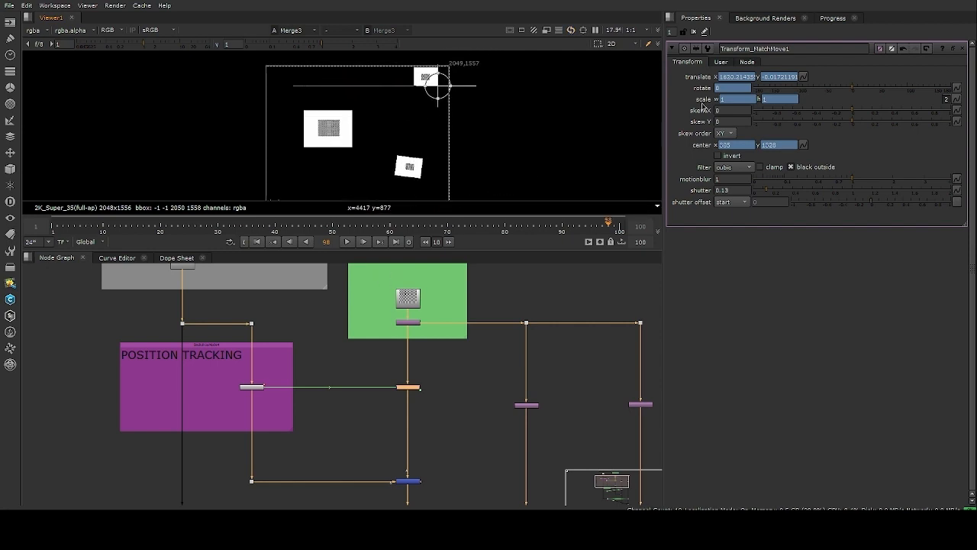
left_click(695, 33)
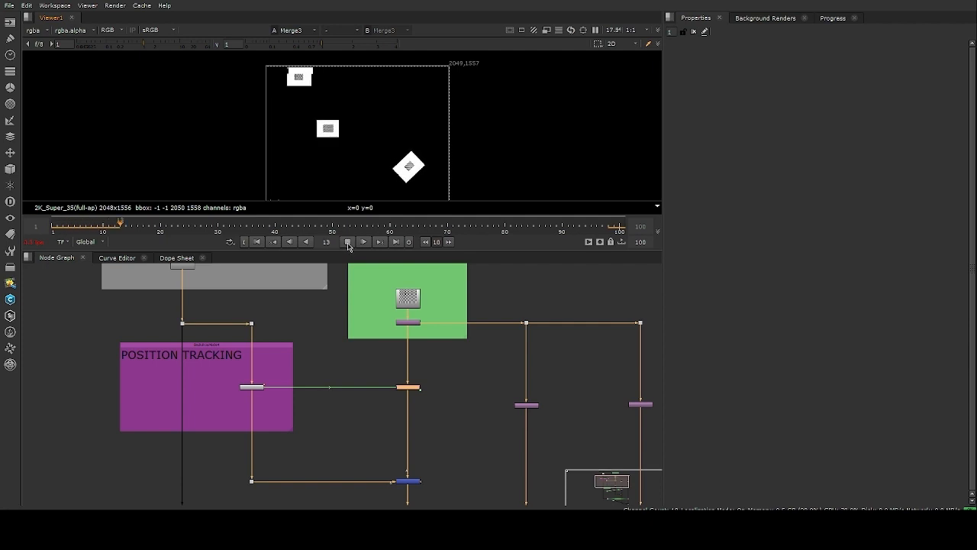
- Review the node graph from the test shot and placeholder down through the three tracking branches
scroll(506, 357, "down", 4)
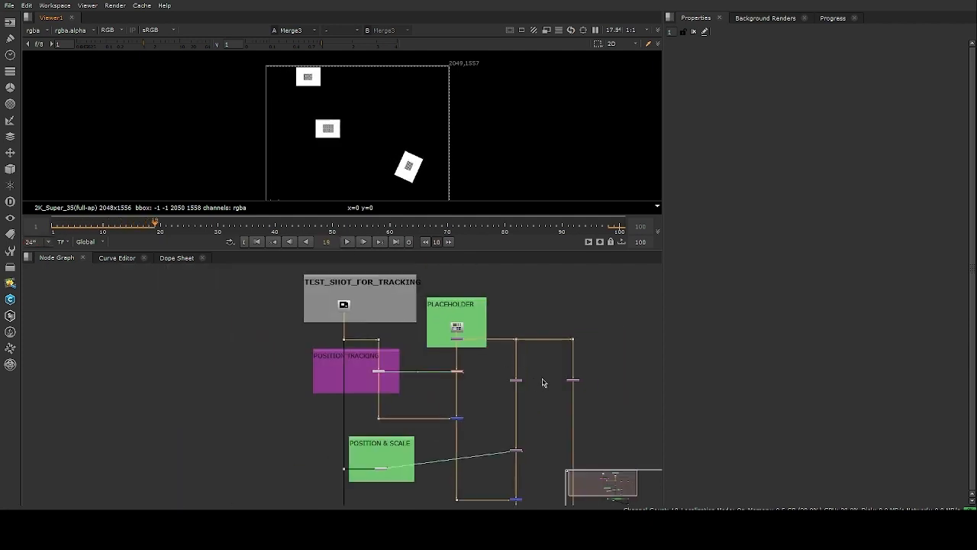
middle_click_drag(530, 441, 434, 408)
scroll(434, 408, "up", 2)
scroll(433, 406, "down", 3)
middle_click_drag(438, 498, 431, 423)
scroll(431, 423, "up", 1)
scroll(439, 420, "up", 1)
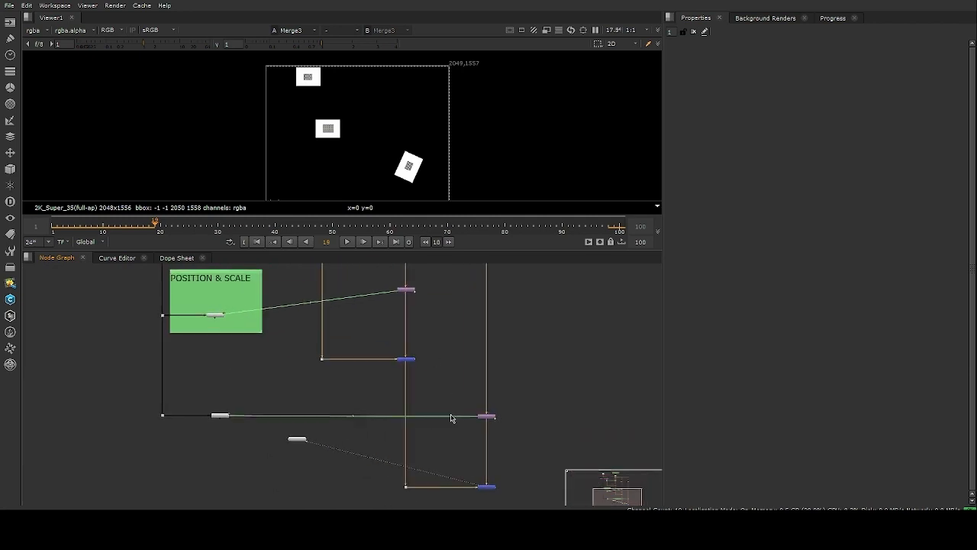
scroll(456, 371, "down", 2)
middle_click_drag(456, 371, 413, 384)
middle_click_drag(442, 371, 422, 382)
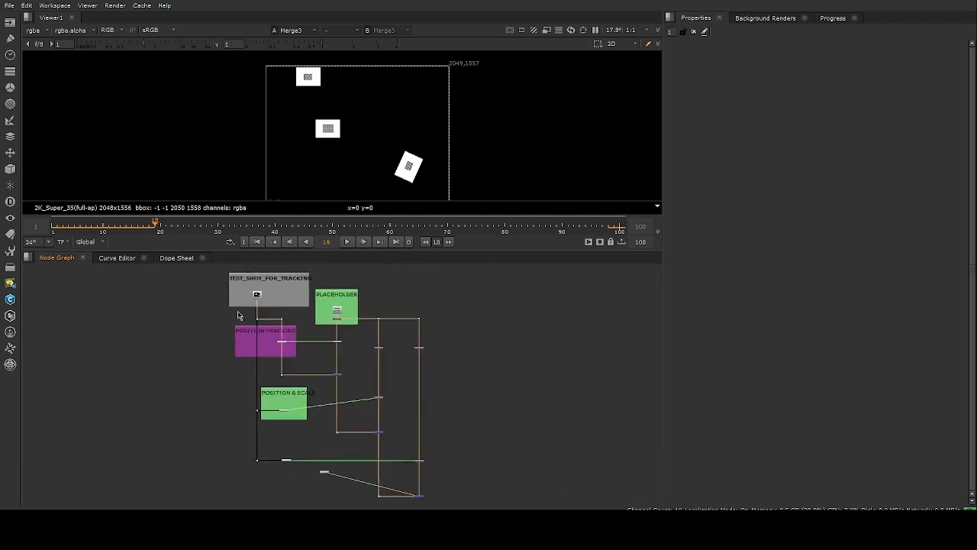
left_click_drag(184, 274, 519, 496)
middle_click_drag(227, 285, 300, 324)
scroll(300, 325, "up", 2)
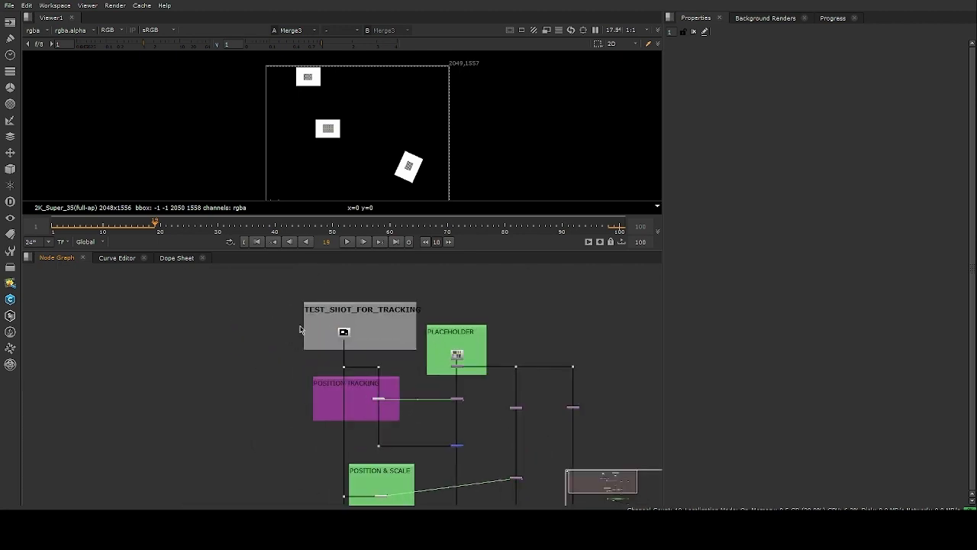
left_click_drag(277, 295, 488, 380)
- Move the Viewer node below and to the right of the last Merge node
scroll(428, 353, "down", 3)
middle_click_drag(582, 432, 432, 371)
scroll(404, 353, "up", 1)
scroll(439, 467, "up", 3)
middle_click_drag(439, 467, 467, 382)
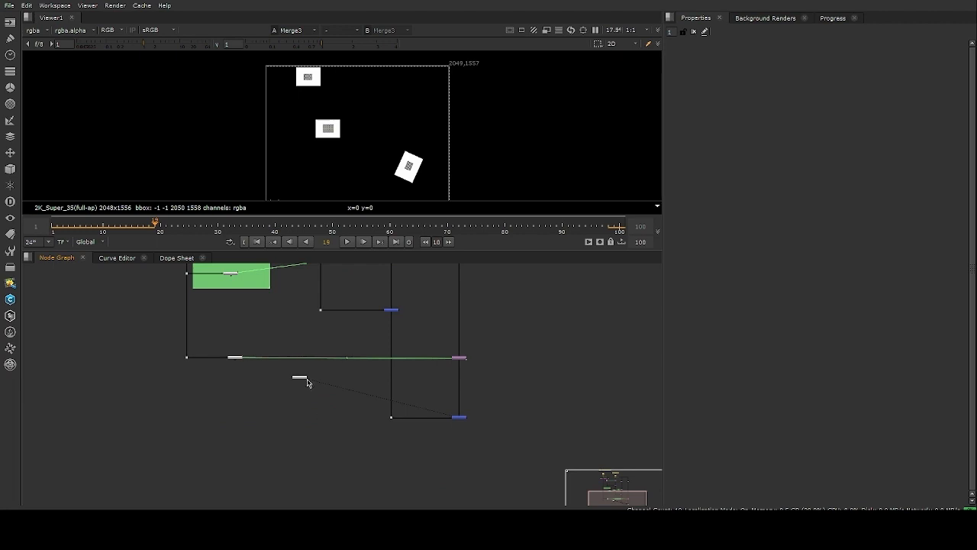
left_click_drag(300, 378, 501, 496)
- Create a backdrop for Tracker3, shift it up and left of the node, and enlarge it to enclose Tracker3
middle_click_drag(219, 348, 384, 324)
key("space")
scroll(384, 323, "up", 6)
left_click_drag(413, 313, 329, 419)
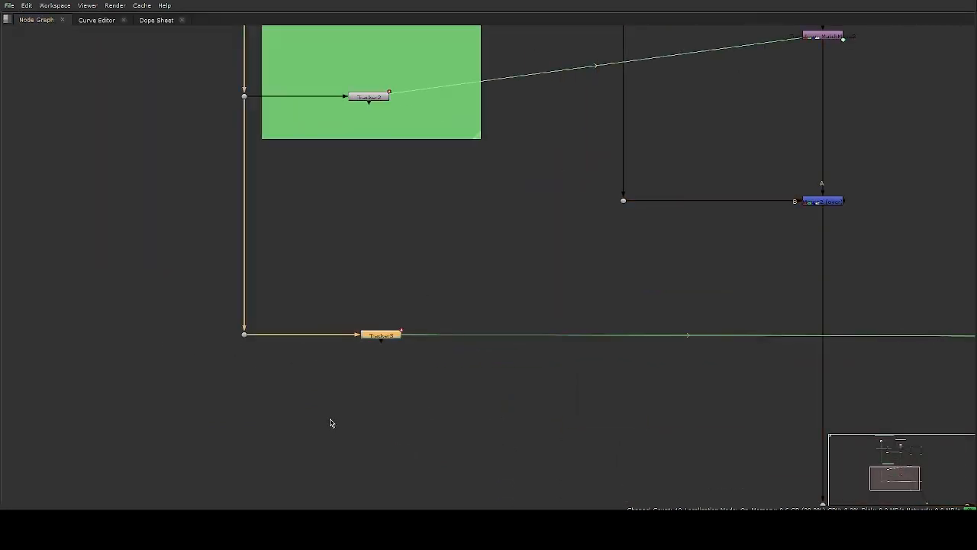
key("alt+b")
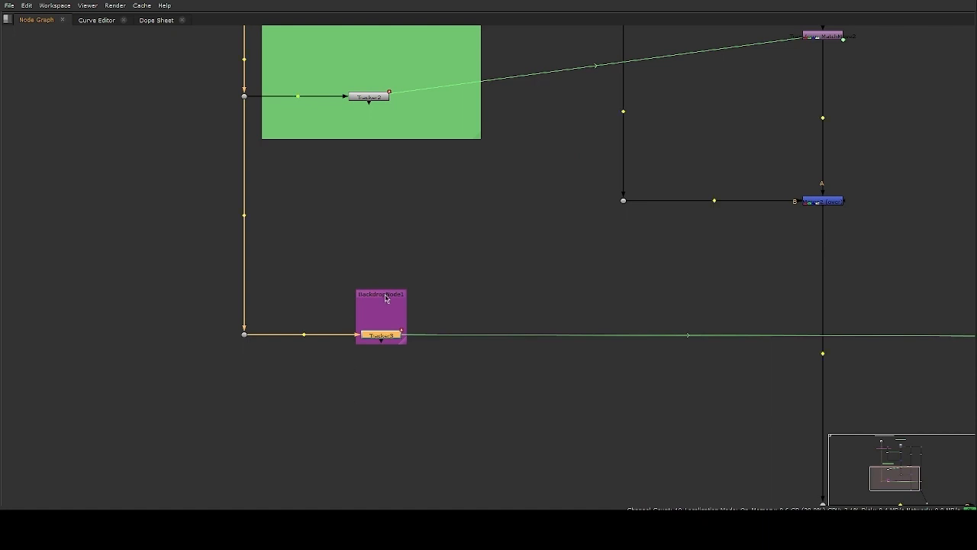
left_click_drag(386, 299, 295, 235, "ctrl")
left_click(315, 286)
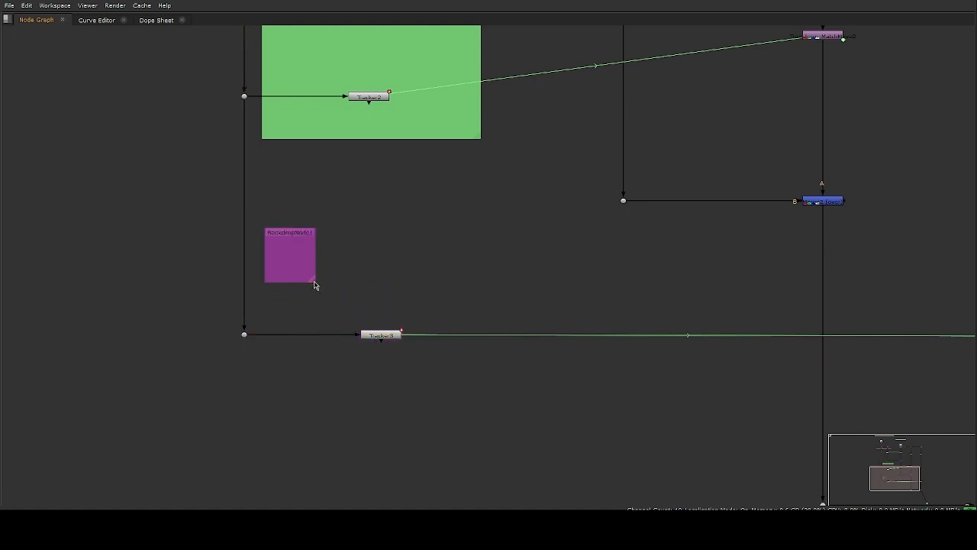
left_click_drag(314, 286, 489, 388)
key("space")
- Open the new Tracker3 backdrop's settings and label it ROTATION
middle_click_drag(366, 377, 379, 429)
left_click(418, 356)
double_click(418, 357)
scroll(419, 337, "down", 4)
middle_click_drag(437, 290, 429, 377)
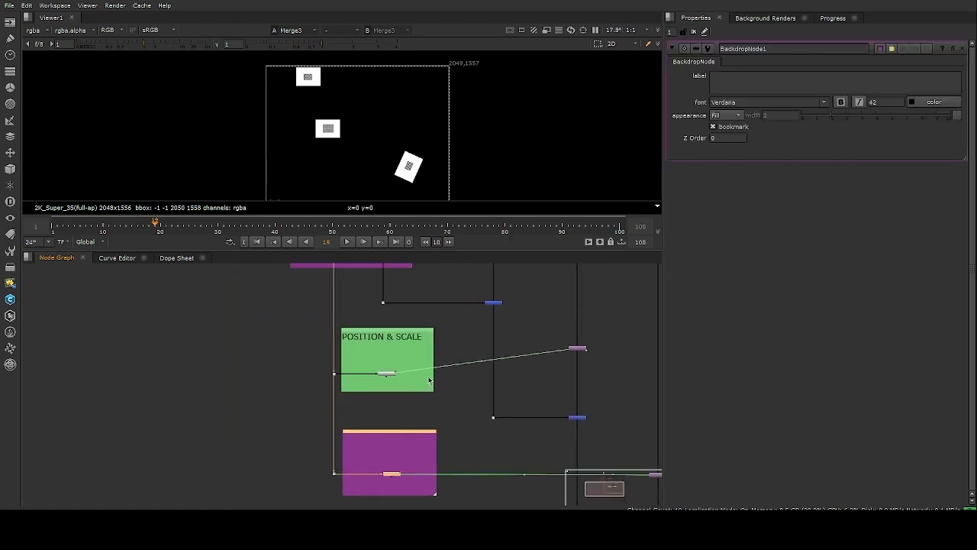
middle_click_drag(431, 415, 409, 372)
left_click(756, 92)
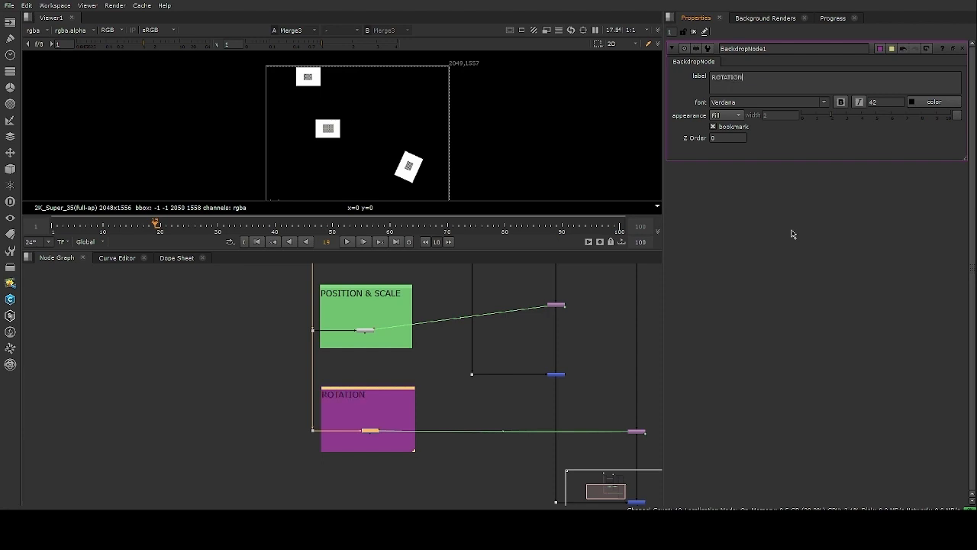
- Open the settings of the POSITION & SCALE backdrop to check its label and contents
double_click(397, 292)
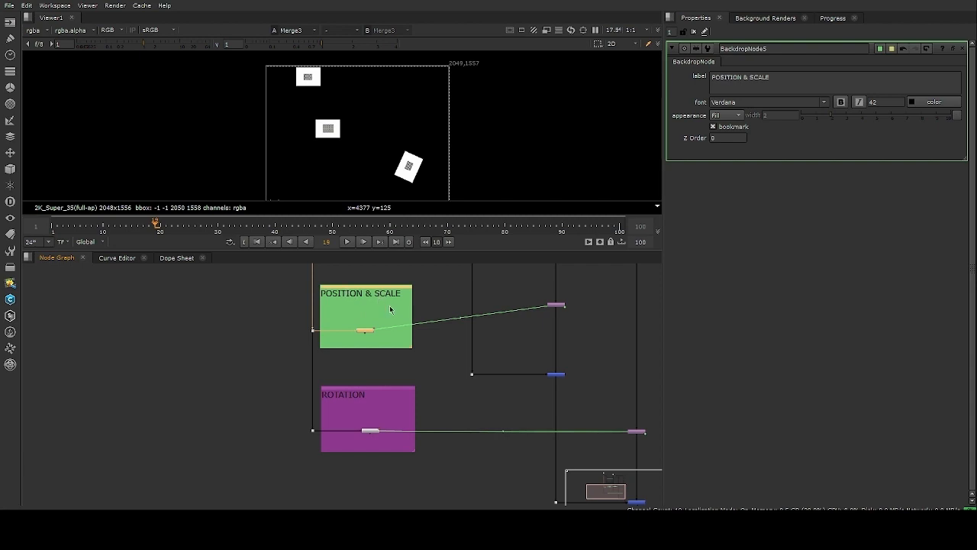
scroll(389, 305, "up", 5)
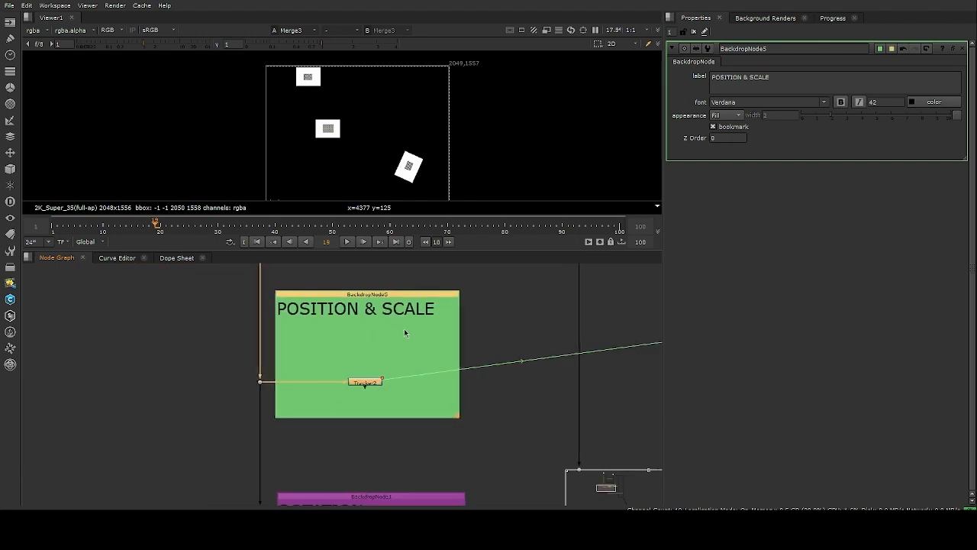
scroll(404, 332, "up", 4)
scroll(418, 334, "down", 5)
middle_click_drag(402, 432, 422, 344)
- Change the Tracker3 backdrop's label to POSITION & ROTATION and deselect it
scroll(405, 390, "up", 4)
left_click(416, 346)
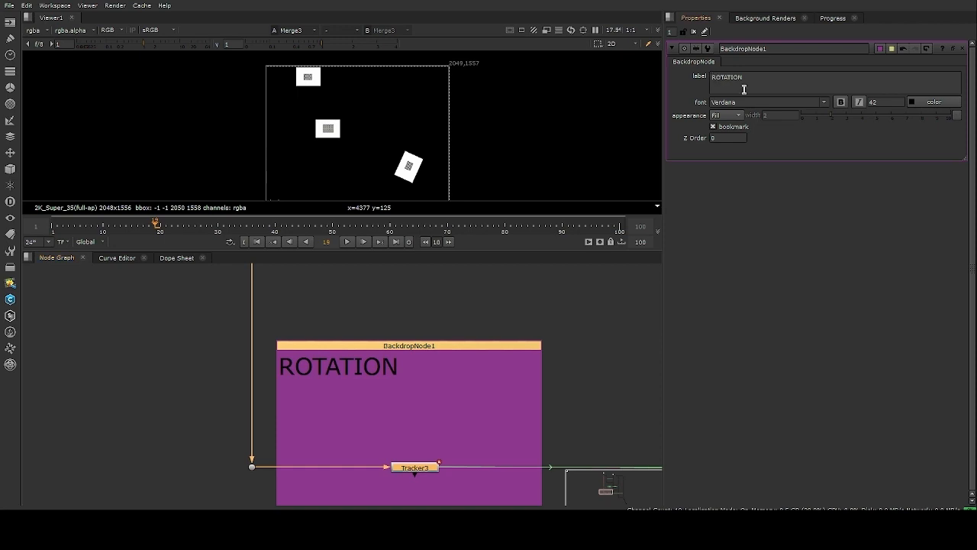
type("POSITION &")
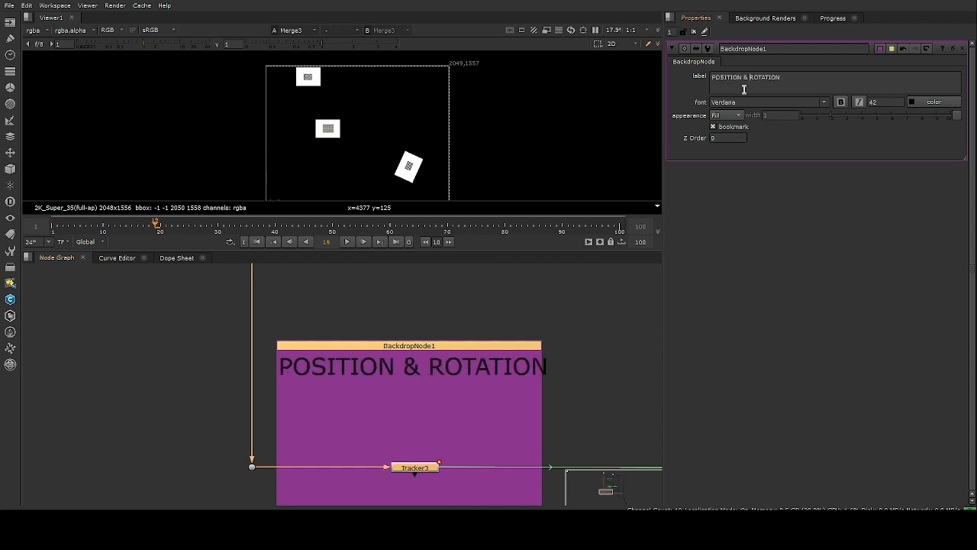
left_click(549, 348)
scroll(548, 370, "down", 3)
middle_click_drag(571, 412, 543, 384)
scroll(539, 396, "up", 1)
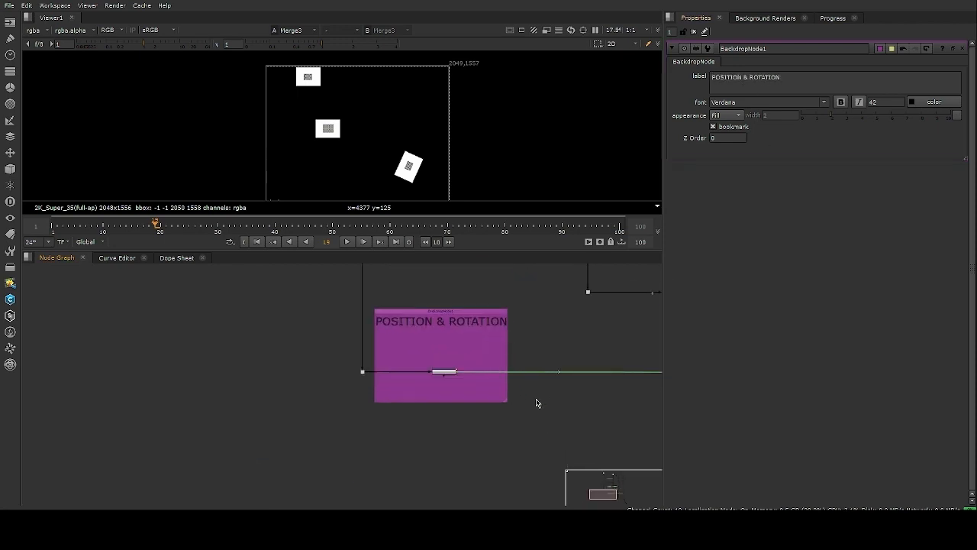
scroll(519, 410, "down", 5)
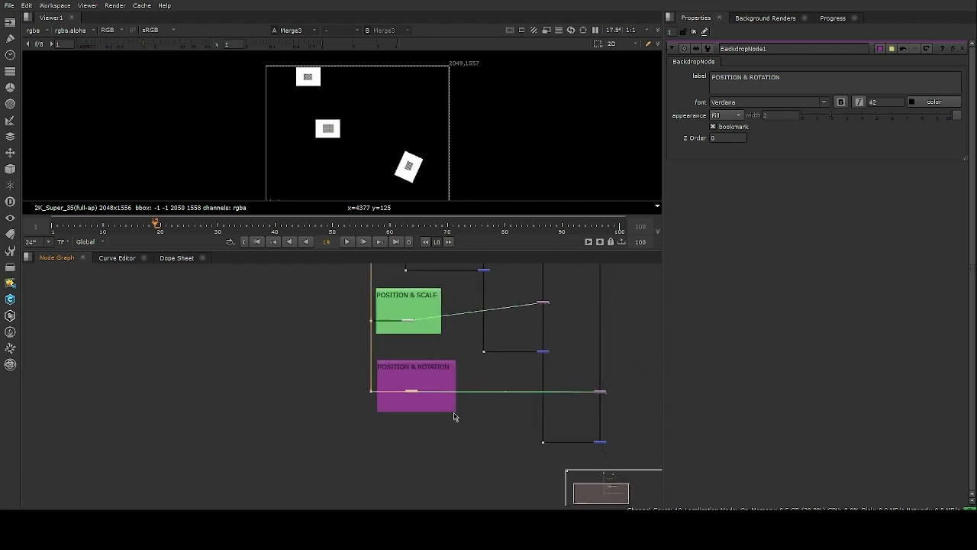
middle_click_drag(509, 322, 413, 349)
scroll(436, 353, "up", 1)
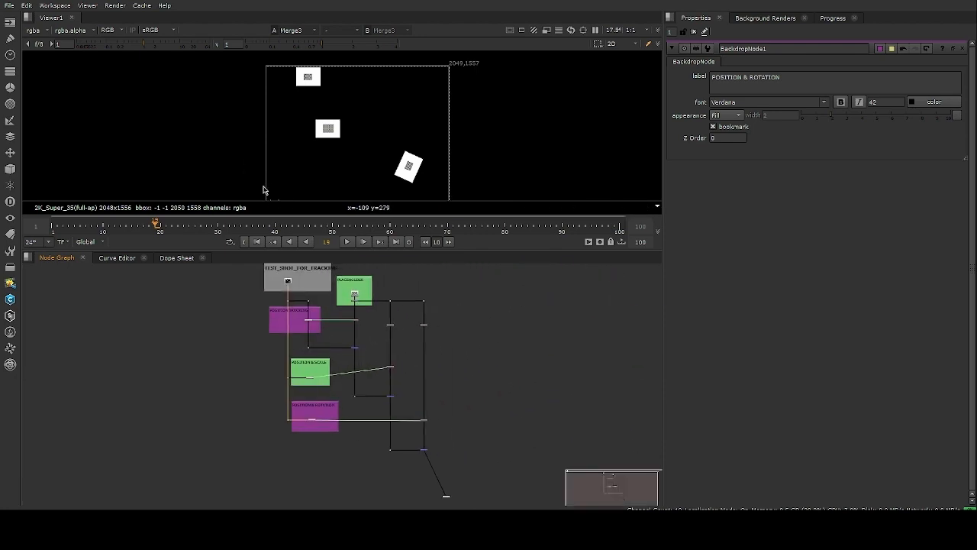